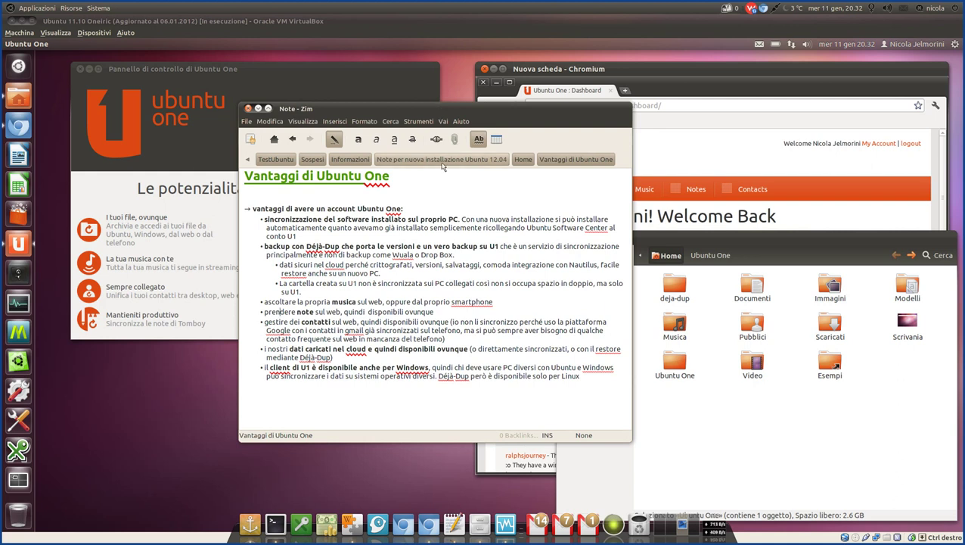
Raise the VirtualBox window so the Ubuntu One welcome screen covers the Zim notes.
left_click(288, 23)
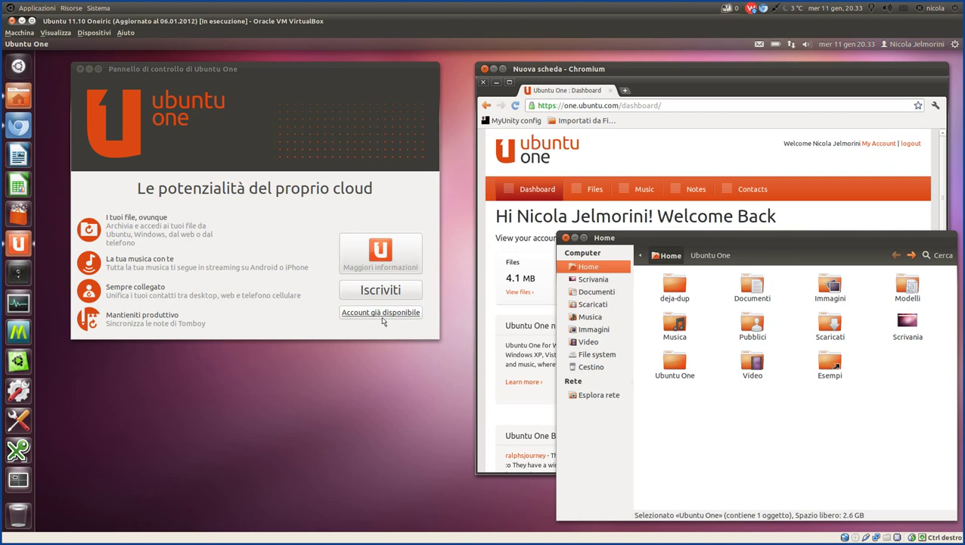
Choose 'Account già disponibile', move the 'Connetti a Ubuntu One' dialog left, and raise the Chromium dashboard.
left_click(382, 315)
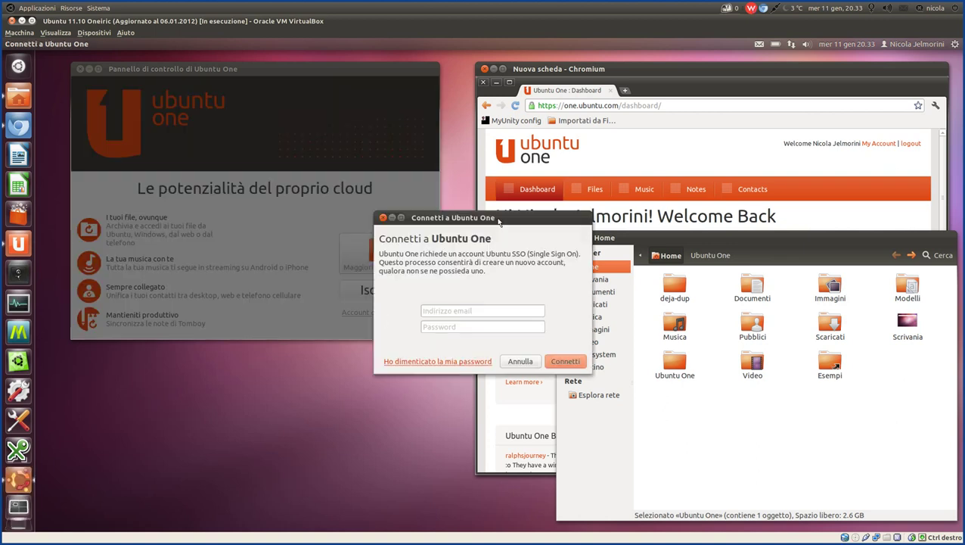
left_click_drag(484, 203, 259, 103)
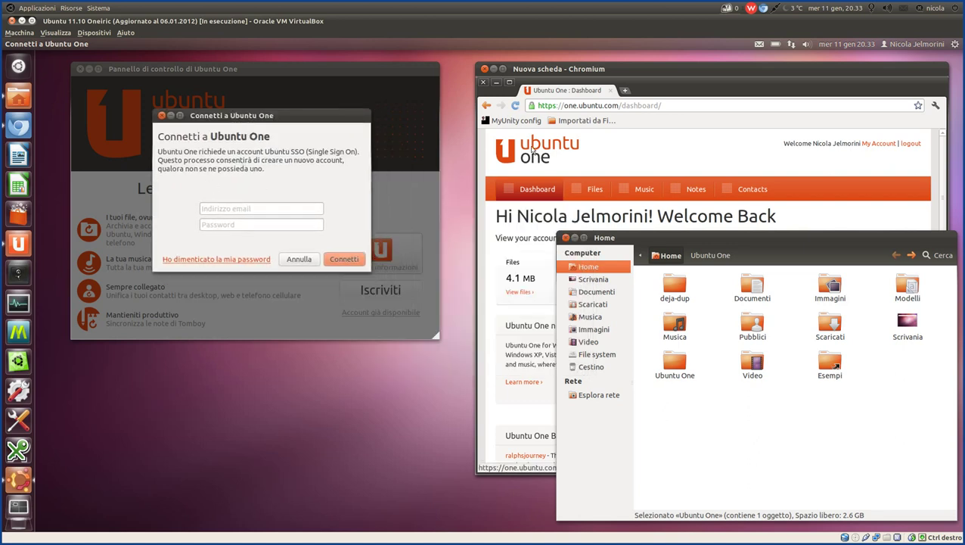
left_click(658, 72)
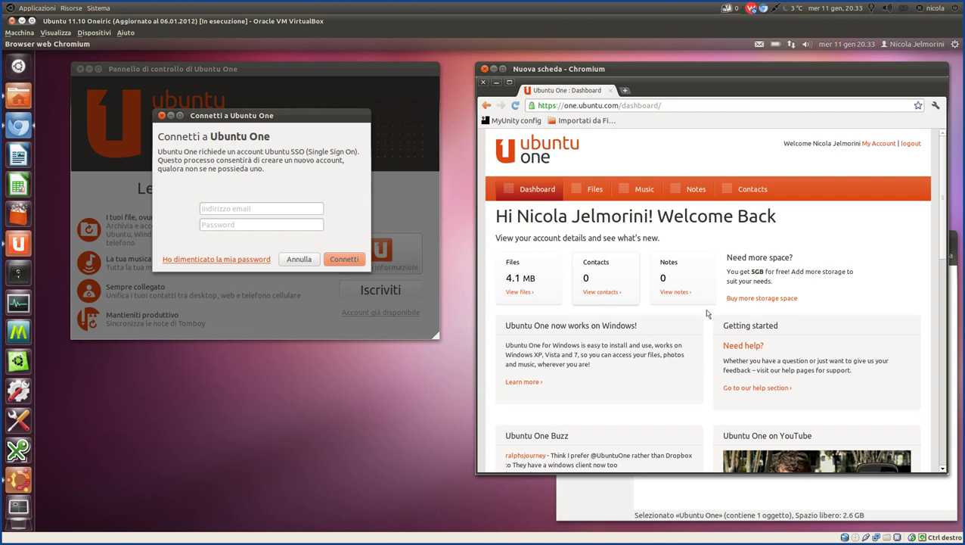
Highlight the 5GB free offer, then open Files showing 01-bad_things.mp3 and Aragiacinto.jpg.
left_click_drag(724, 272, 792, 276)
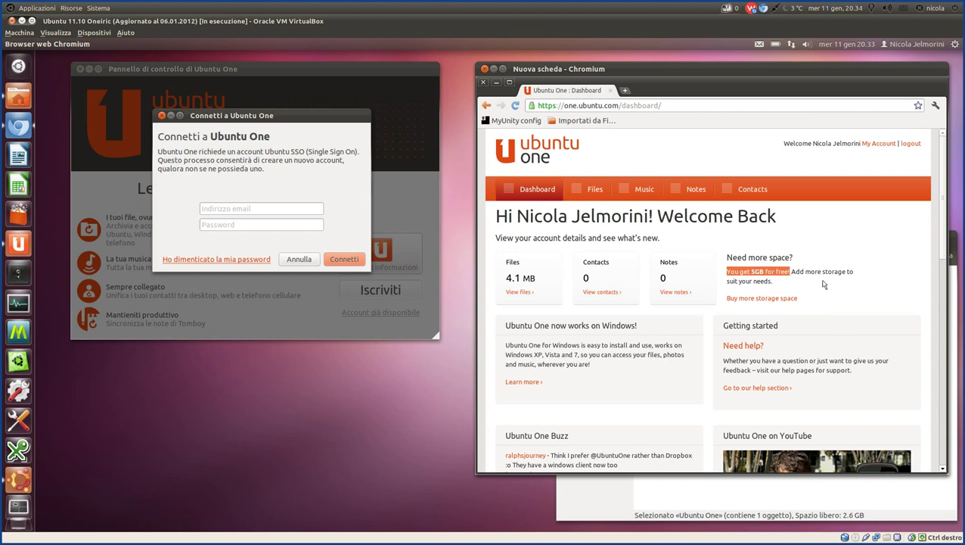
left_click(542, 311)
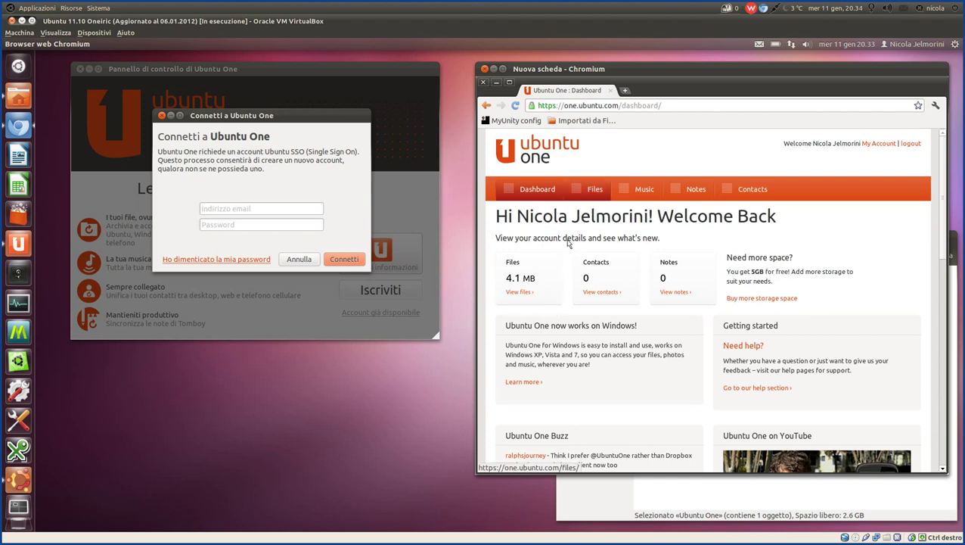
left_click(592, 190)
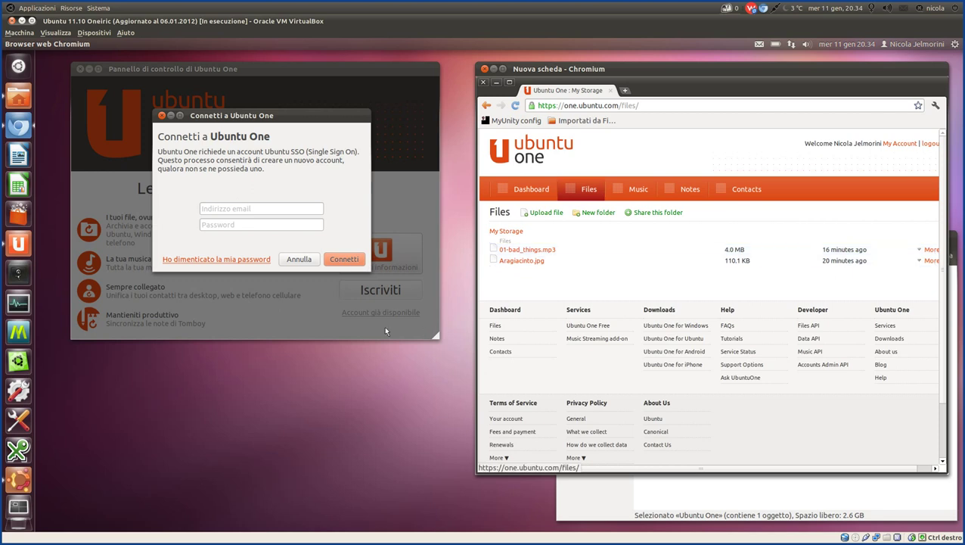
Widen Chromium leftward and expand 01-bad_things.mp3's options to show its audio/mp3 type.
left_click_drag(475, 280, 459, 282)
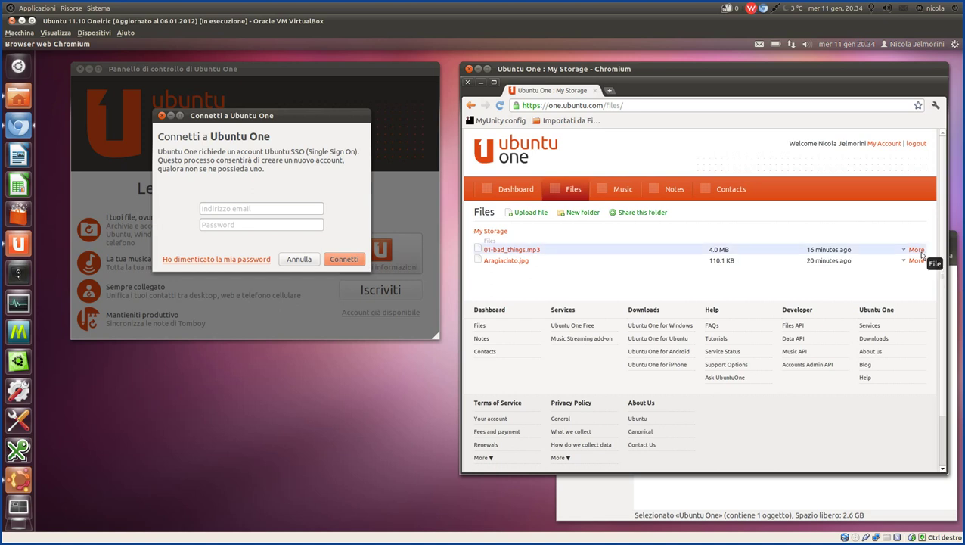
left_click(923, 254)
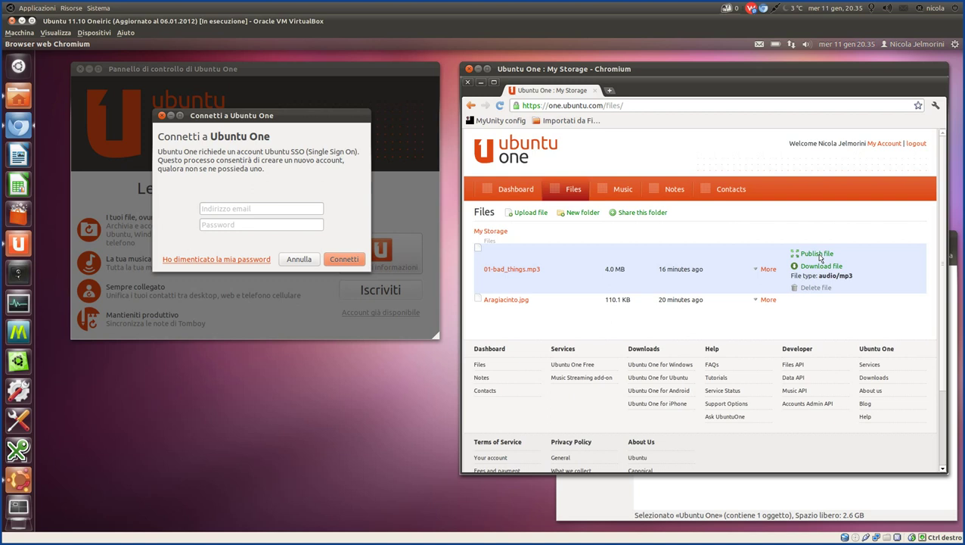
Publish Aragiacinto.jpg to a public URL and unpublish it, twice, then collapse its options.
left_click(775, 300)
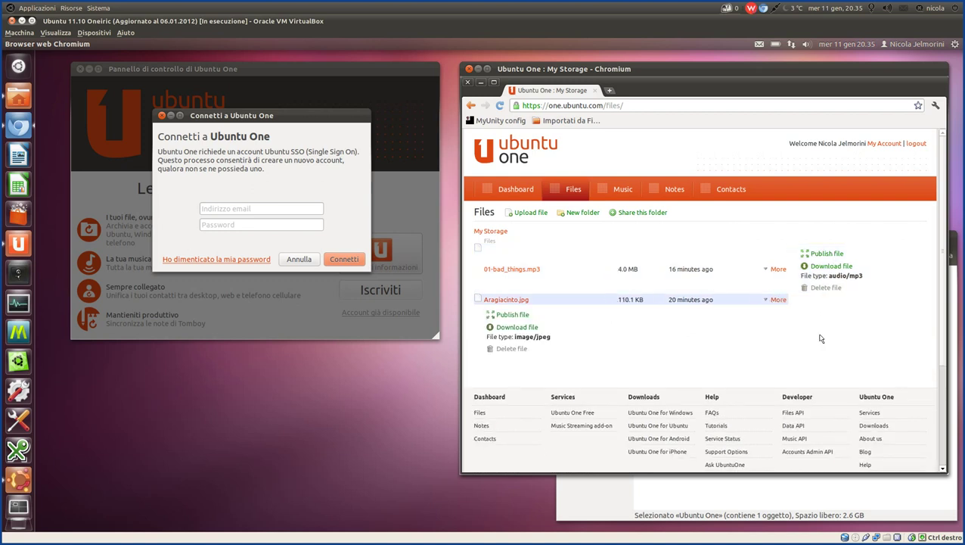
left_click(510, 315)
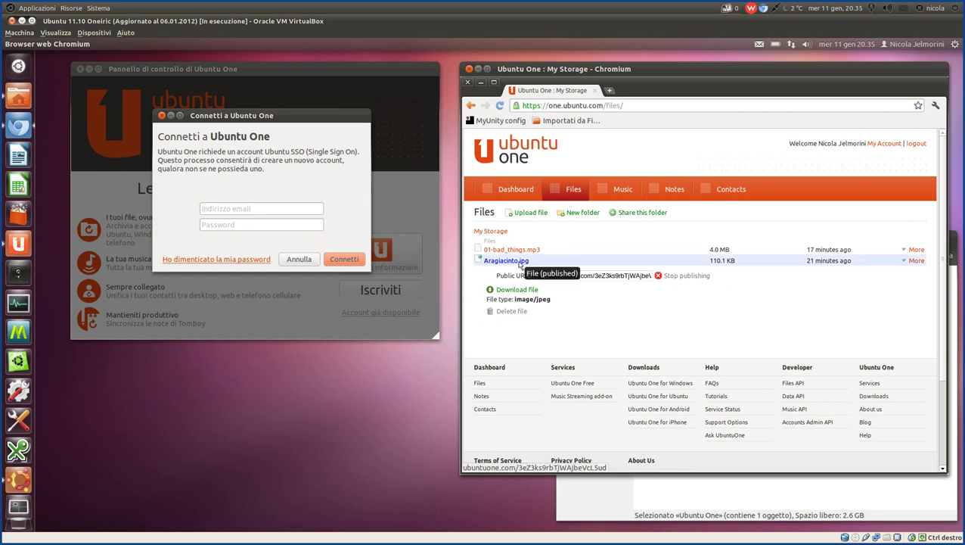
left_click(676, 277)
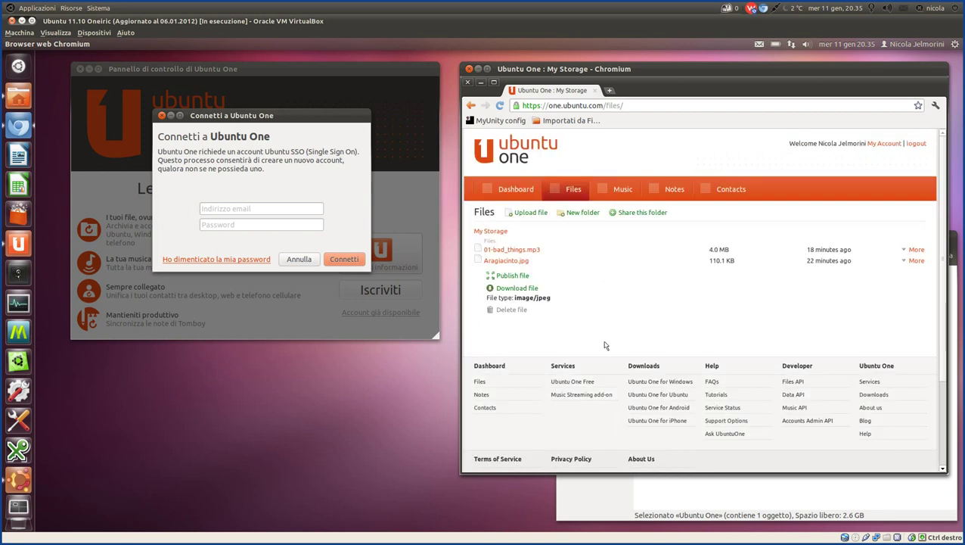
left_click(917, 261)
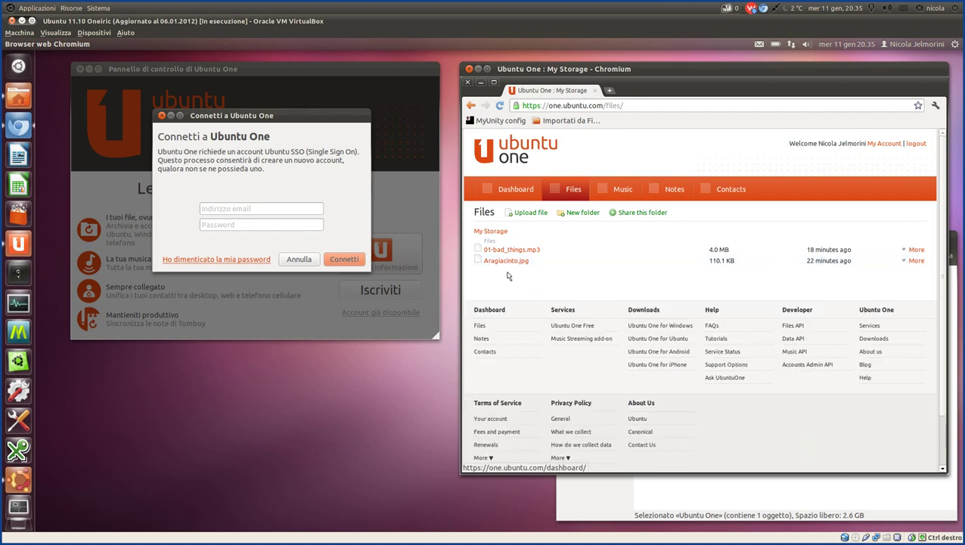
left_click(917, 261)
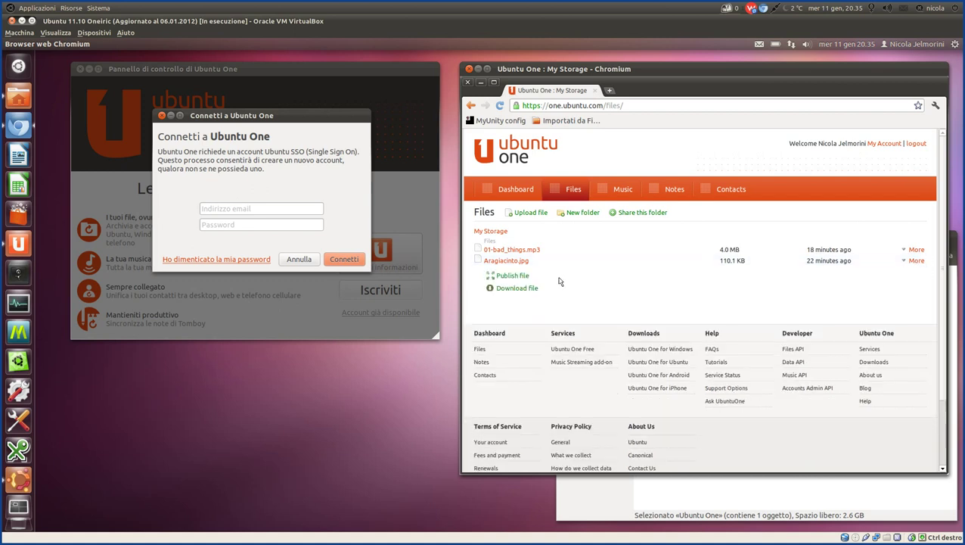
left_click(513, 276)
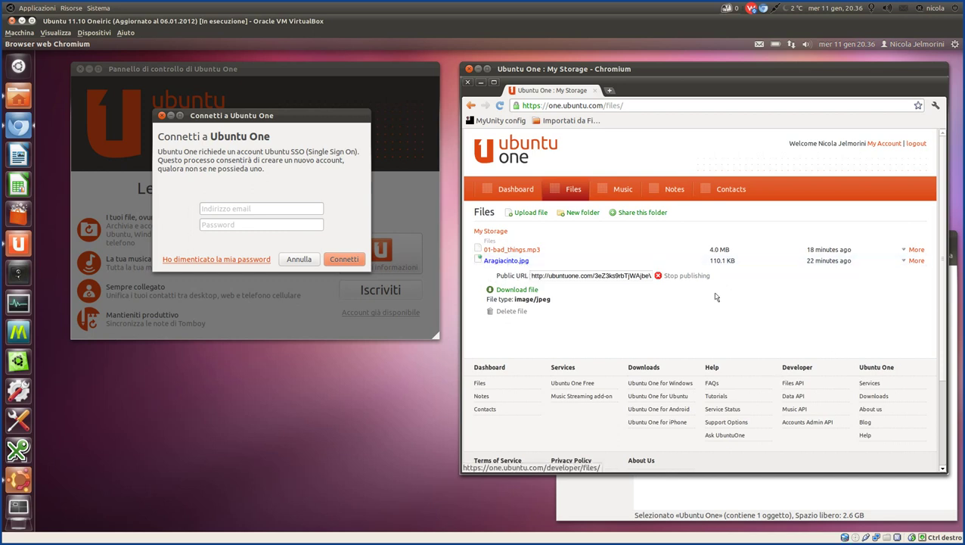
left_click(678, 276)
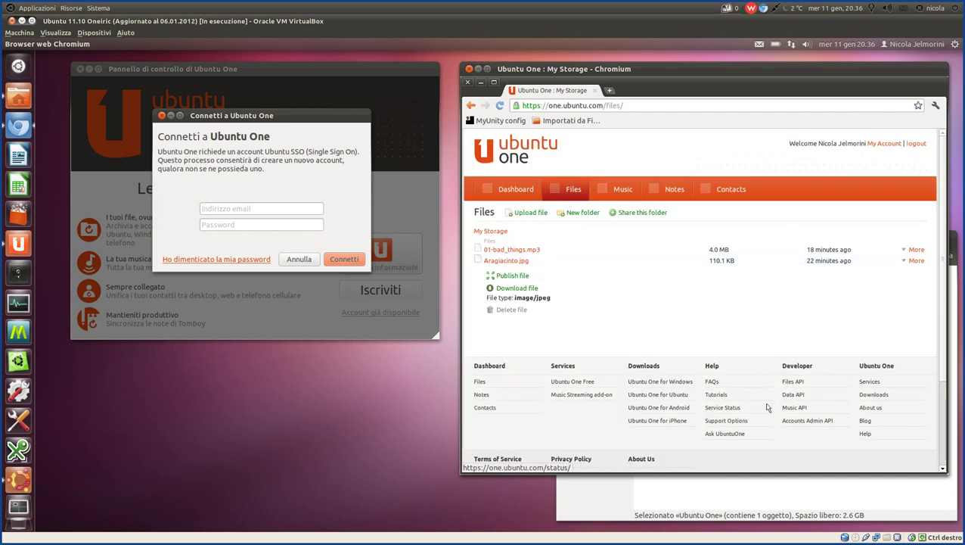
left_click(925, 302)
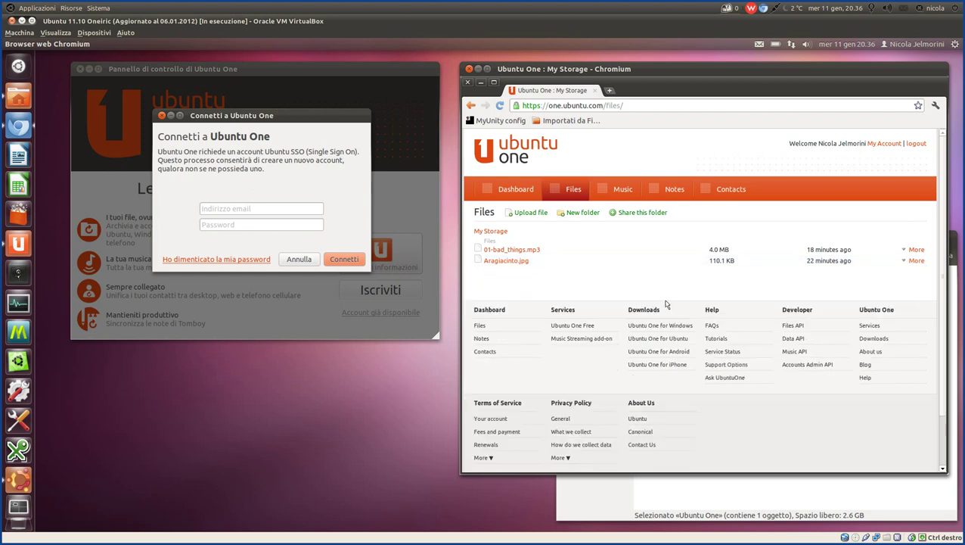
left_click(687, 491)
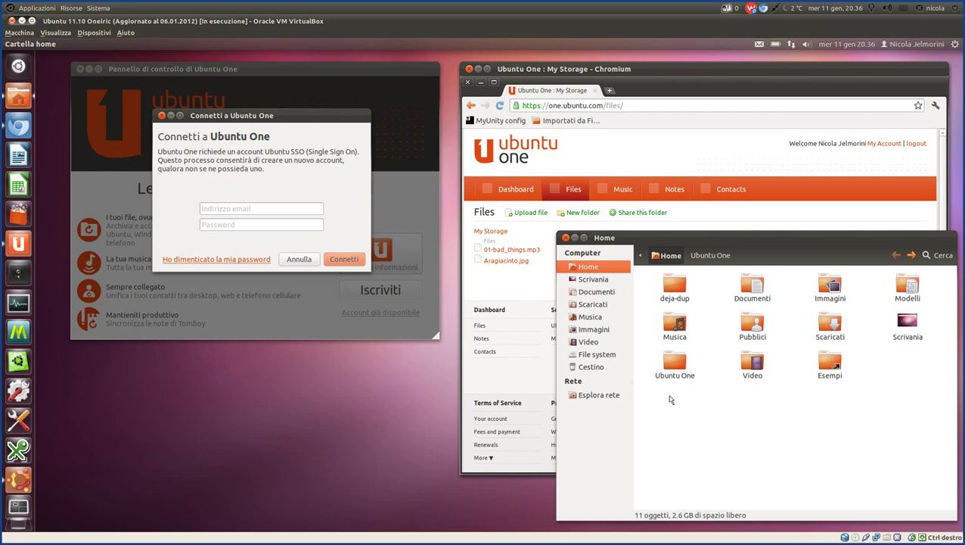
double_click(674, 362)
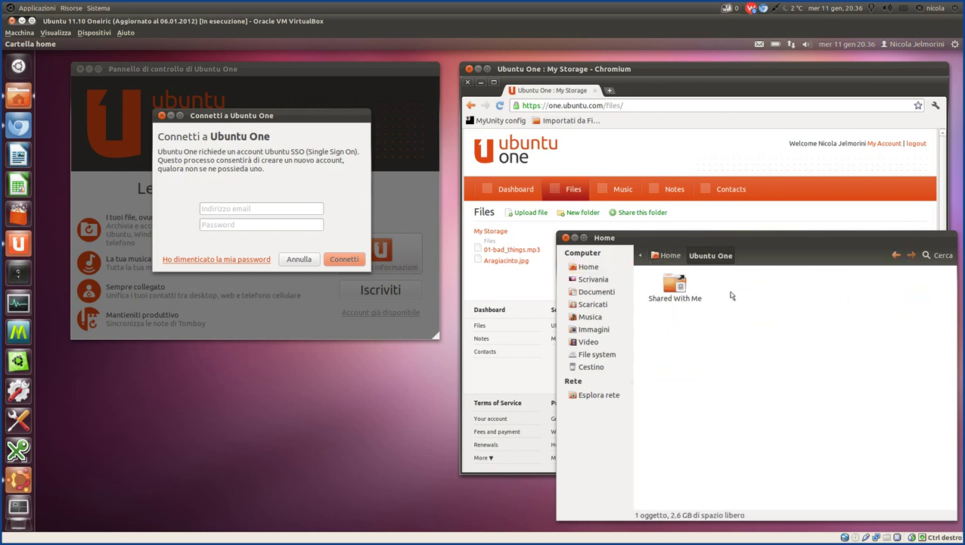
right_click(730, 294)
left_click(678, 311)
left_click(666, 256)
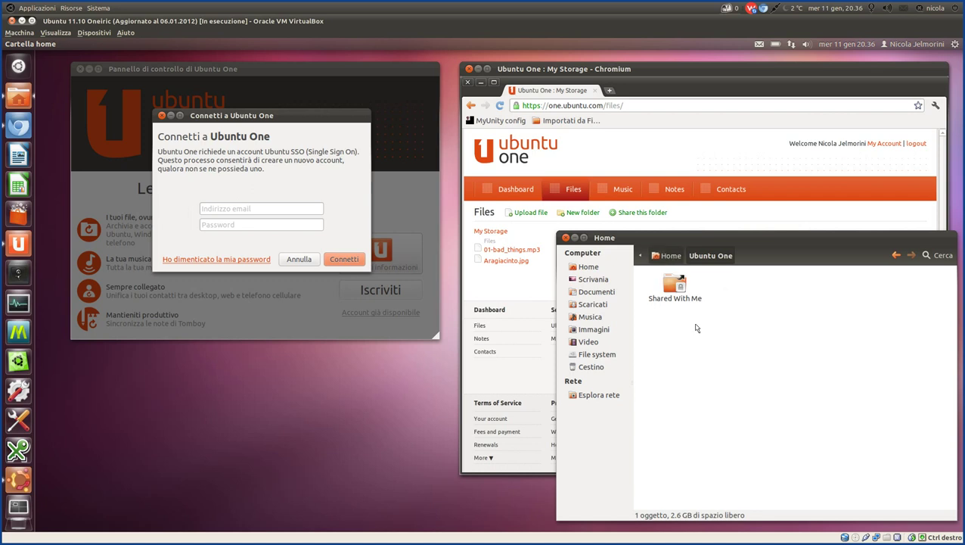
left_click(496, 284)
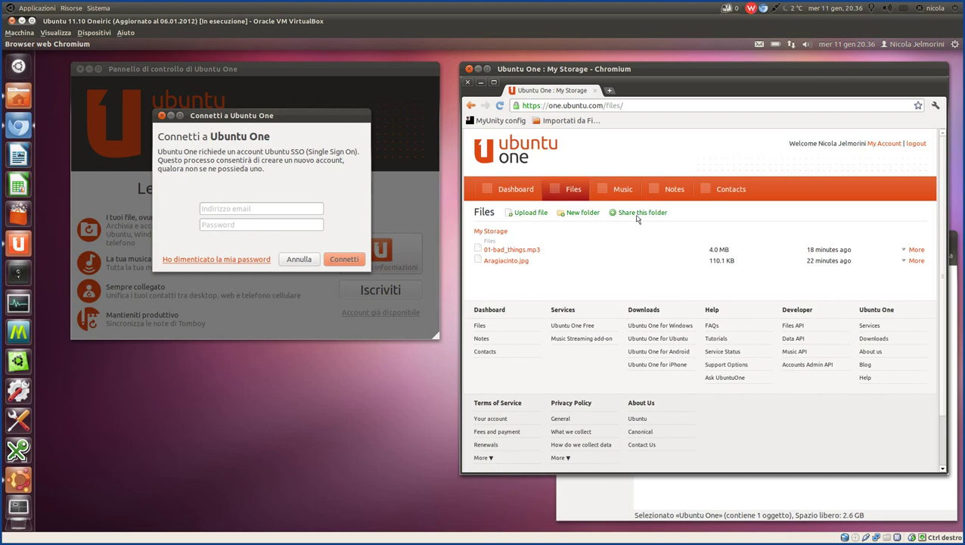
left_click(714, 498)
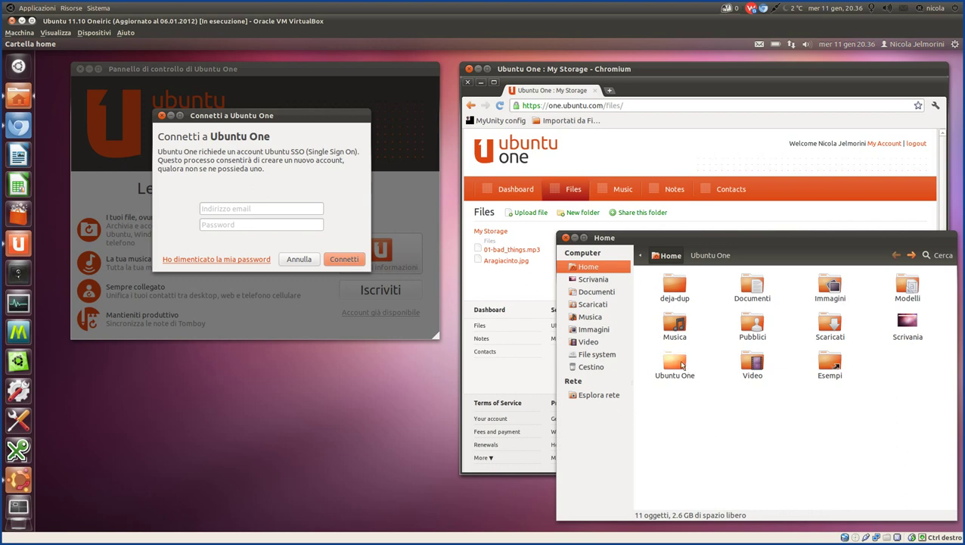
left_click(681, 365)
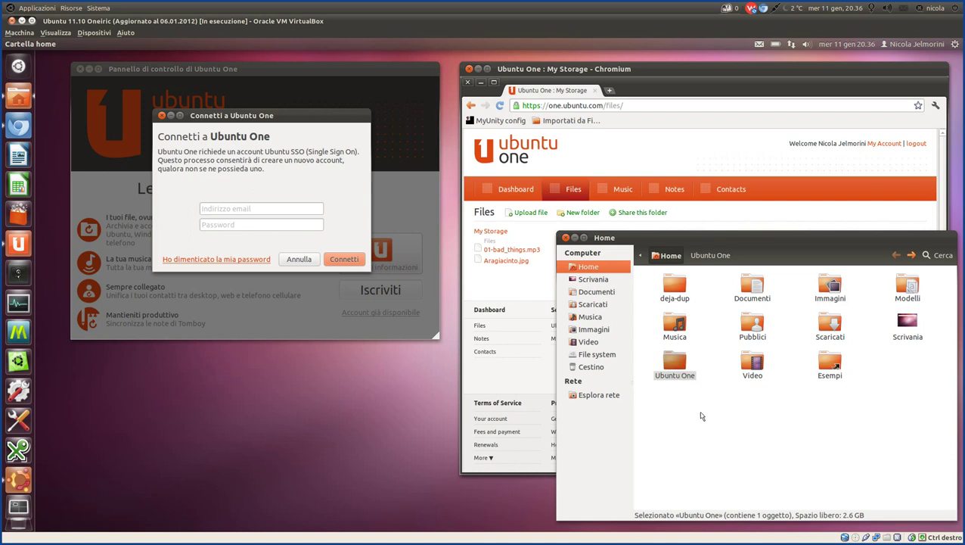
left_click(663, 69)
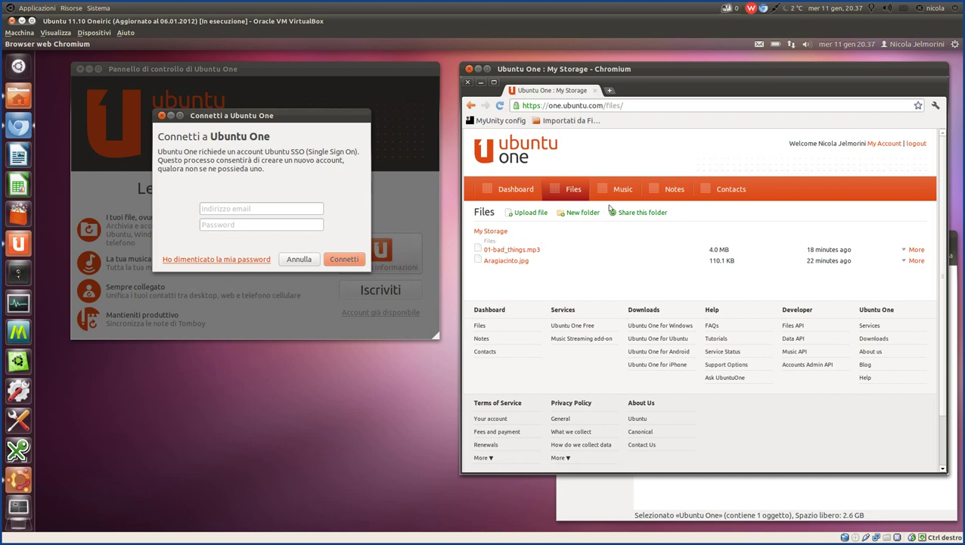
View the Music Streaming page, go back to Files, then raise the Nautilus Home window.
left_click(618, 191)
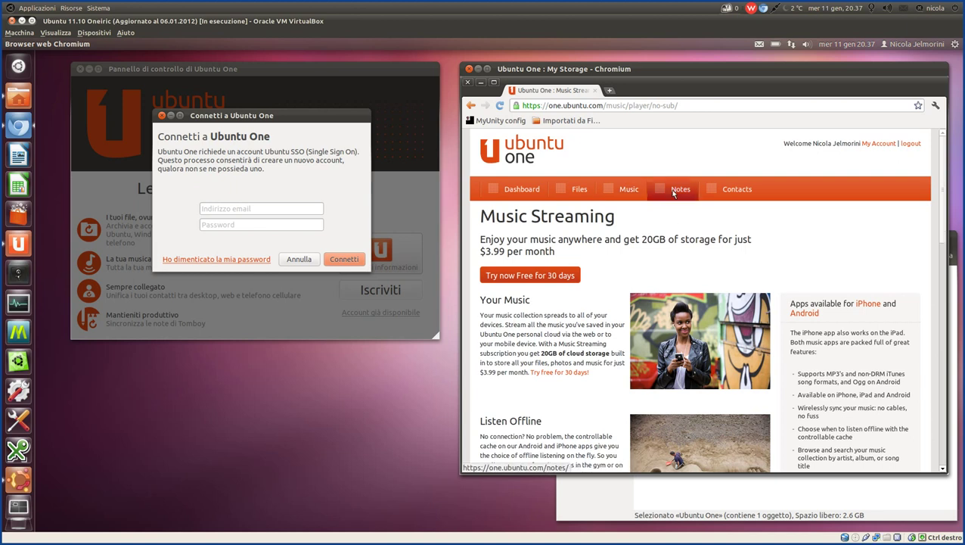
left_click(519, 191)
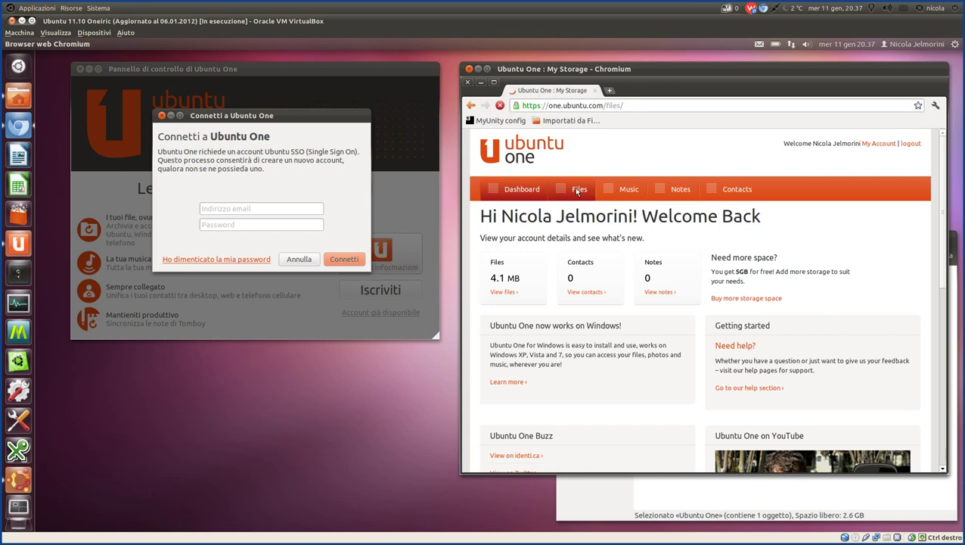
left_click(695, 495)
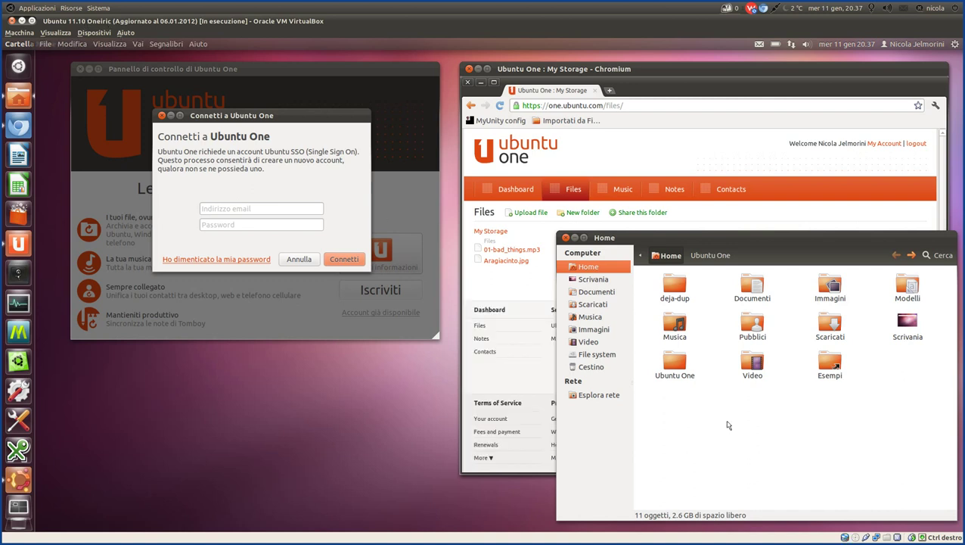
Open the Ubuntu One folder in Home, shift the window aside, and start the account e-mail.
left_click(672, 361)
double_click(672, 362)
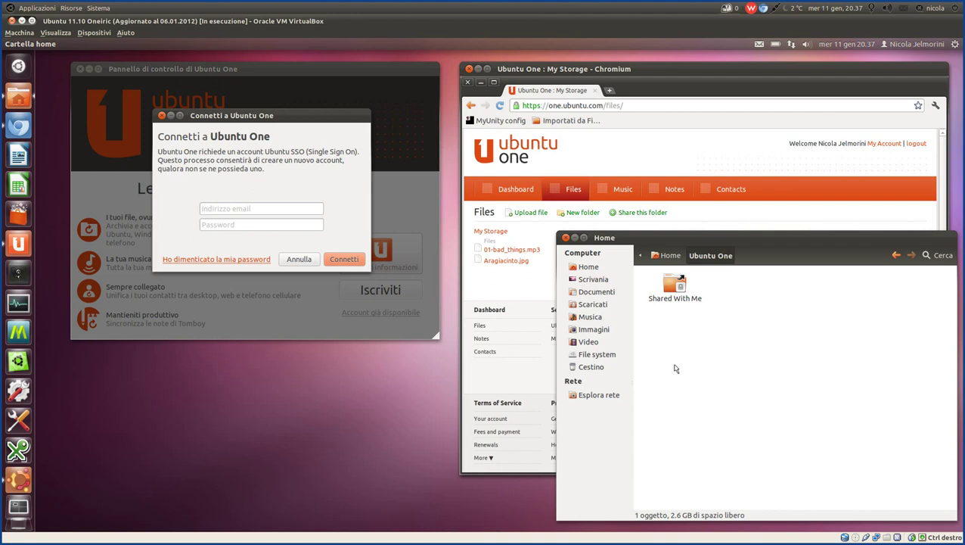
left_click_drag(703, 237, 699, 243)
left_click(229, 210)
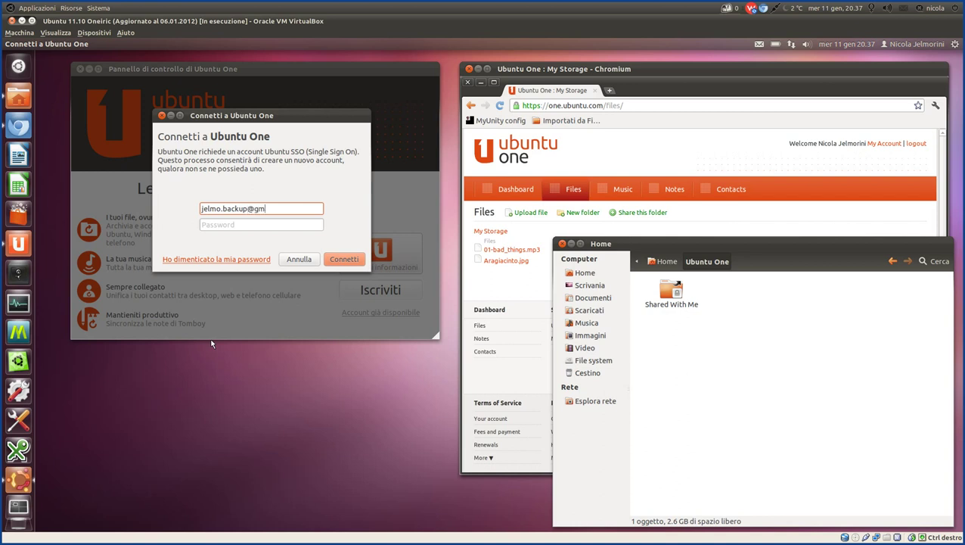
Sign in with the account e-mail and password, then view the Account page's Ubuntu One Free (5 GB) plan.
key("Tab")
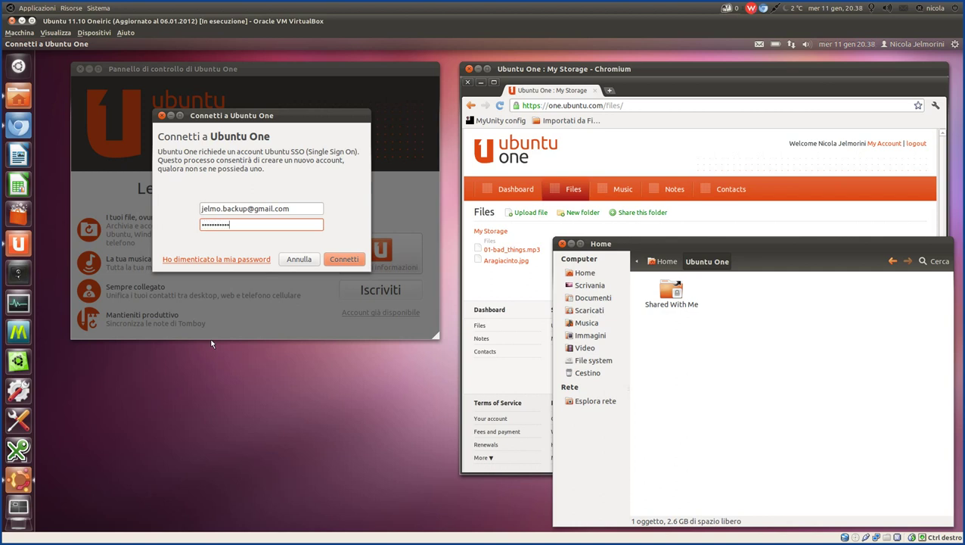
left_click(344, 263)
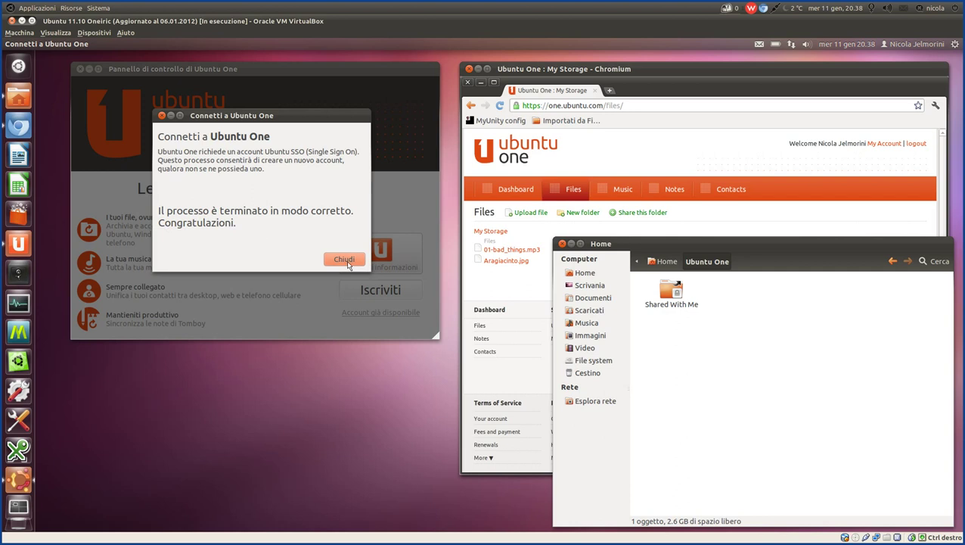
left_click(344, 259)
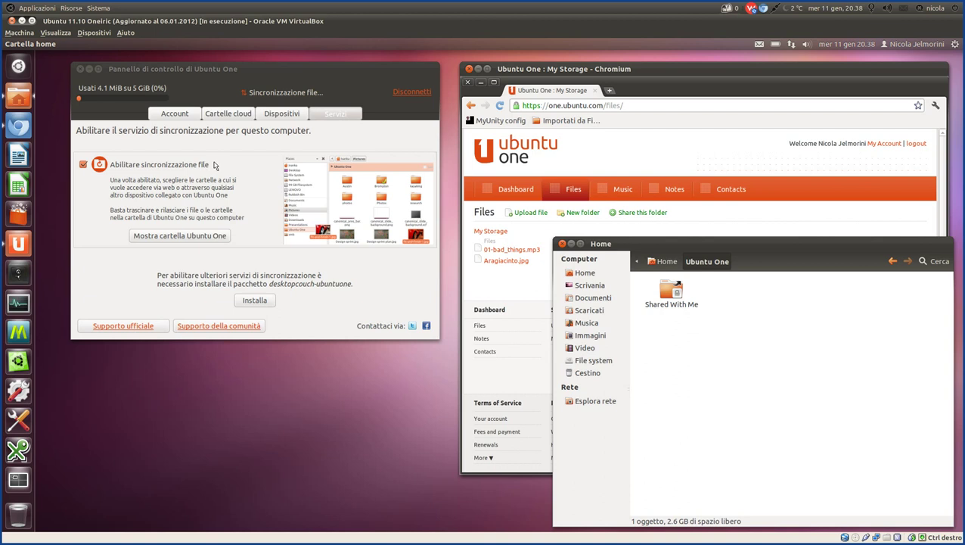
left_click(177, 116)
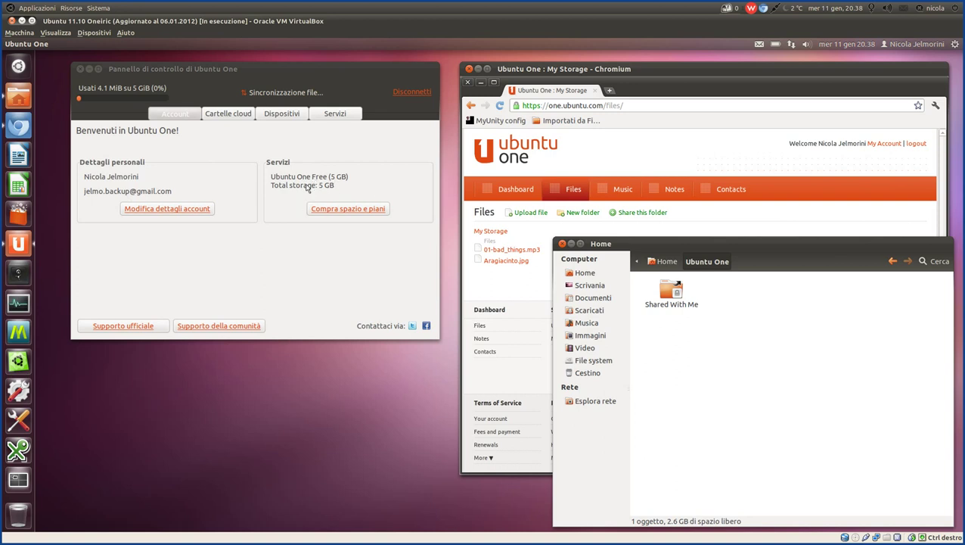
Show the Cartelle cloud page listing Personal folders with 5 GB available and Ubuntu One synced.
left_click(225, 114)
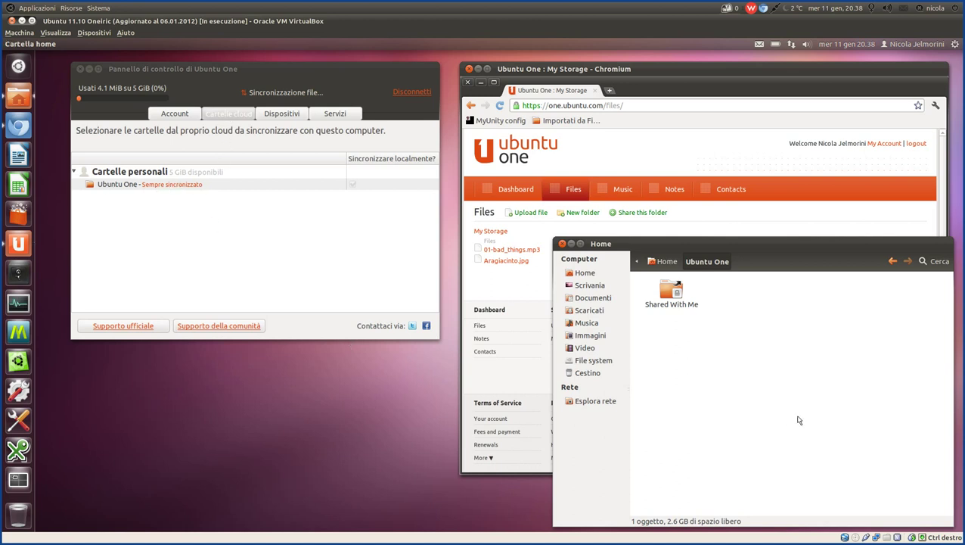
Show the Dispositivi page: two VirtualBox devices, activity notifications on, bandwidth limiting off.
left_click(281, 115)
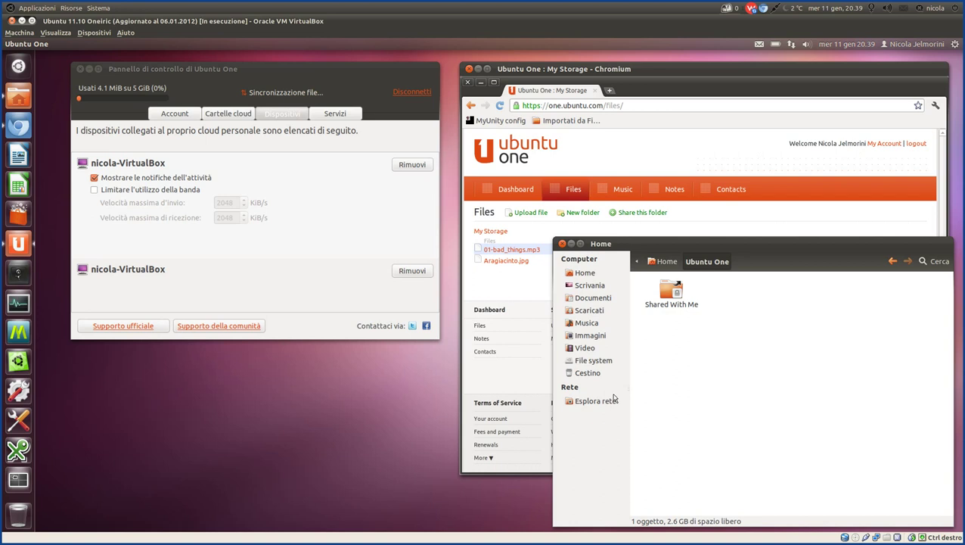
Step through the Servizi and Dispositivi tabs, ending back on Cartelle cloud.
left_click(327, 121)
left_click(295, 117)
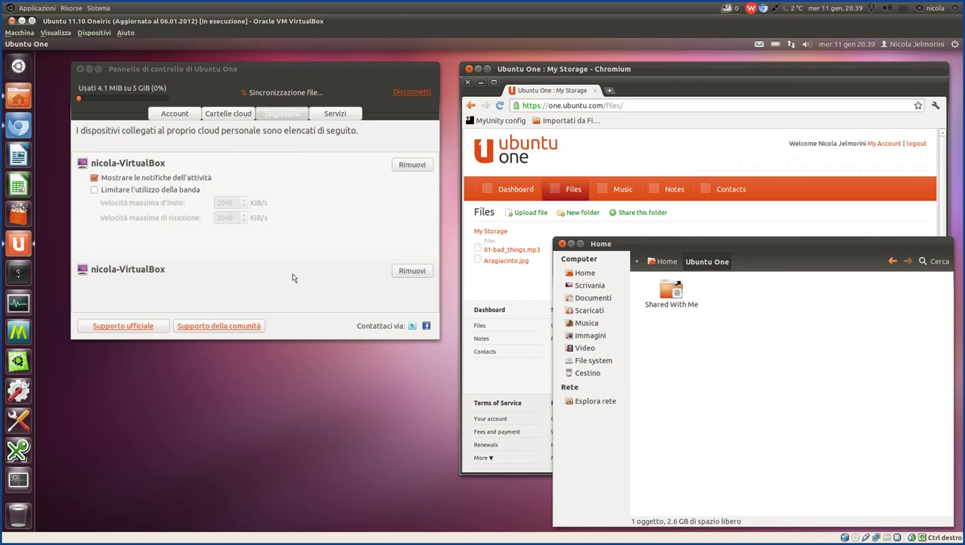
left_click(224, 115)
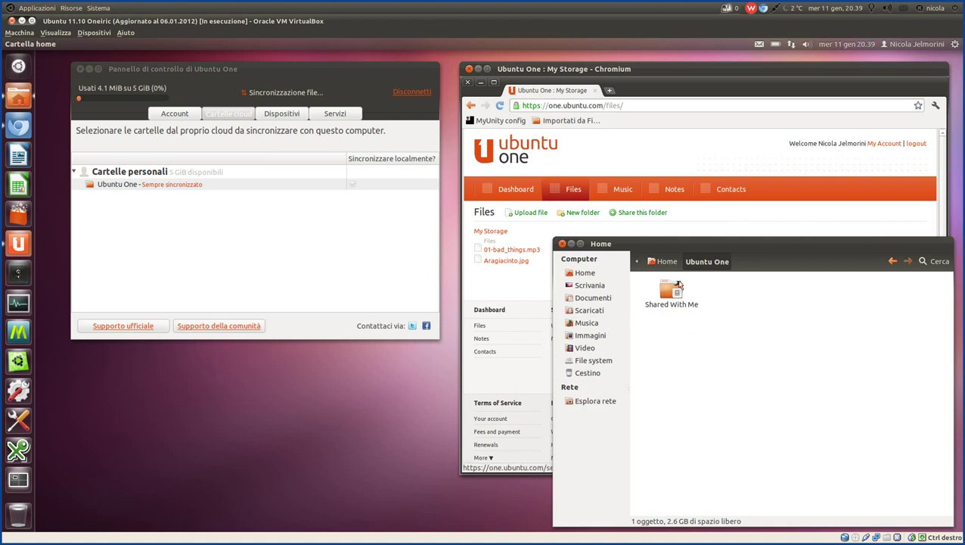
In Nautilus, go to Home, open the Ubuntu One folder, and return to Home.
left_click(667, 265)
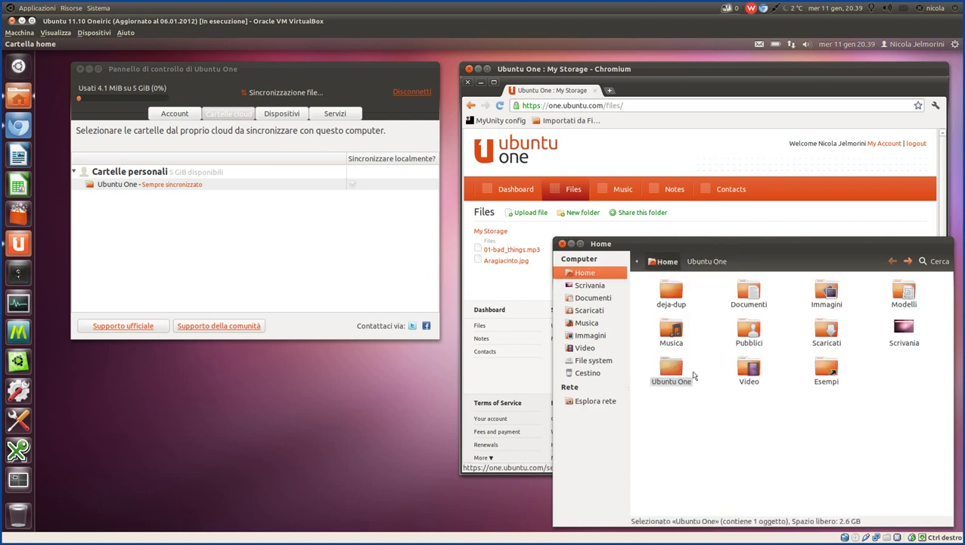
double_click(673, 370)
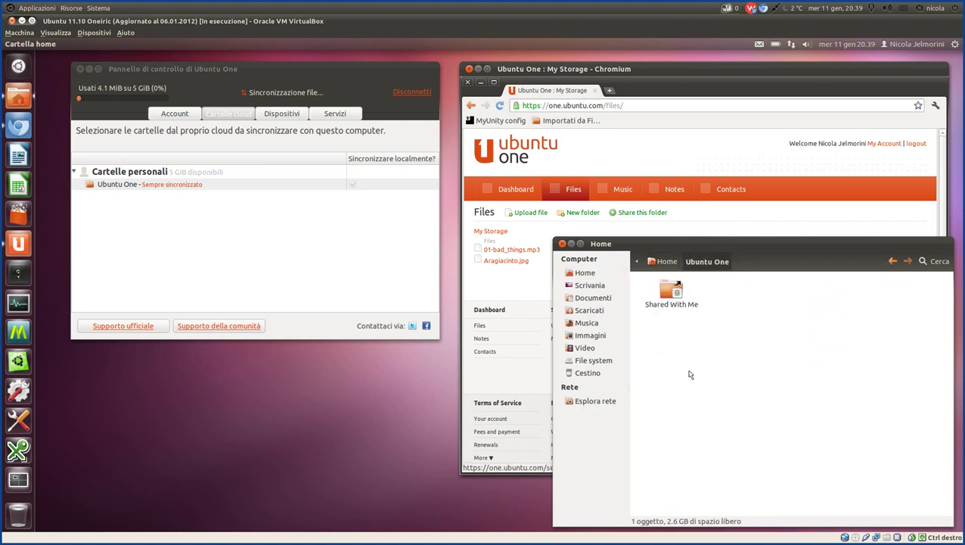
left_click(665, 262)
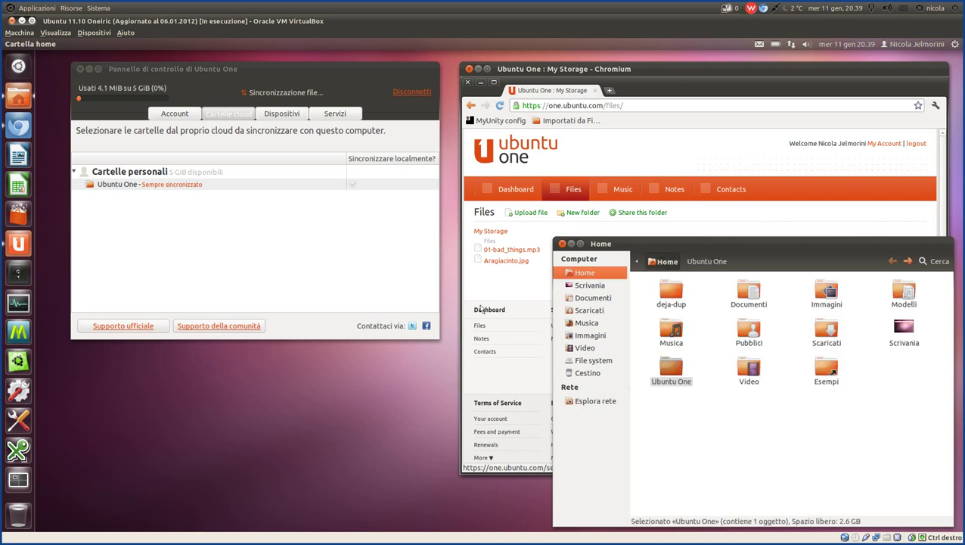
Reload the Ubuntu One web page in Chromium, then raise the Home folder window.
left_click(777, 219)
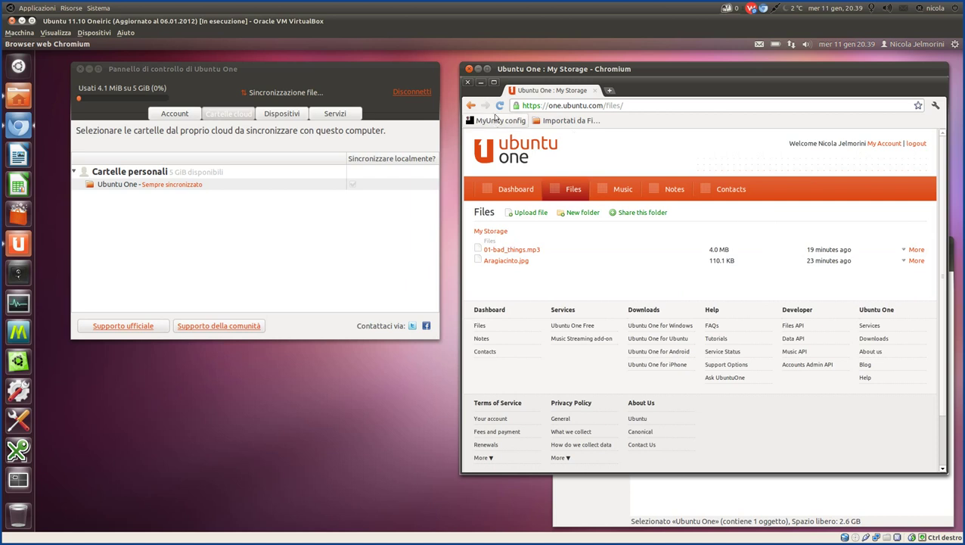
left_click(561, 189)
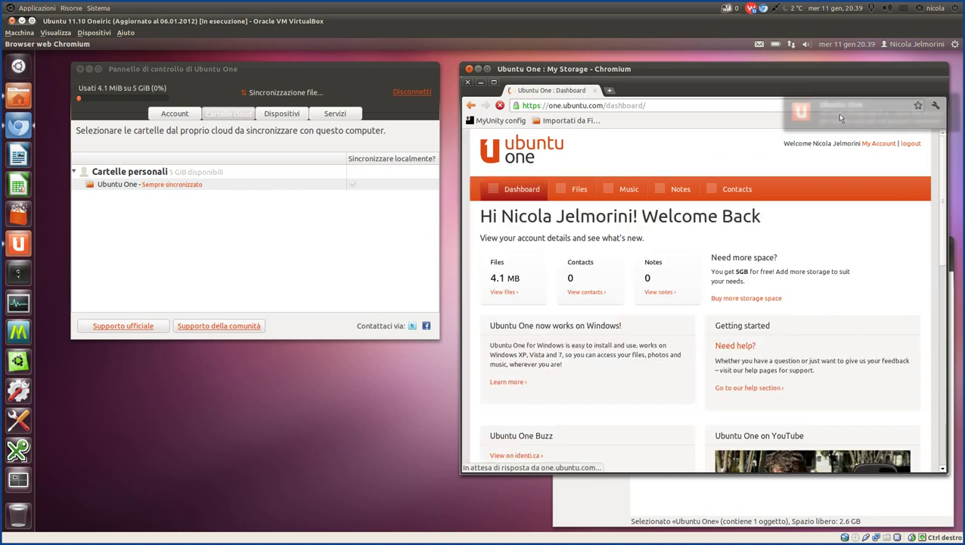
left_click(691, 499)
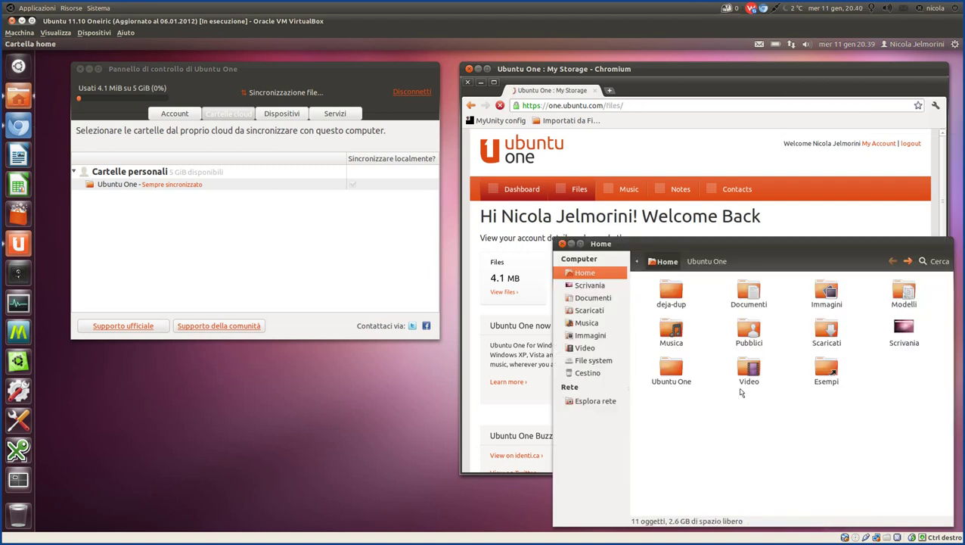
Open the local Ubuntu One folder from Home, revealing only Shared With Me.
double_click(674, 369)
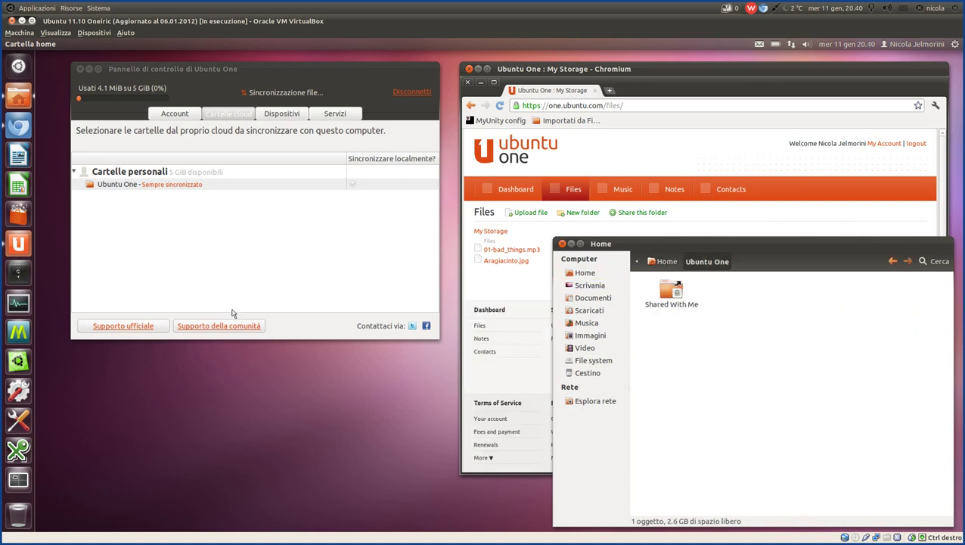
mouse_move(424, 517)
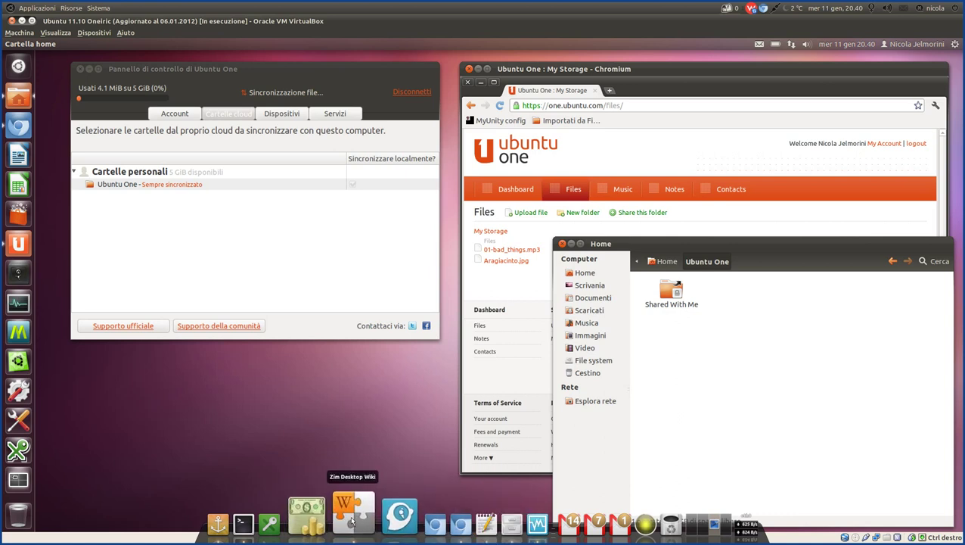
Show the Zim notes briefly, hide them, and return Nautilus to Home.
left_click(352, 521)
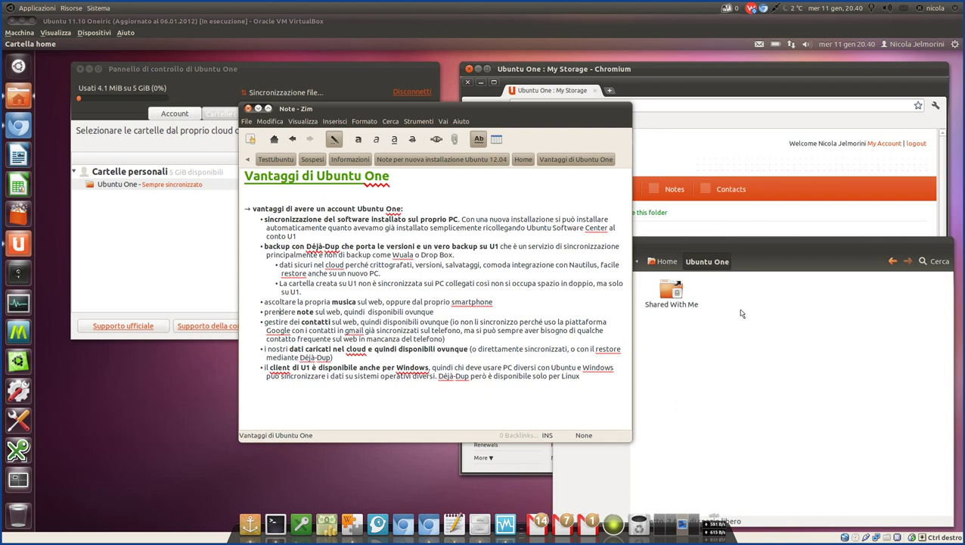
key("ctrl+w")
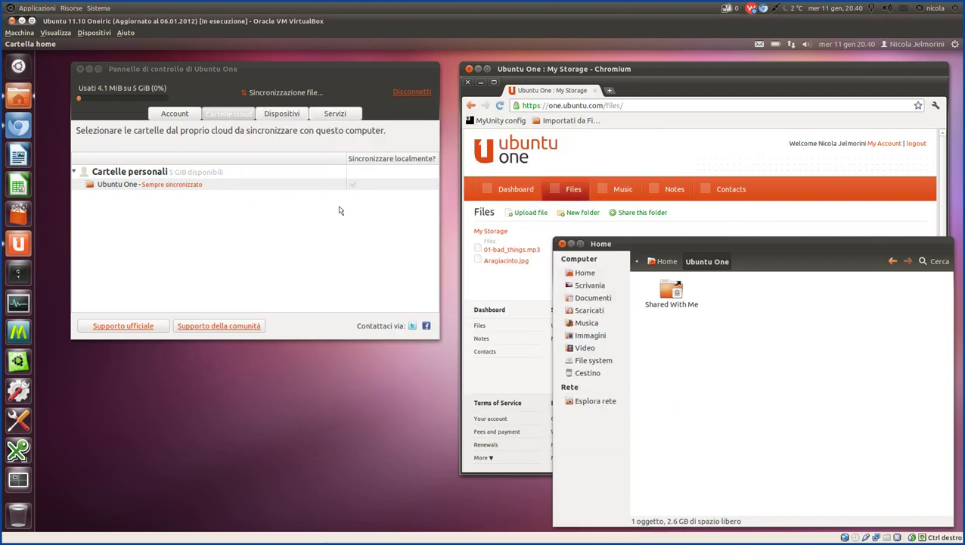
left_click(659, 267)
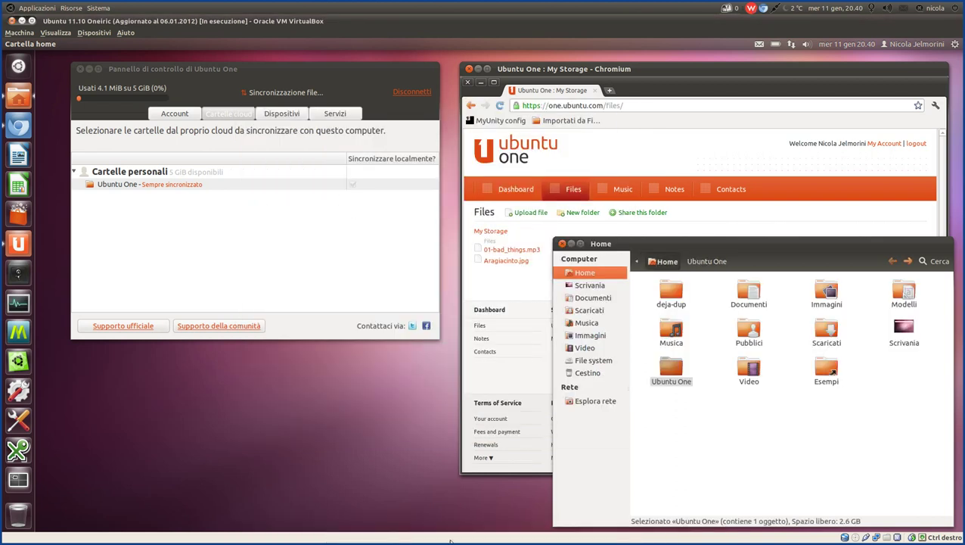
Highlight the account-advantages line and 'software installato sul proprio PC' in the Vantaggi note, then hide Zim.
mouse_move(436, 536)
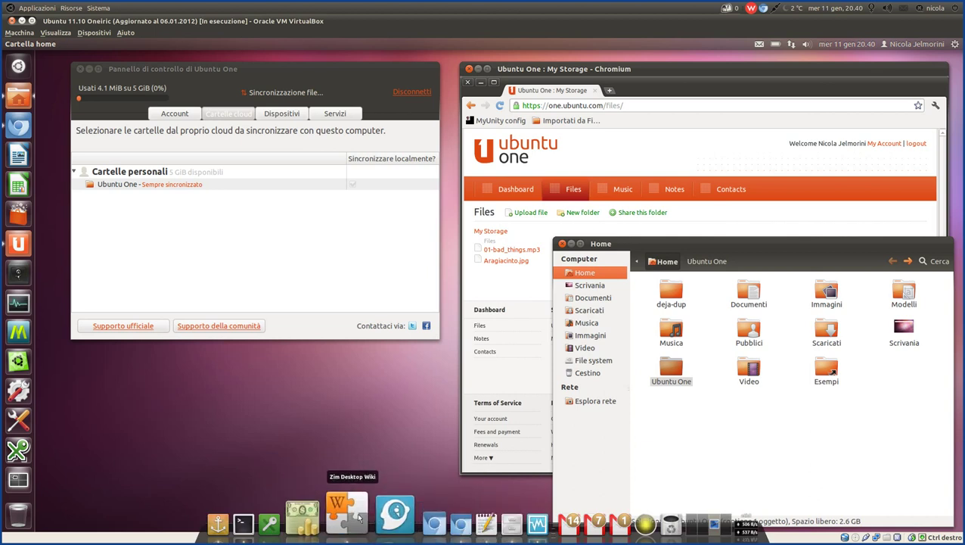
left_click(352, 517)
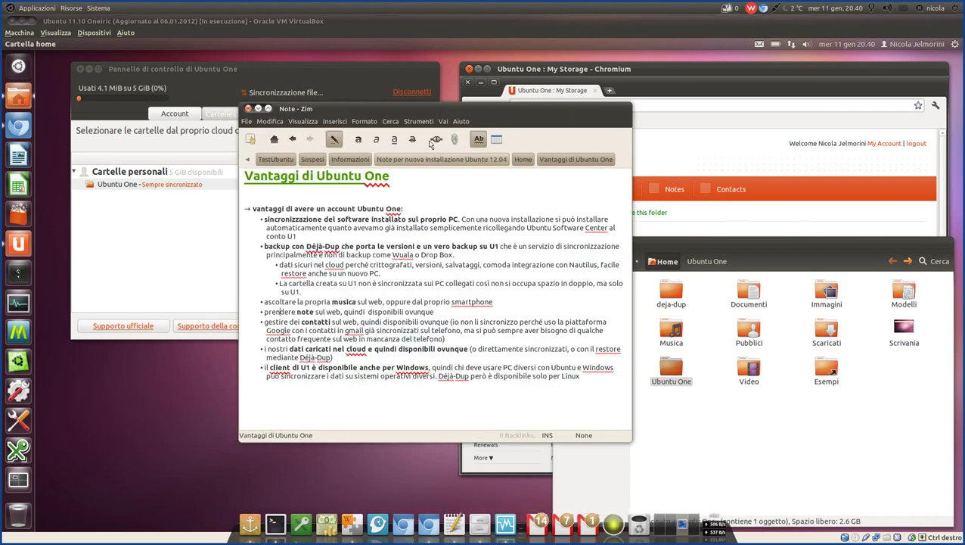
left_click_drag(423, 109, 362, 87)
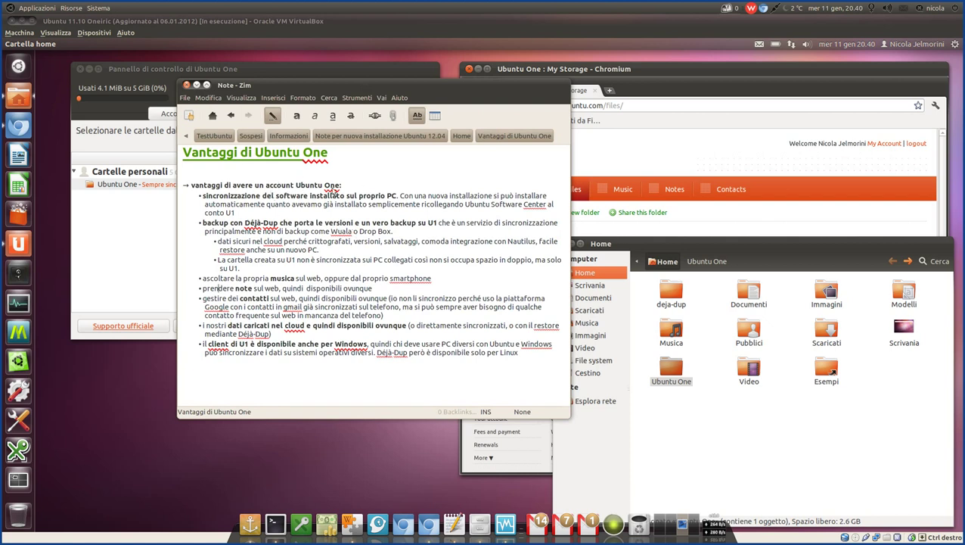
left_click_drag(346, 186, 192, 189)
left_click(267, 197)
left_click_drag(396, 198, 277, 200)
left_click(401, 198)
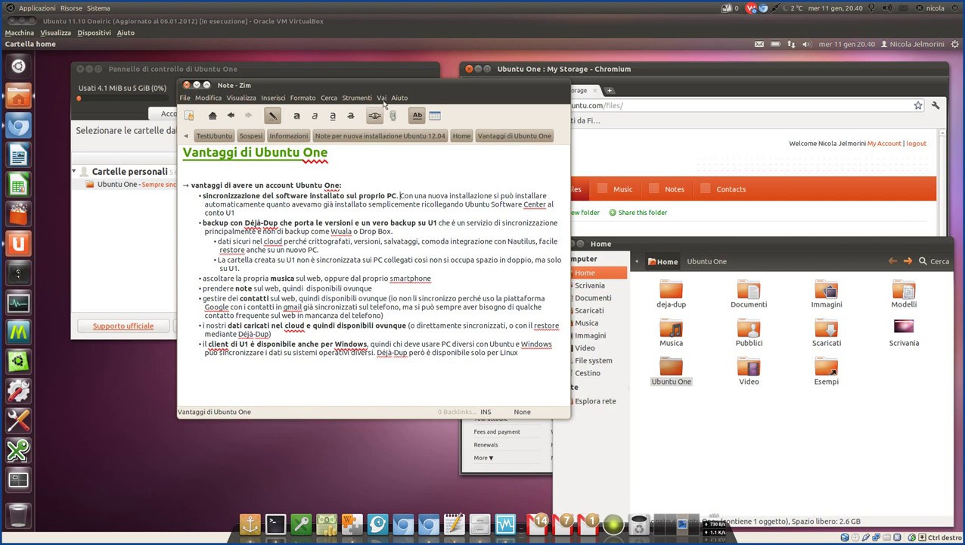
left_click_drag(383, 84, 404, 118)
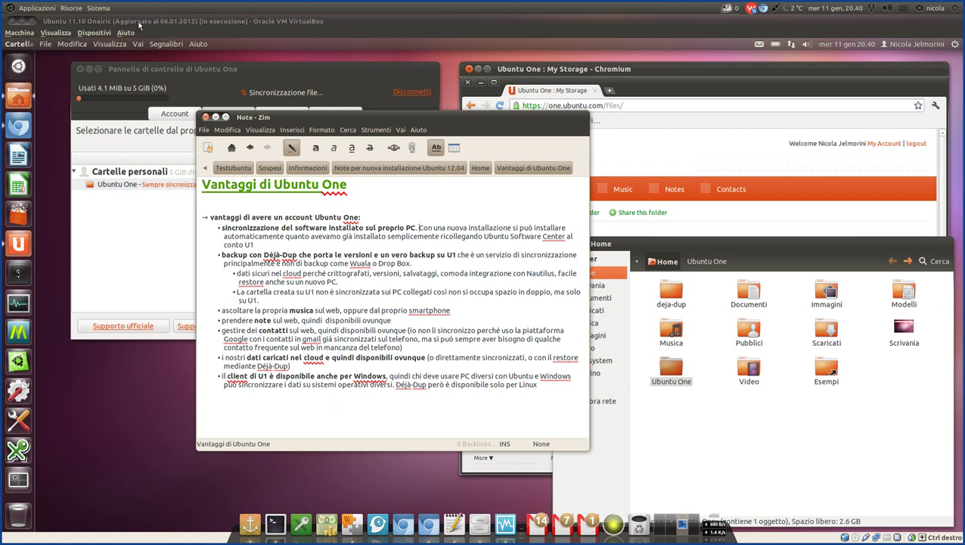
key("ctrl+w")
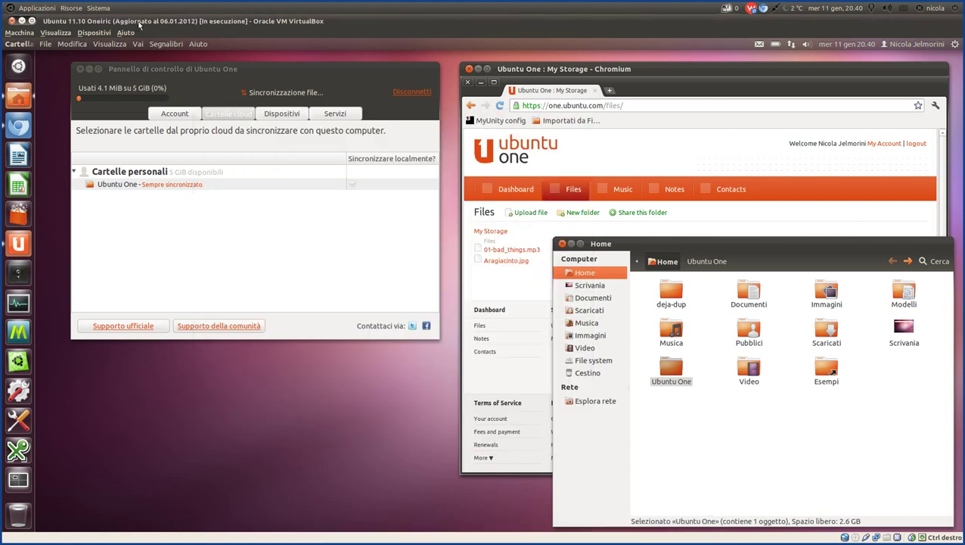
Close the Ubuntu One control panel and launch Ubuntu Software Center, moving its window up-left.
left_click(90, 69)
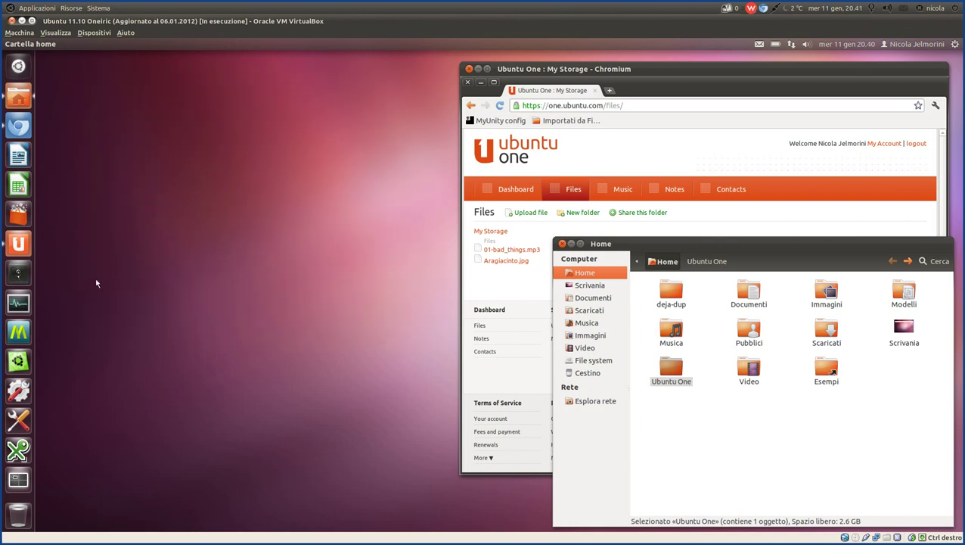
left_click(25, 216)
mouse_move(311, 538)
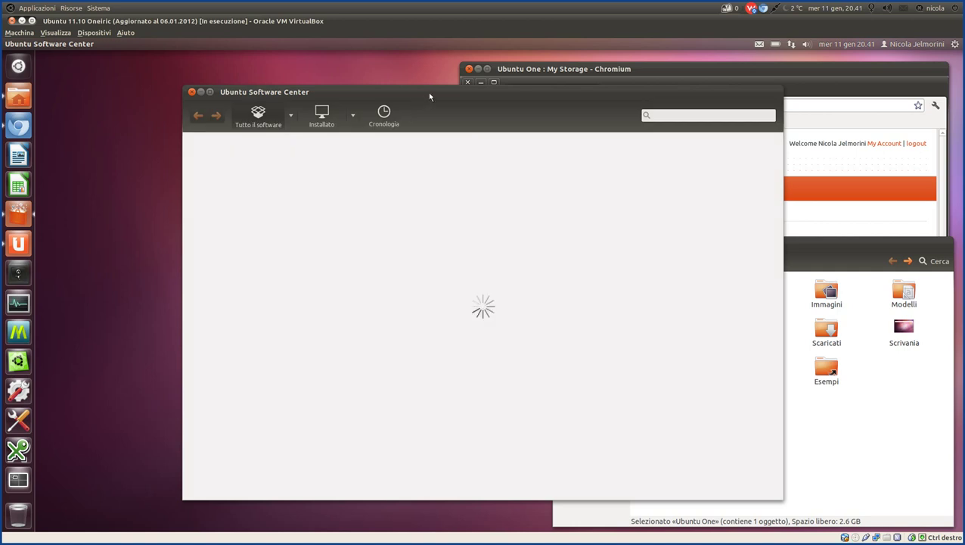
left_click_drag(429, 96, 298, 70)
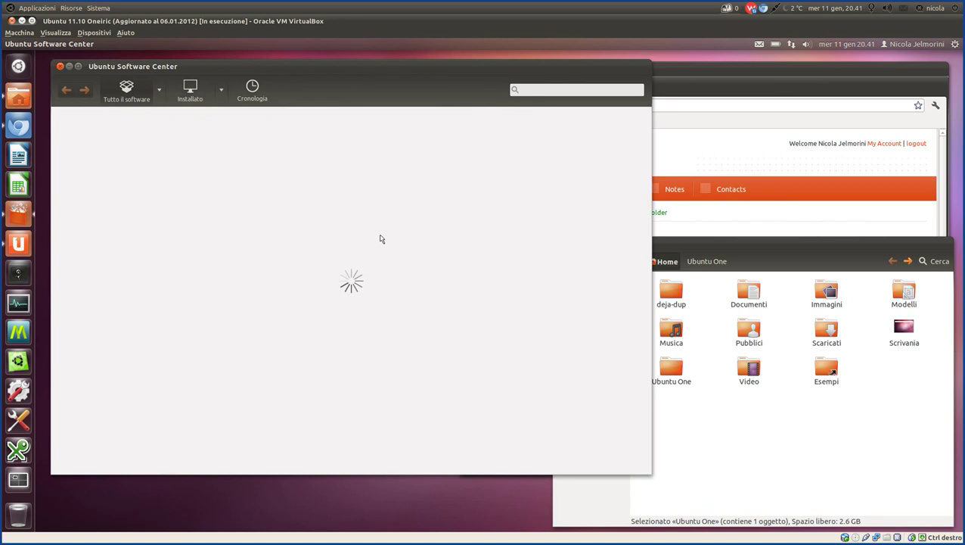
Browse into the Ubuntu One folder and back to Home, then open the Ubuntu One control panel.
left_click(809, 425)
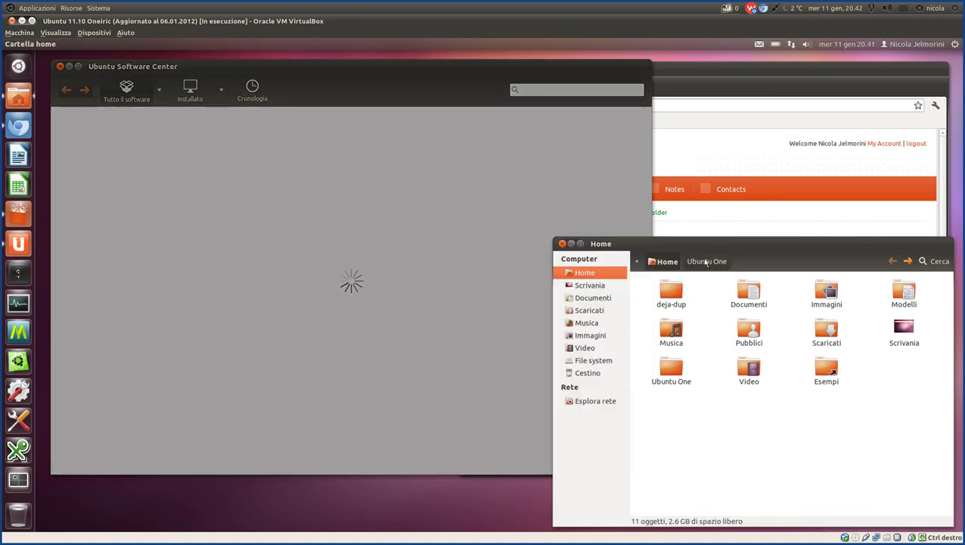
left_click(705, 262)
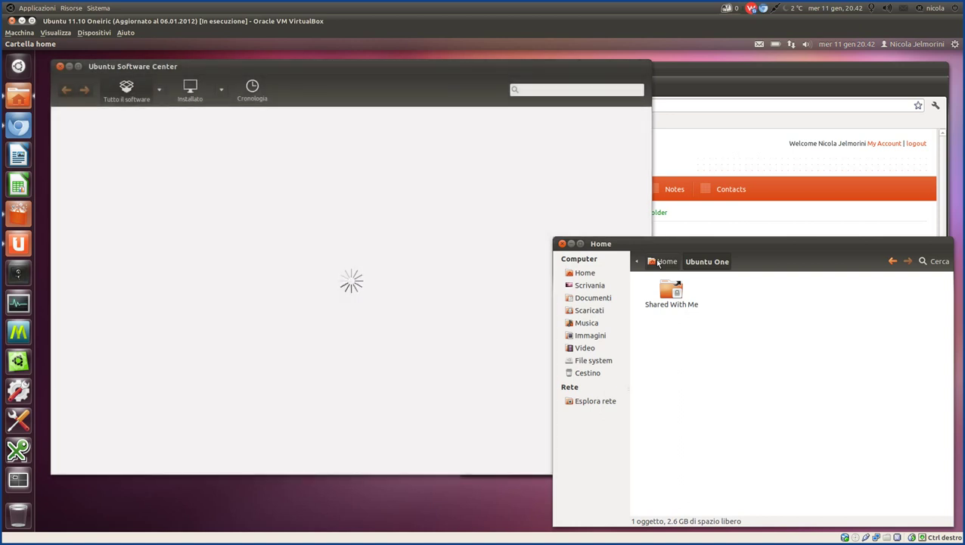
left_click(658, 262)
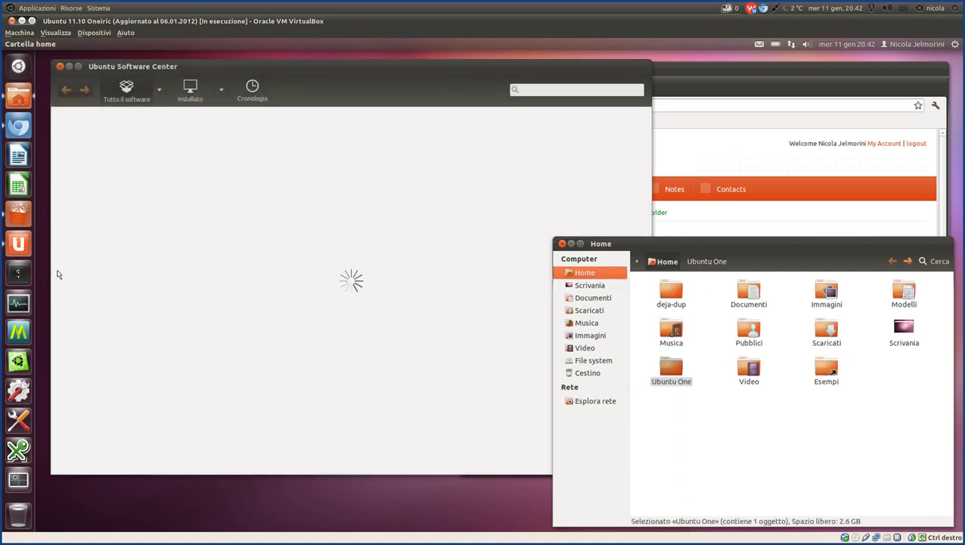
left_click(19, 245)
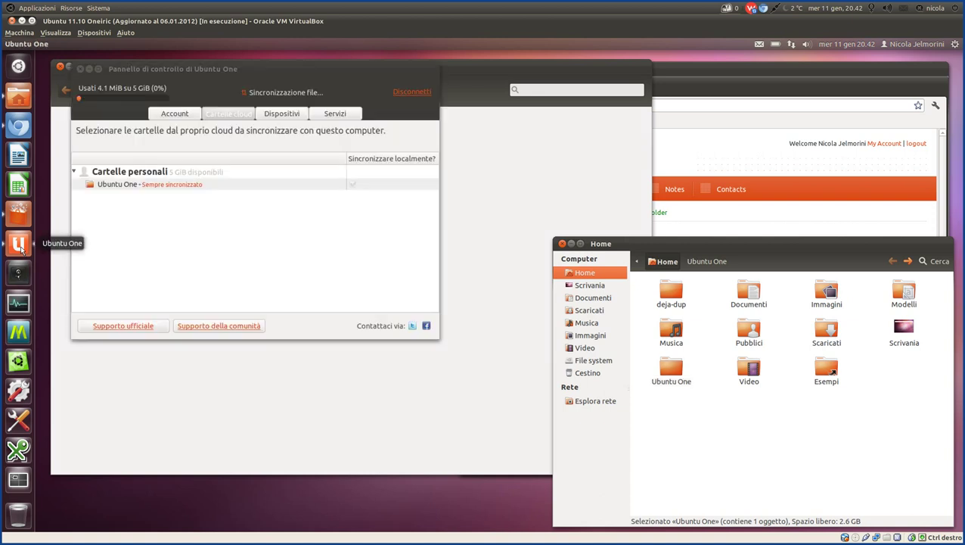
Review the Account and Cartelle cloud tabs, then close the Ubuntu One control panel.
left_click(185, 115)
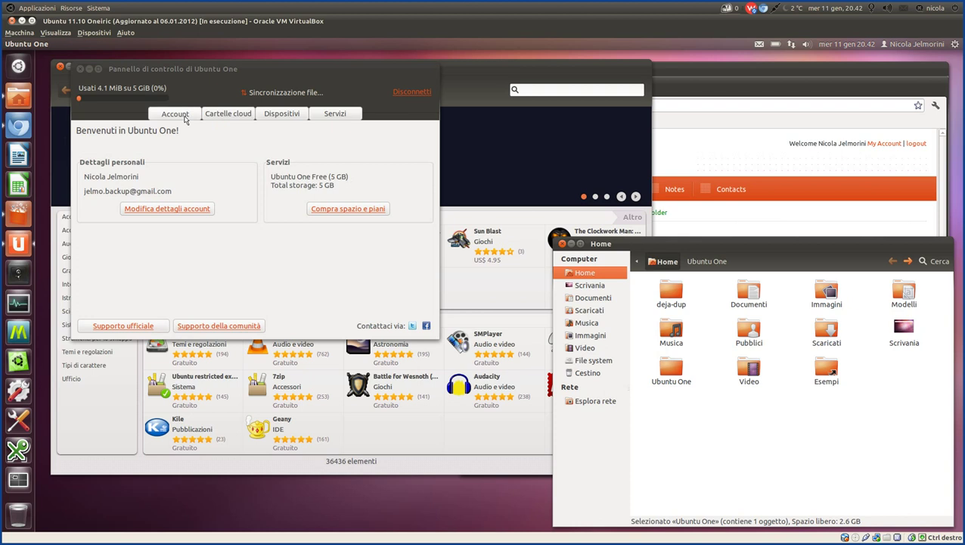
left_click(230, 113)
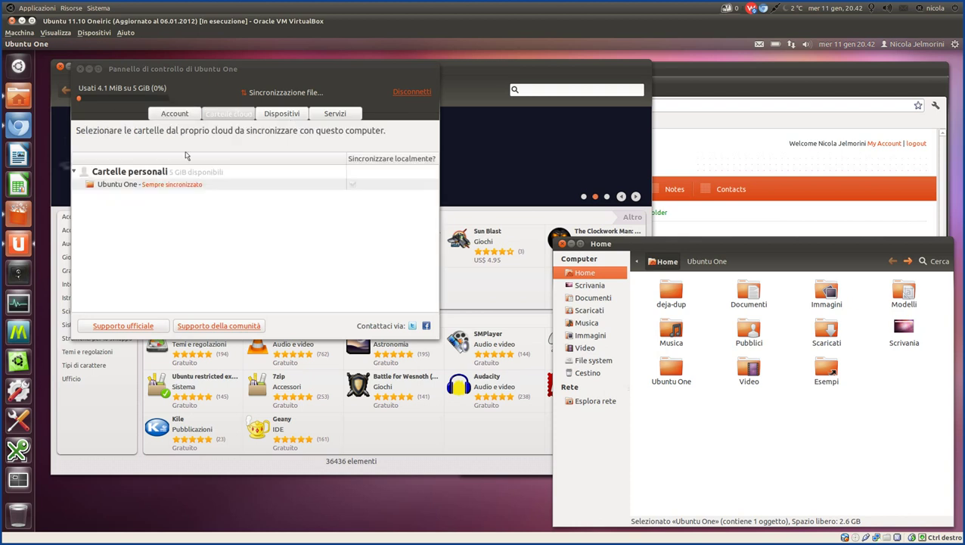
key("alt+F4")
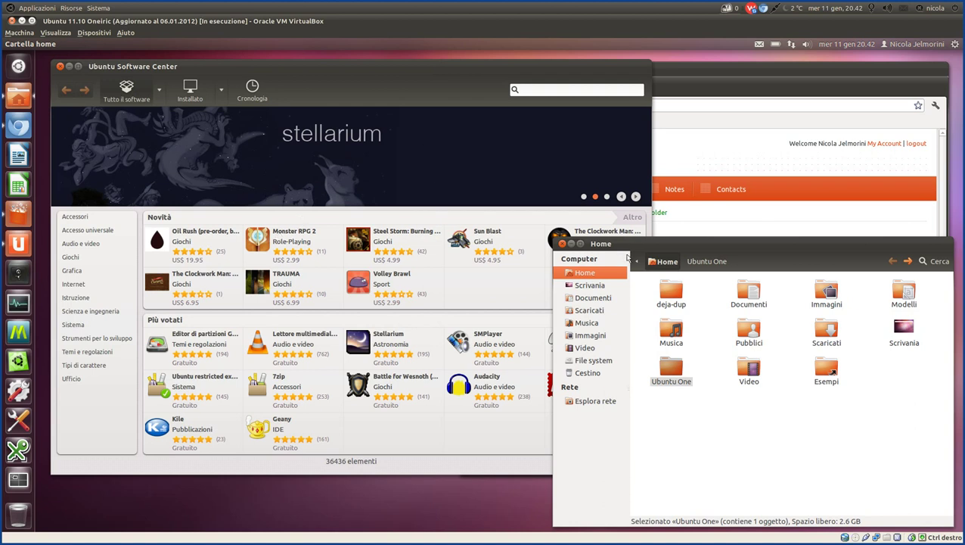
Move the file manager aside, nudge the store window right, and open the Zim note Vantaggi di Ubuntu One.
left_click(573, 246)
left_click_drag(262, 67, 269, 64)
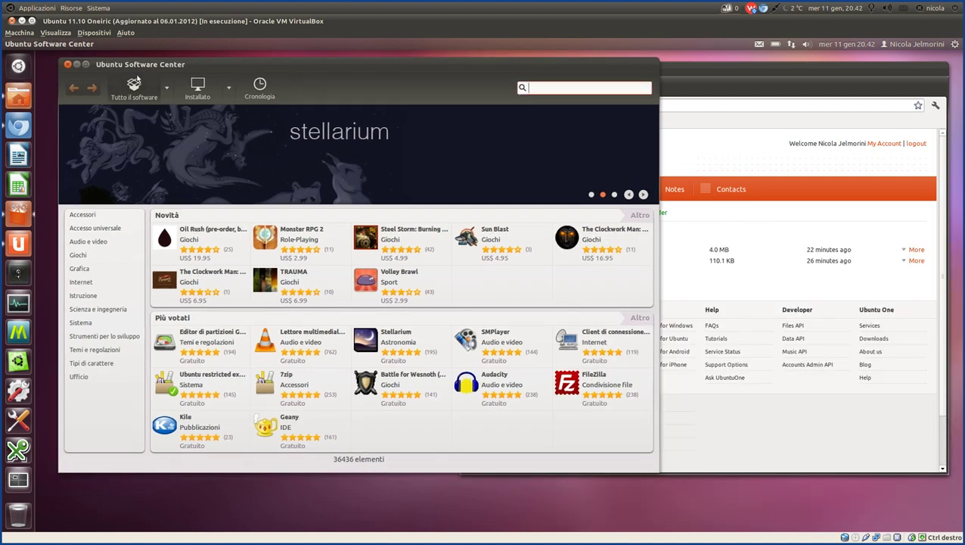
mouse_move(388, 532)
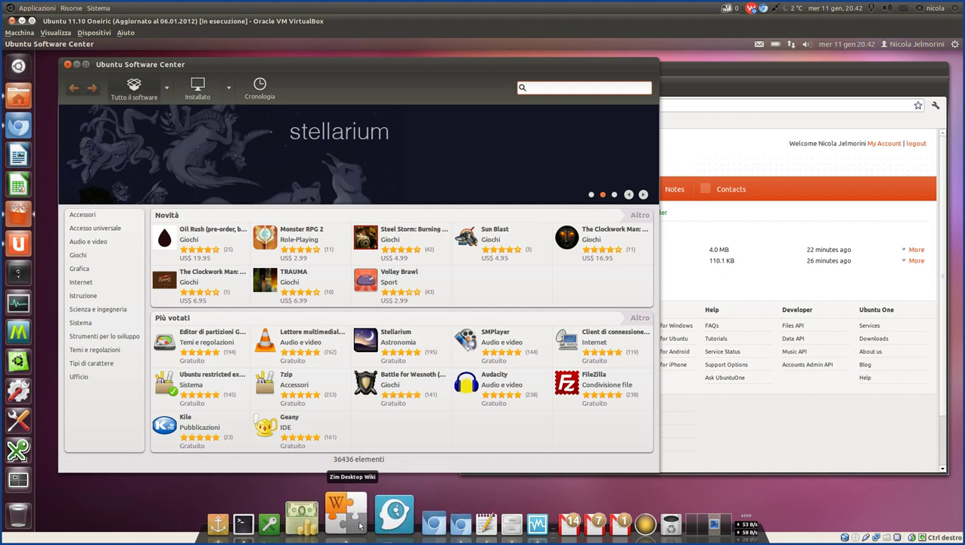
left_click(345, 522)
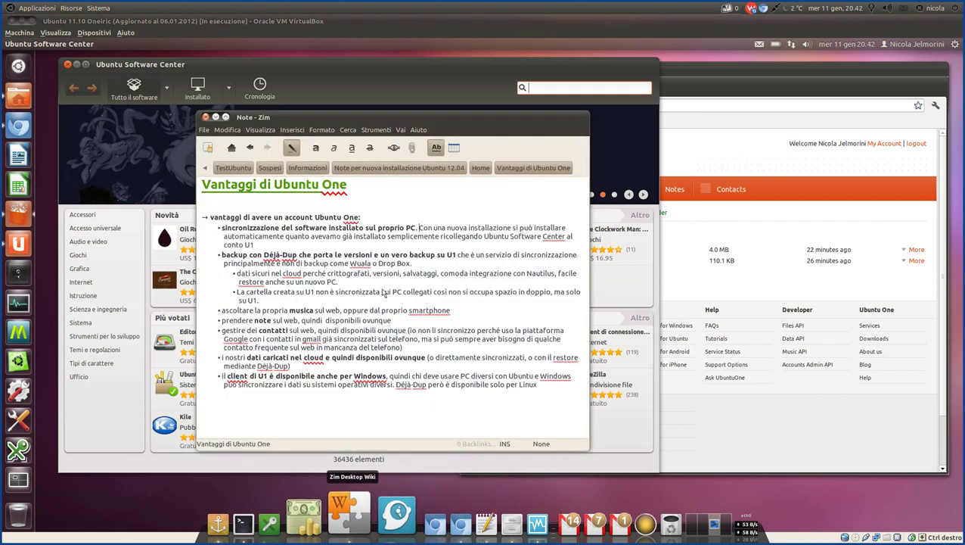
double_click(249, 245)
left_click_drag(249, 245, 222, 228)
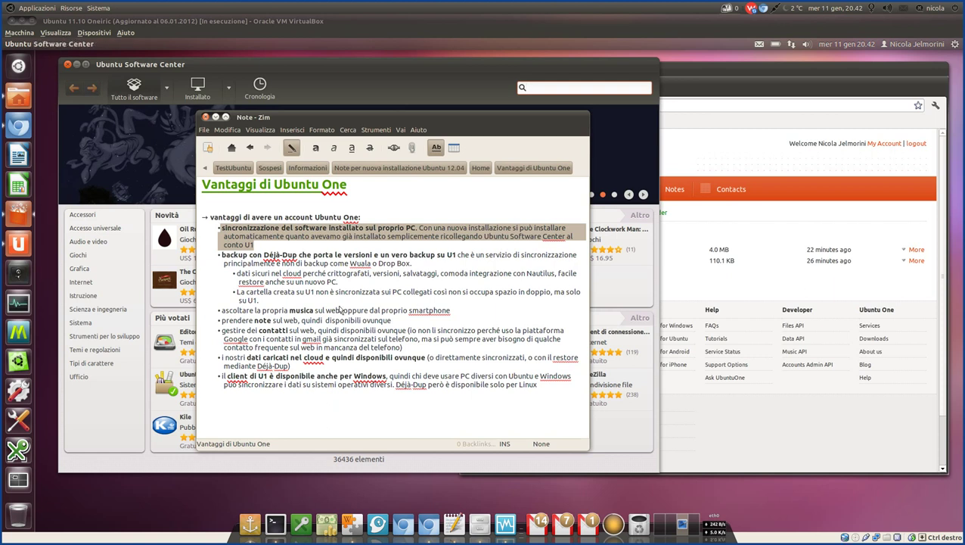
left_click(358, 239)
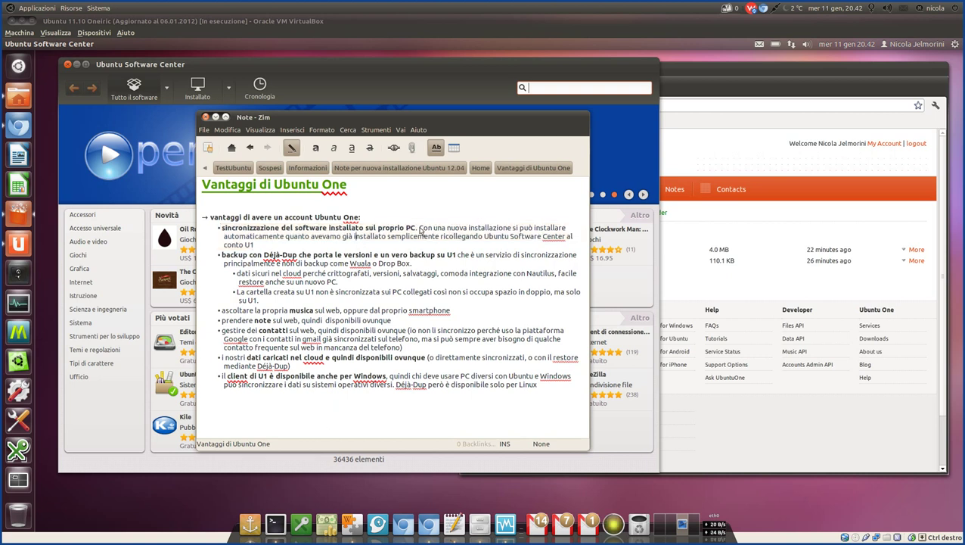
left_click_drag(420, 229, 497, 245)
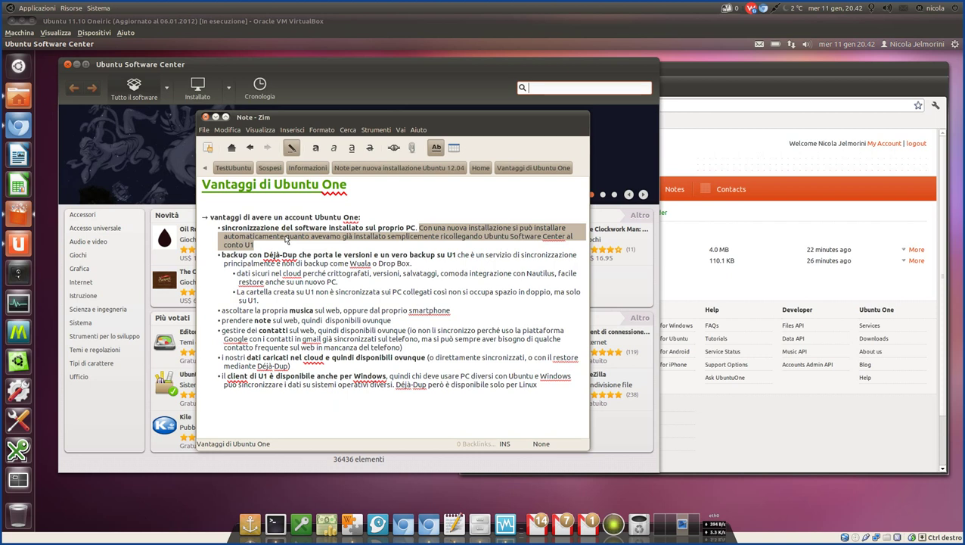
left_click(287, 240)
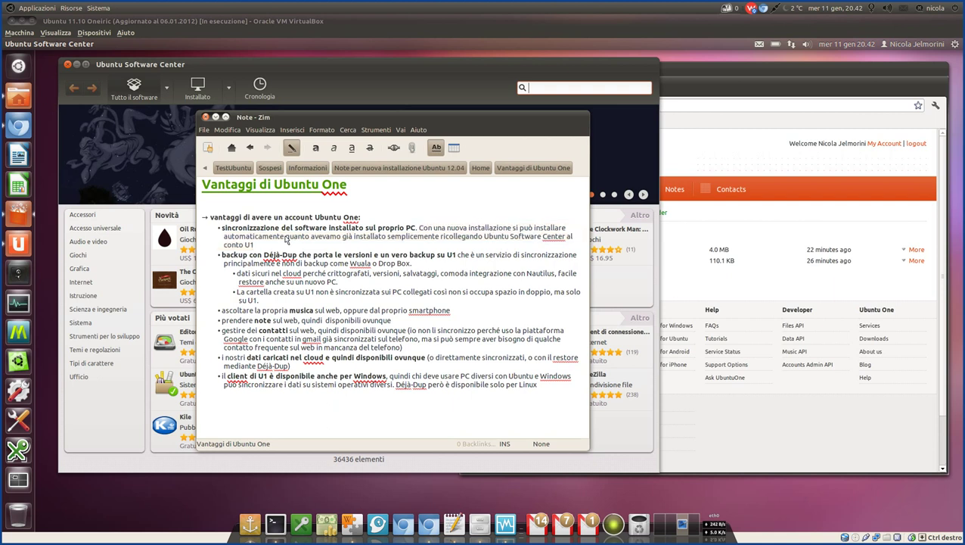
left_click_drag(342, 115, 375, 111)
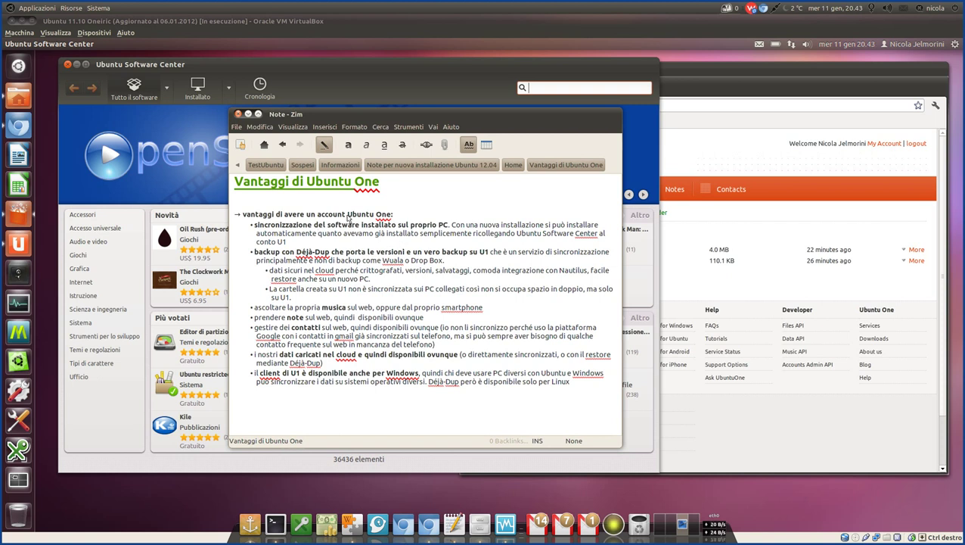
triple_click(287, 242)
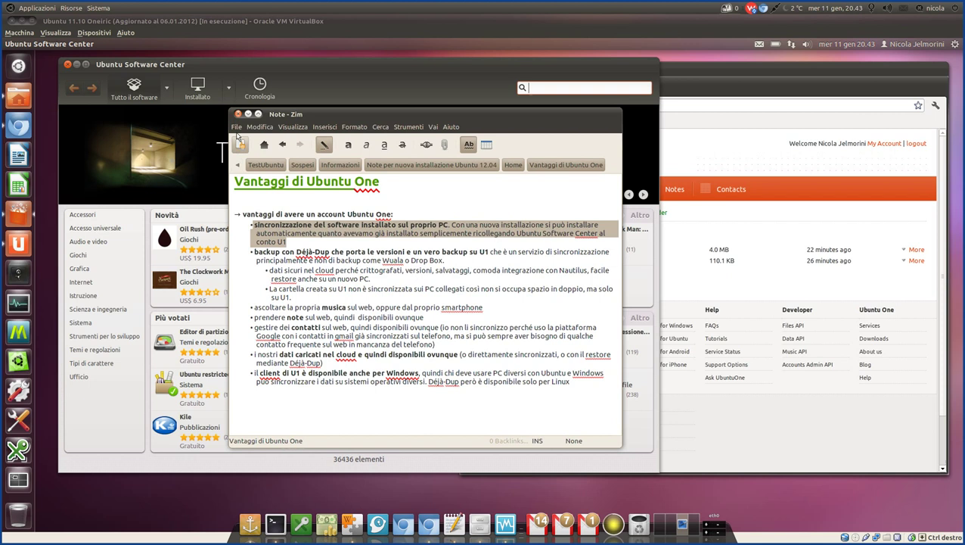
left_click(138, 66)
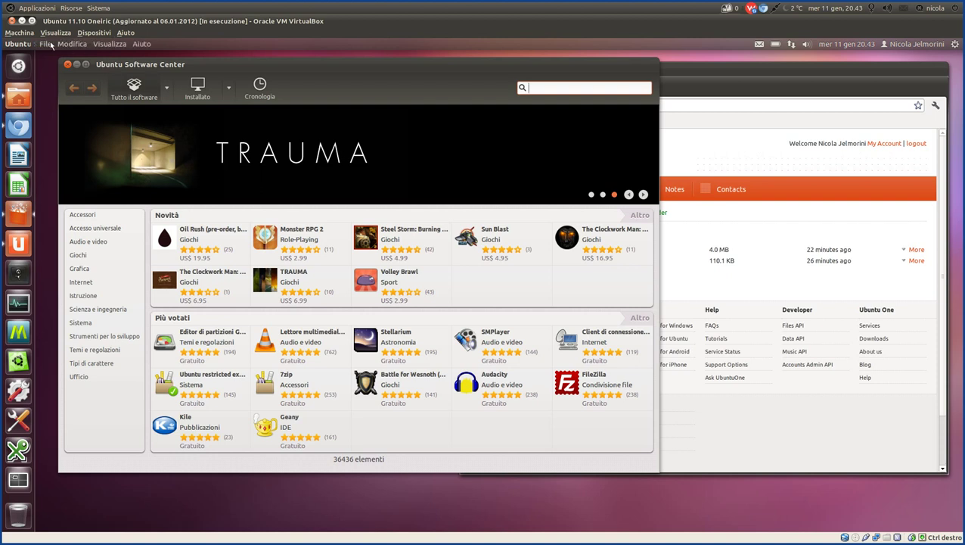
Start File > Sincronizza tra computer... and move the account dialog up-left.
left_click(47, 44)
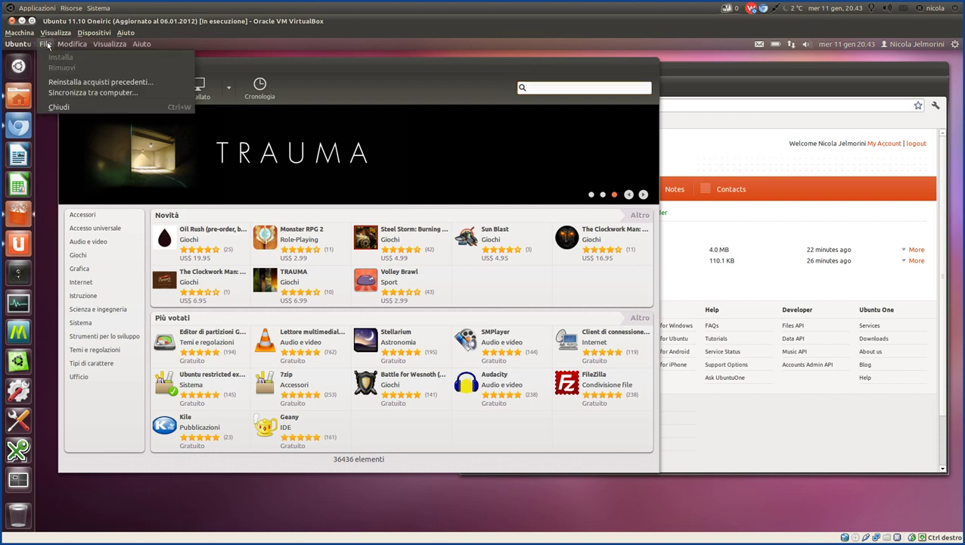
left_click(78, 94)
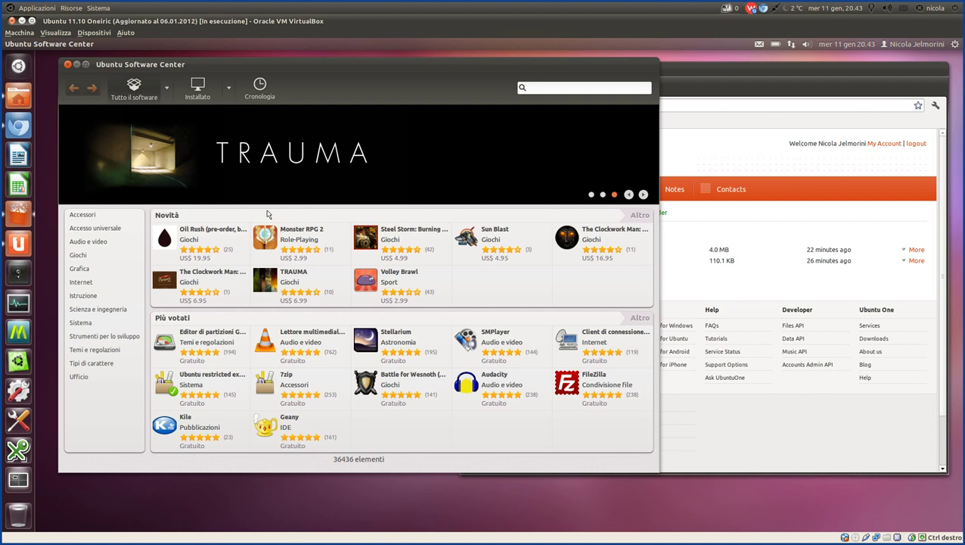
key("ctrl+2")
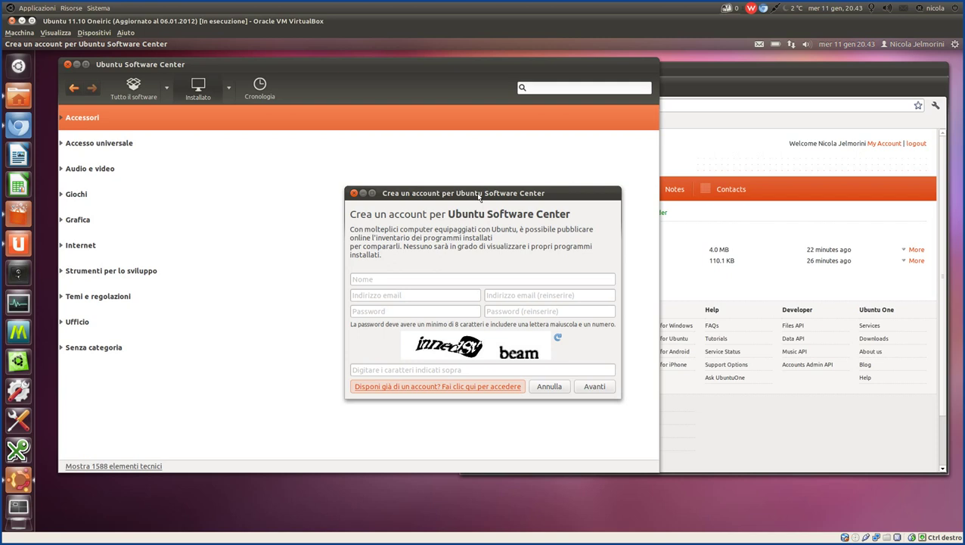
left_click_drag(478, 196, 390, 166)
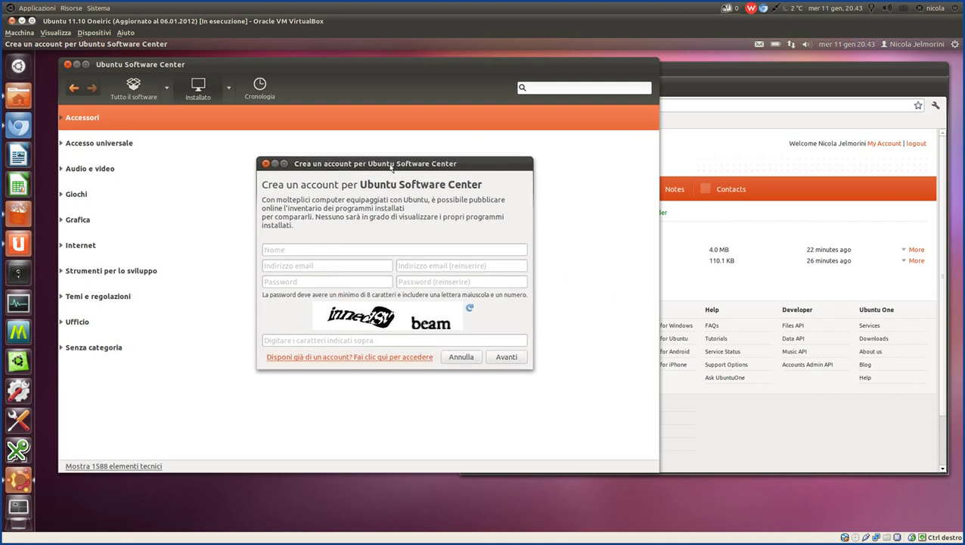
Sign in with the existing account's e-mail and password and connect.
left_click(362, 357)
left_click(362, 277)
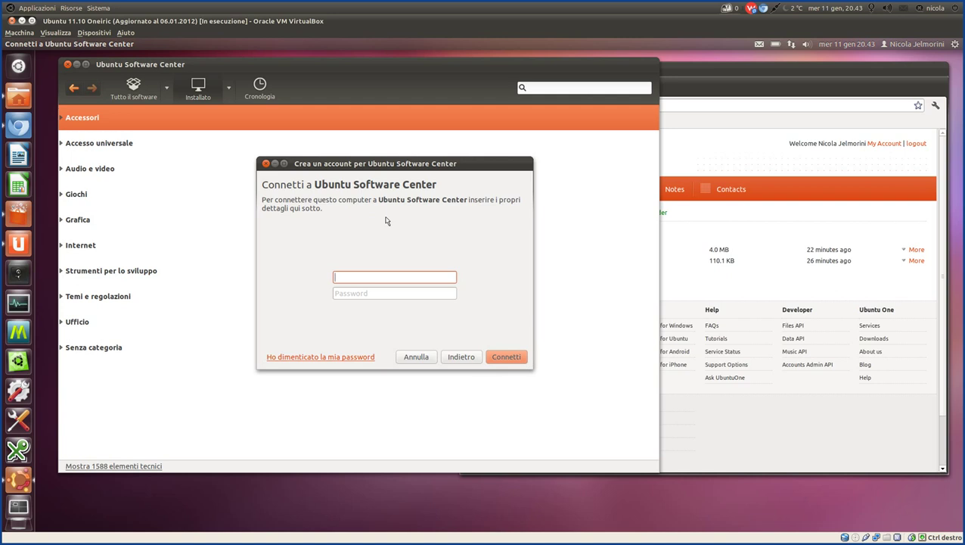
key("Tab")
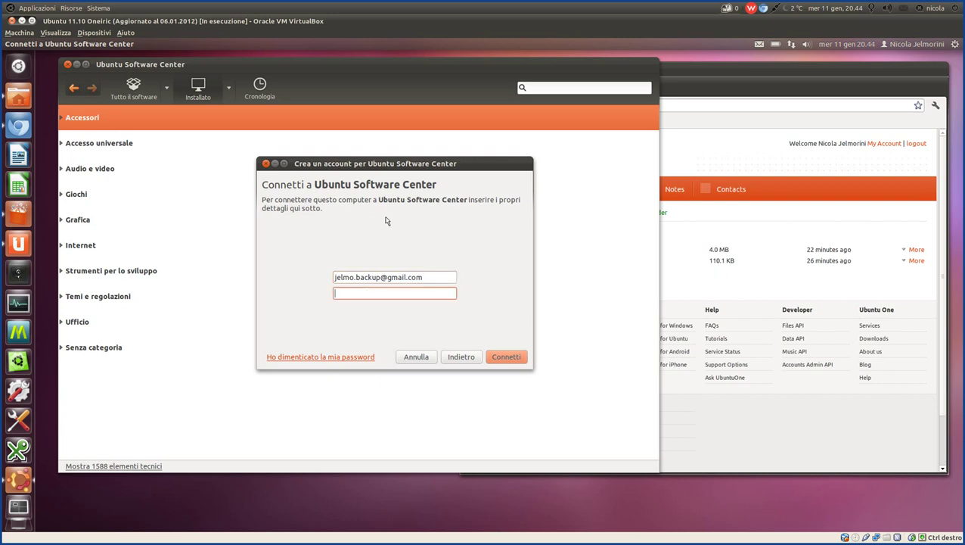
type("***********")
left_click(504, 358)
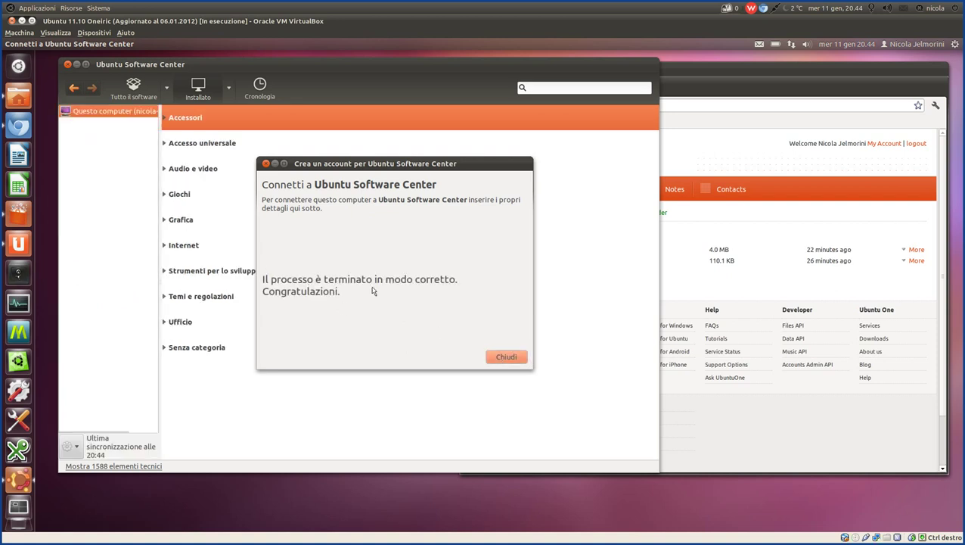
Dismiss the sync message, widen the computer sidebar, and expand Accessori in the Installed view.
left_click(512, 362)
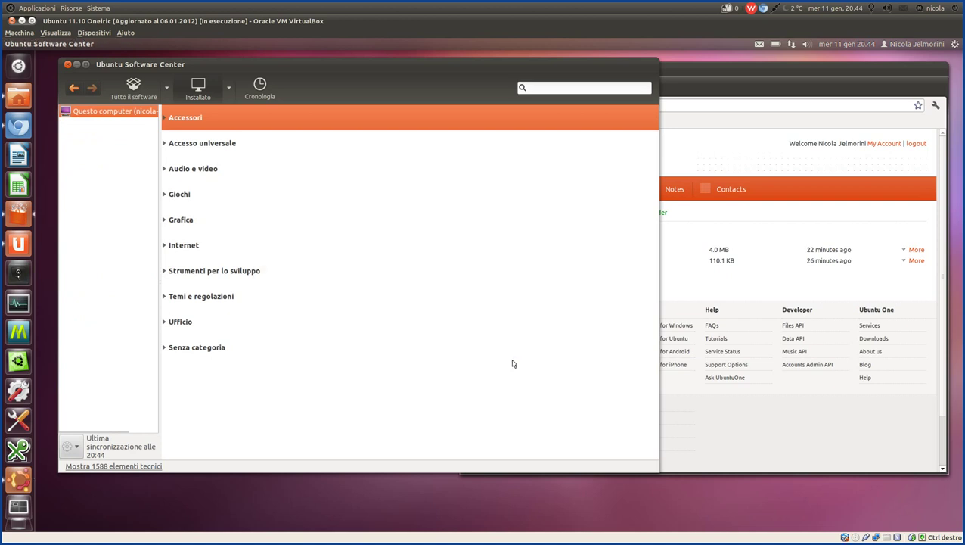
left_click_drag(161, 149, 231, 155)
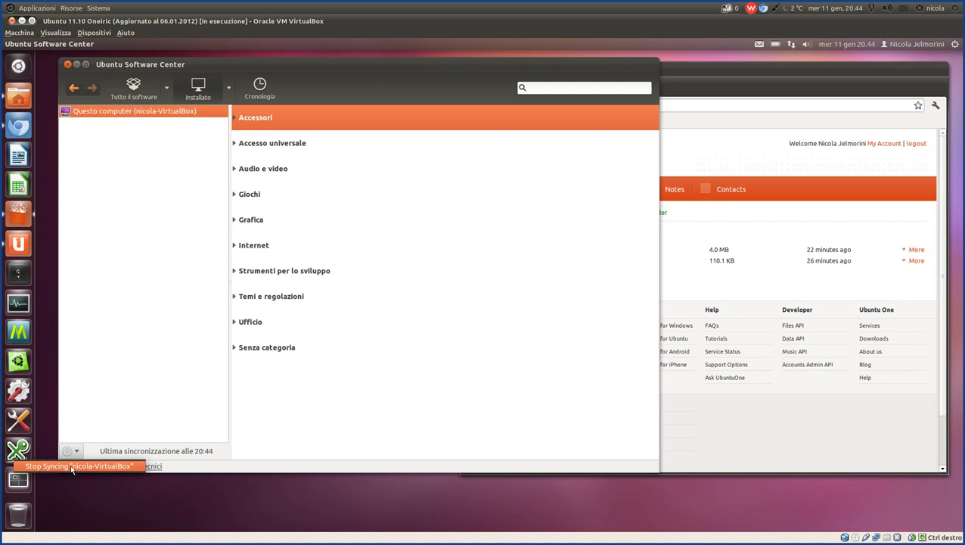
left_click(393, 313)
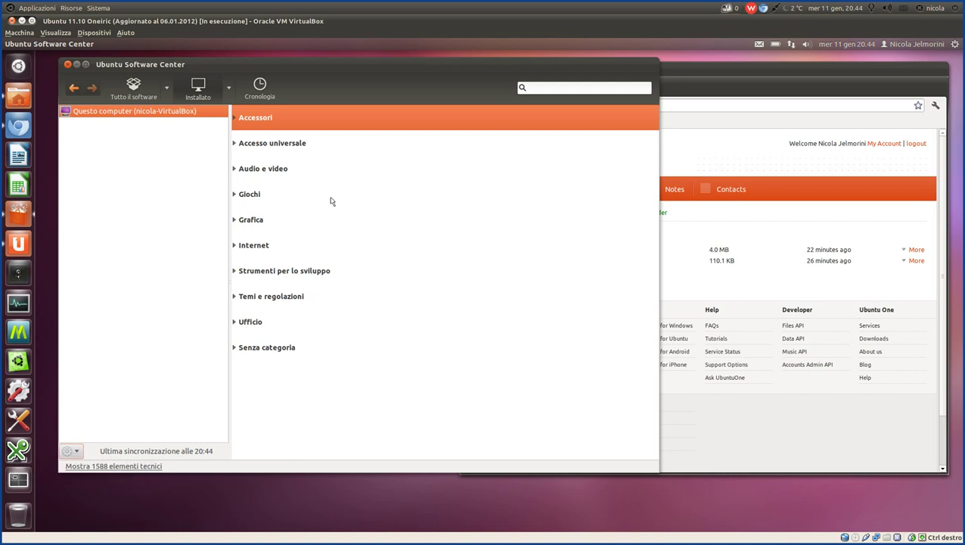
left_click(237, 122)
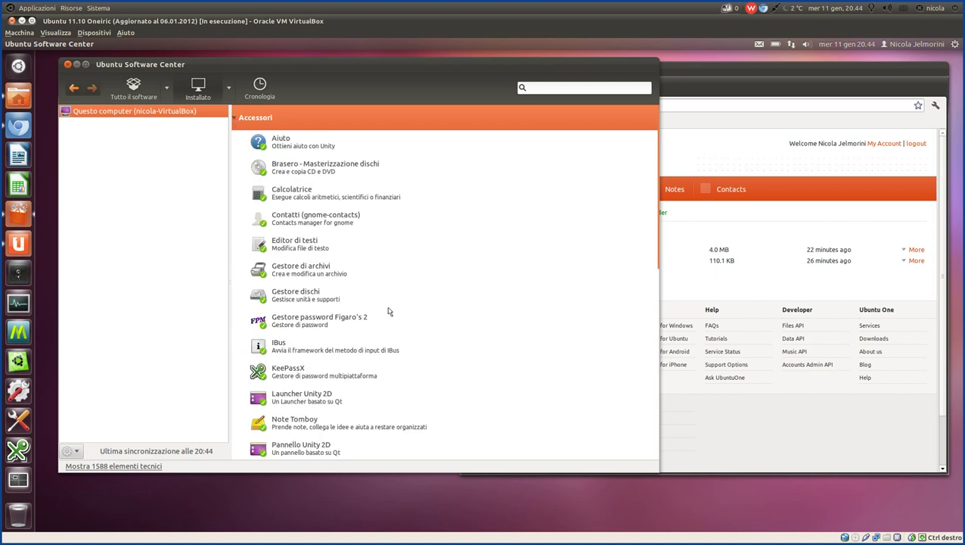
Collapse Accessori, then expand Accesso universale, Audio e video, Ufficio and Grafica to view their apps.
scroll(389, 311, "down", 3)
scroll(389, 310, "up", 3)
left_click(235, 119)
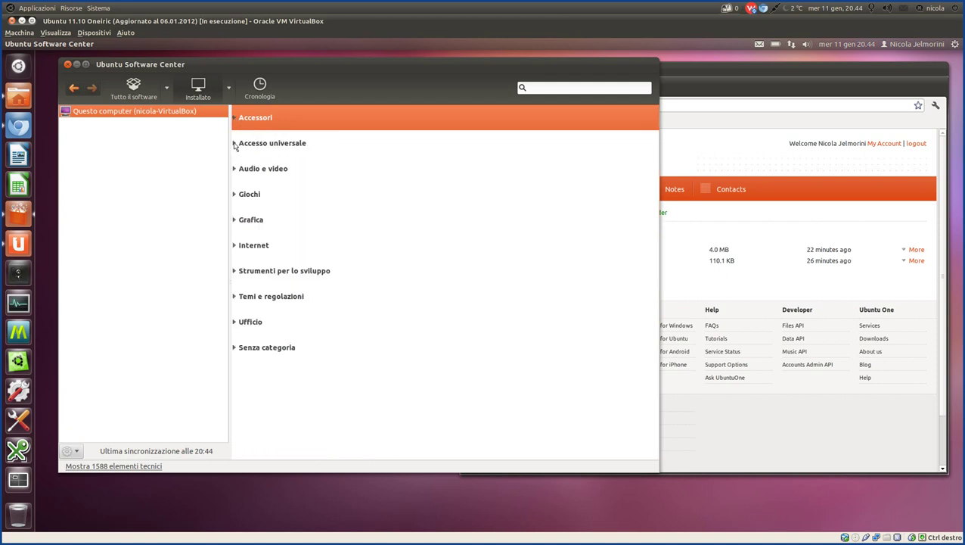
left_click(235, 144)
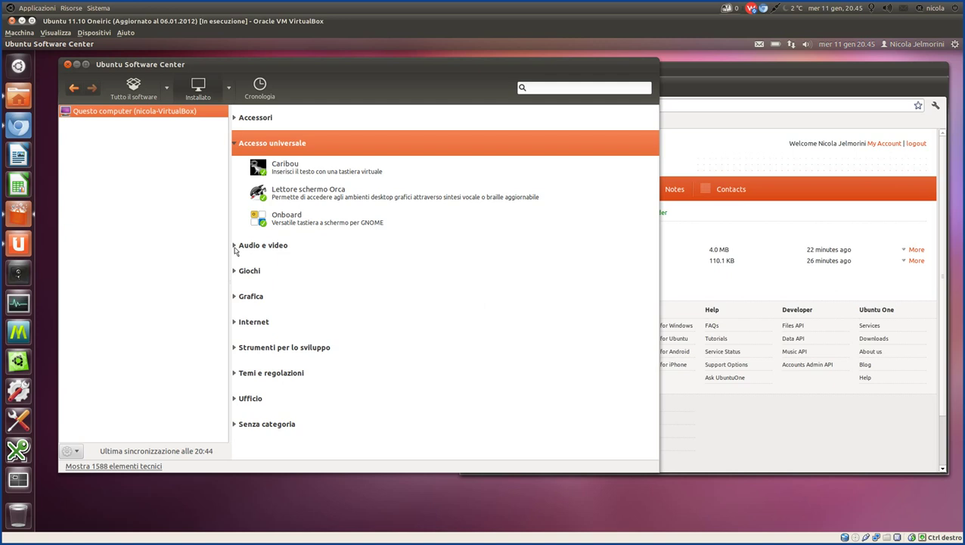
left_click(235, 246)
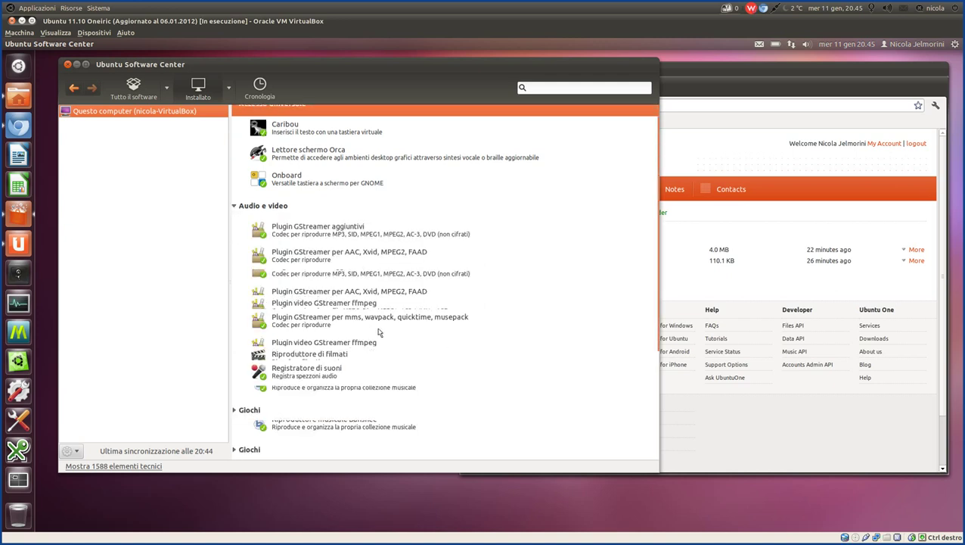
scroll(379, 333, "down", 4)
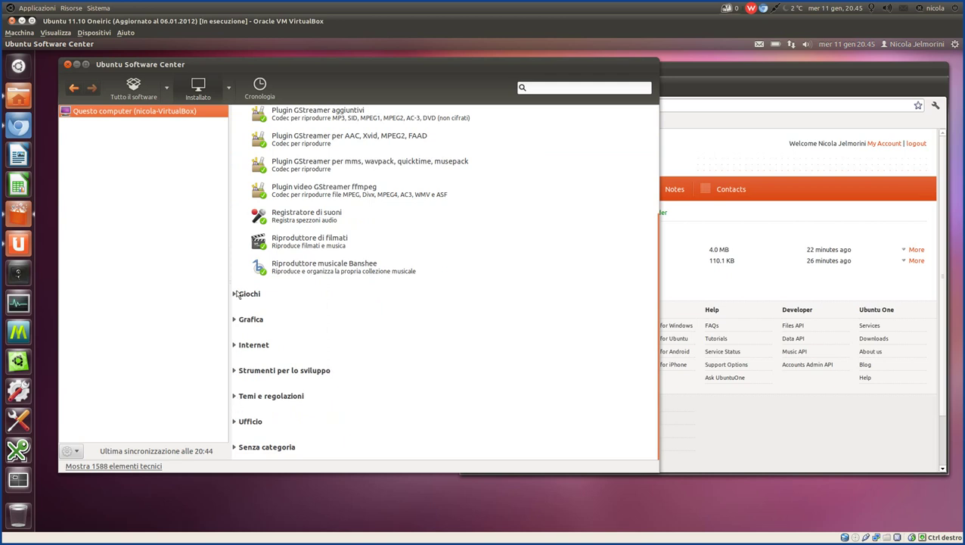
left_click(234, 424)
scroll(391, 355, "down", 3)
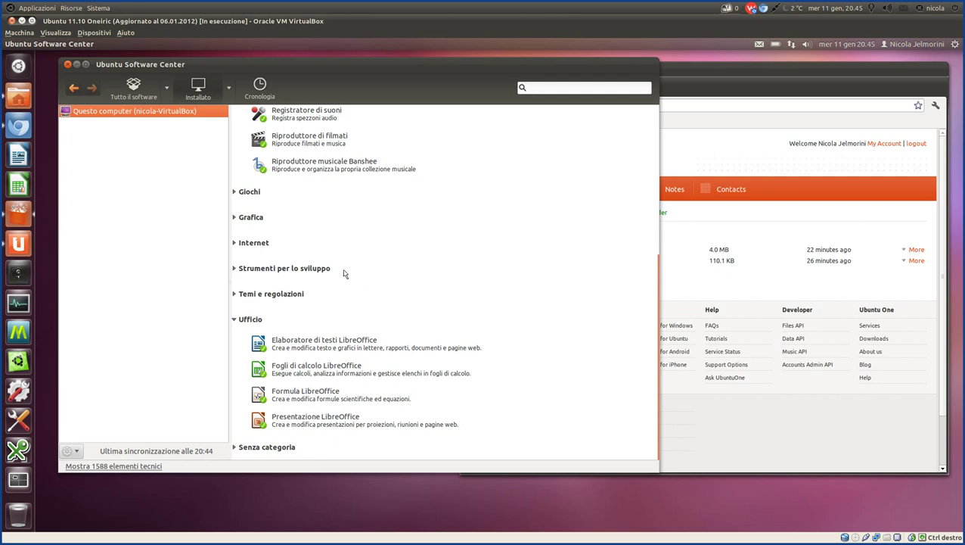
left_click(236, 218)
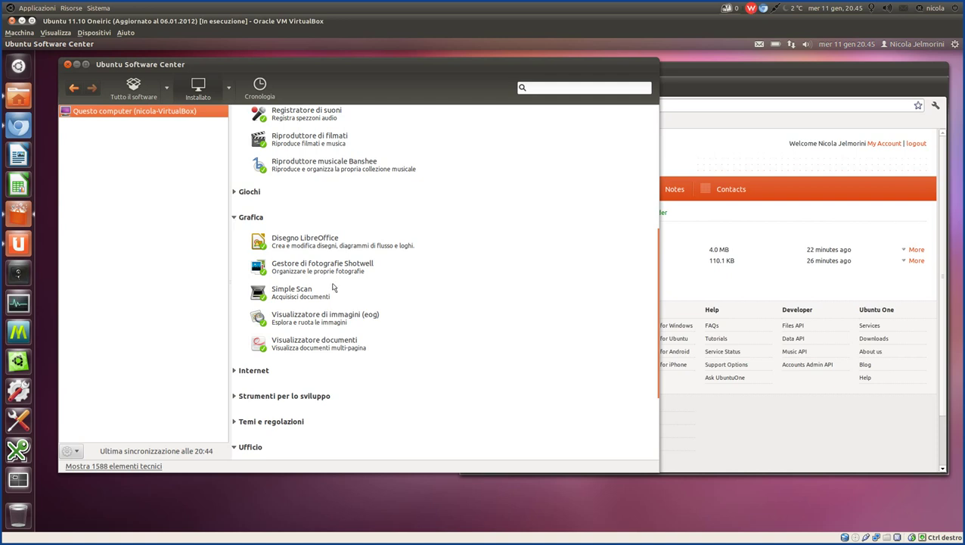
scroll(333, 287, "up", 7)
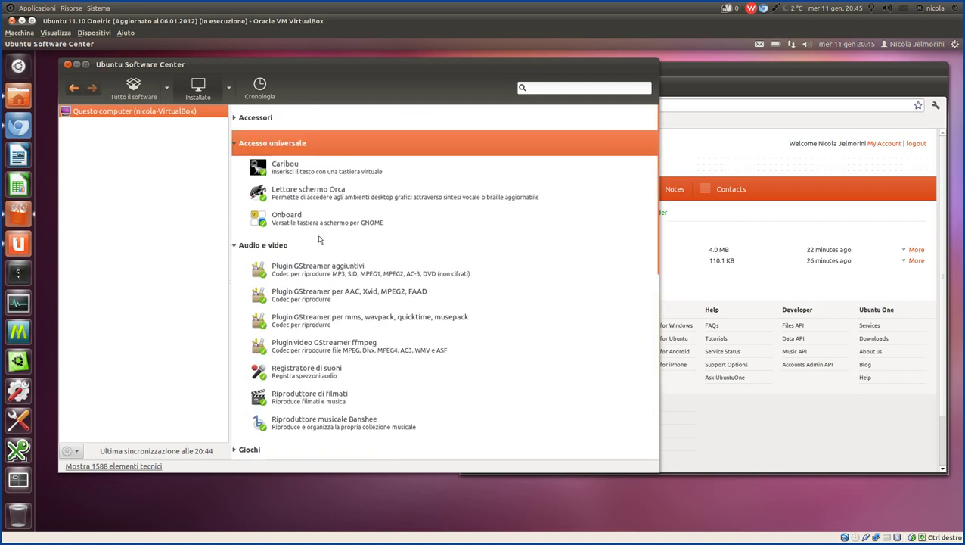
Collapse Accessori, Accesso universale, Audio e video, Grafica and Ufficio back to the plain list.
left_click(235, 119)
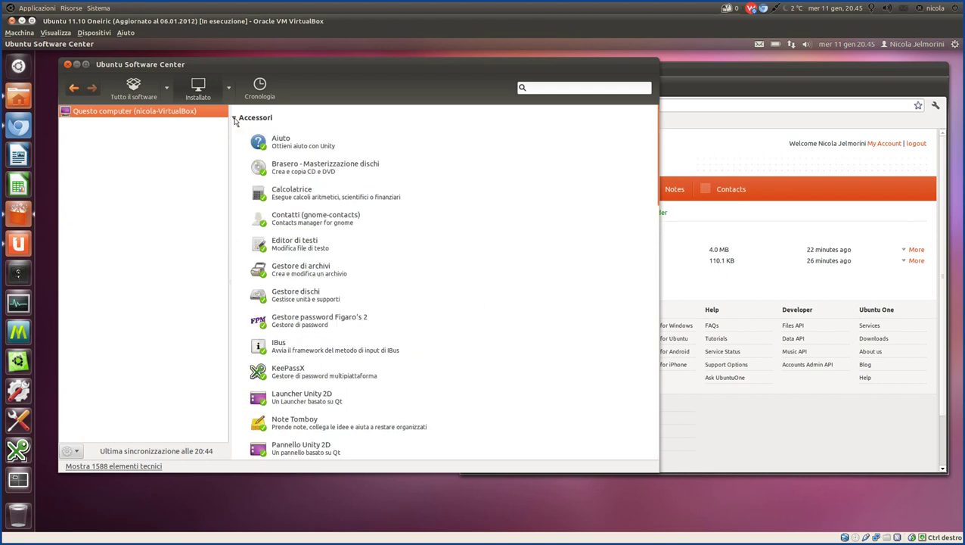
left_click(235, 122)
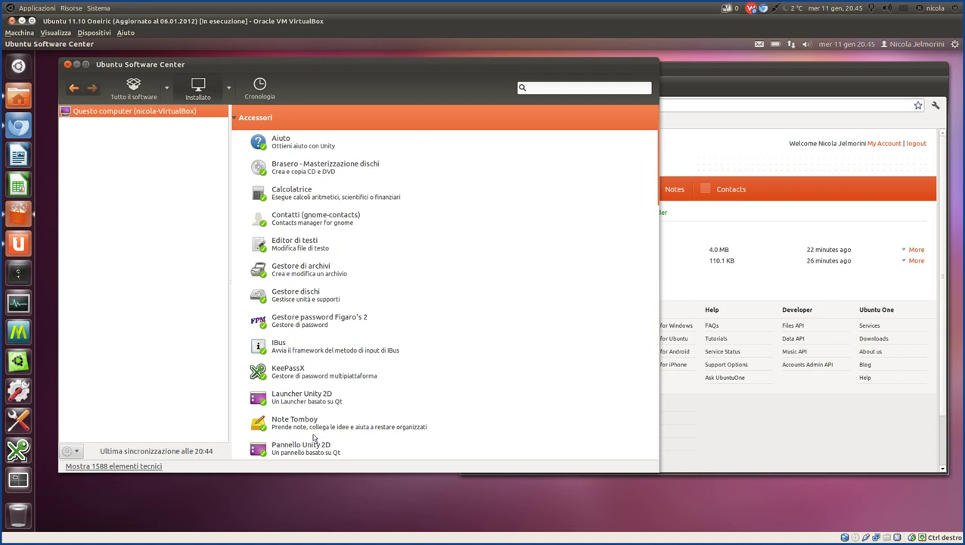
left_click(236, 121)
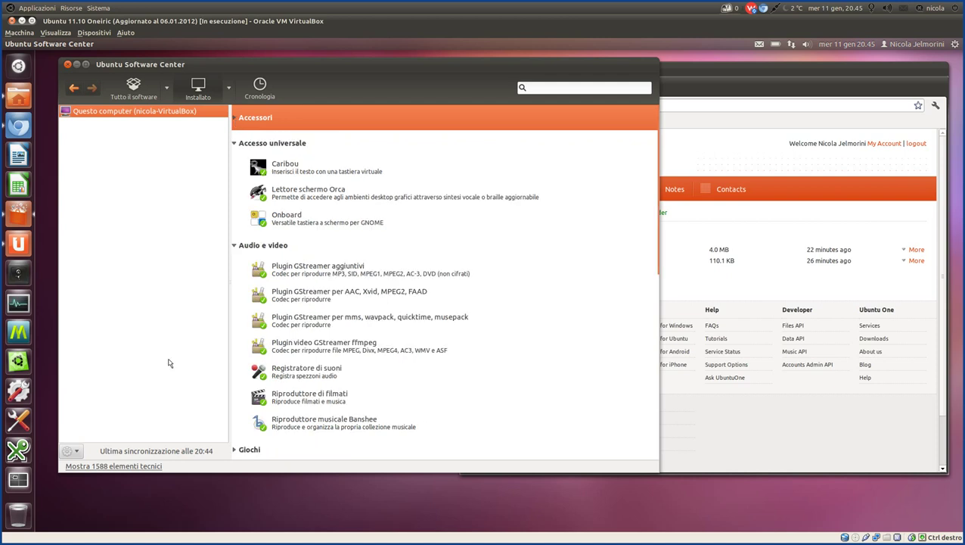
left_click(236, 146)
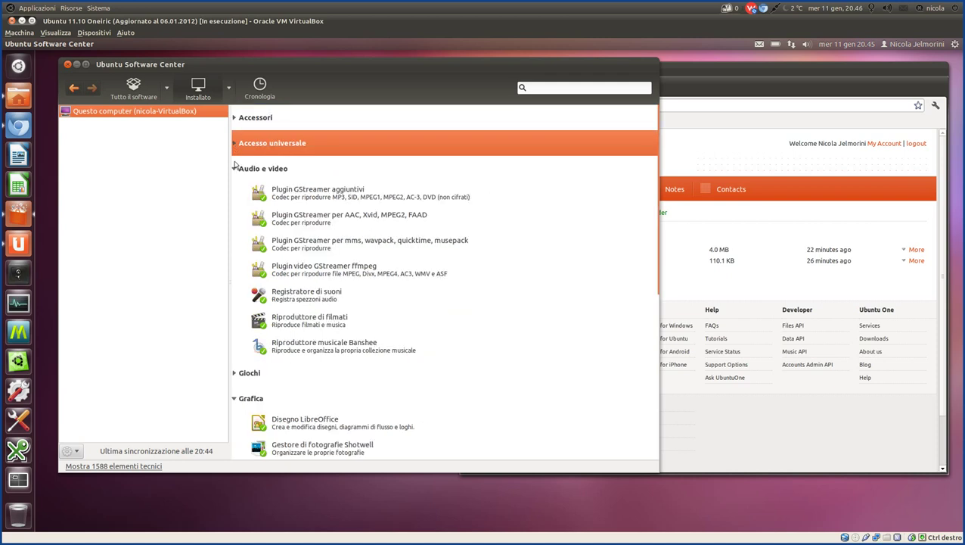
left_click(234, 169)
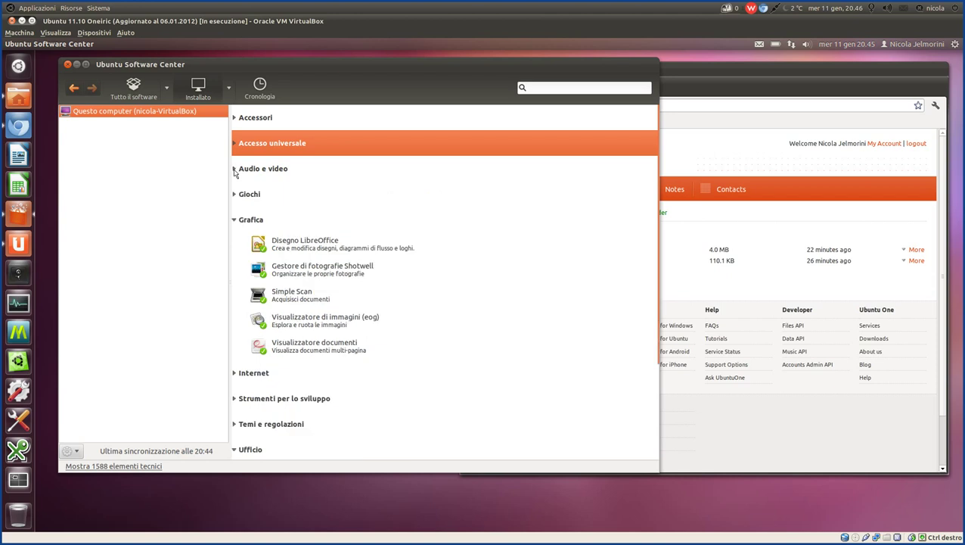
left_click(235, 220)
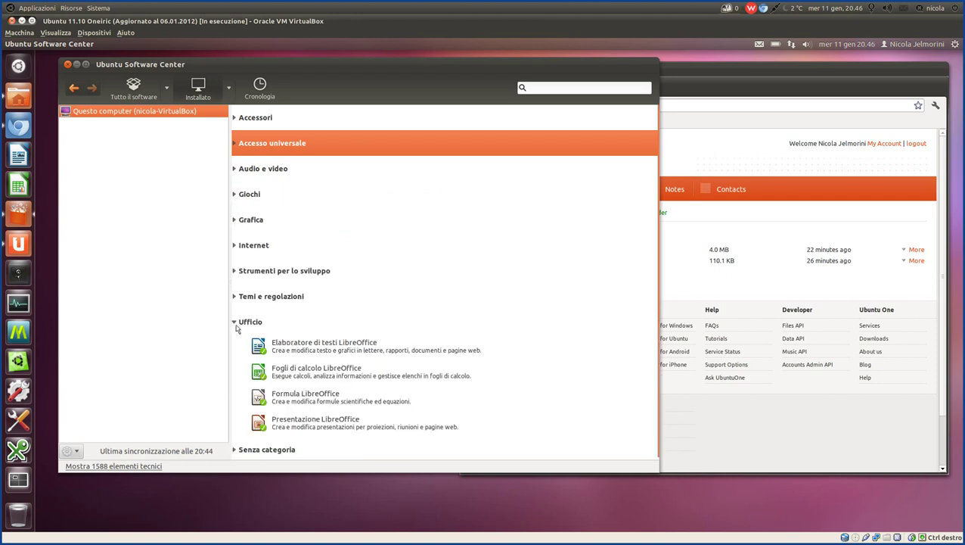
left_click(235, 323)
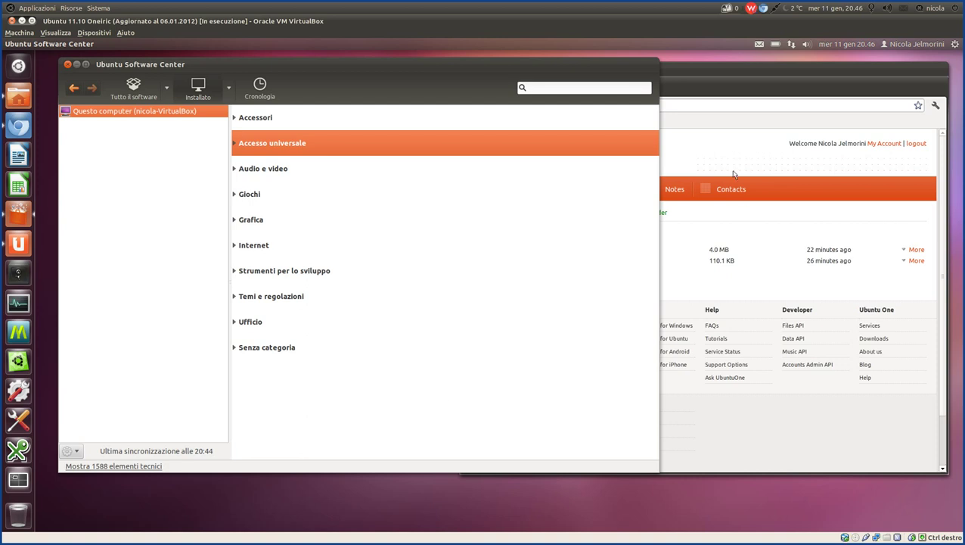
Raise Chromium and open the Ubuntu One Dashboard page.
left_click(708, 66)
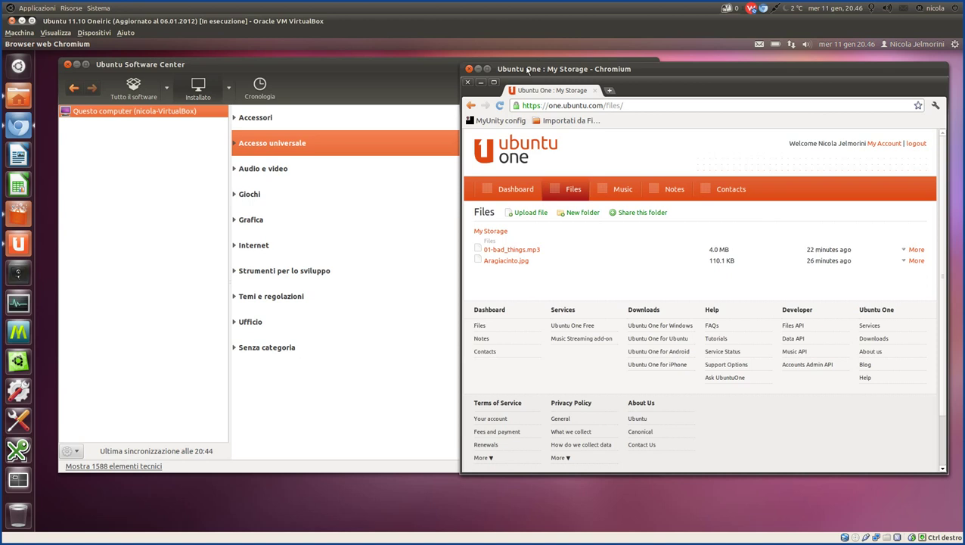
left_click_drag(528, 69, 528, 68)
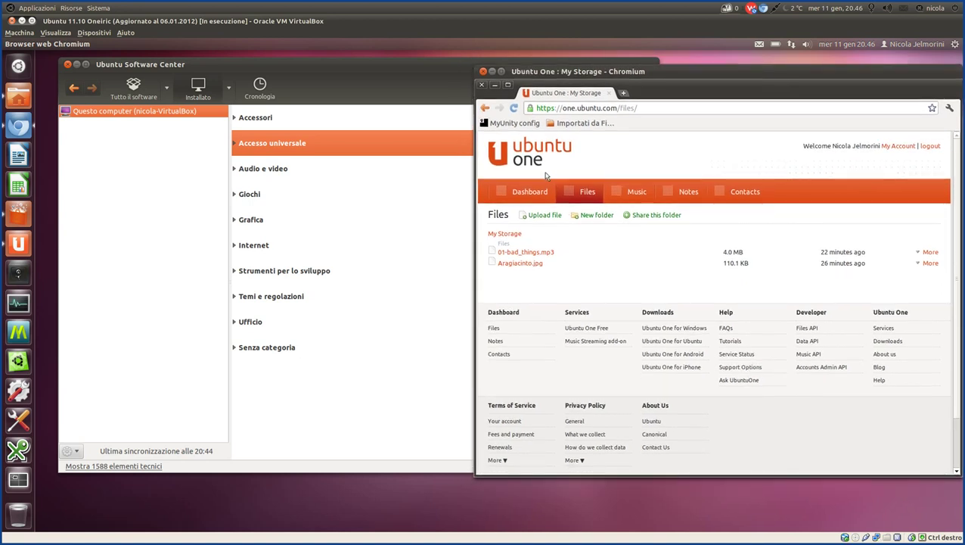
left_click(526, 191)
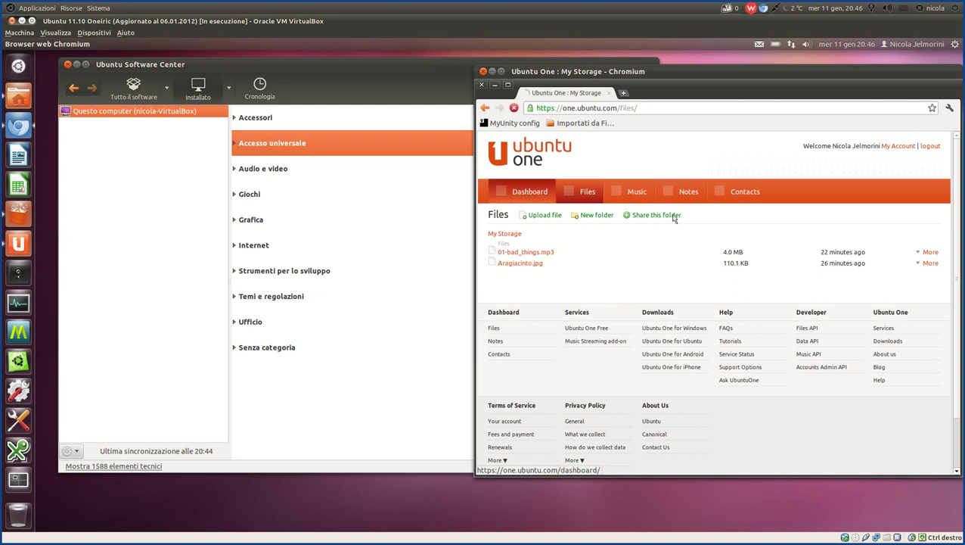
Return to Software Center and open its File menu, closing it without choosing anything.
left_click(105, 196)
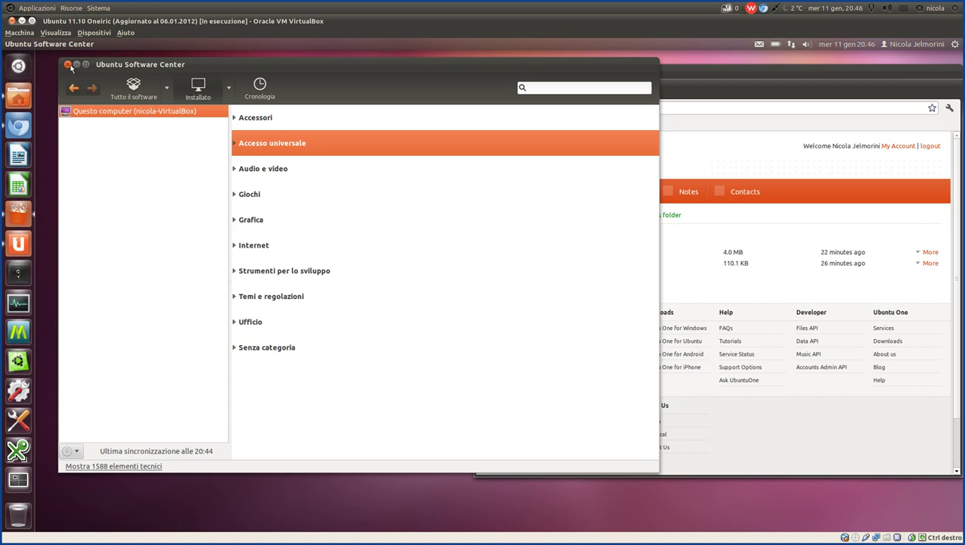
mouse_move(48, 45)
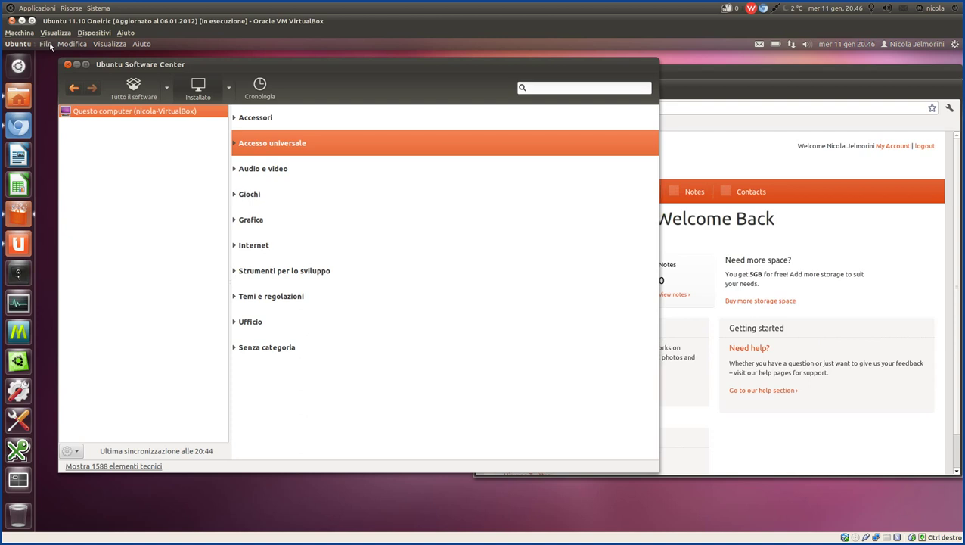
left_click(50, 45)
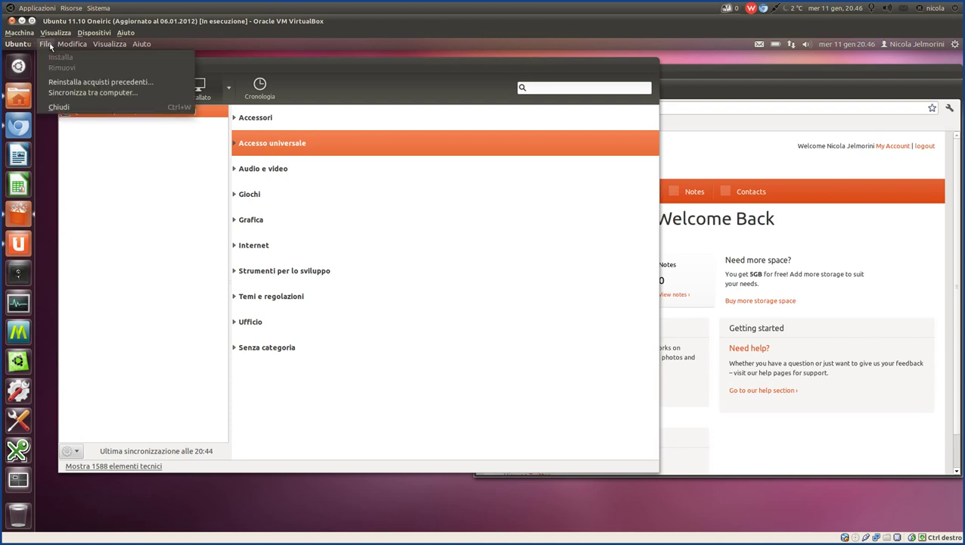
left_click(105, 134)
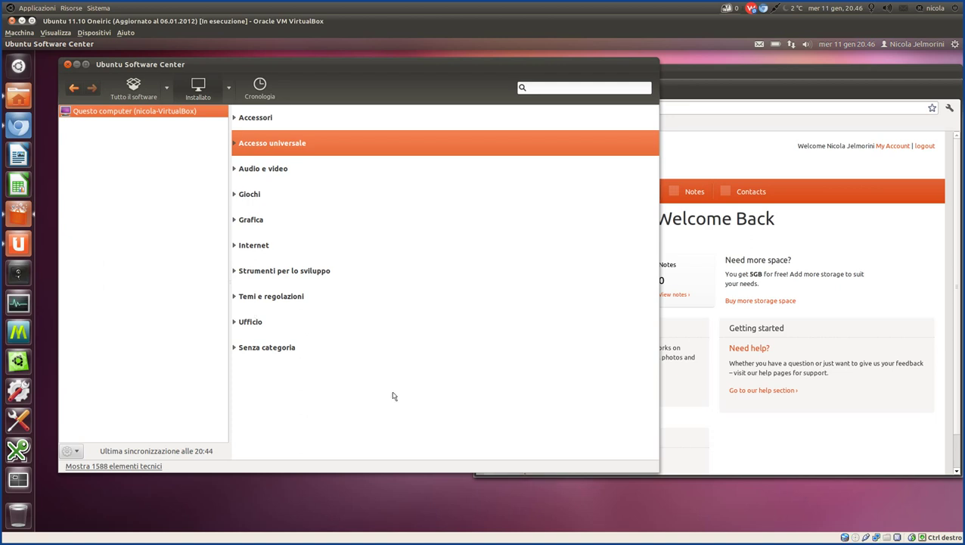
mouse_move(435, 522)
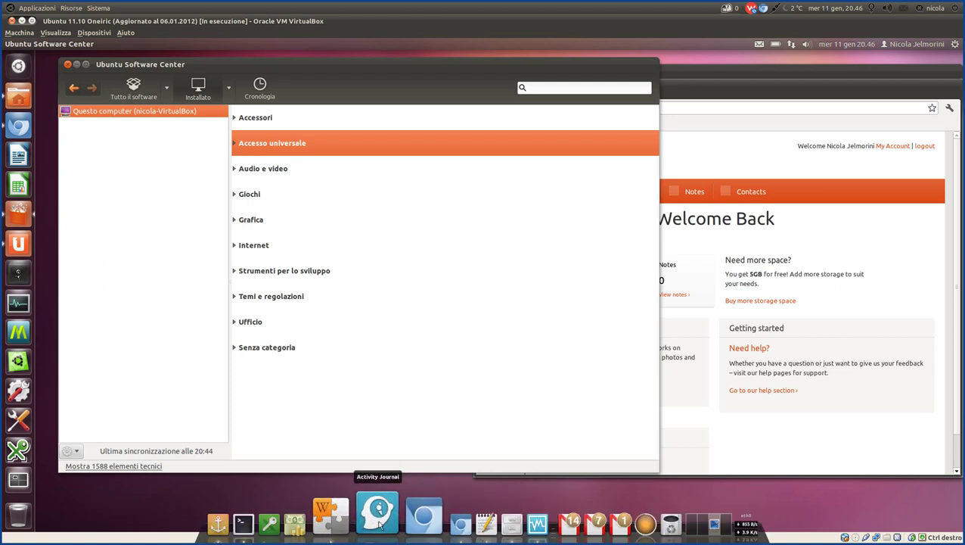
Highlight the Déjà-Dup backup bullet in the Vantaggi di Ubuntu One note, then launch the Ubuntu One control panel.
left_click(333, 516)
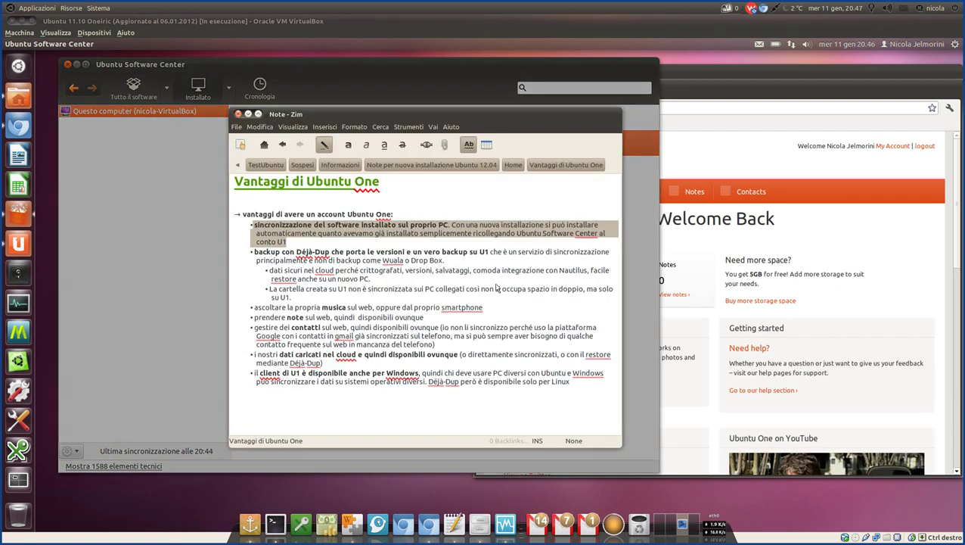
left_click(299, 247)
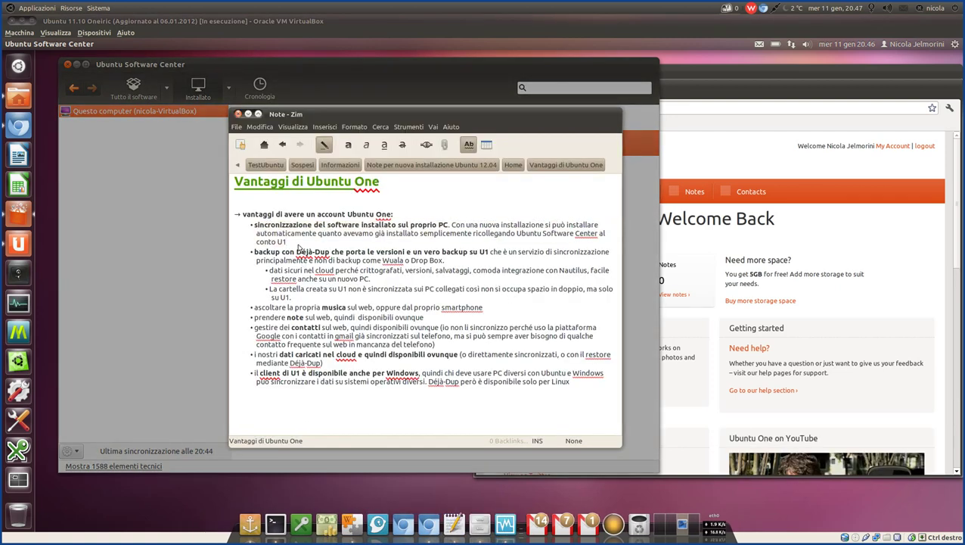
left_click(303, 300)
left_click_drag(305, 303, 238, 258)
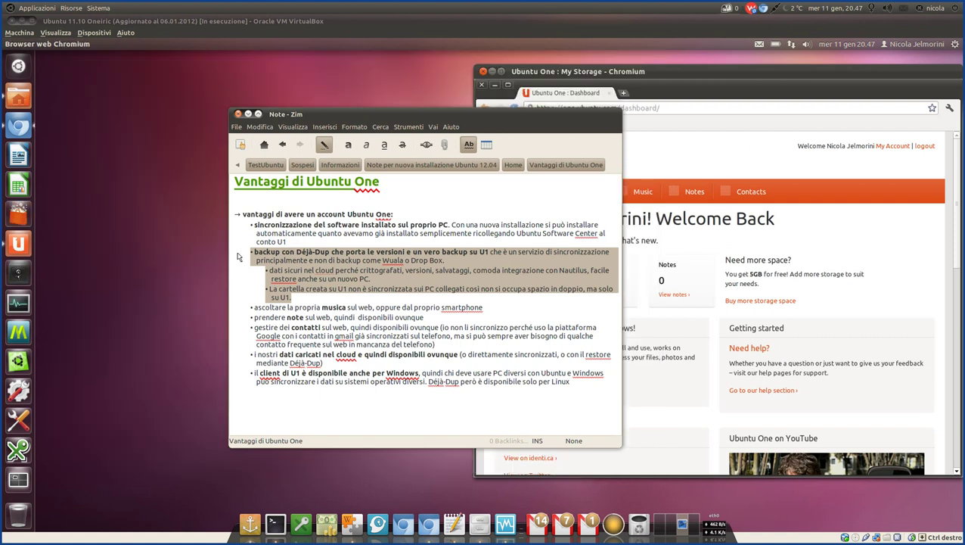
left_click_drag(412, 118, 313, 79)
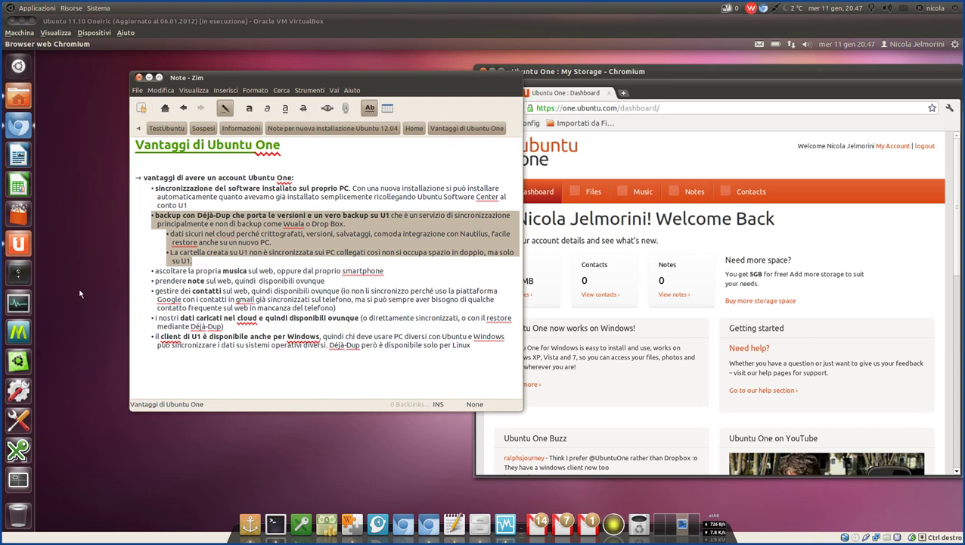
left_click(20, 243)
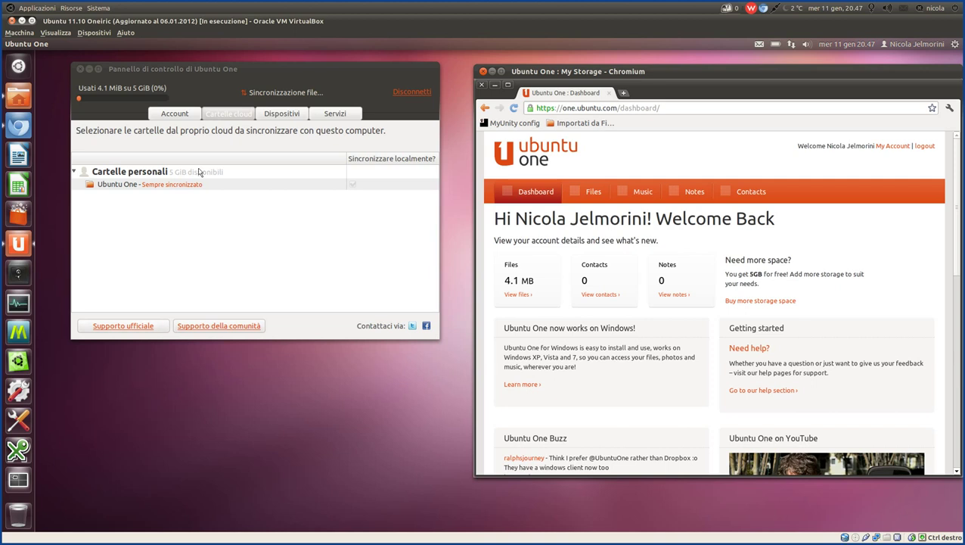
left_click(268, 116)
left_click(188, 116)
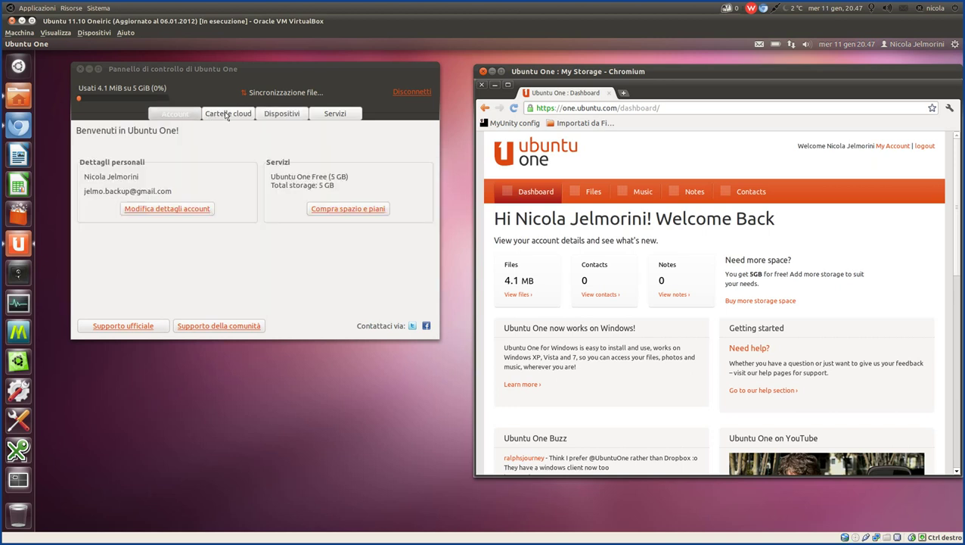
left_click(226, 115)
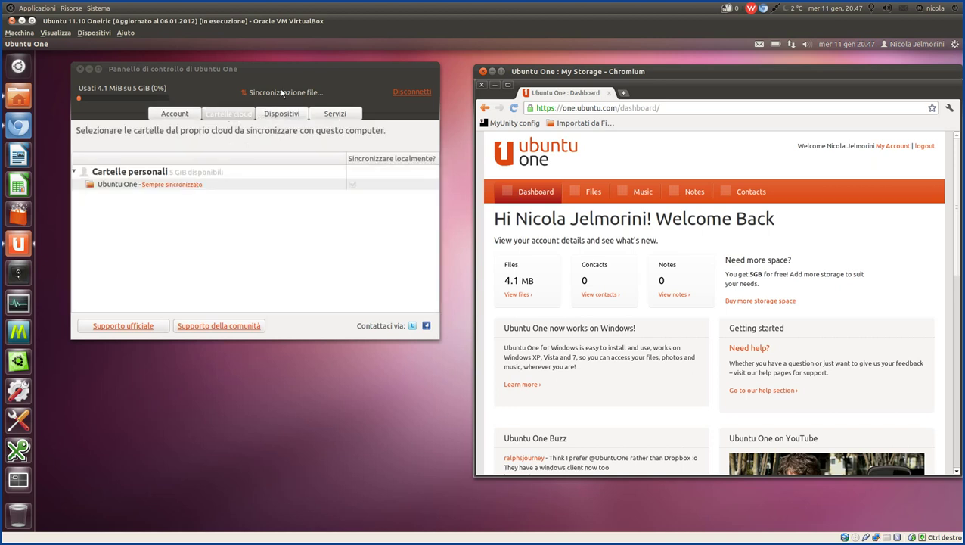
Open the Ubuntu One folder from Home and select Aragiacinto.jpg to check its size.
left_click(20, 99)
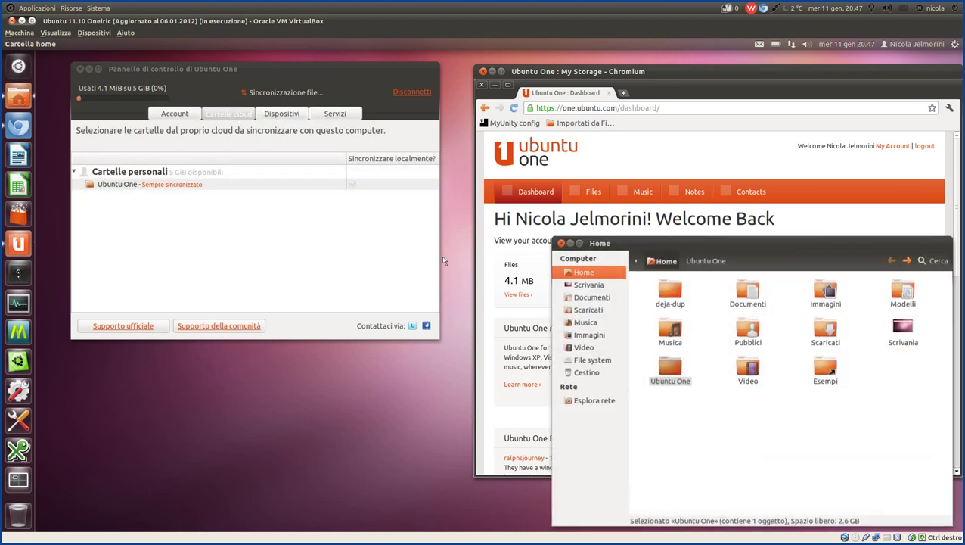
double_click(662, 365)
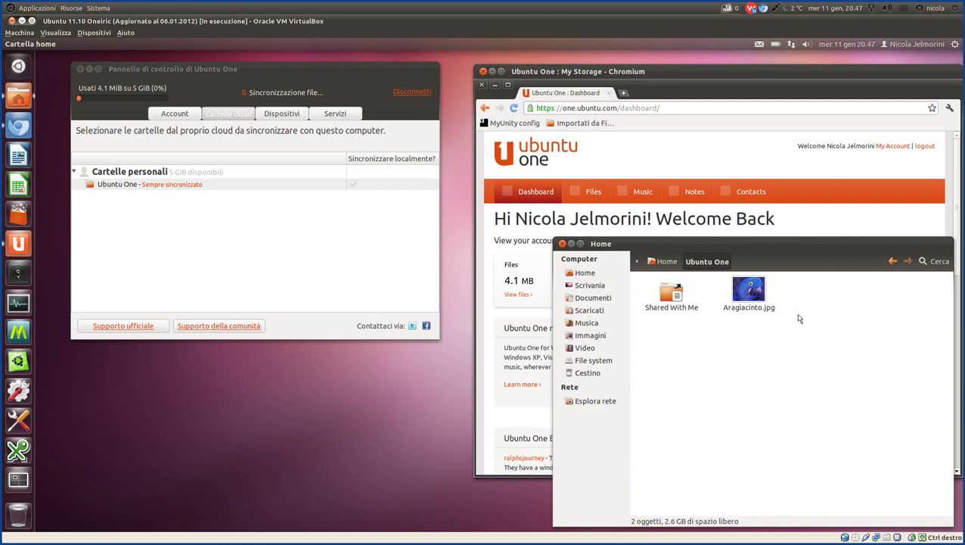
left_click(746, 291)
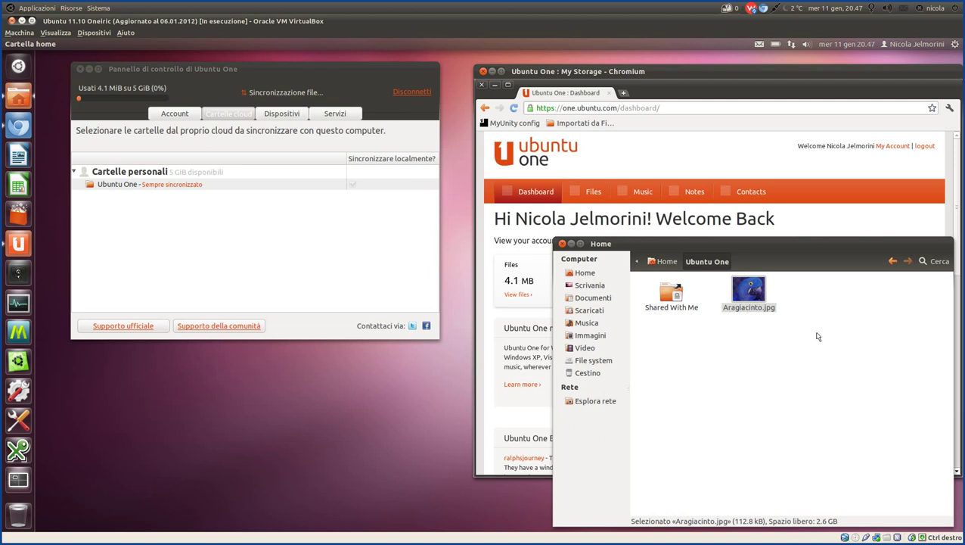
Compare Ubuntu One web's Files list with the local synced folder showing Aragiacinto.jpg.
left_click(563, 75)
left_click(594, 192)
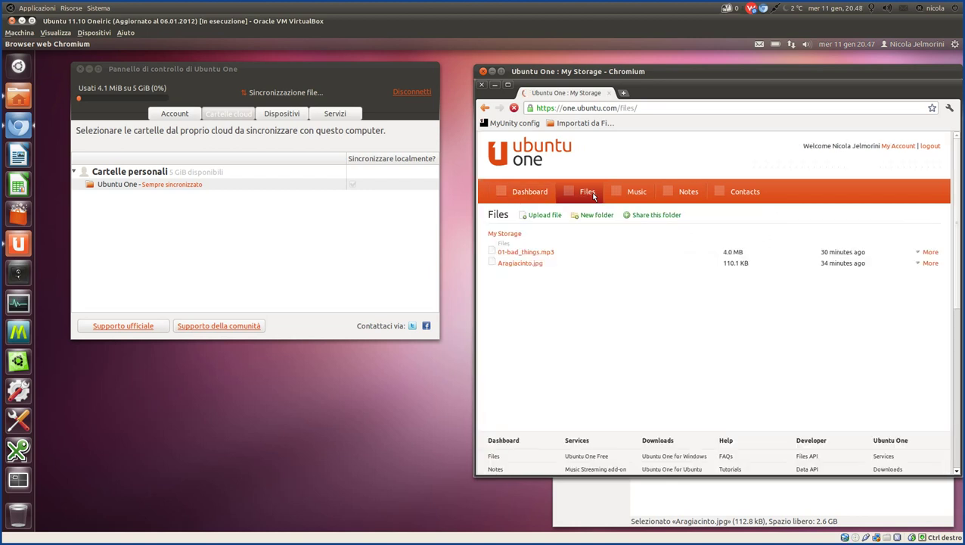
left_click(690, 504)
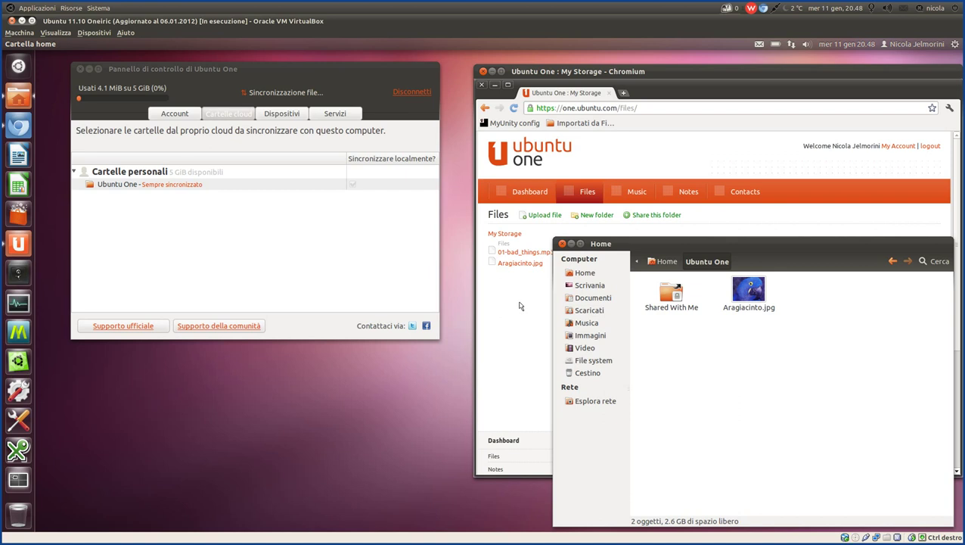
left_click(500, 269)
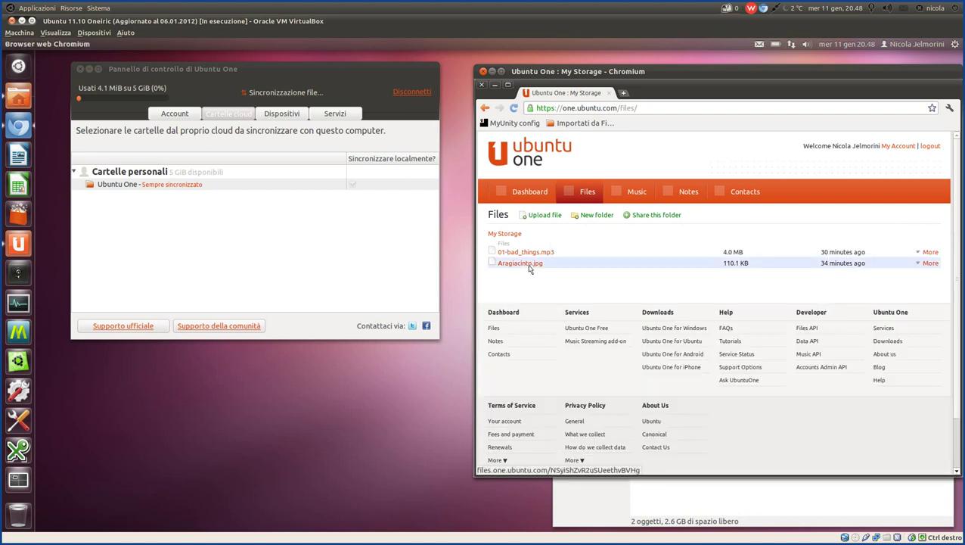
left_click(766, 503)
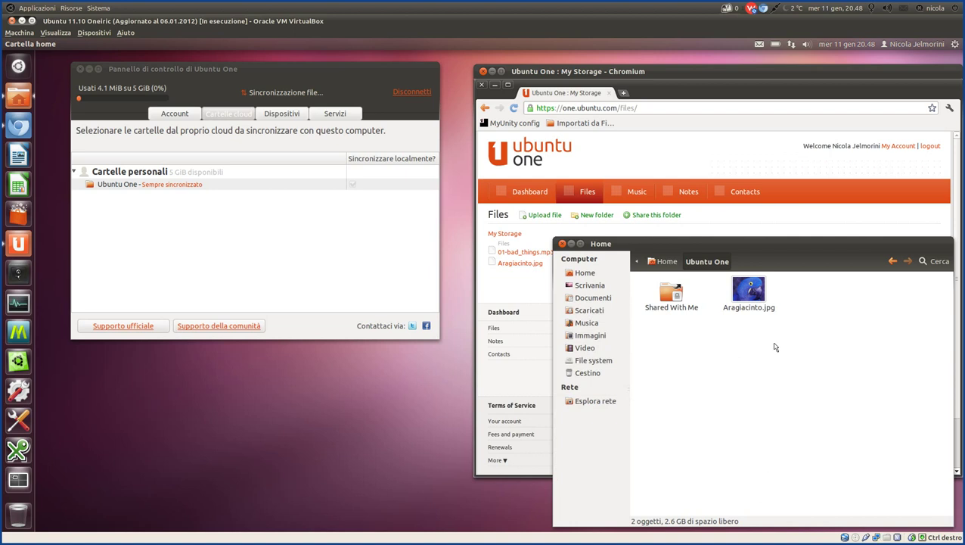
Create an empty document named Nuovo documento in the Ubuntu One folder, then minimize the control panel.
right_click(722, 361)
mouse_move(783, 375)
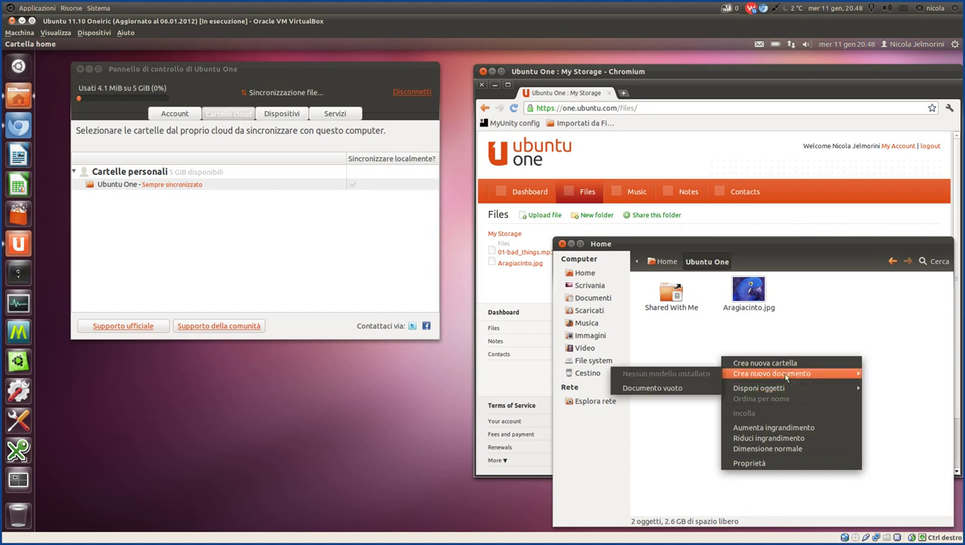
left_click(688, 388)
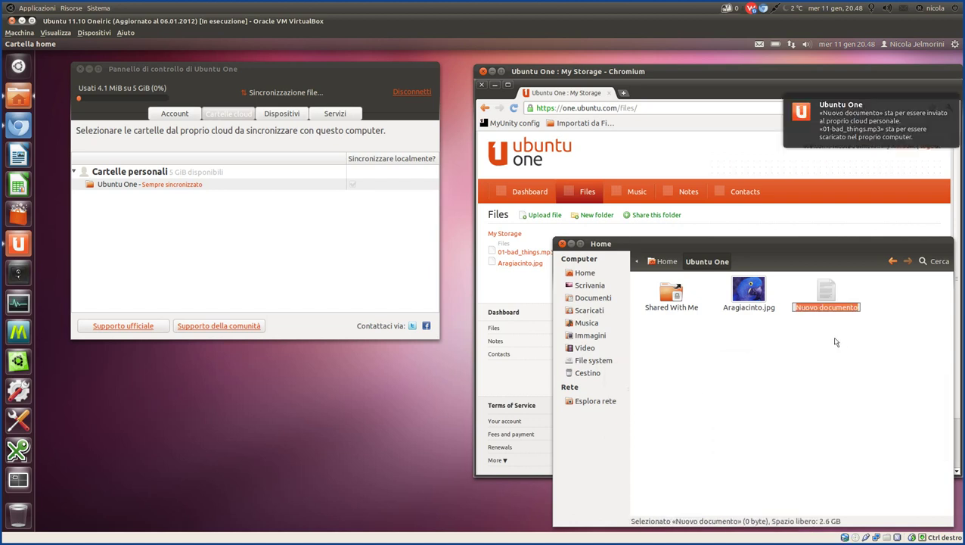
key("Return")
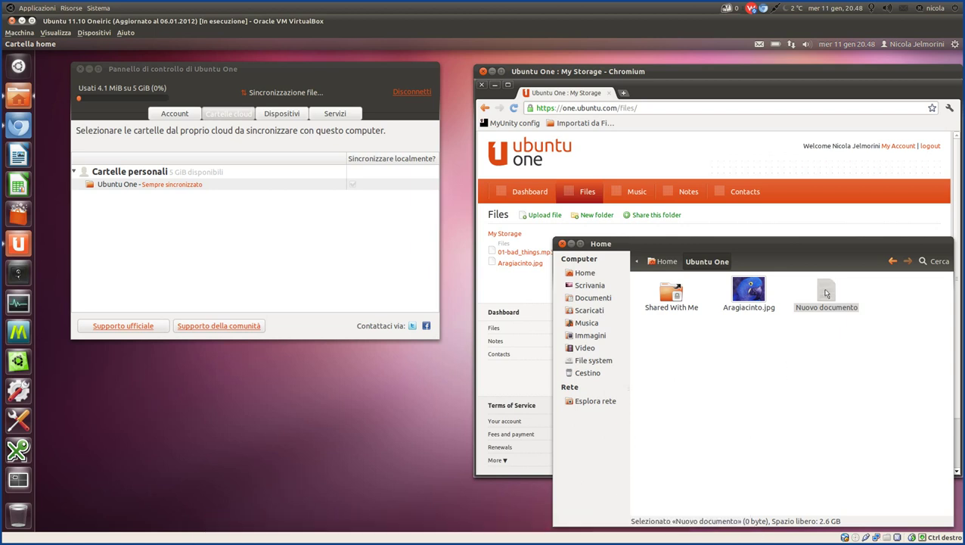
left_click(828, 320)
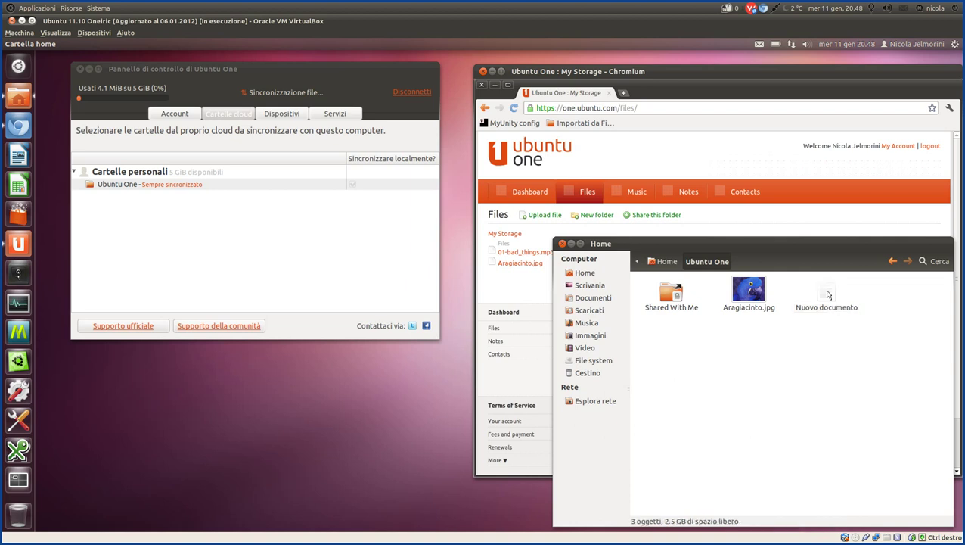
left_click(829, 295)
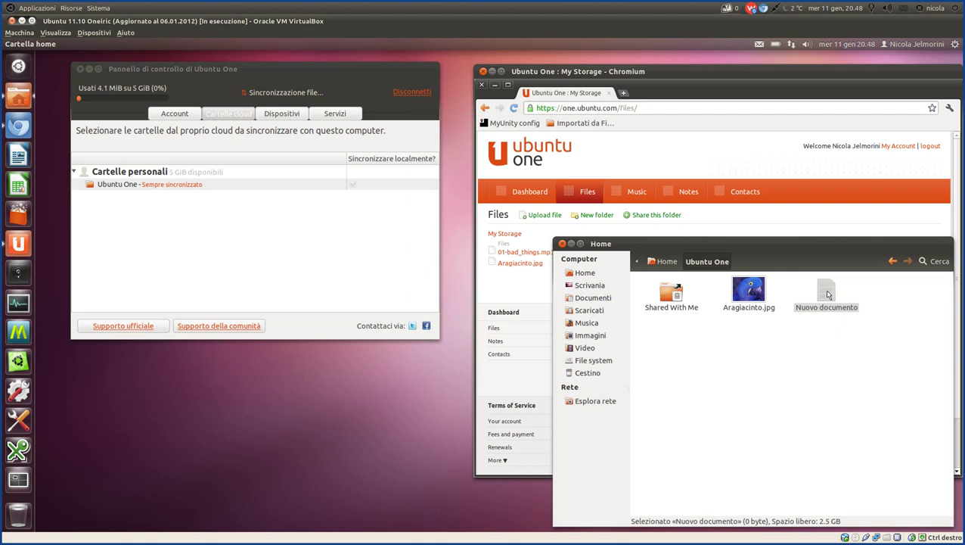
mouse_move(605, 522)
left_click(89, 69)
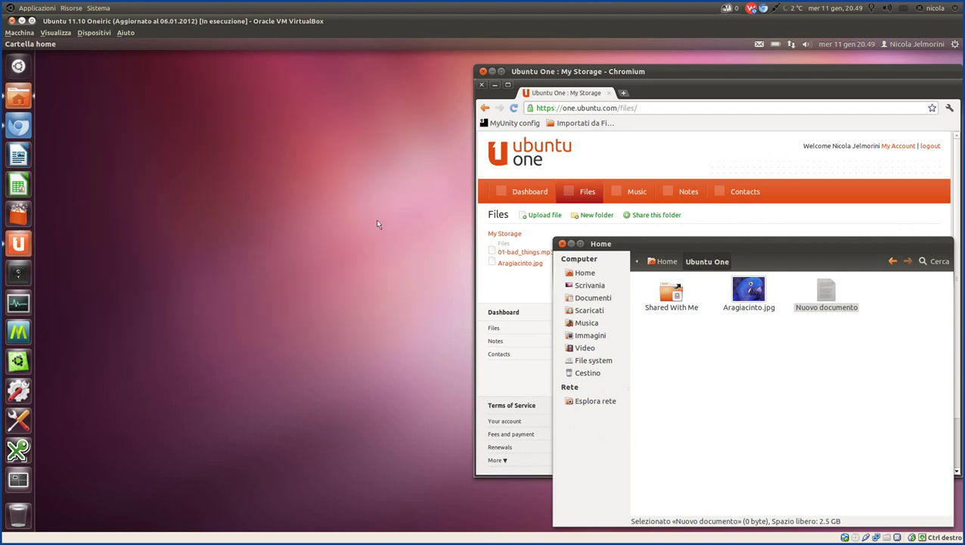
Write 'Riga di commento' into Nuovo documento, save it and close gedit.
left_click(757, 300)
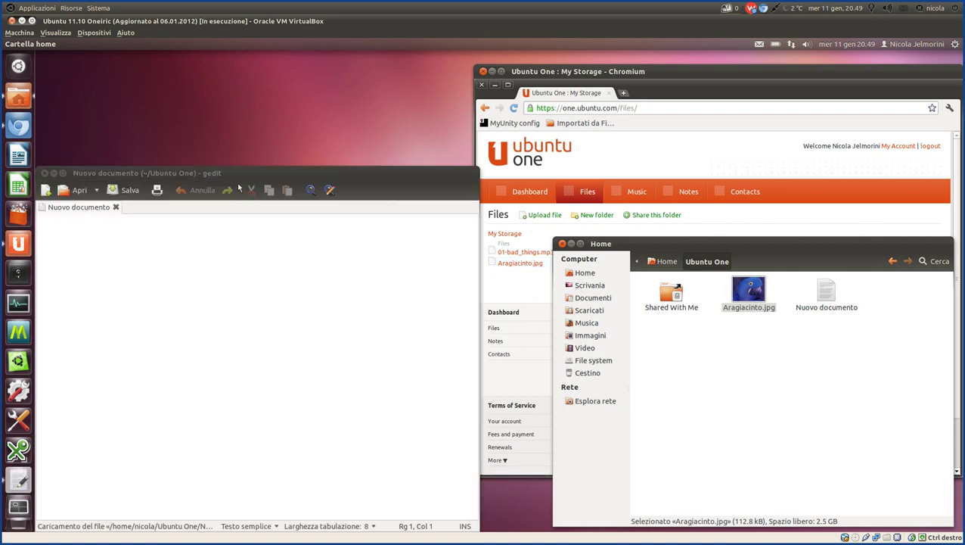
left_click_drag(242, 174, 314, 120)
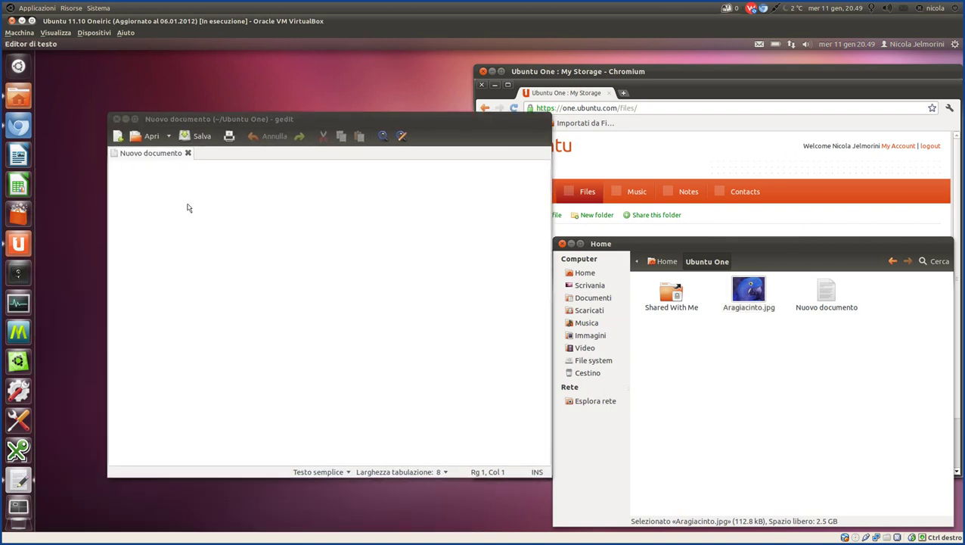
type("Riga ")
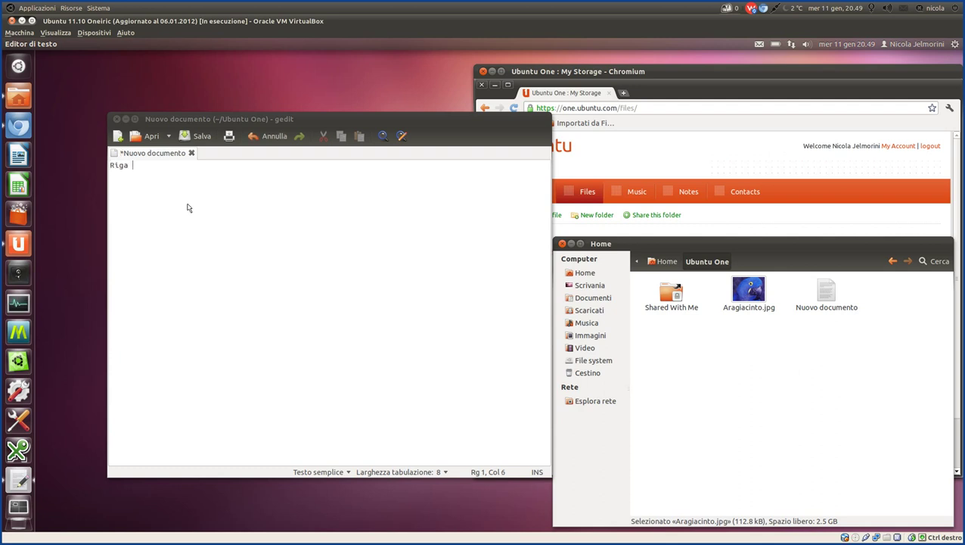
type("di commento")
key("BackSpace")
key("BackSpace")
key("BackSpace")
type("to")
left_click(186, 139)
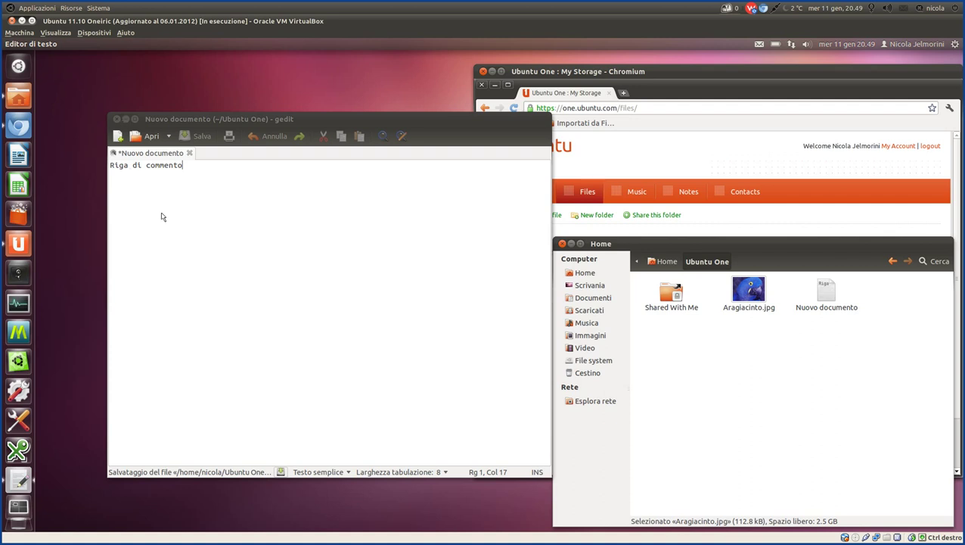
left_click(117, 121)
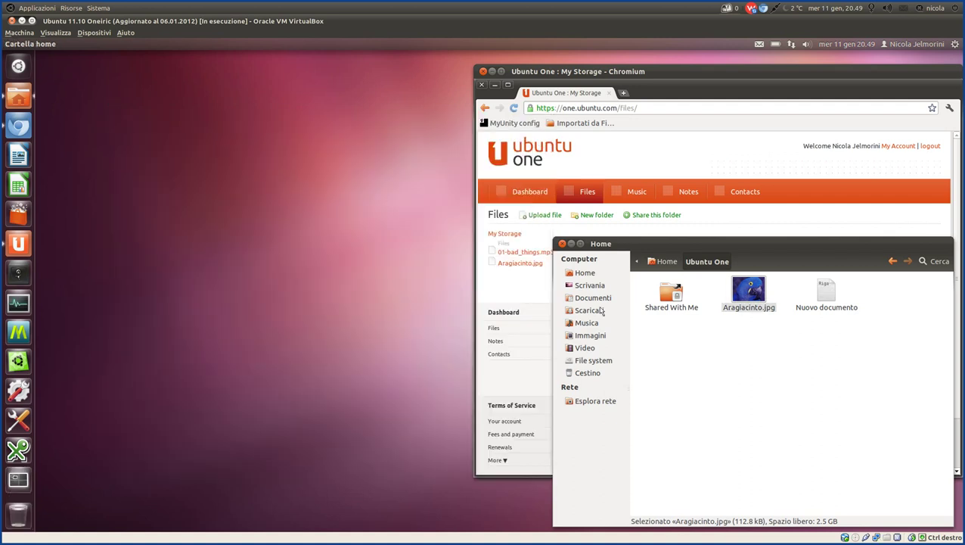
Check that Nuovo documento in the local Ubuntu One folder now shows its 17-byte size.
left_click(761, 419)
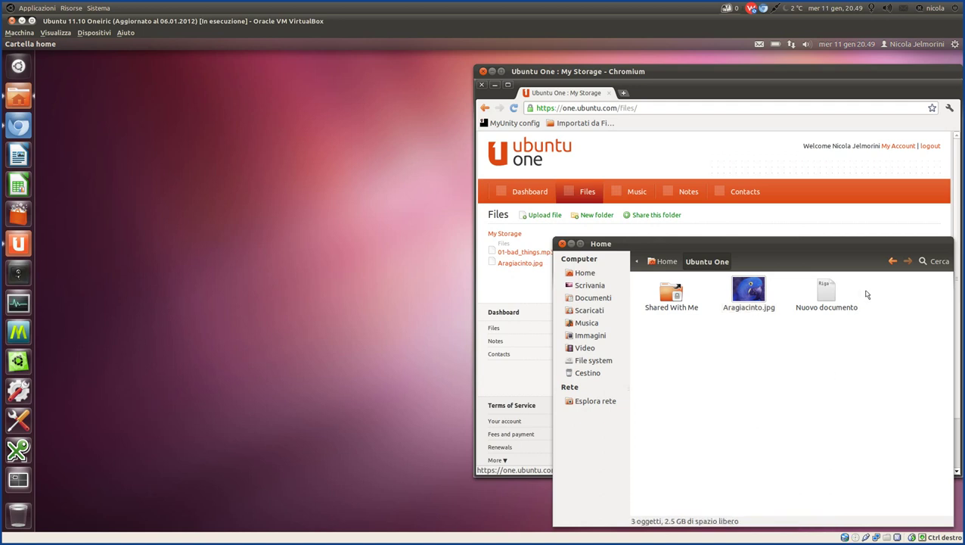
left_click(830, 293)
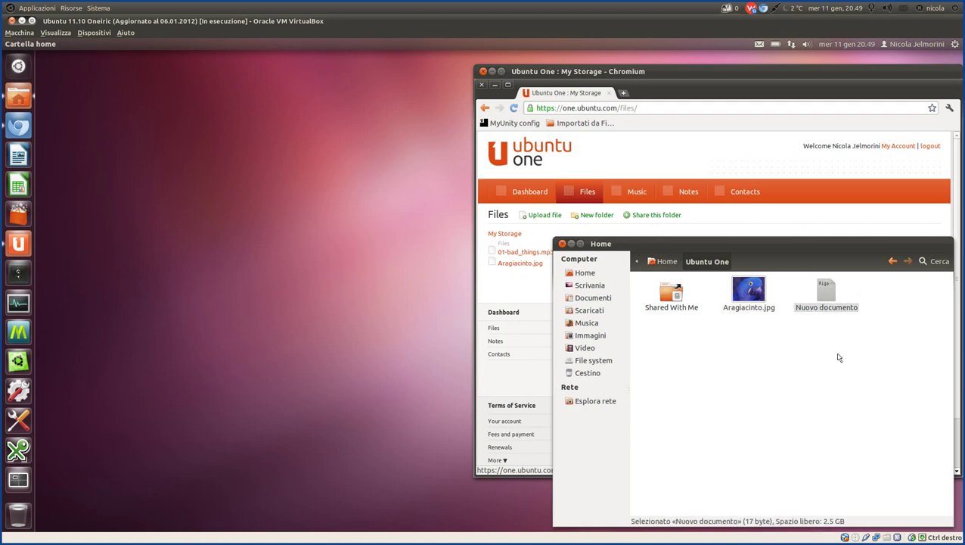
left_click(839, 357)
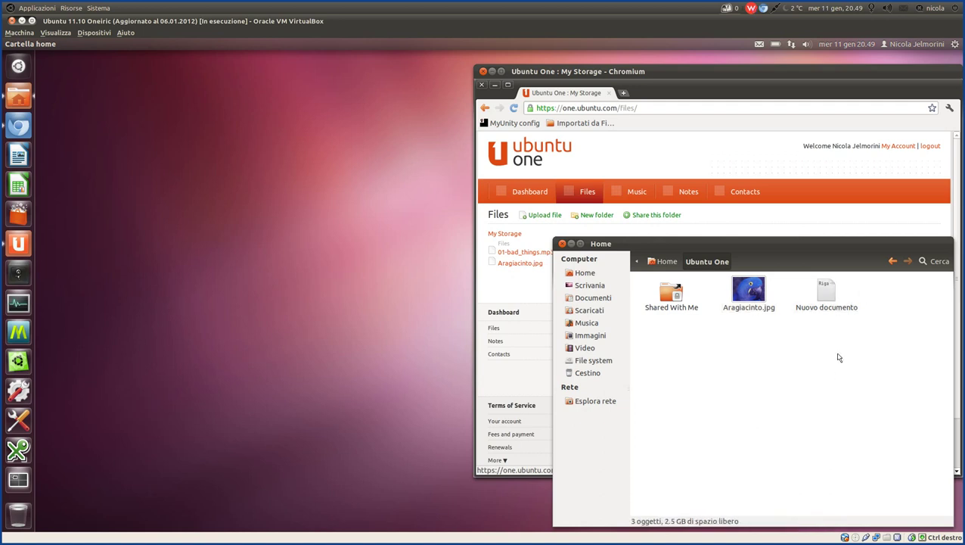
left_click(824, 294)
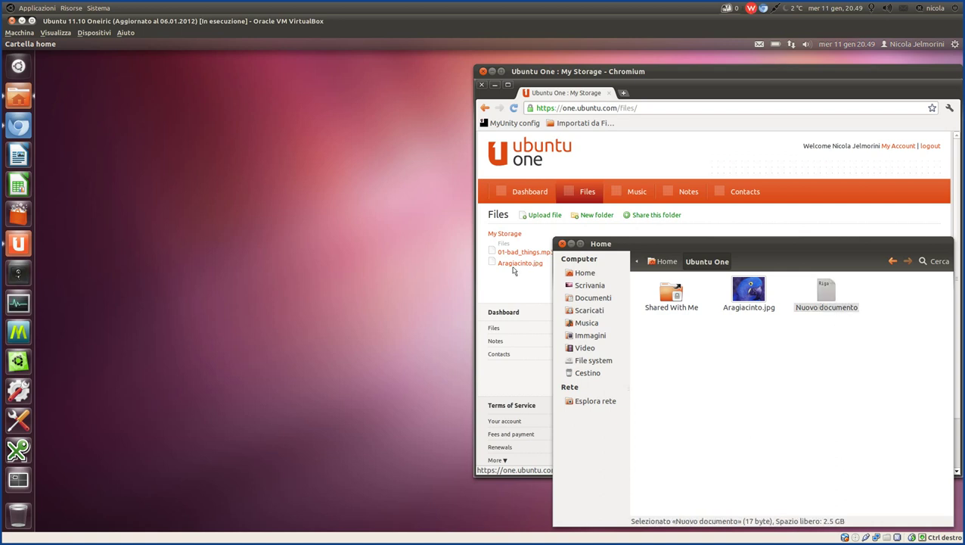
Reload Ubuntu One web's Files page and compare it with the local folder's files.
left_click(574, 192)
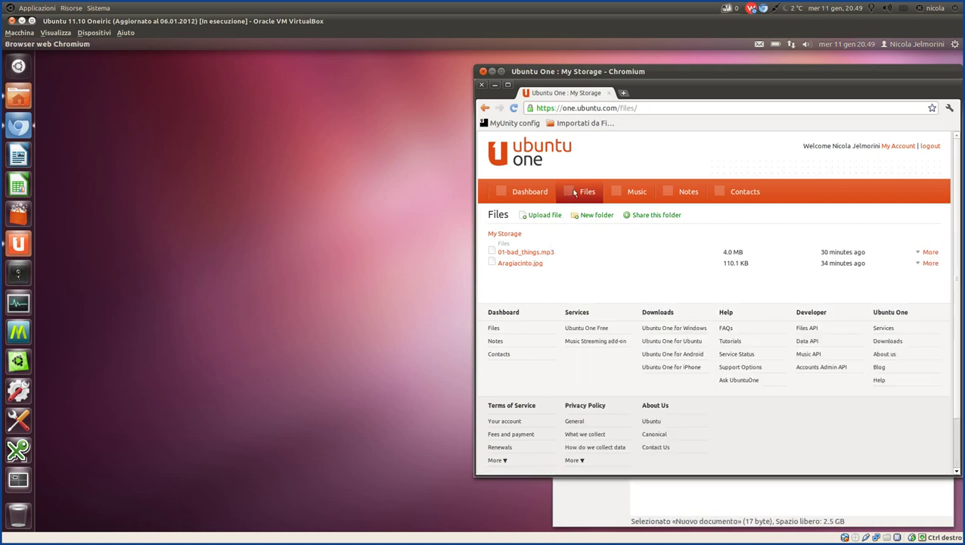
left_click(572, 188)
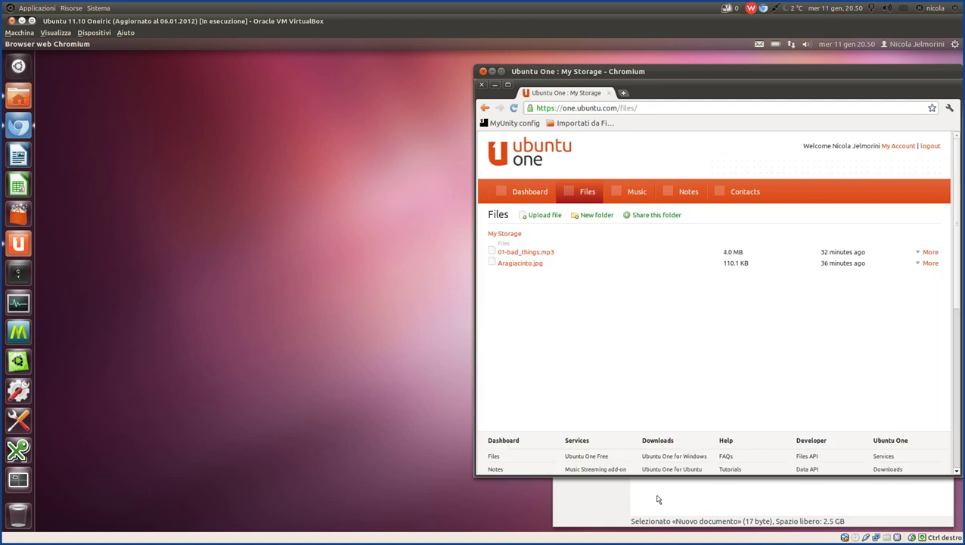
left_click(658, 499)
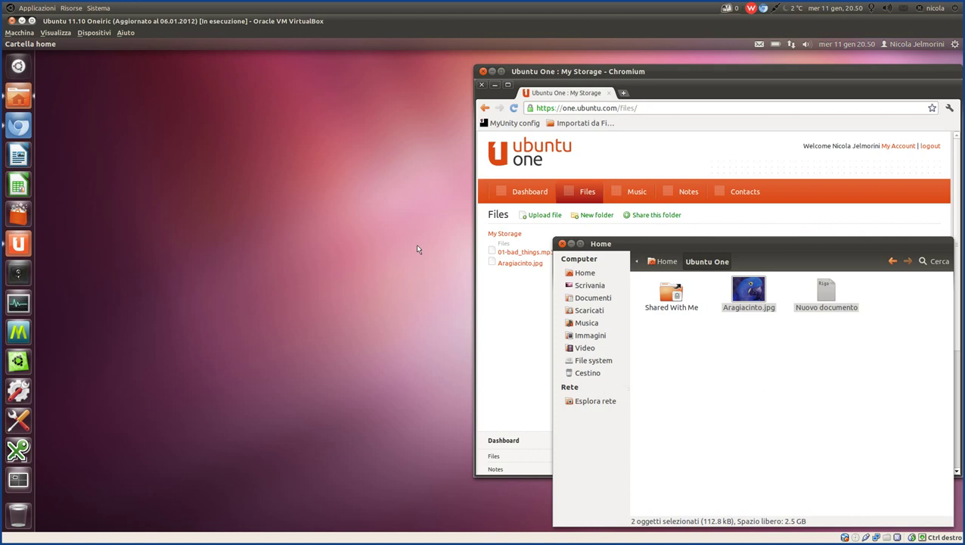
left_click(789, 358)
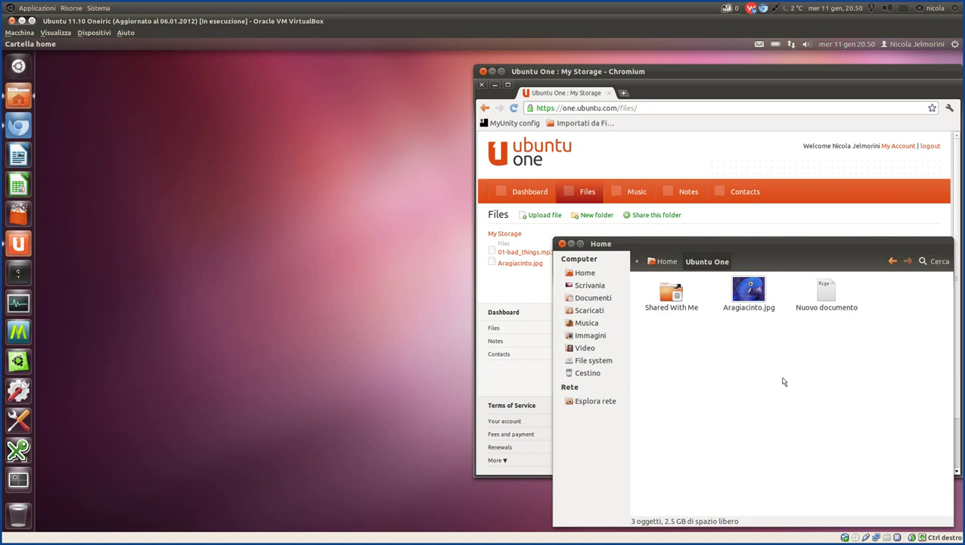
left_click(831, 292)
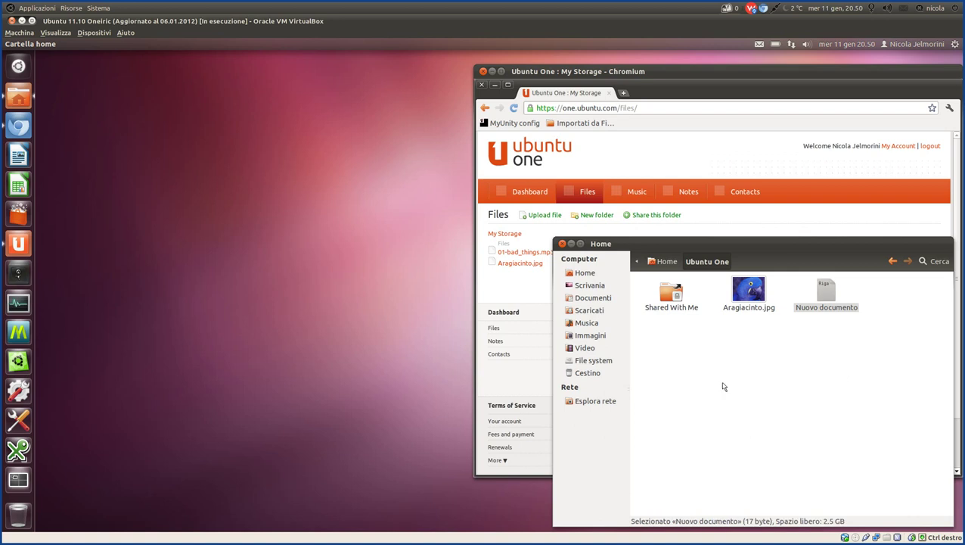
left_click(773, 409)
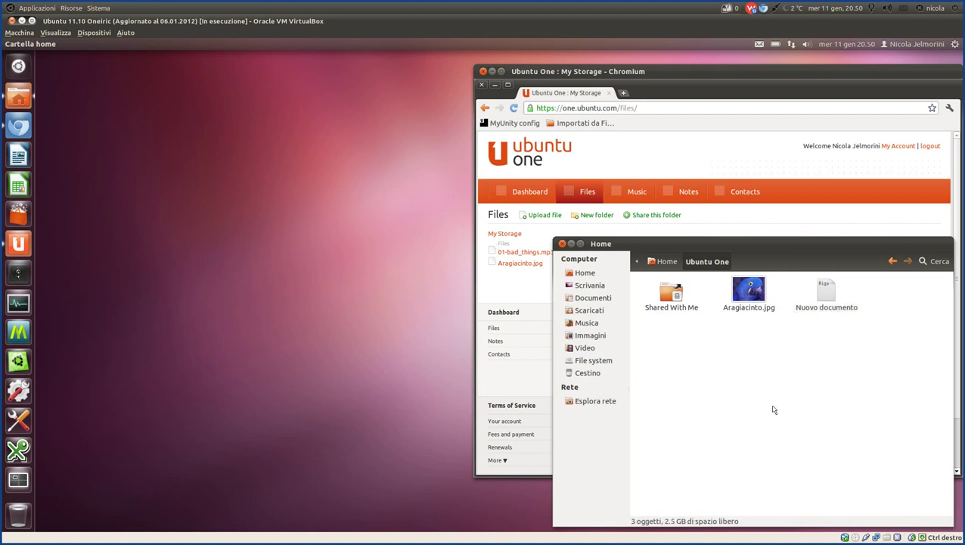
mouse_move(653, 533)
mouse_move(363, 522)
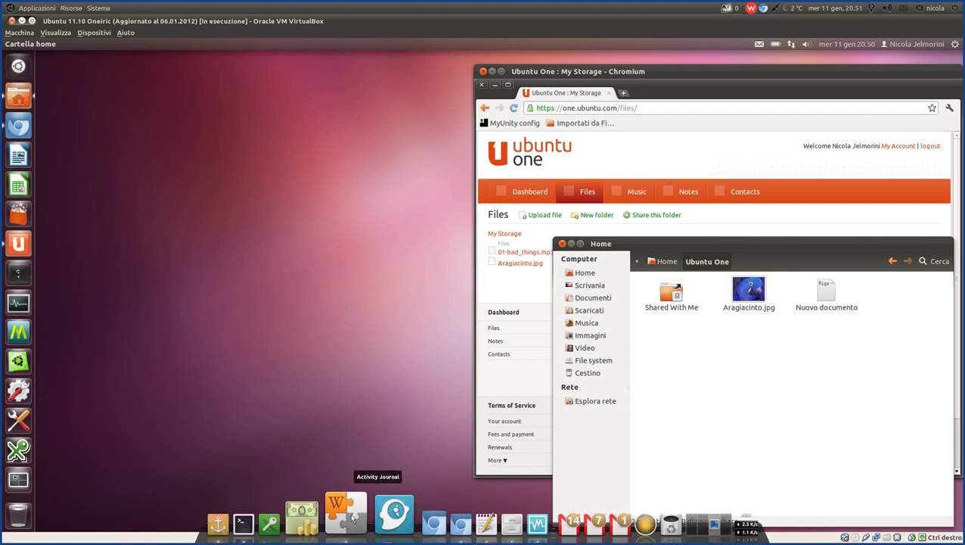
left_click(350, 518)
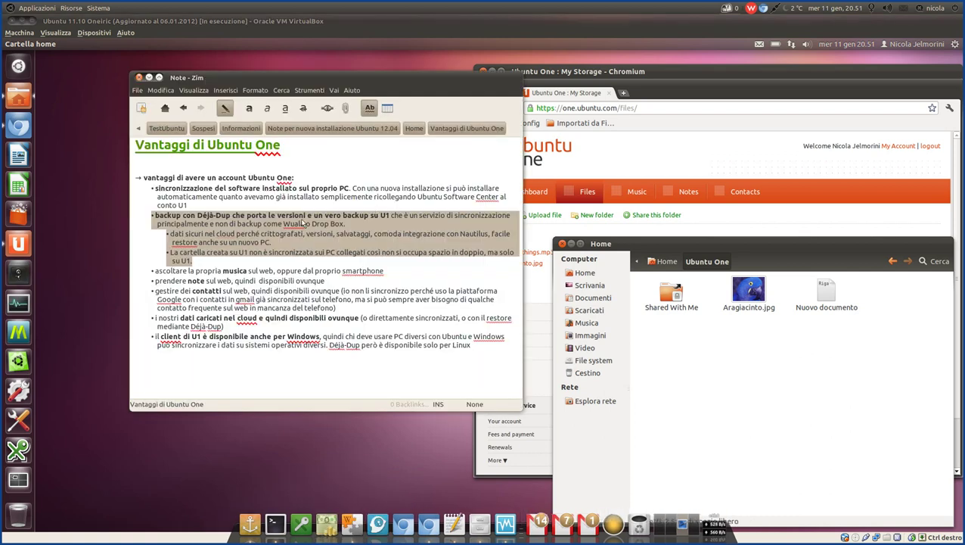
left_click(203, 217)
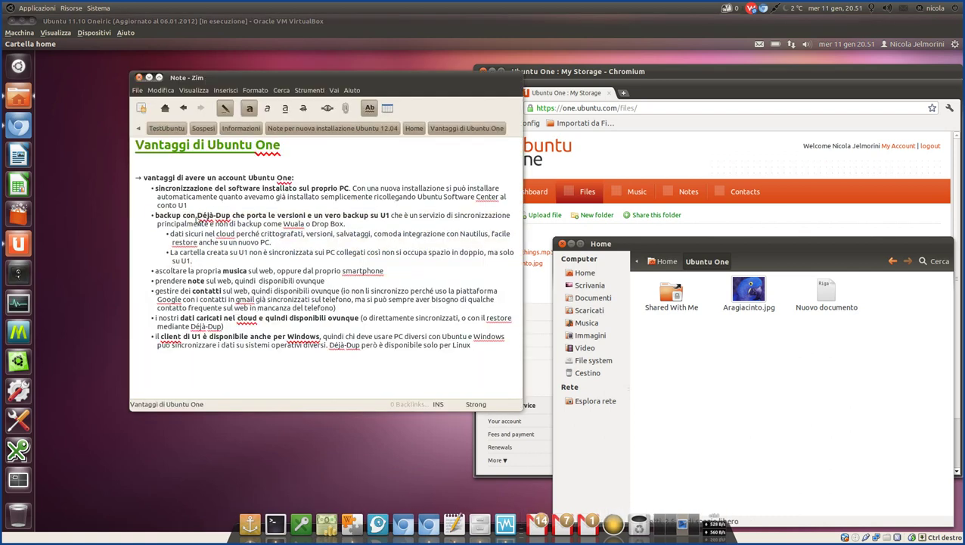
left_click_drag(198, 216, 230, 217)
left_click(247, 217)
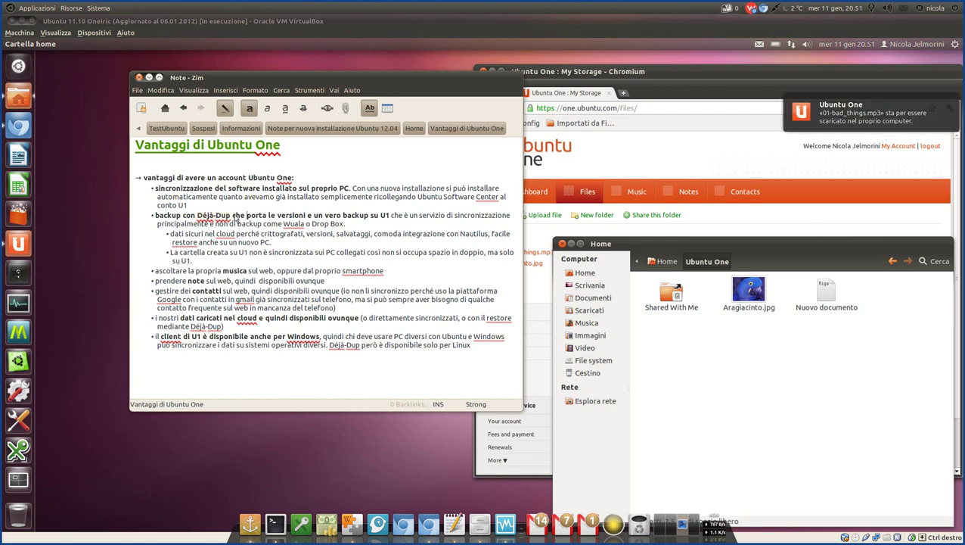
left_click_drag(230, 219, 200, 221)
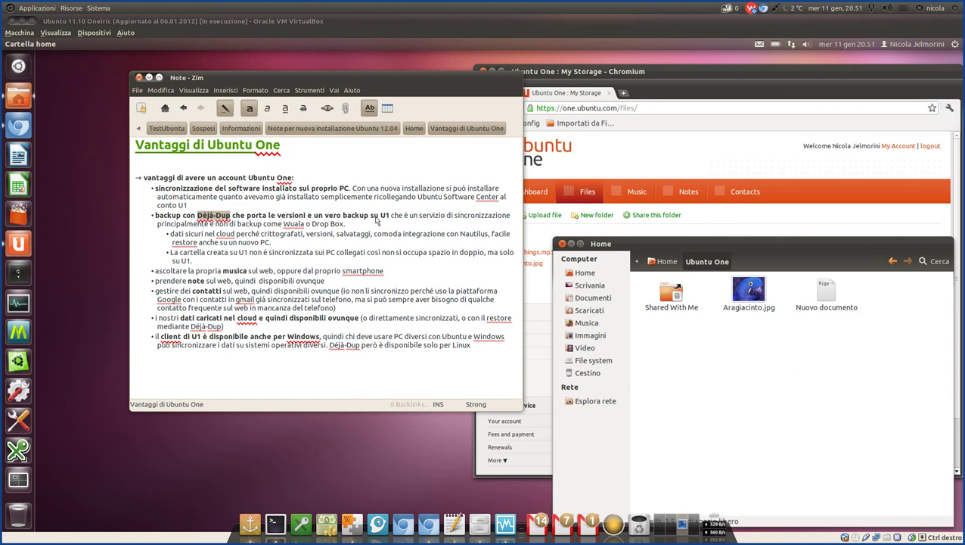
left_click_drag(391, 217, 154, 217)
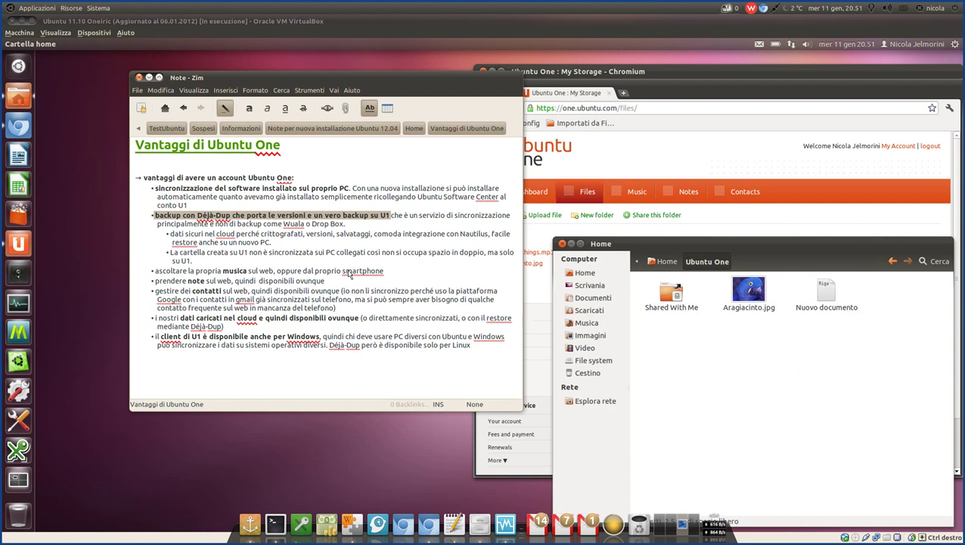
left_click(394, 216)
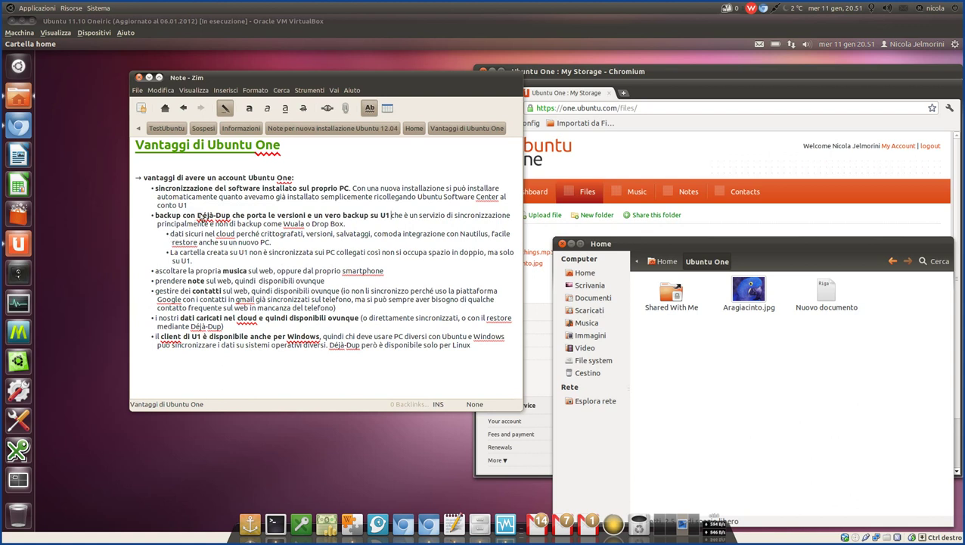
left_click_drag(196, 215, 243, 217)
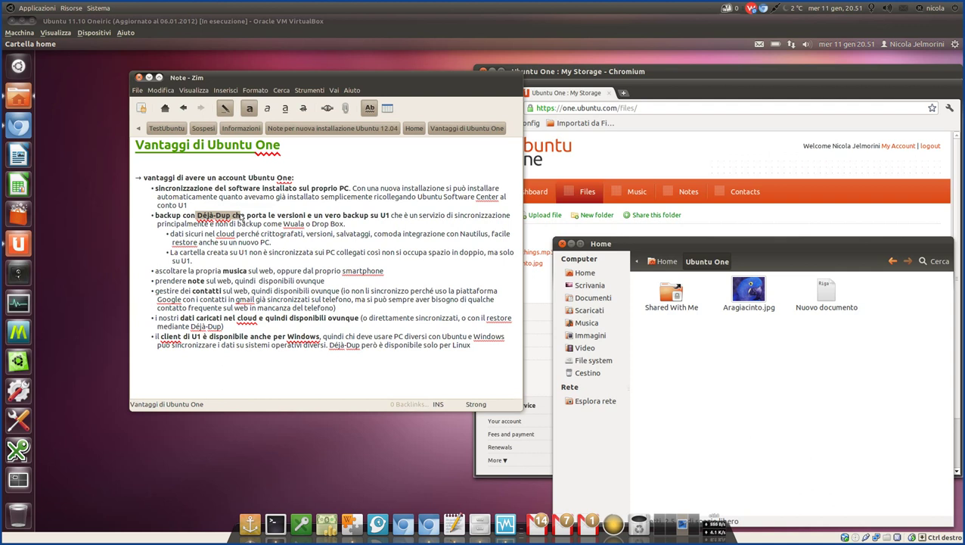
left_click(225, 224)
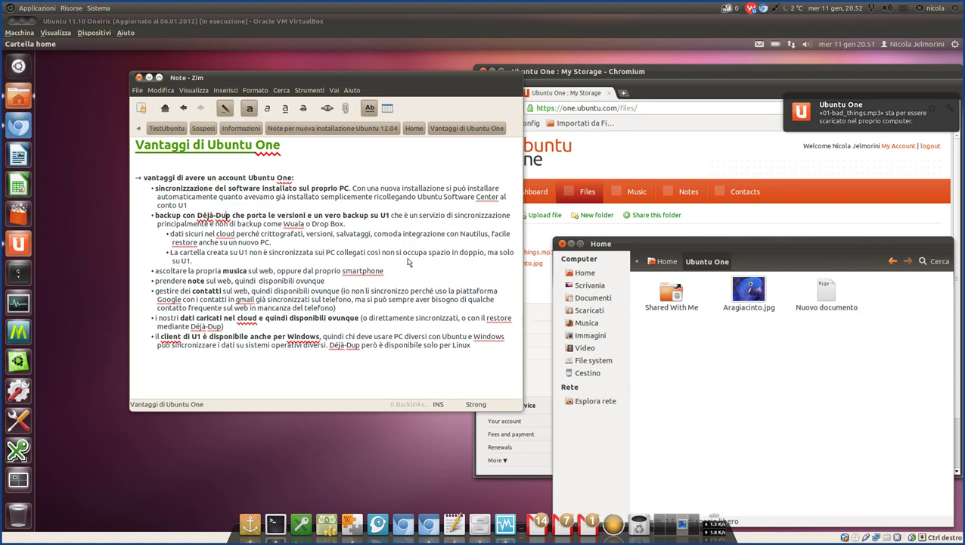
left_click(743, 389)
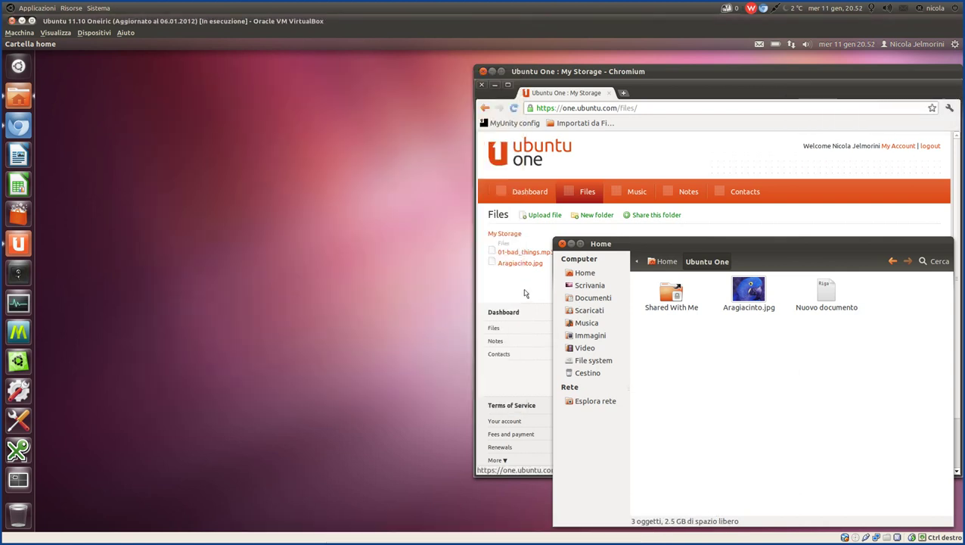
Bring Ubuntu One web's Files page forward, then reopen the Vantaggi di Ubuntu One note in Zim.
left_click(751, 68)
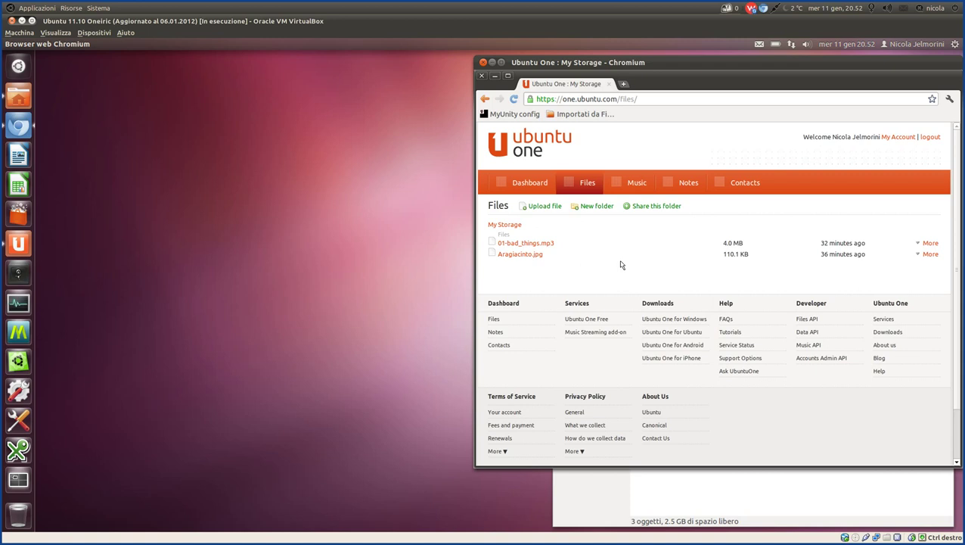
left_click(361, 534)
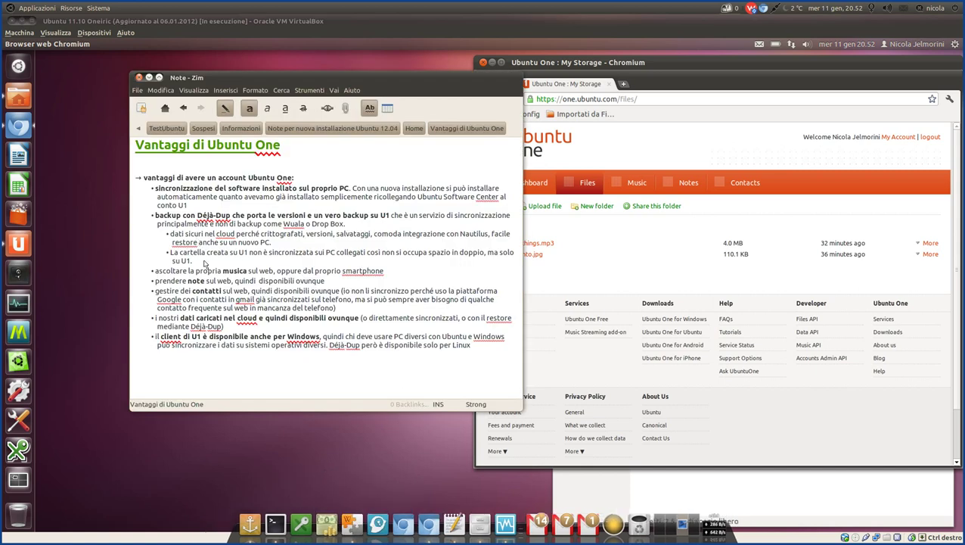
Highlight the Déjà-Dup, unsynced U1 folder and La cartella bullets, then open the control panel.
left_click_drag(192, 261, 150, 217)
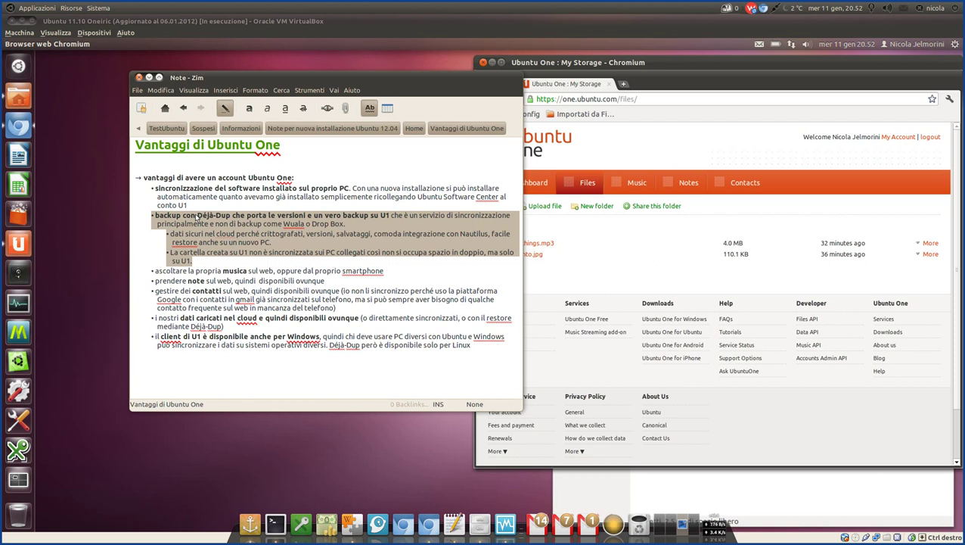
left_click(196, 218)
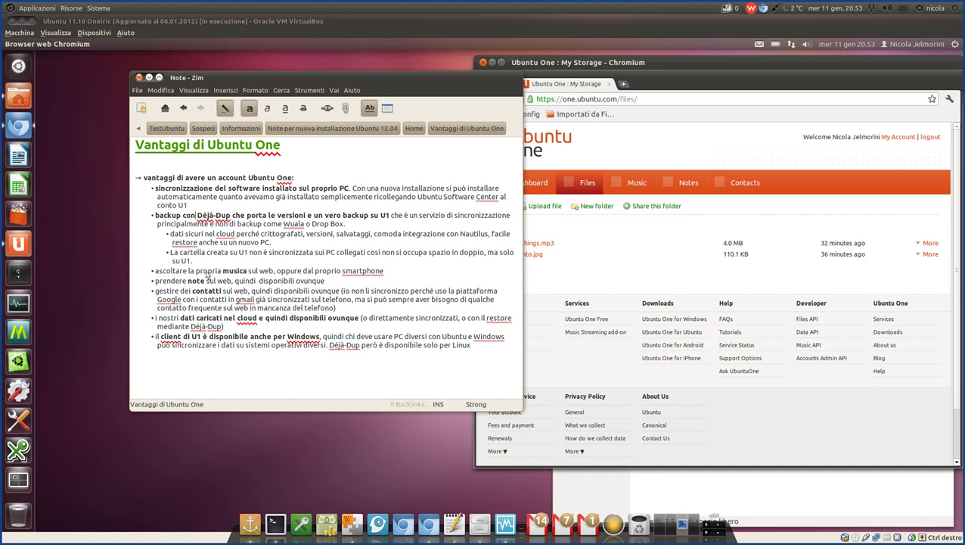
left_click_drag(210, 263, 163, 253)
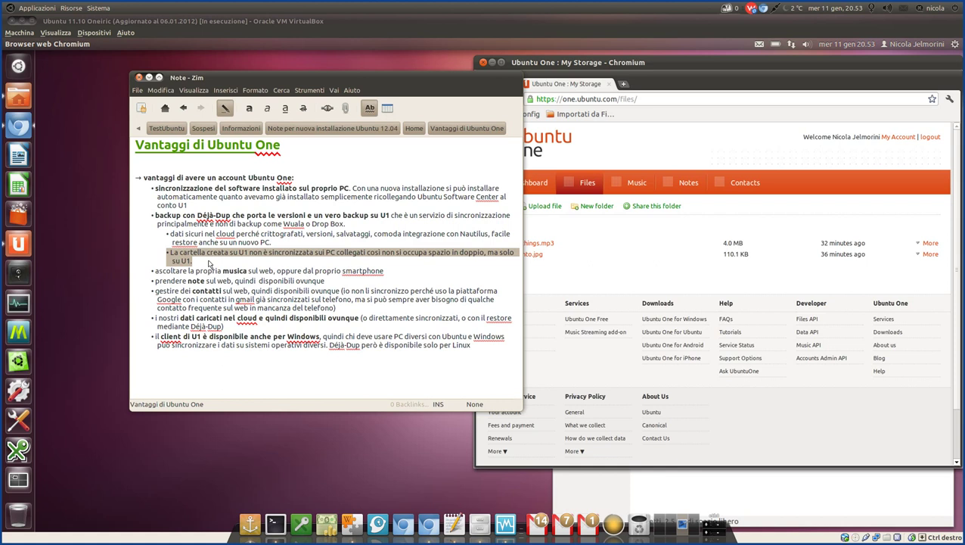
left_click(198, 254)
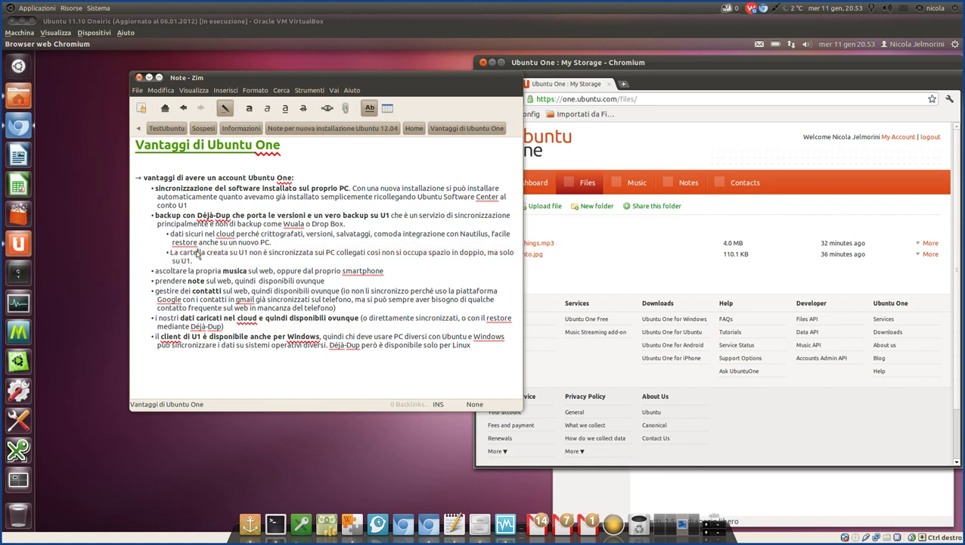
left_click_drag(173, 254, 481, 256)
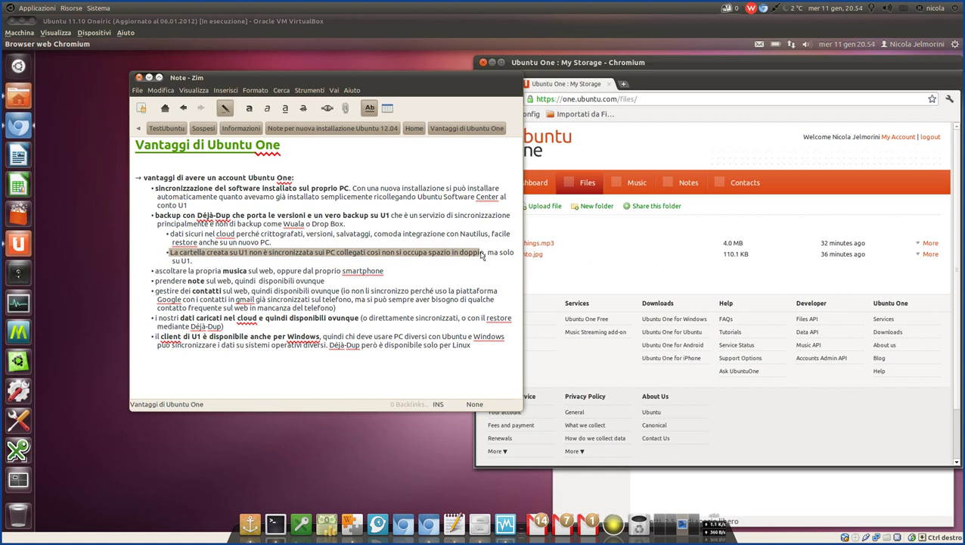
left_click(17, 242)
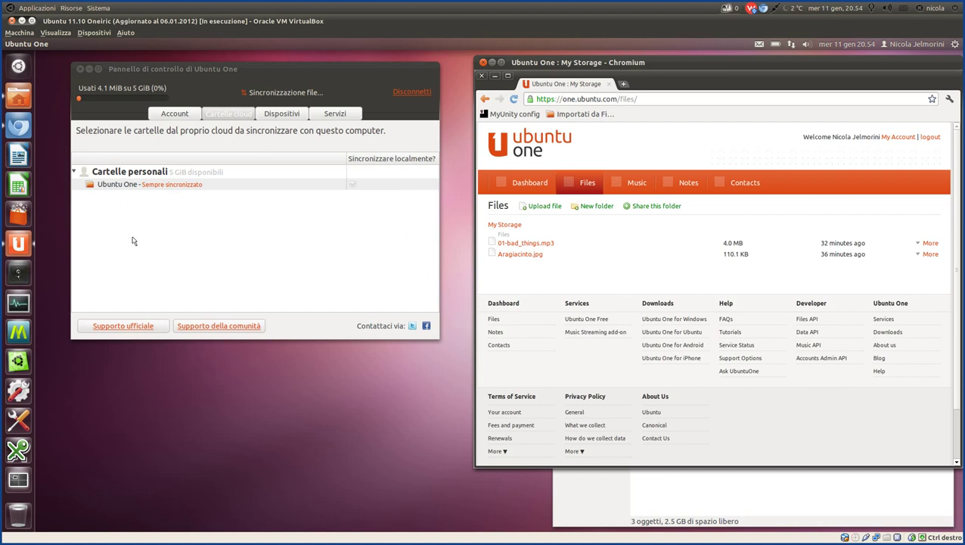
Show and dismiss the context menus of the Documenti and Immagini folders in Home.
left_click(742, 496)
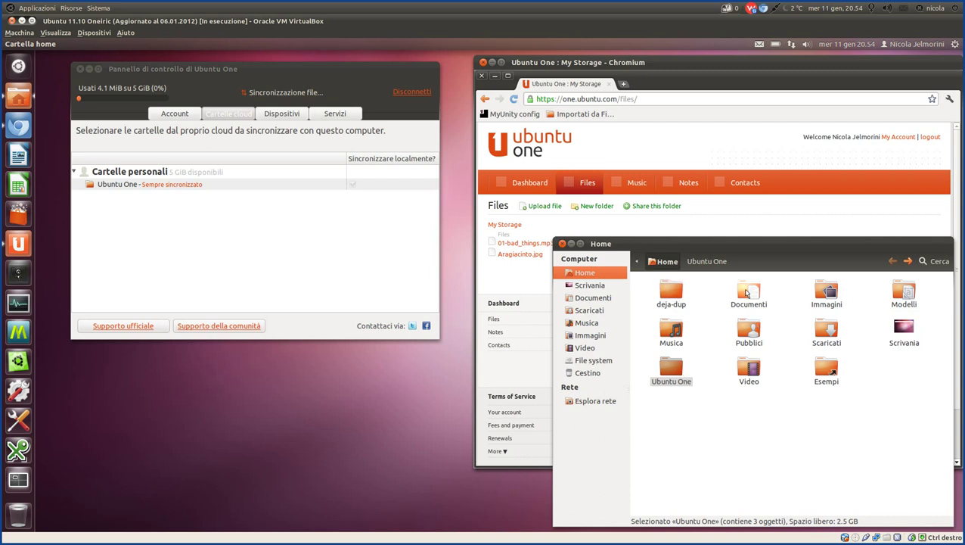
right_click(747, 292)
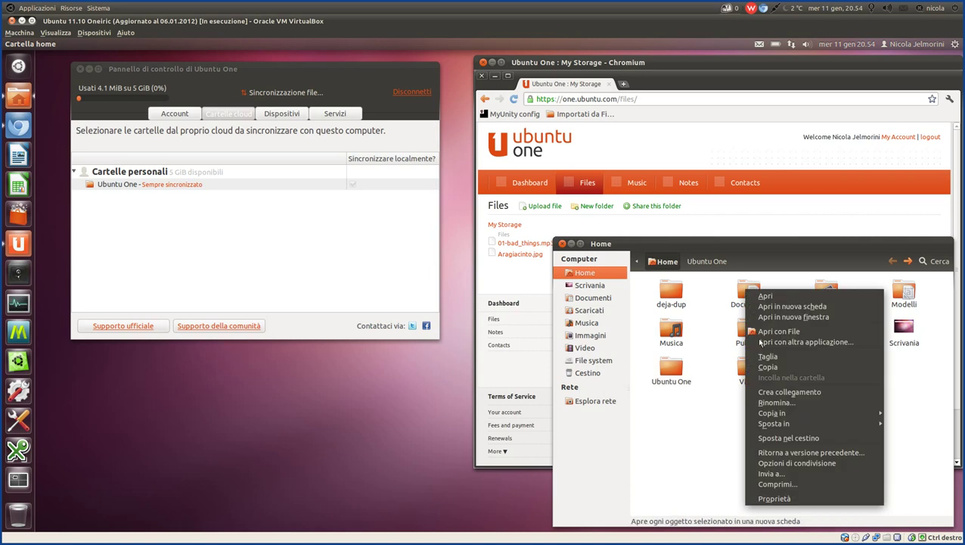
mouse_move(768, 414)
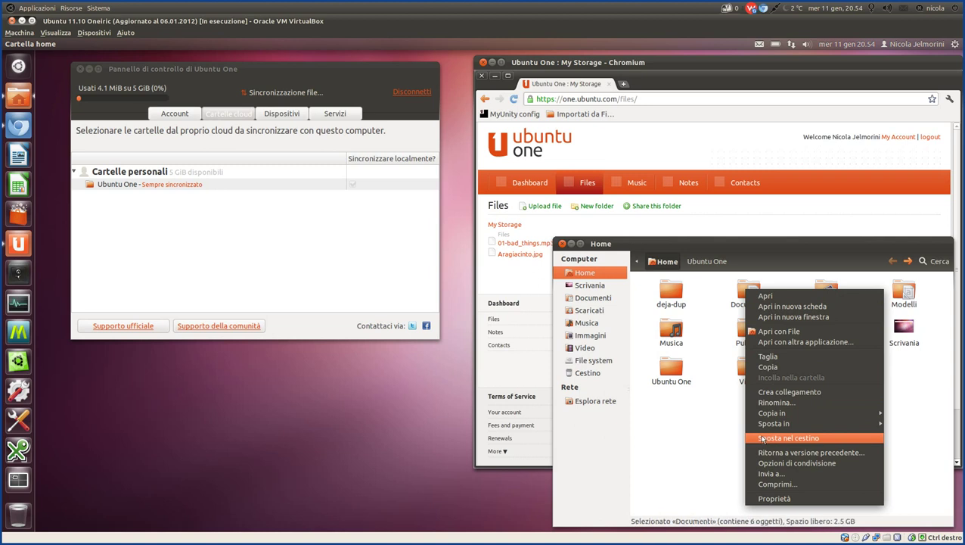
left_click(728, 411)
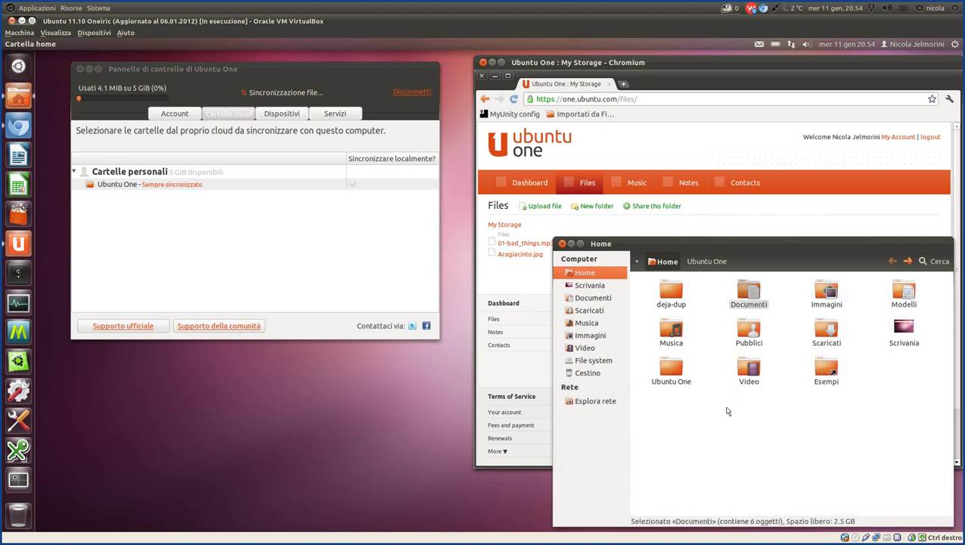
left_click(728, 411)
right_click(821, 292)
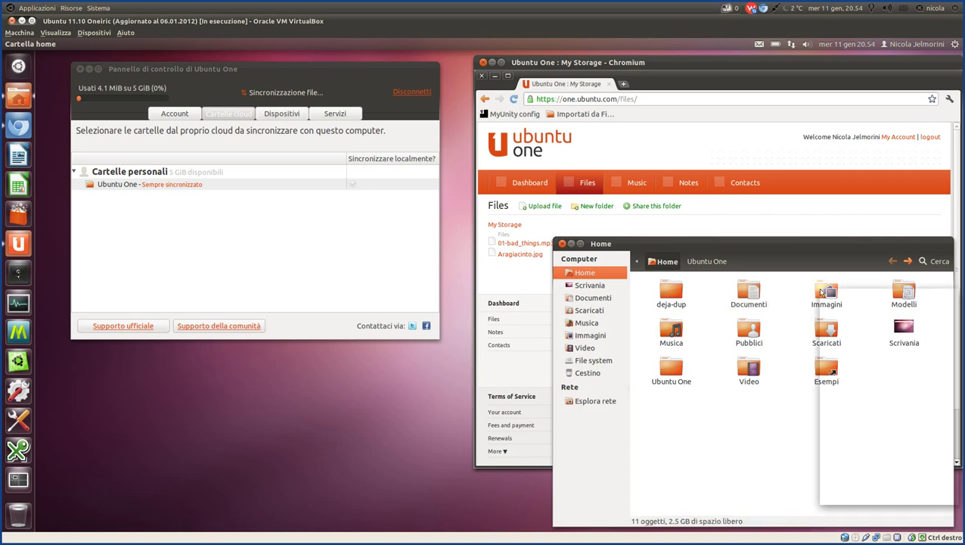
left_click(739, 437)
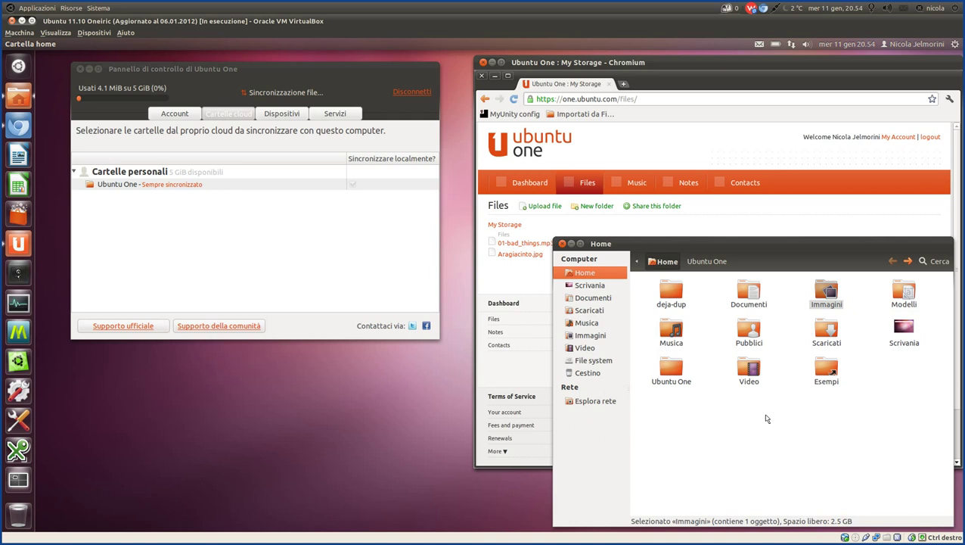
left_click(655, 357)
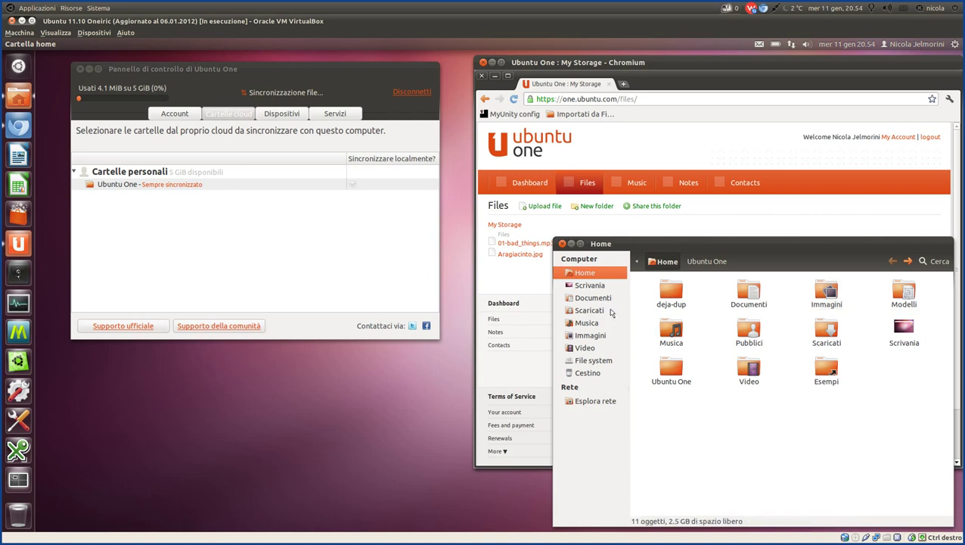
Open Documenti, return to the Home folder, then bring the control panel forward.
left_click(596, 300)
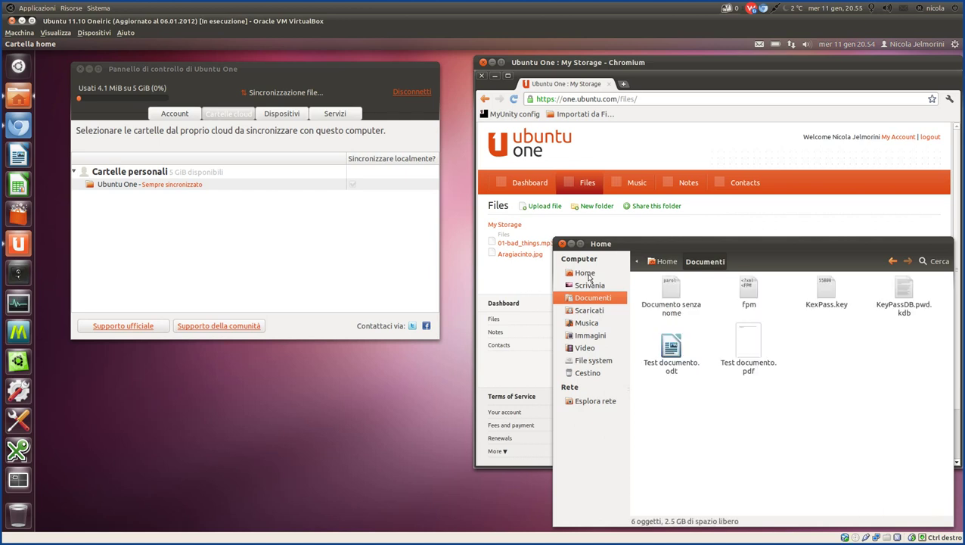
left_click(587, 274)
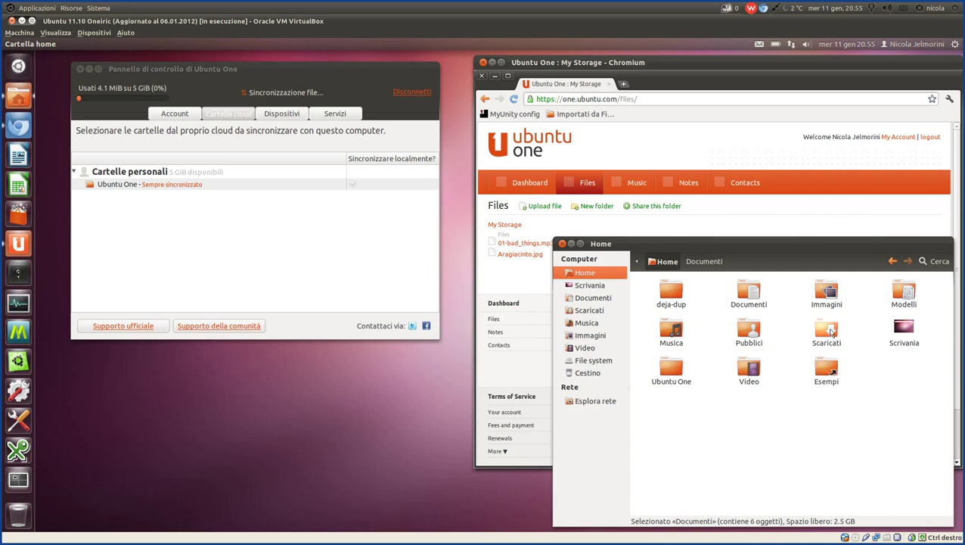
right_click(824, 289)
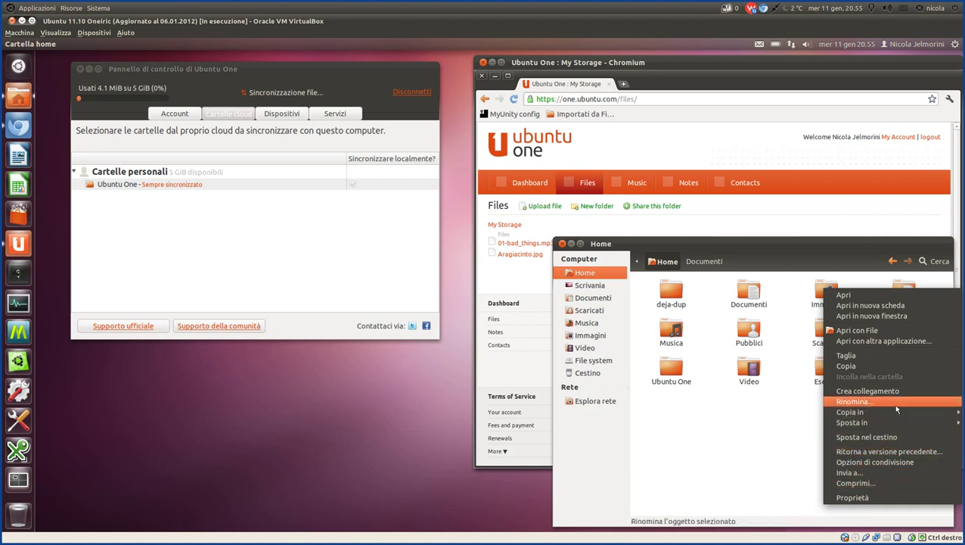
left_click(796, 432)
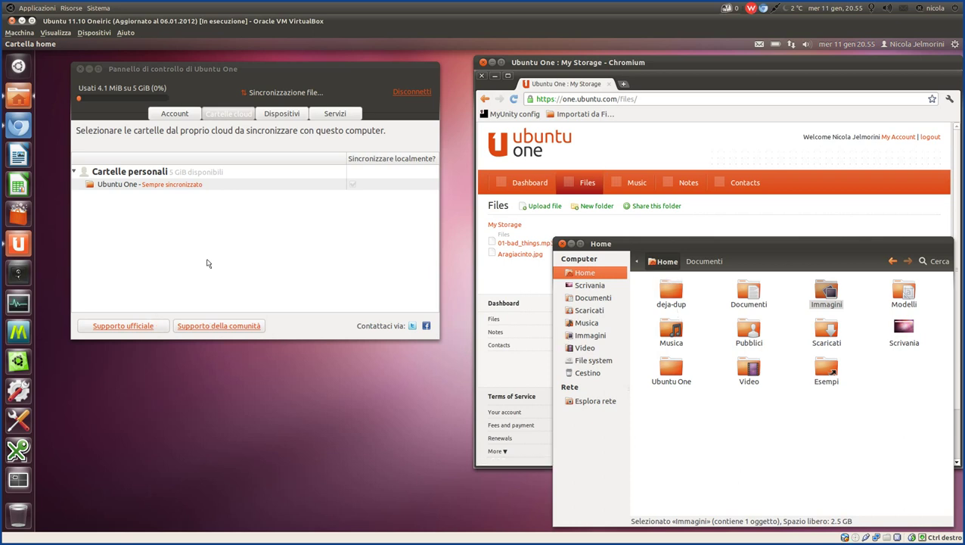
left_click(385, 149)
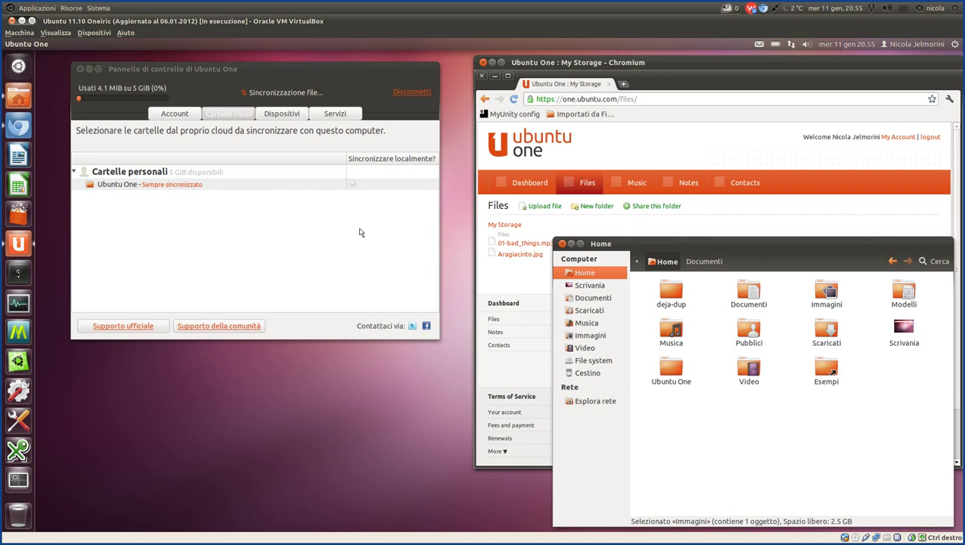
Open the Ubuntu One folder from Home, showing Shared With Me, Aragiacinto.jpg and Nuovo documento.
left_click(748, 291)
left_click(674, 371)
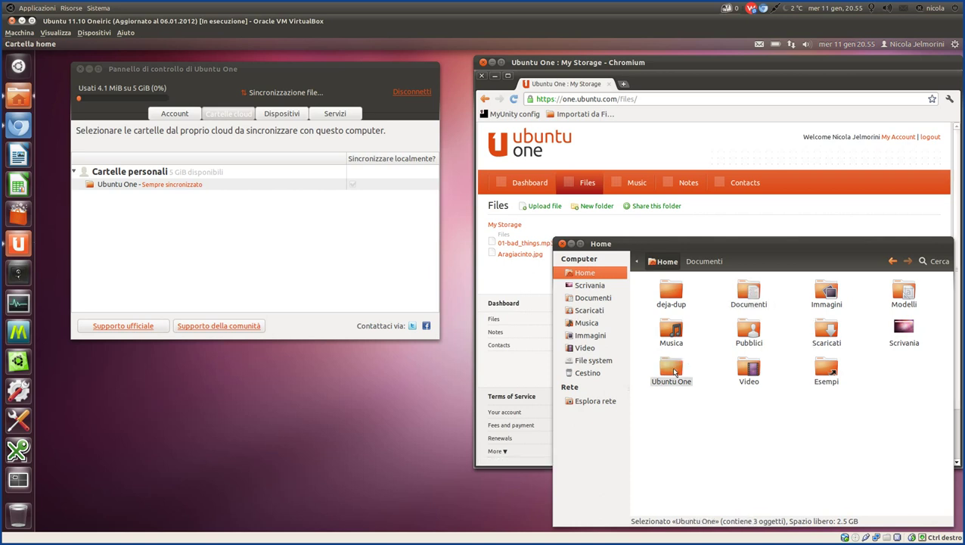
double_click(674, 371)
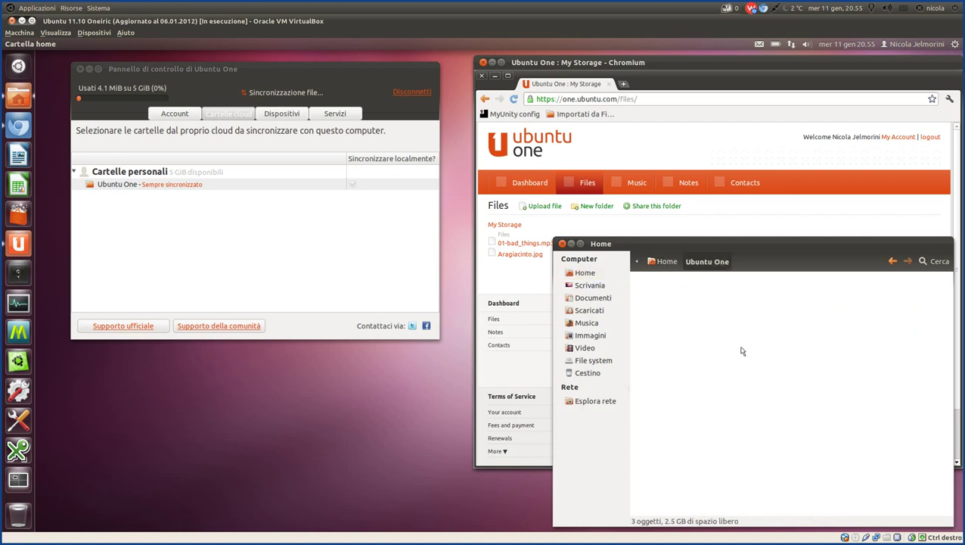
mouse_move(751, 297)
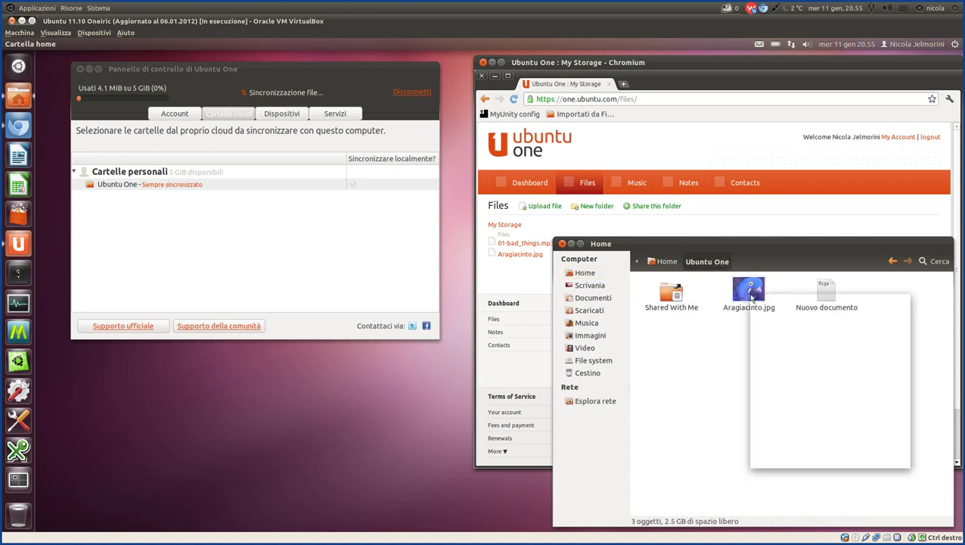
left_click(726, 374)
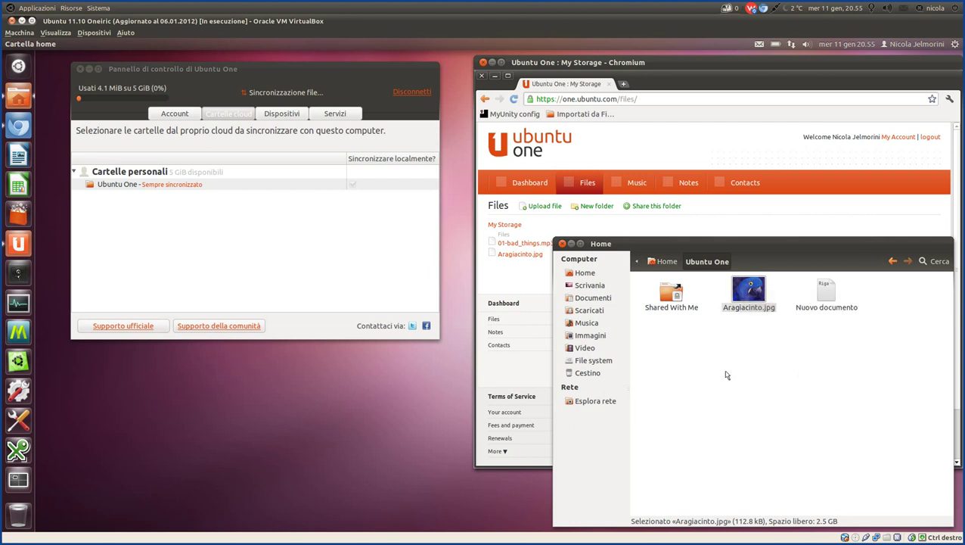
left_click(726, 374)
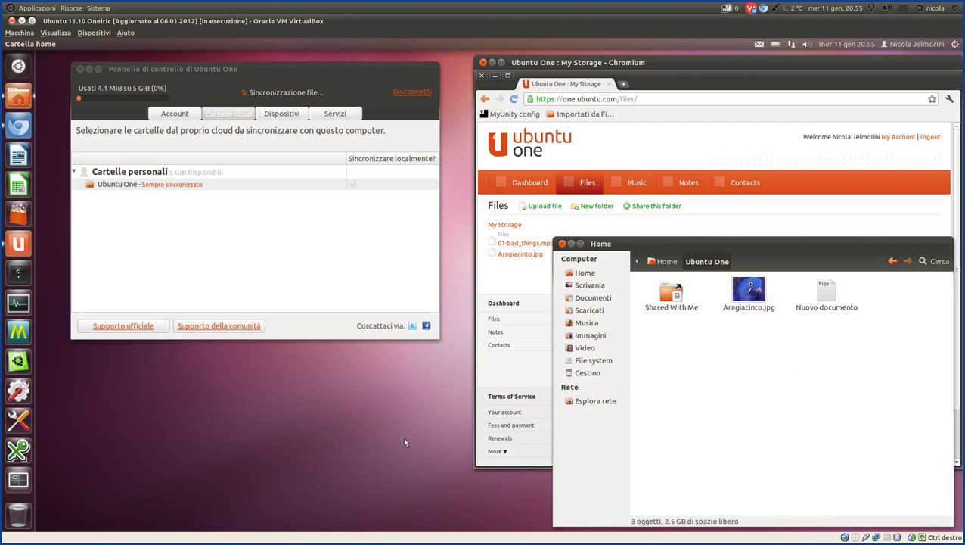
mouse_move(443, 507)
Highlight the Déjà-Dup backup line in Zim, hide the notes, and open the session menu.
left_click(334, 513)
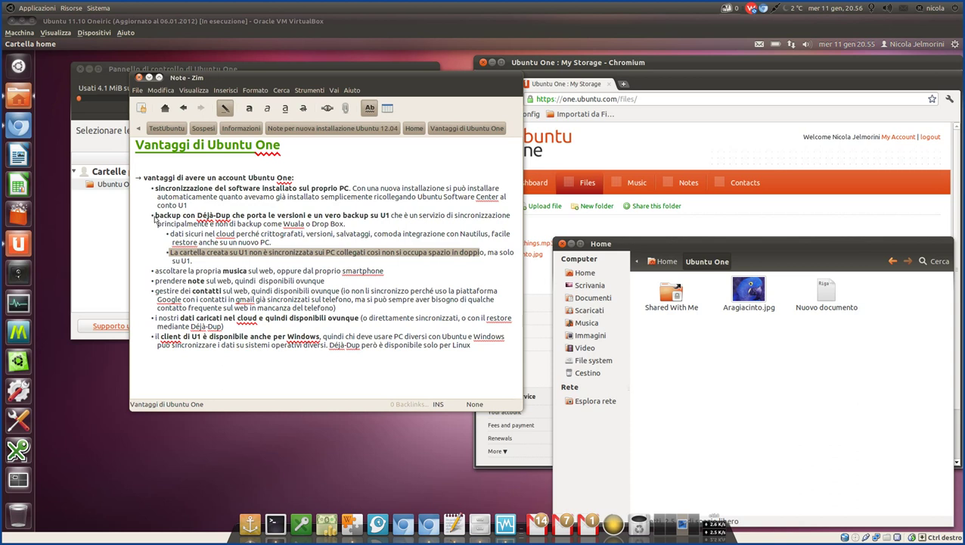
left_click_drag(154, 217, 369, 224)
left_click(181, 261)
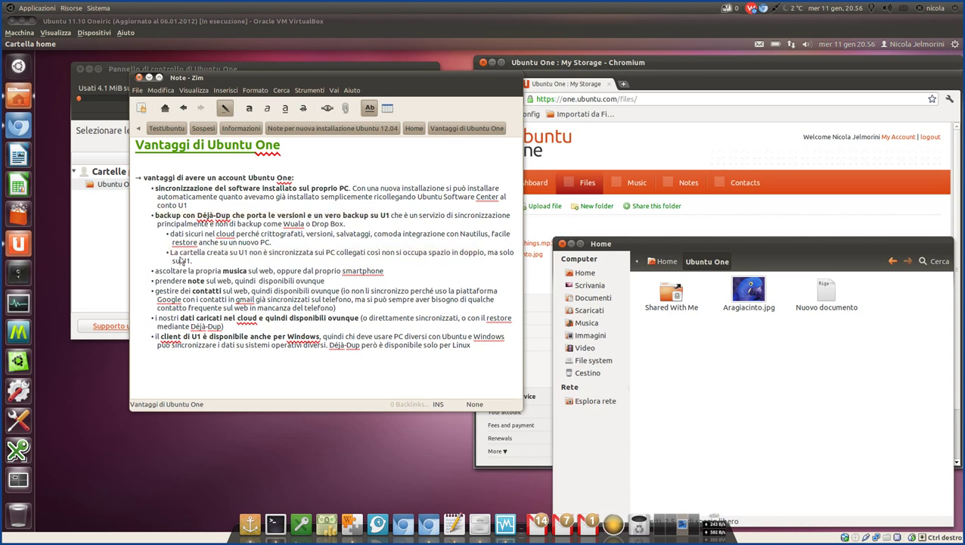
key("ctrl+w")
left_click(957, 44)
mouse_move(916, 44)
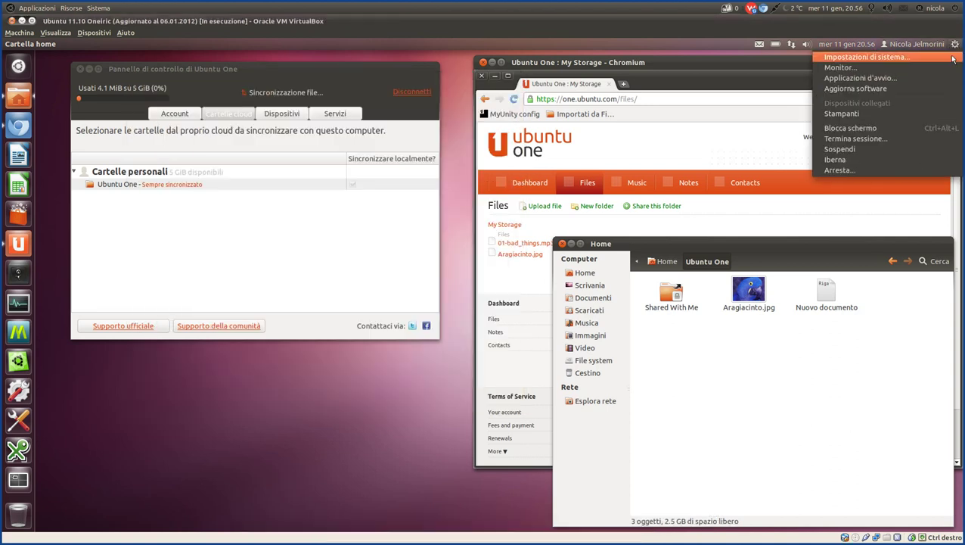
Open System Settings from the gear menu and move its window toward the upper left.
left_click(953, 60)
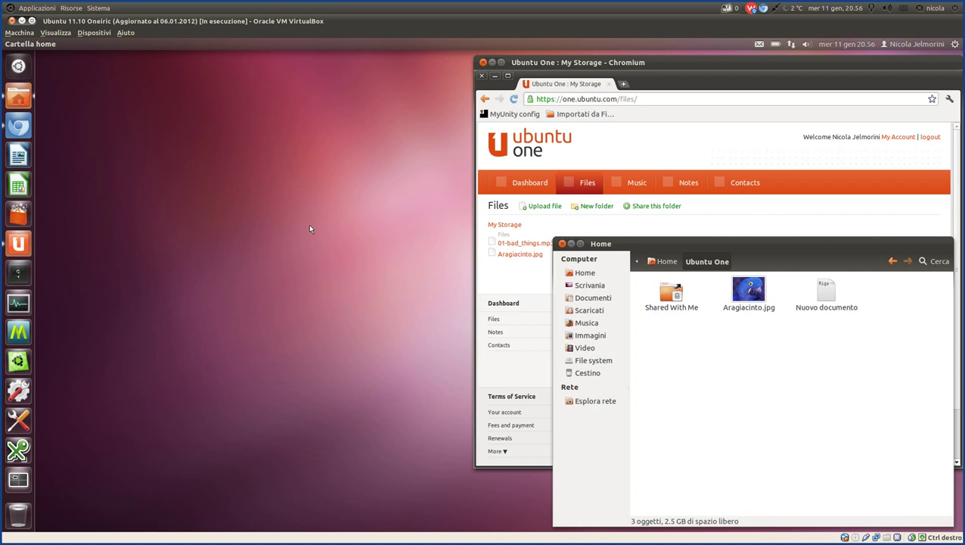
mouse_move(450, 522)
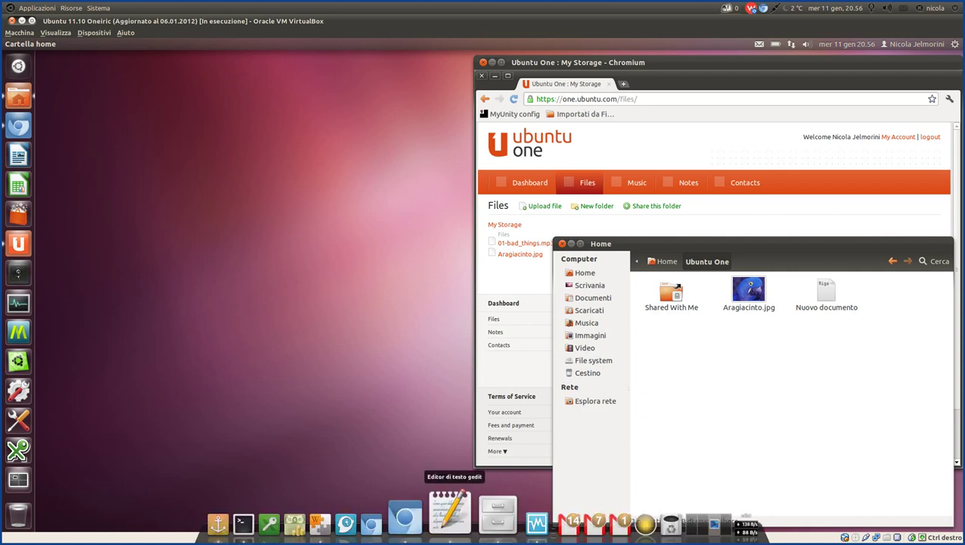
left_click(505, 522)
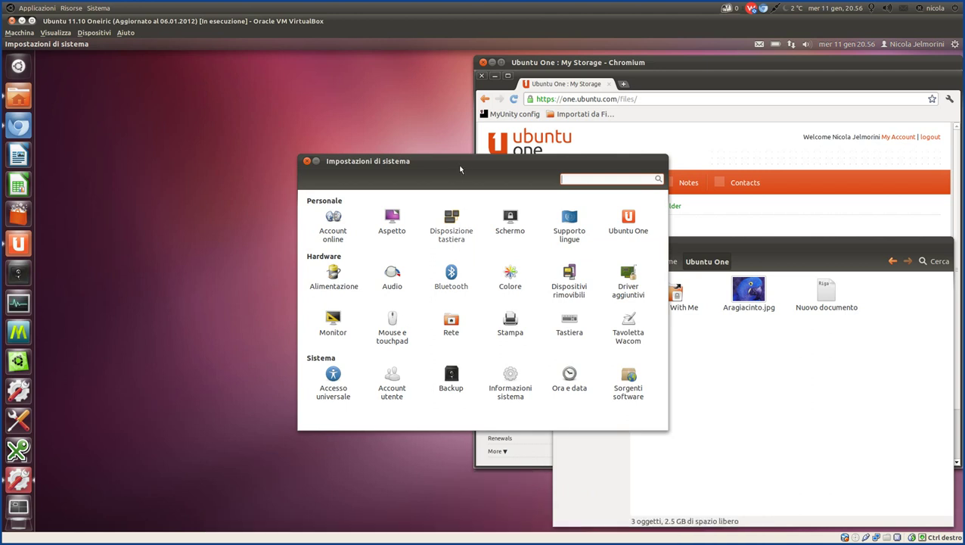
left_click_drag(467, 164, 327, 94)
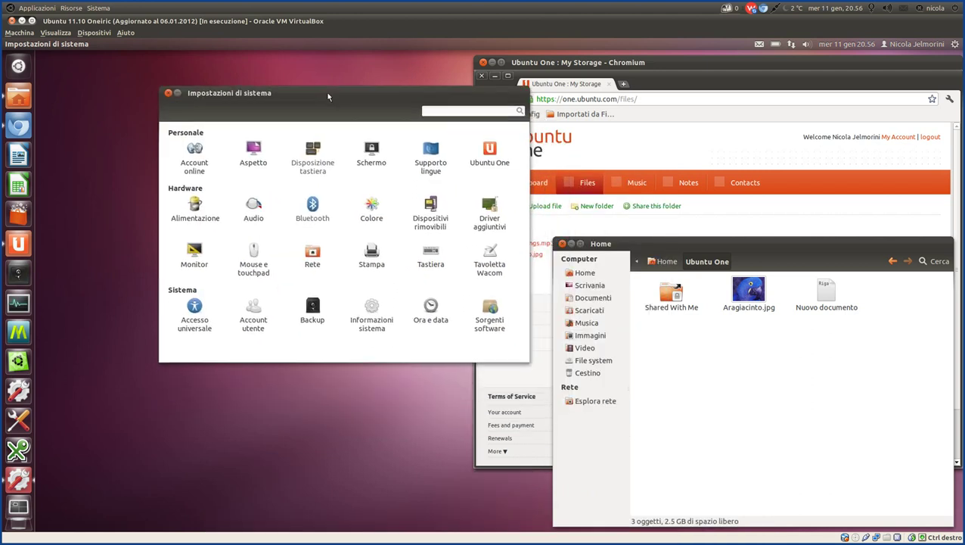
Review the Backup overview storing Documenti, Musica, Immagini and Video on Ubuntu One, then close it.
mouse_move(556, 526)
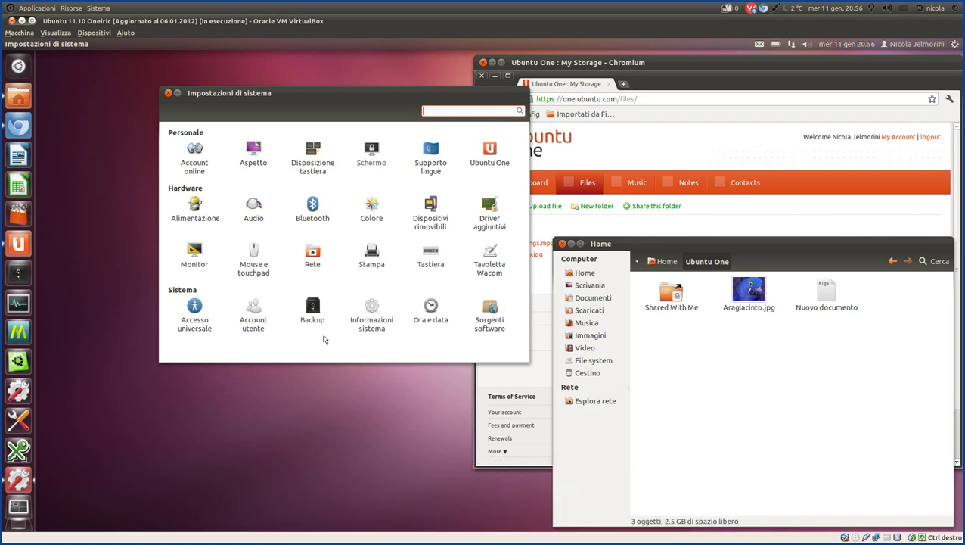
left_click(315, 311)
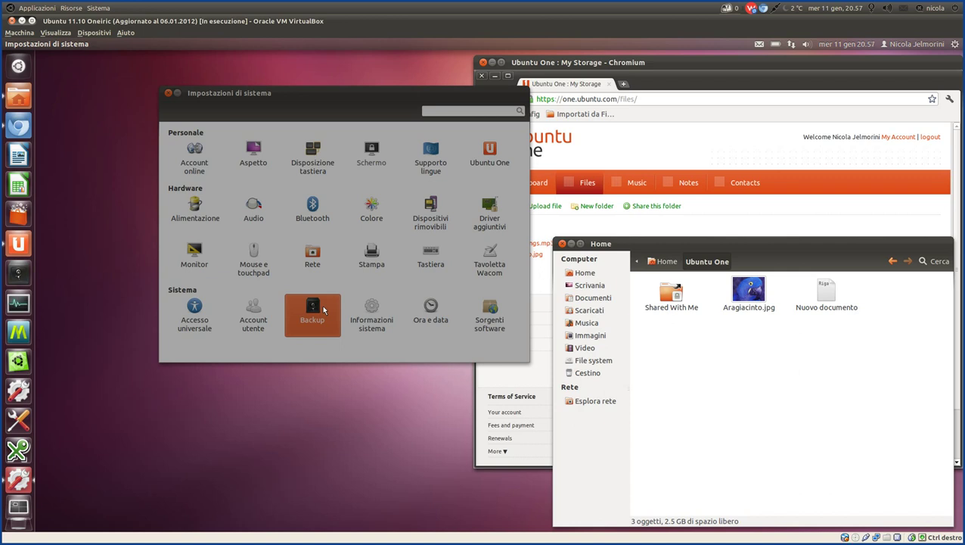
mouse_move(507, 540)
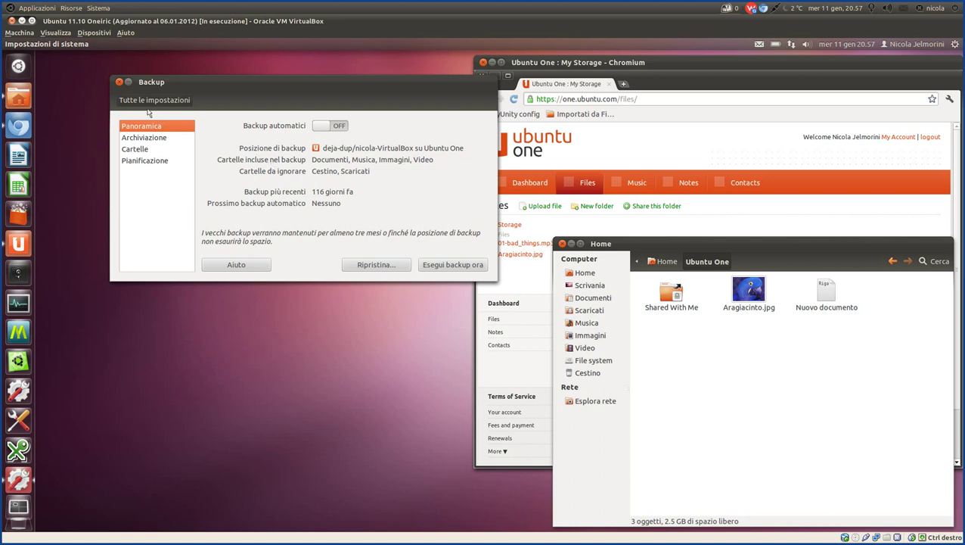
left_click(120, 83)
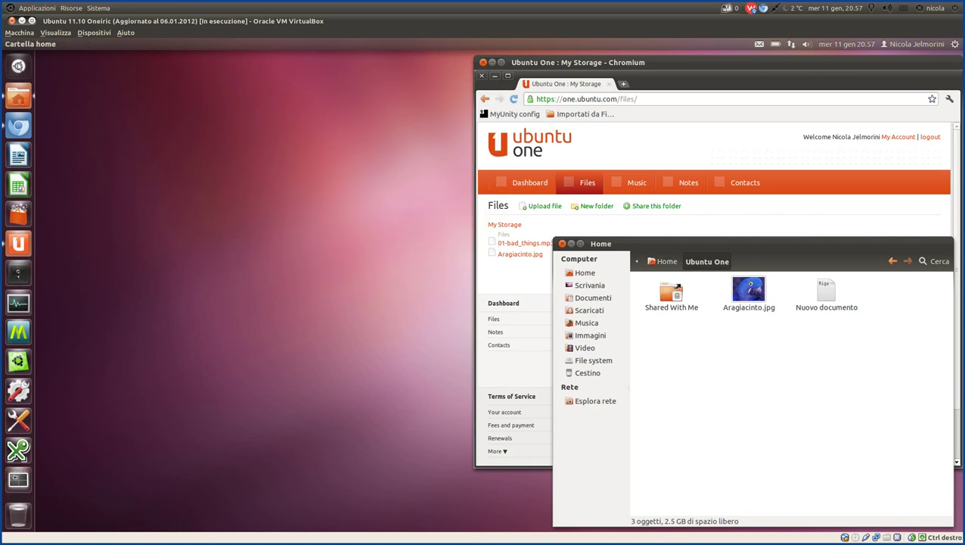
left_click(18, 66)
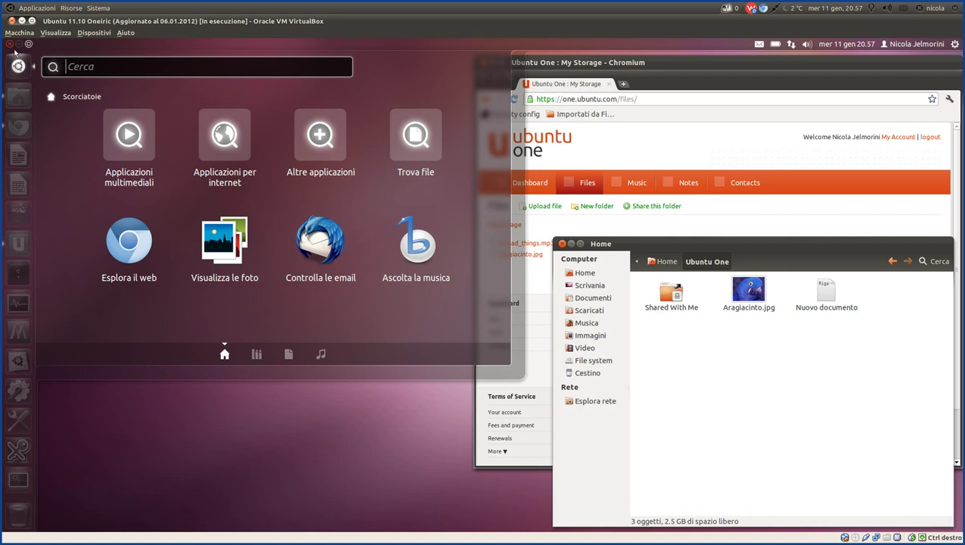
left_click(12, 46)
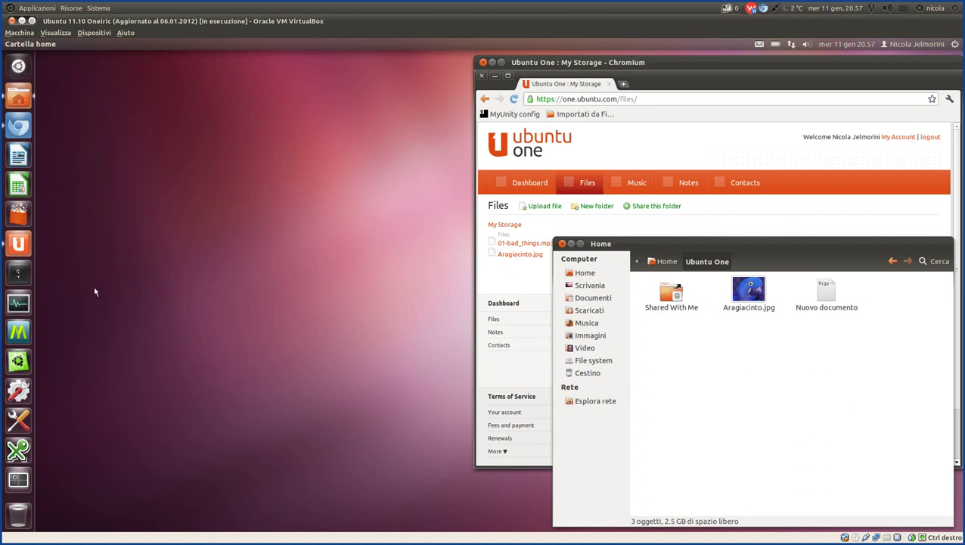
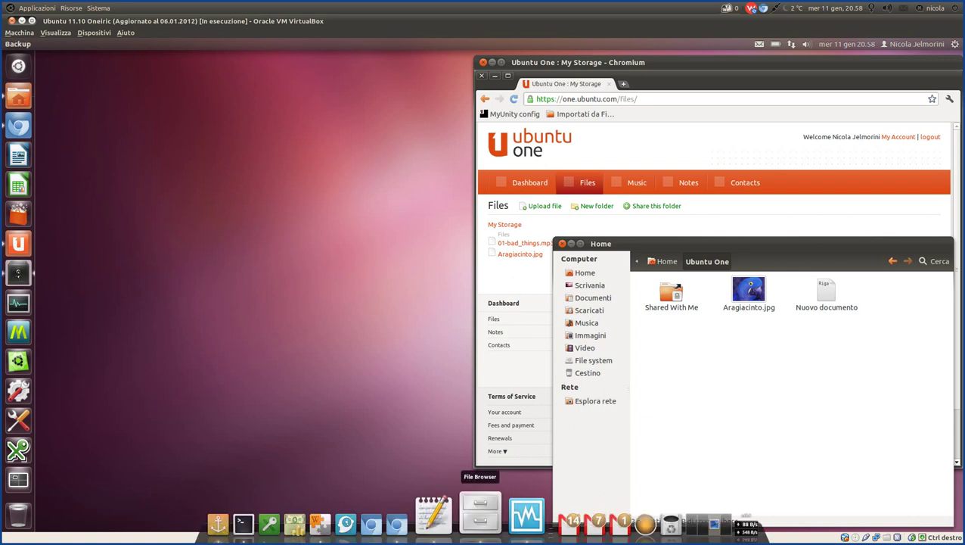
In Backup's Archiviazione settings, try Cartella locale, then cancel the folder chooser.
left_click(479, 516)
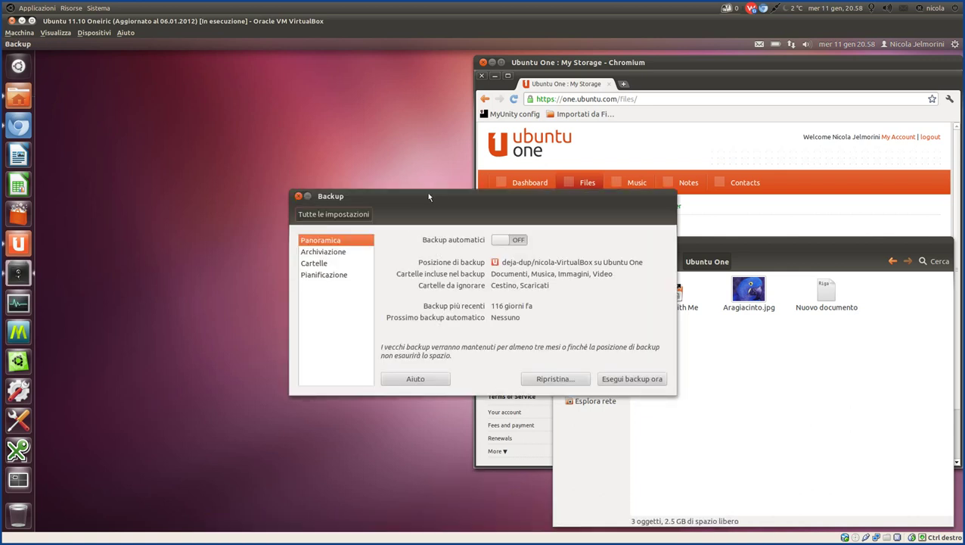
left_click_drag(426, 199, 219, 69)
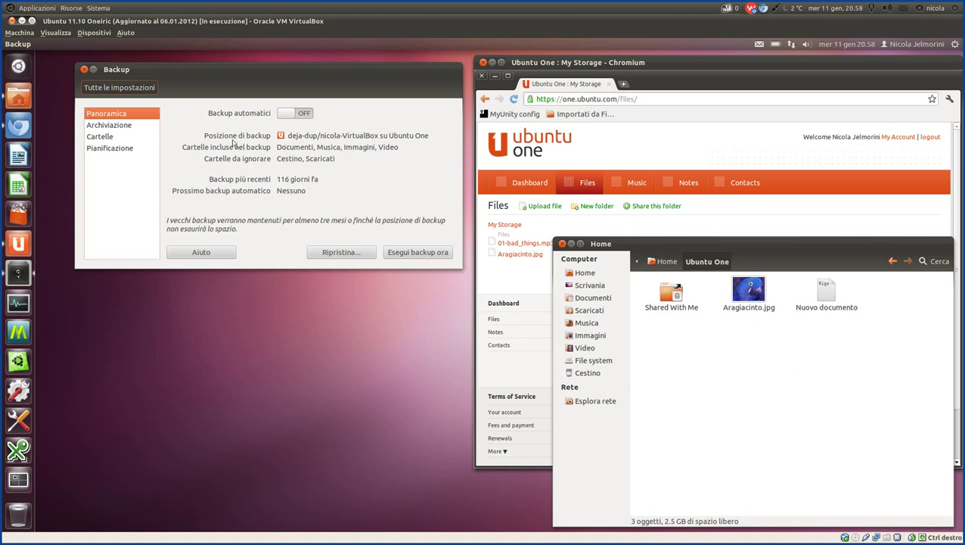
left_click(114, 127)
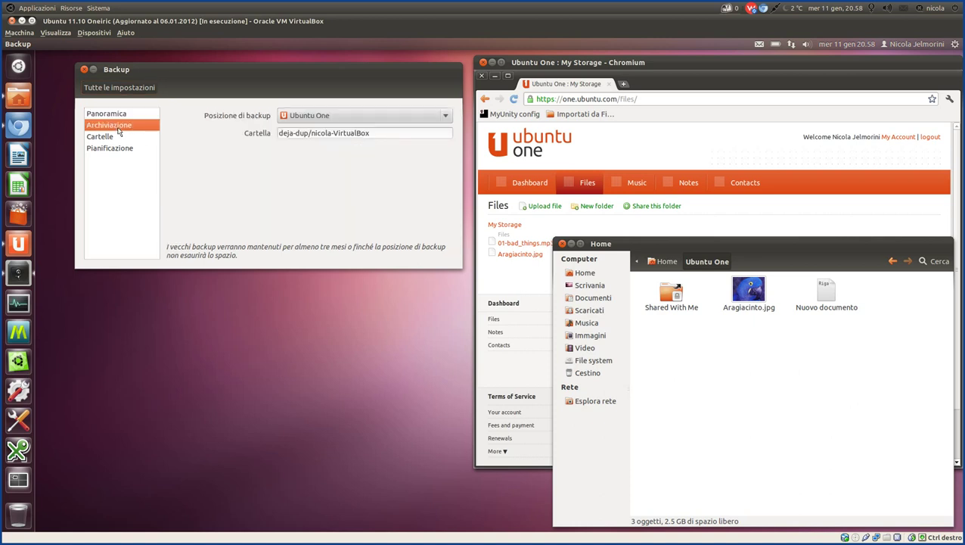
left_click(327, 118)
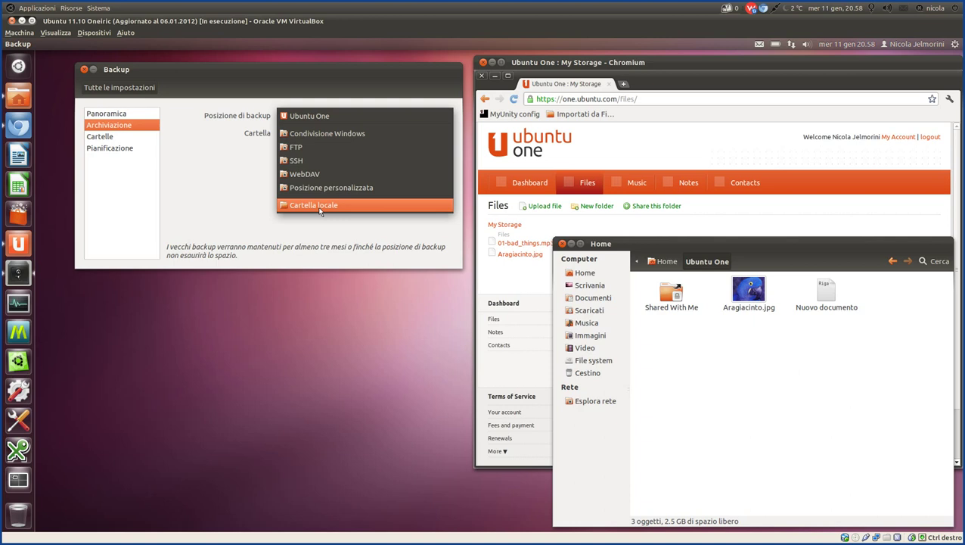
left_click(319, 211)
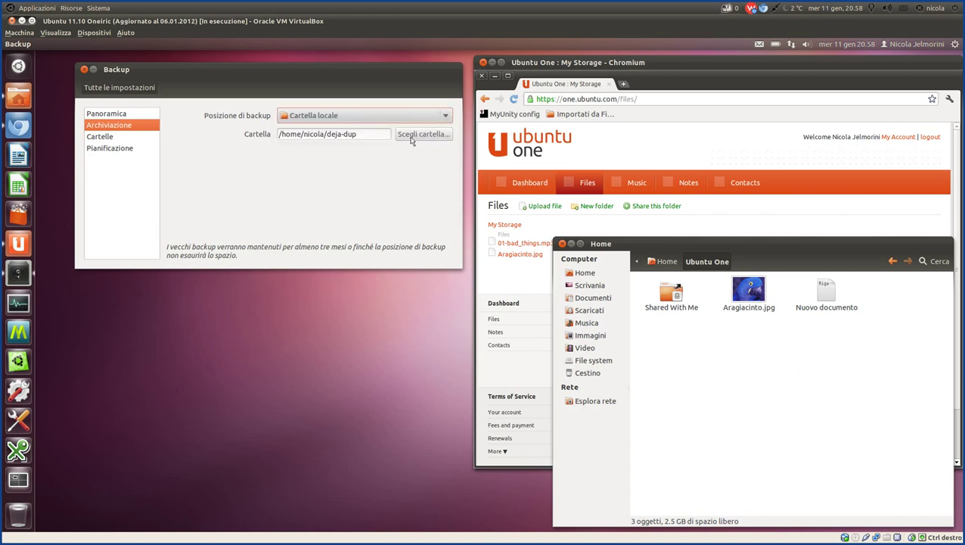
left_click(411, 140)
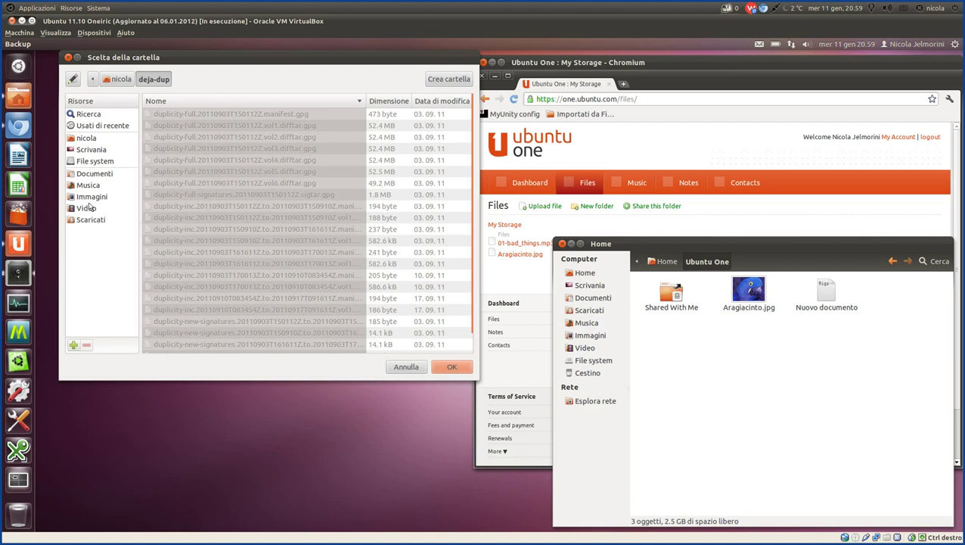
left_click(400, 366)
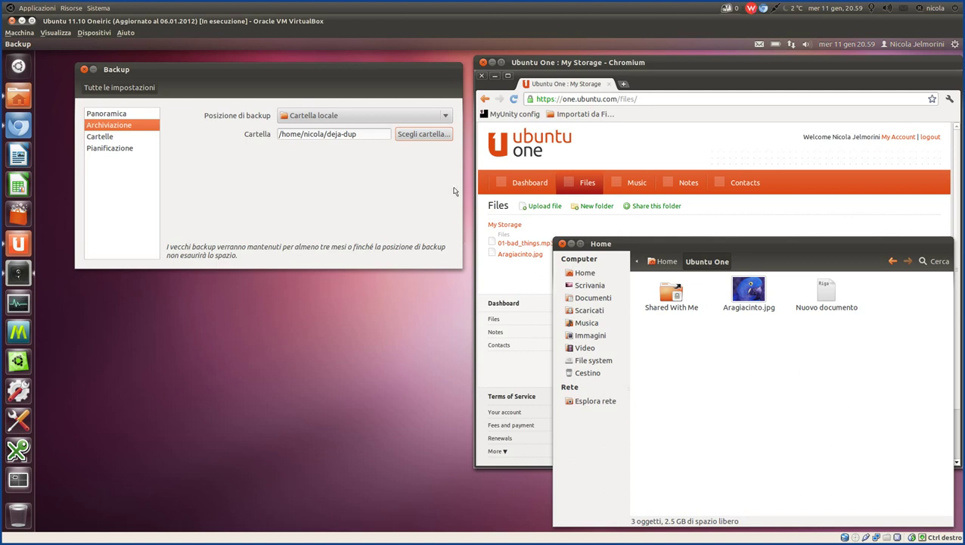
Set the backup storage location back to Ubuntu One.
left_click(403, 116)
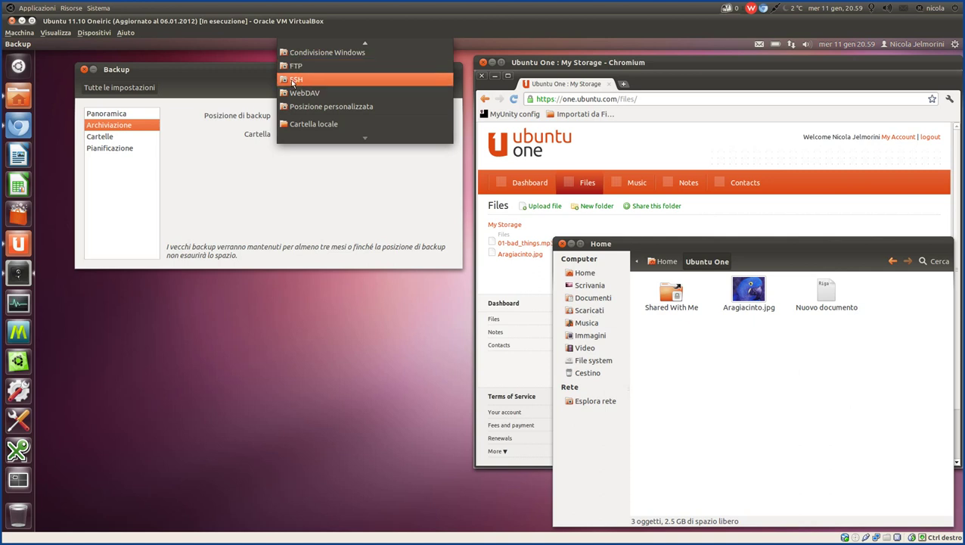
mouse_move(323, 42)
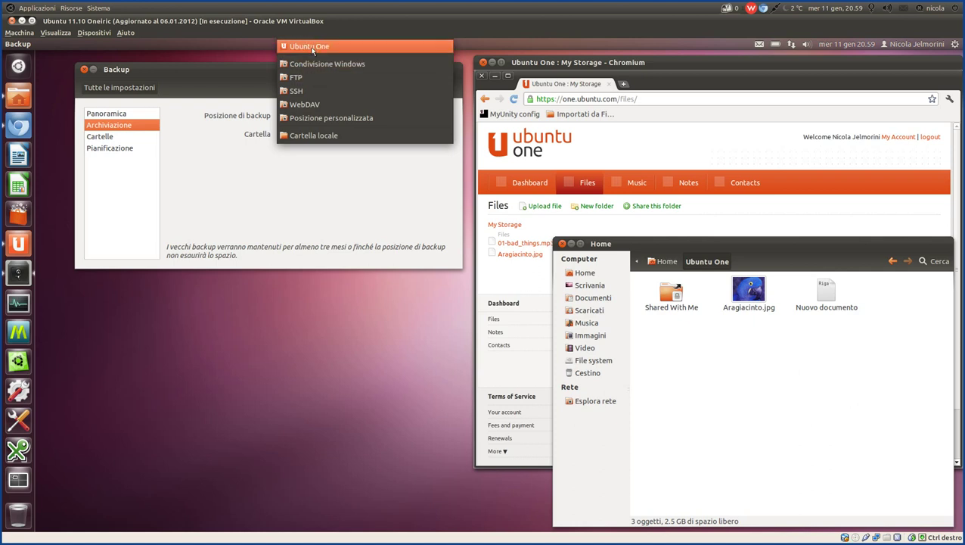
left_click(312, 48)
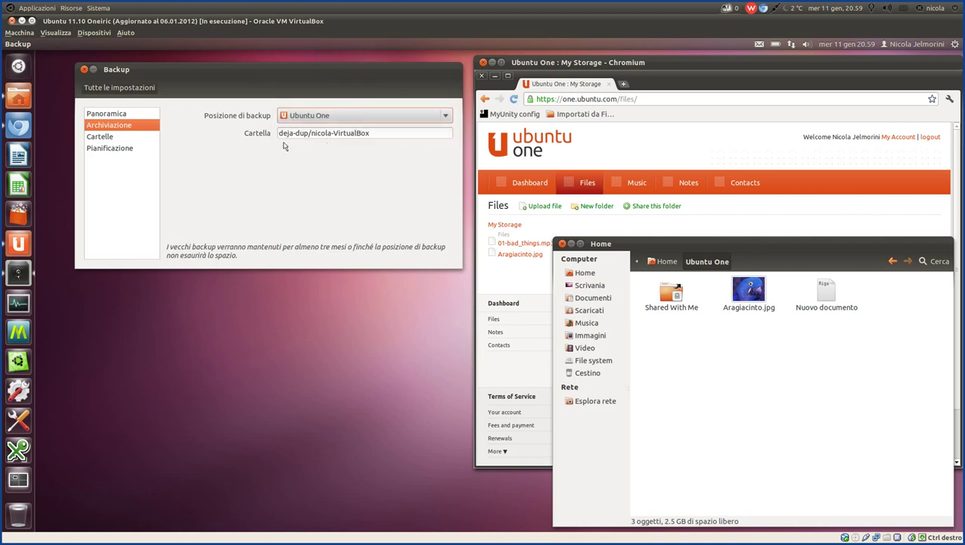
Show Cartelle: Documenti, Musica, Immagini, Video backed up; Cestino and Scaricati ignored.
left_click(679, 152)
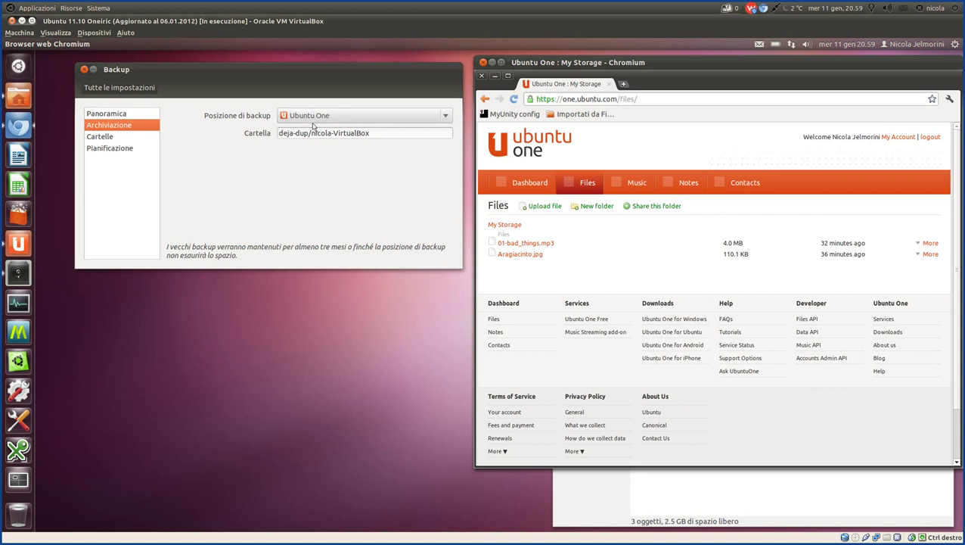
left_click(103, 138)
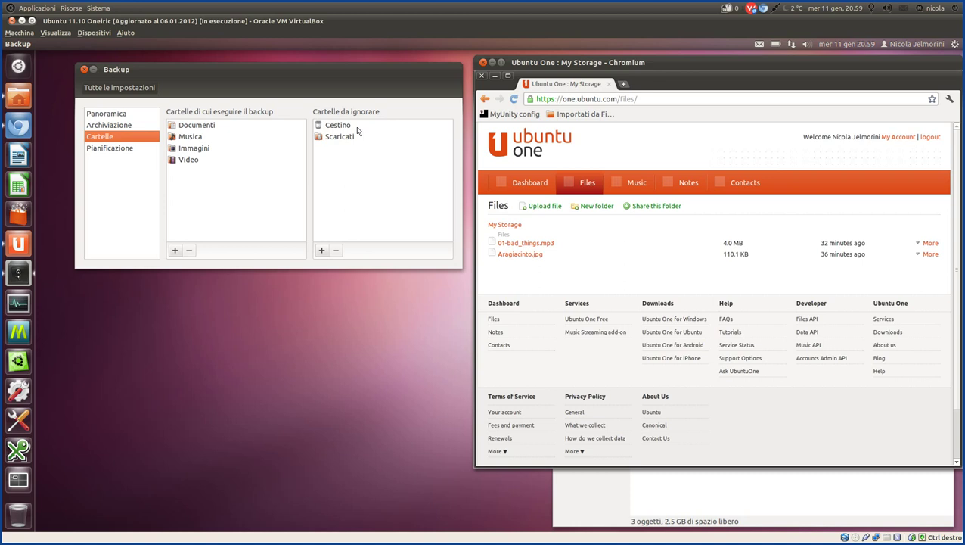
left_click(726, 506)
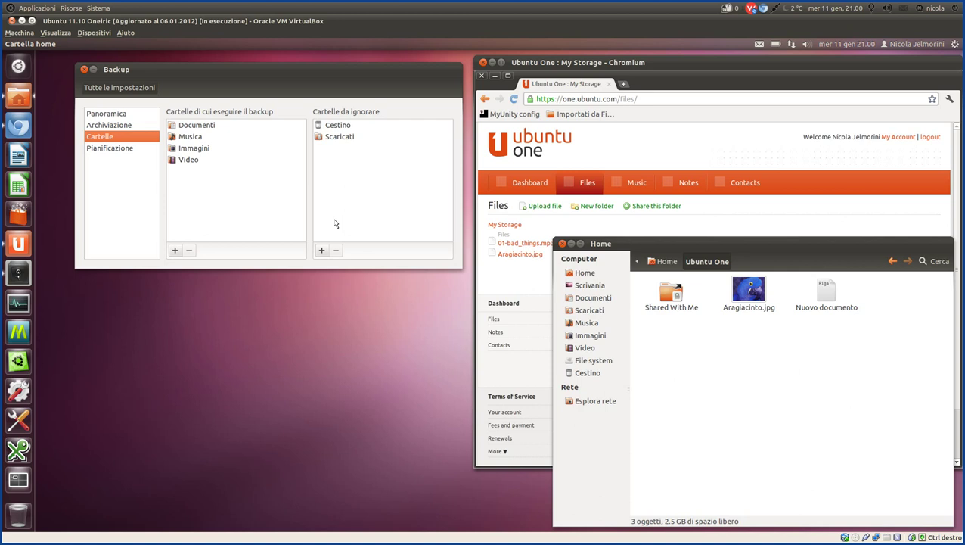
Keep the backup schedule at Ogni settimana and retention at Almeno tre mesi.
left_click(111, 148)
left_click(323, 116)
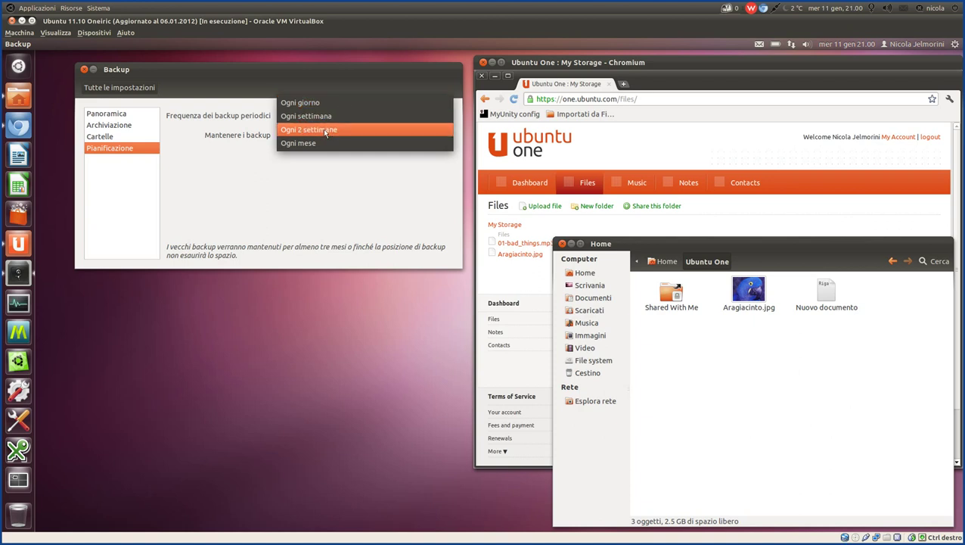
left_click(324, 215)
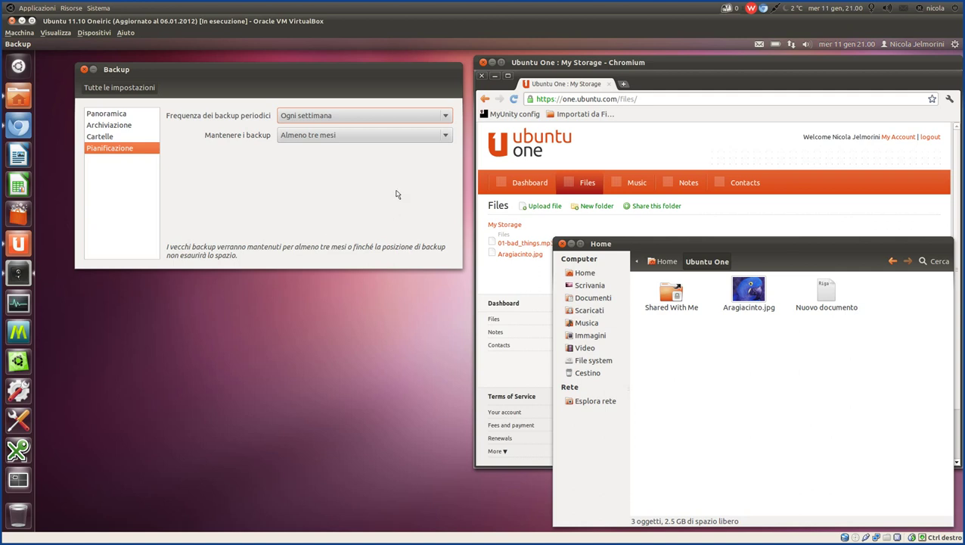
left_click(360, 137)
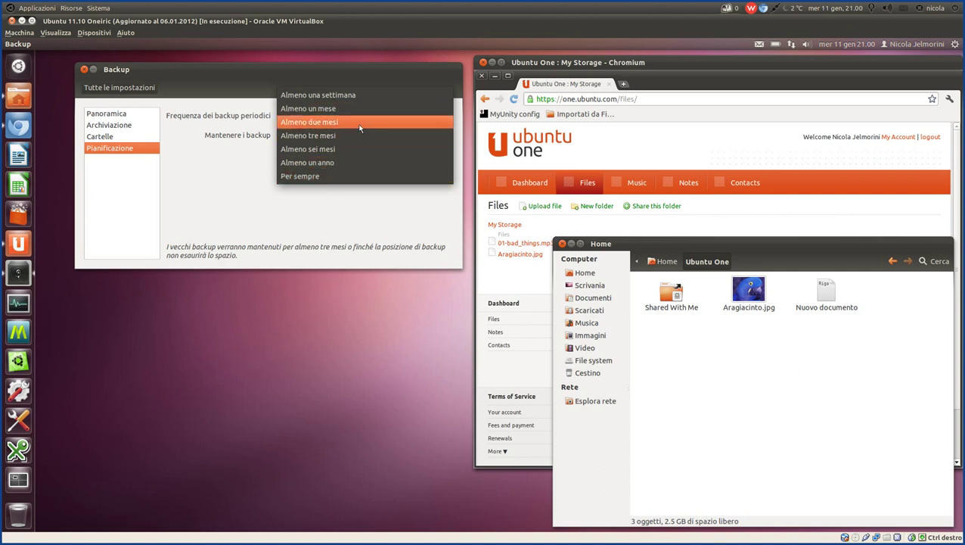
left_click(358, 135)
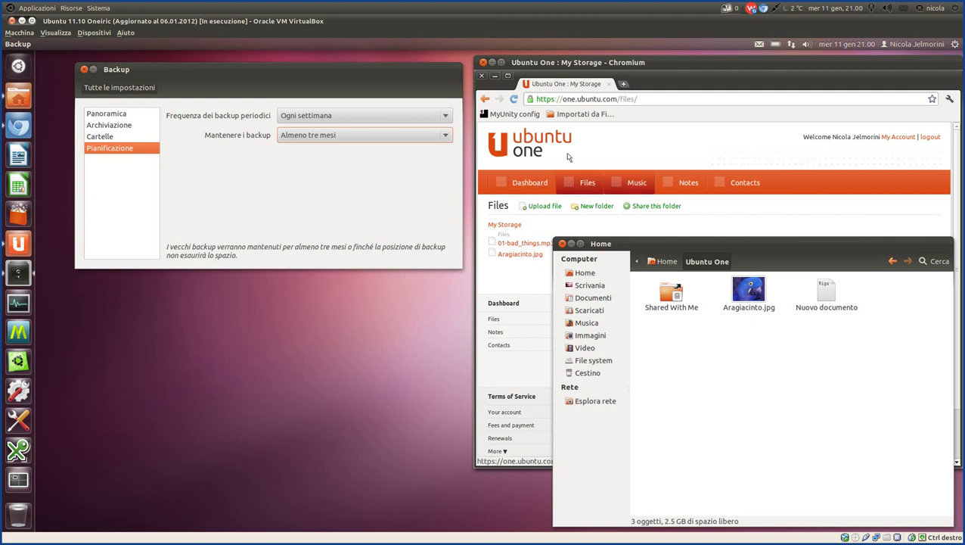
left_click(677, 151)
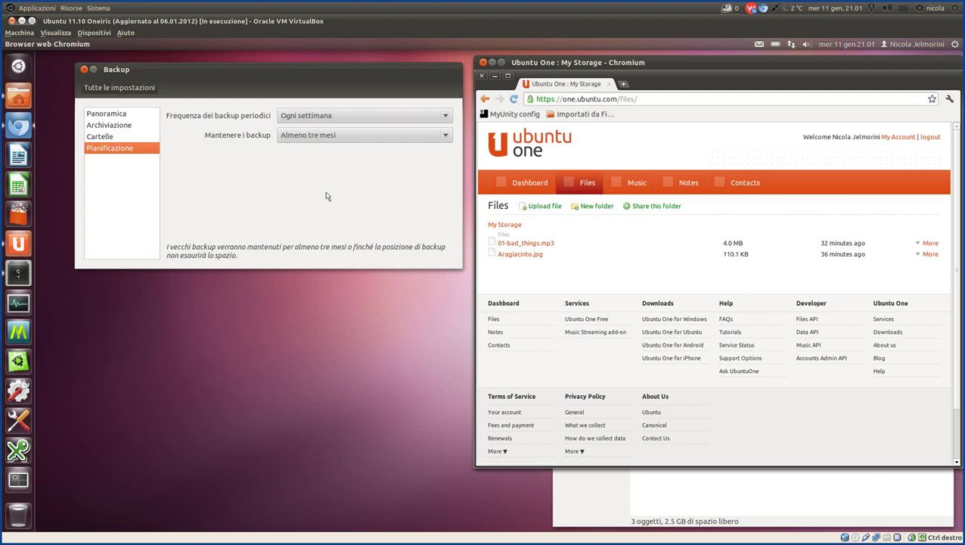
left_click(347, 136)
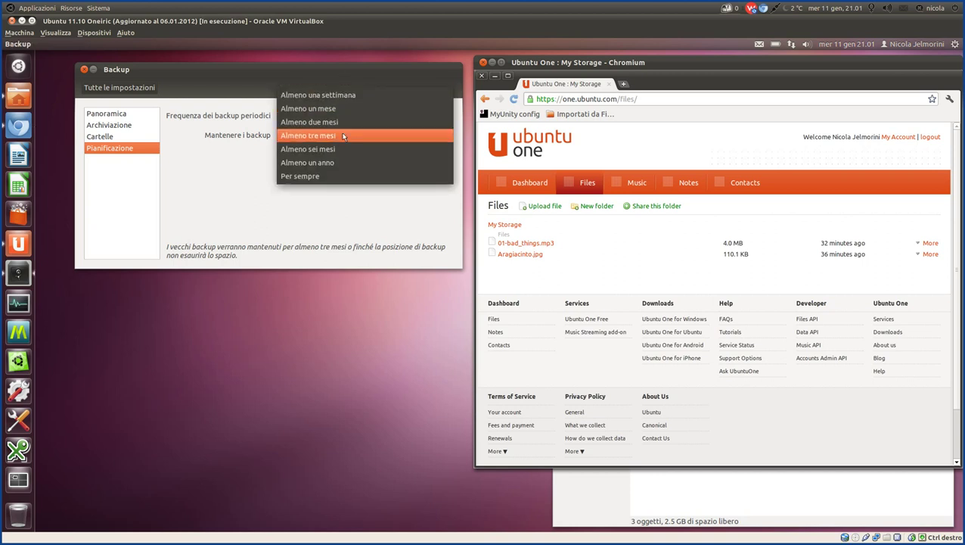
left_click(343, 136)
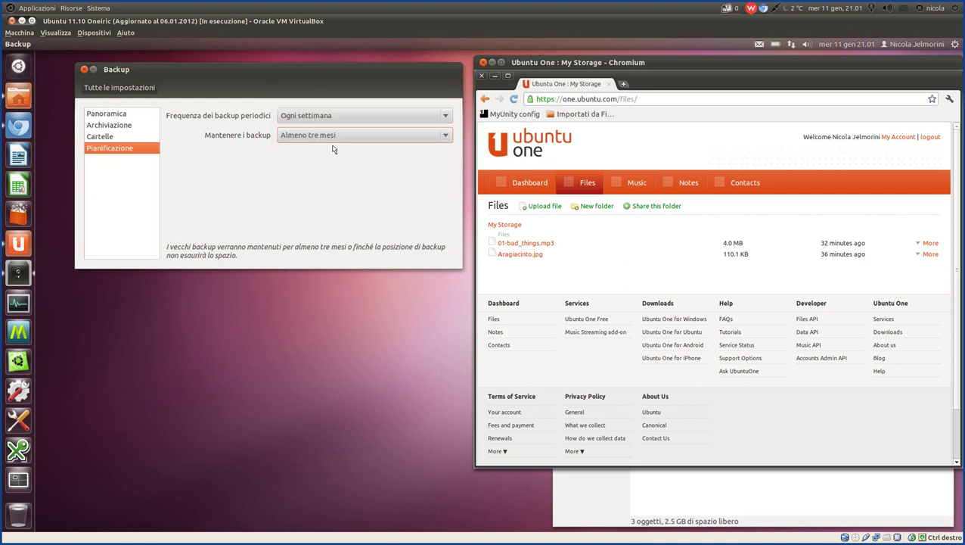
From Panoramica, leave Backup automatici off and start Esegui backup ora.
left_click(94, 114)
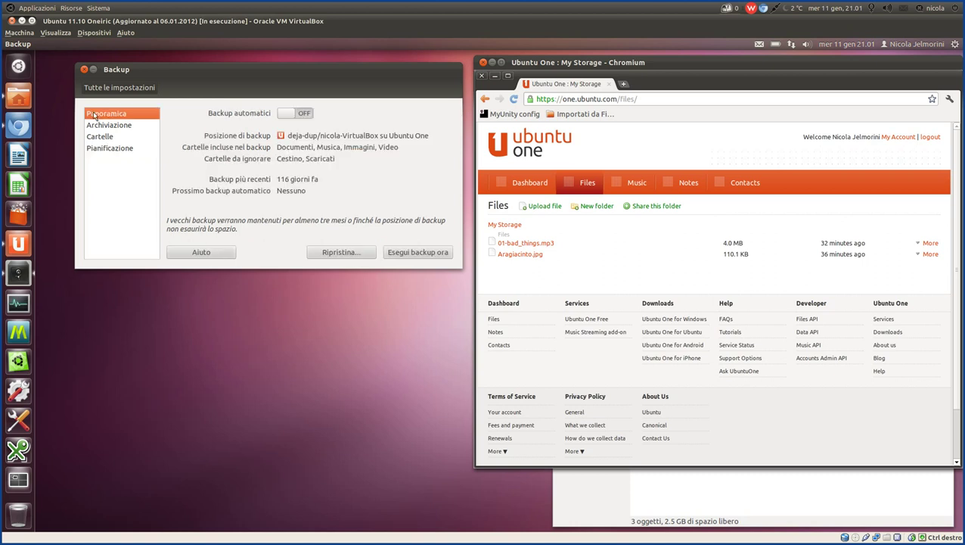
left_click(281, 116)
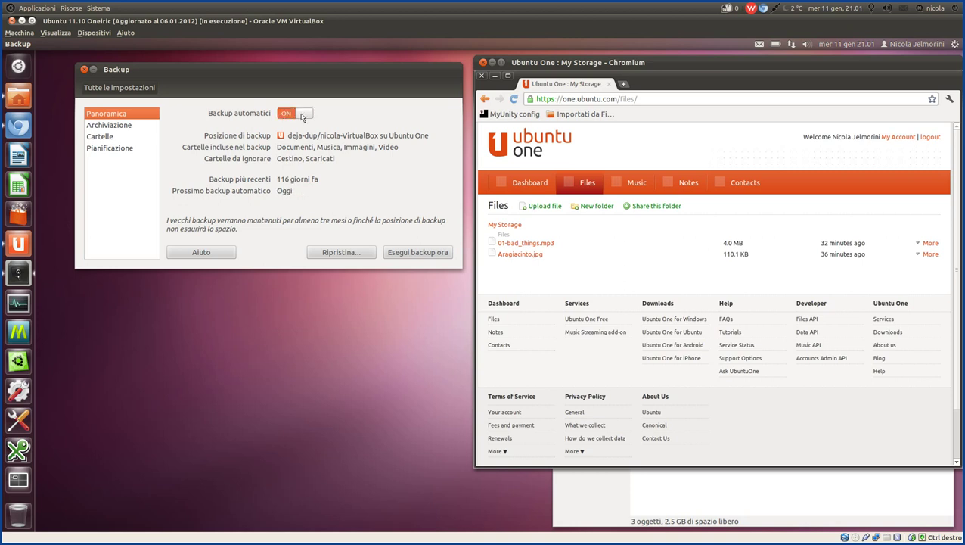
left_click(306, 115)
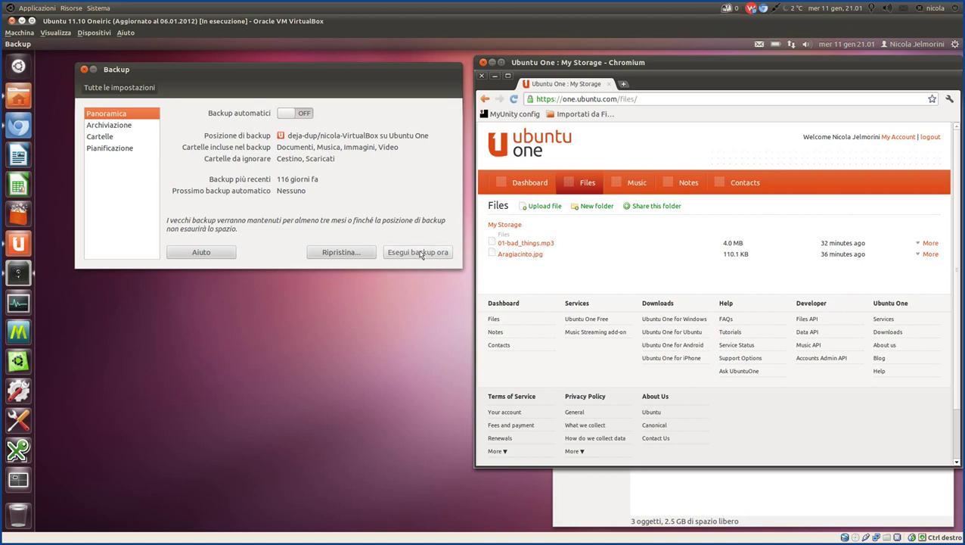
left_click(422, 253)
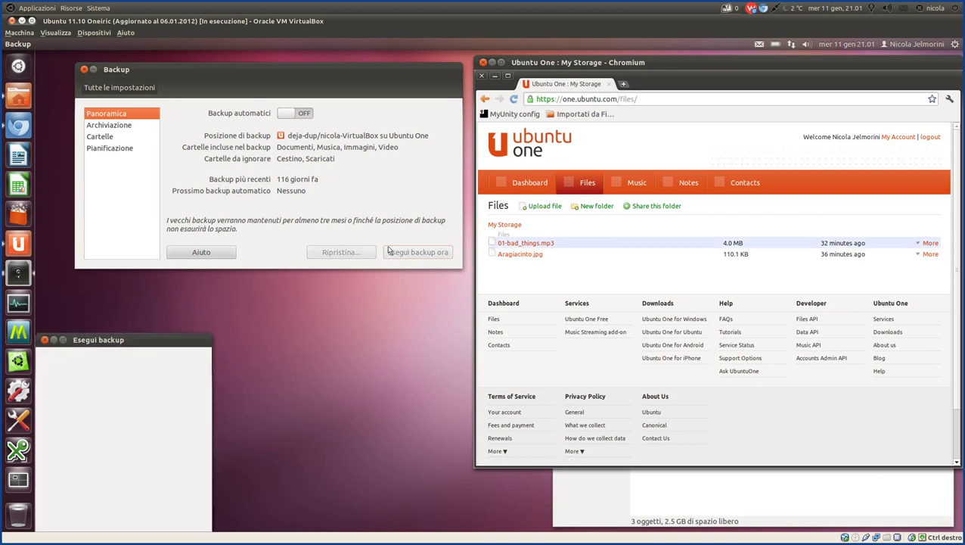
Enter and confirm the backup encryption password, have it remembered, and continue.
left_click_drag(107, 339, 244, 262)
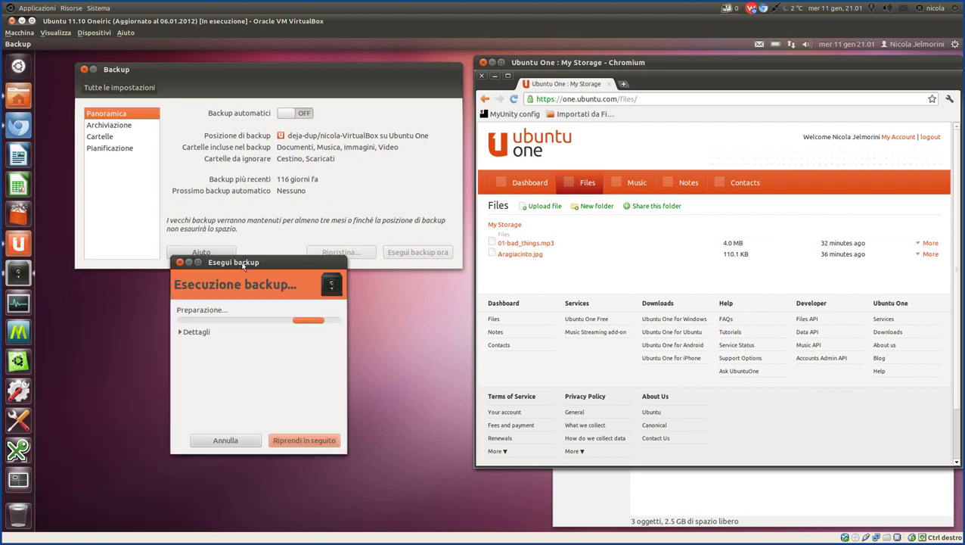
left_click(183, 335)
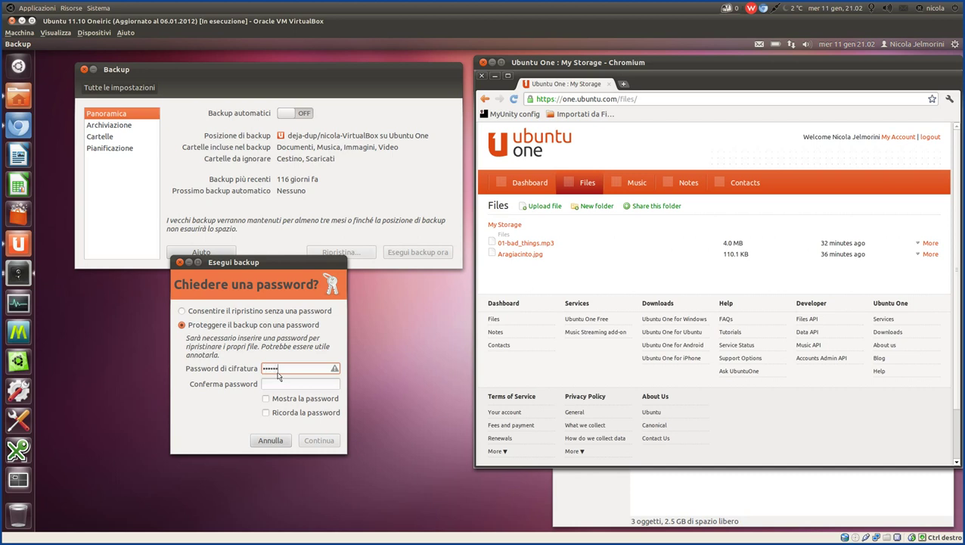
key("Tab")
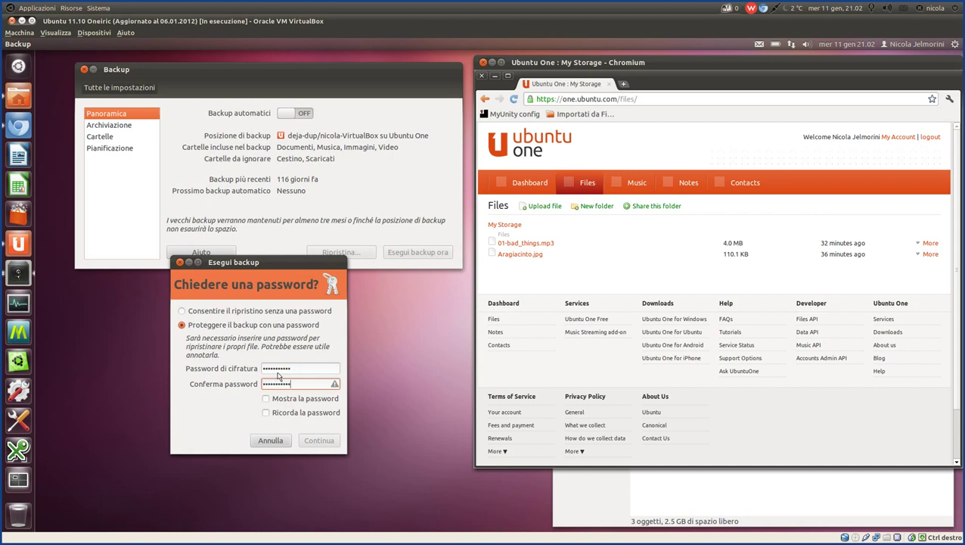
left_click(265, 413)
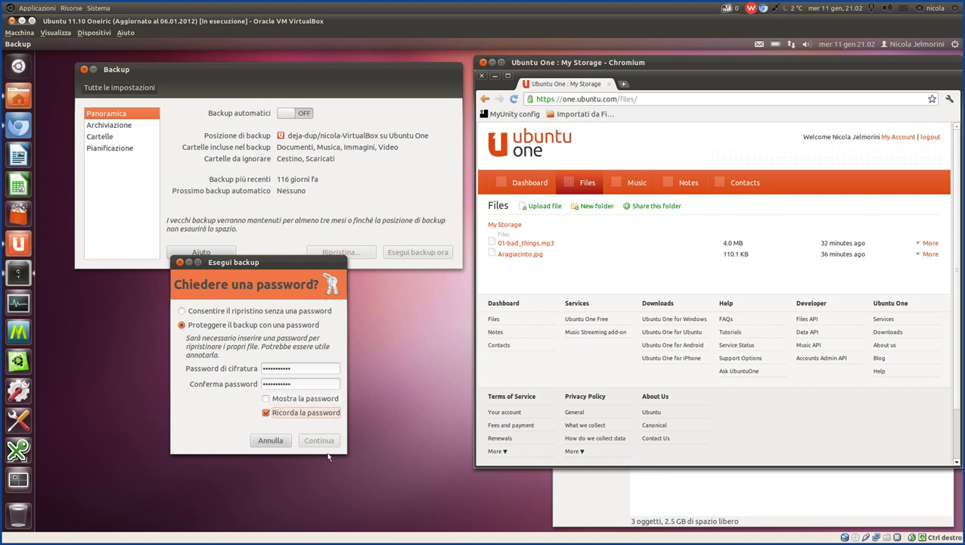
double_click(303, 371)
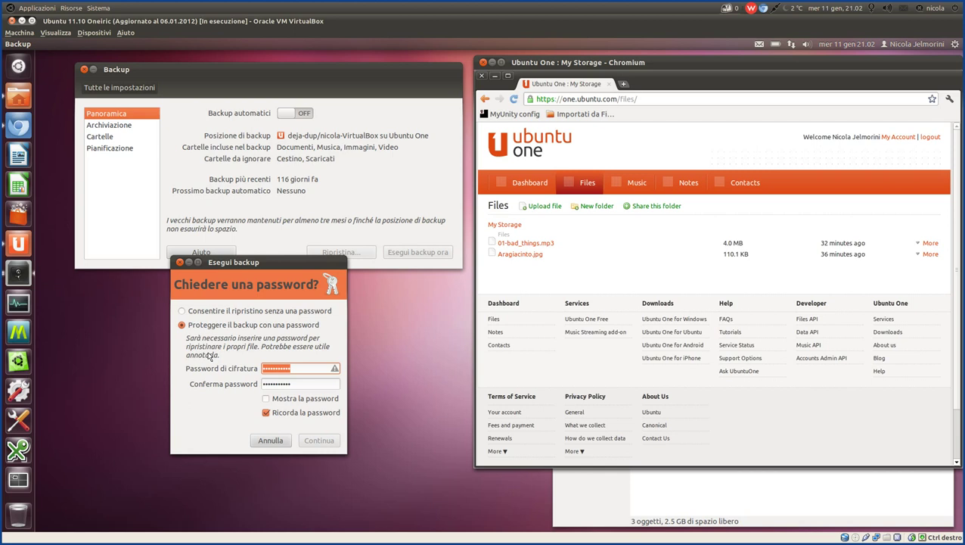
type("••••••")
key("Tab")
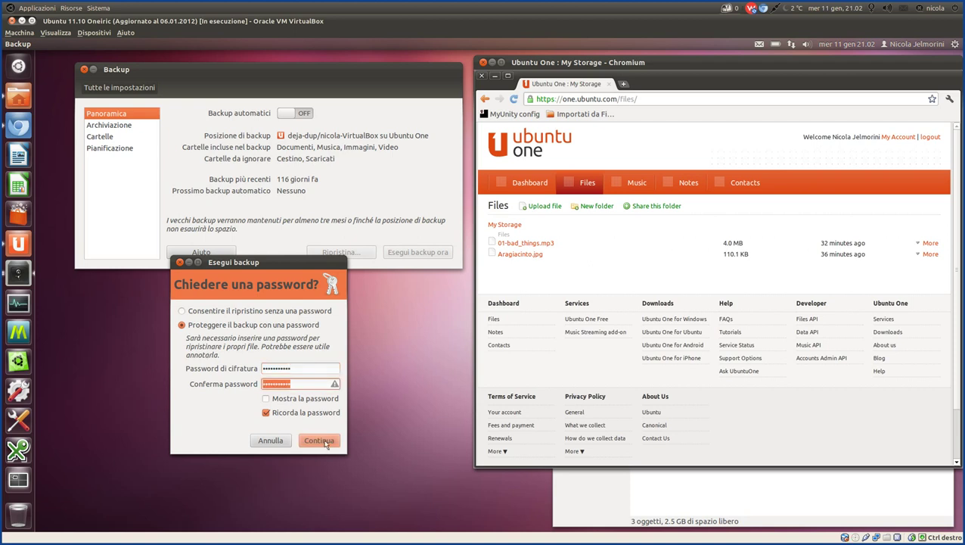
type("•••••••••••")
left_click(314, 446)
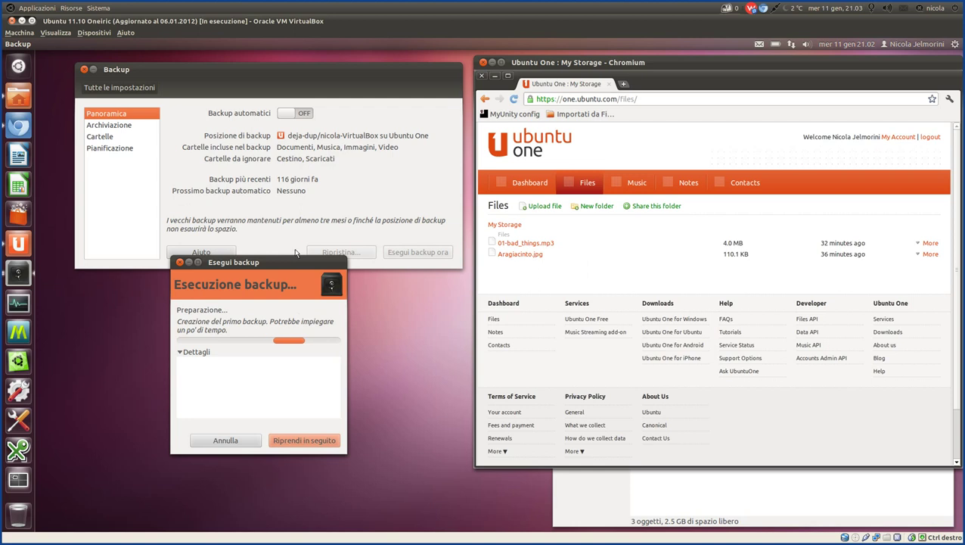
Move the backup progress window aside and reload the online Files listing.
left_click_drag(295, 259, 278, 211)
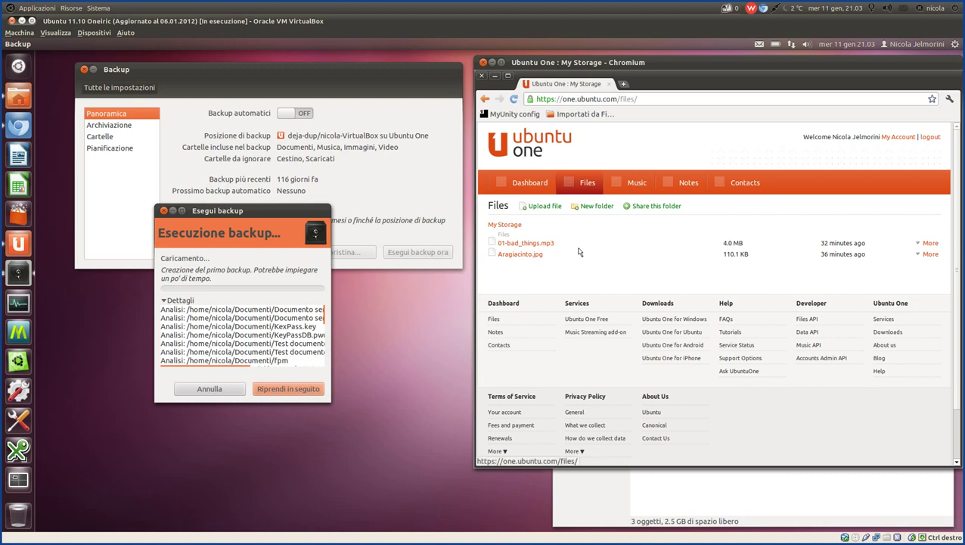
left_click(577, 182)
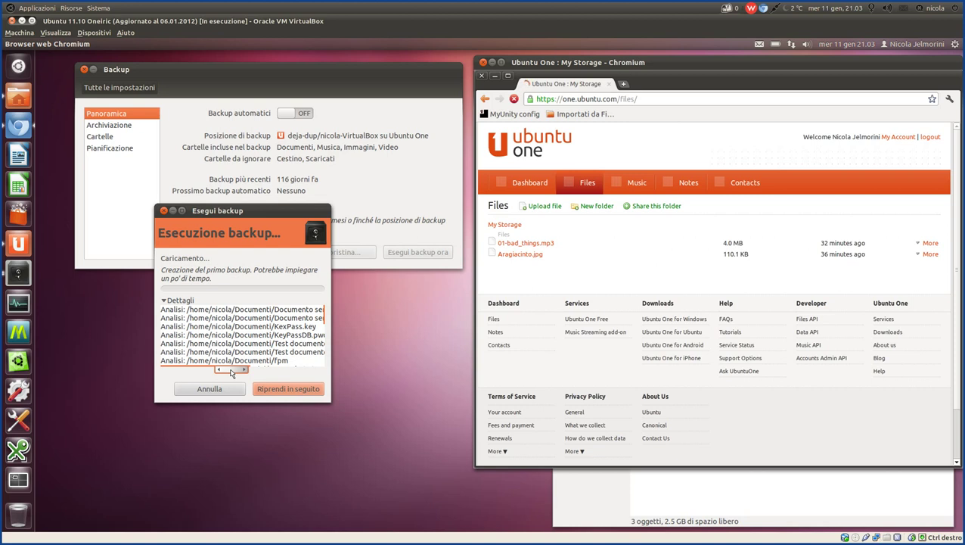
left_click_drag(231, 373, 176, 372)
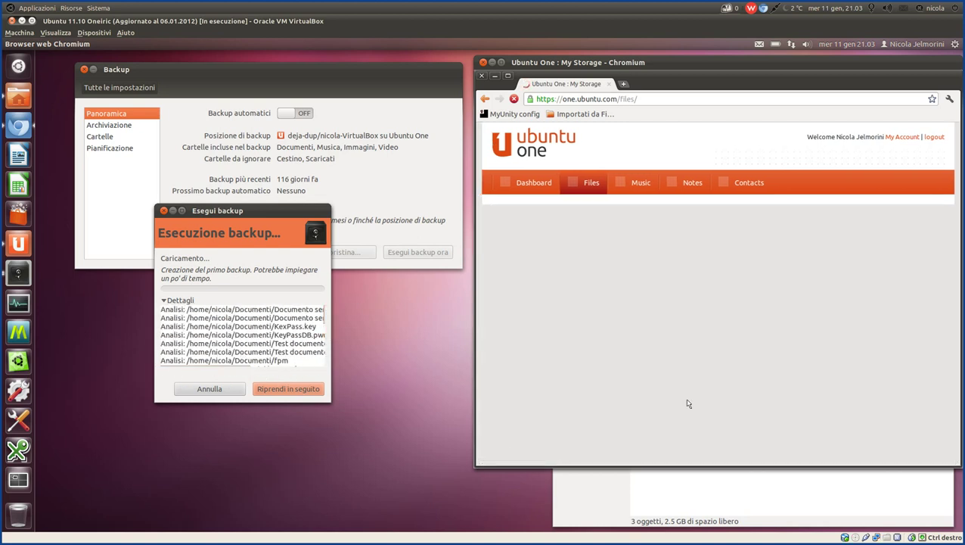
Open the Ubuntu One folder from the home folder in the file manager.
left_click(715, 496)
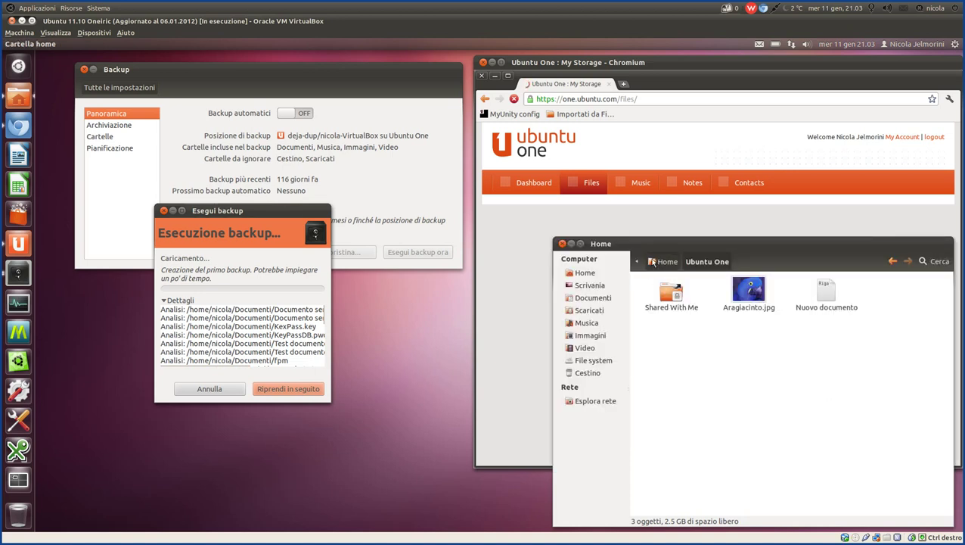
left_click(652, 262)
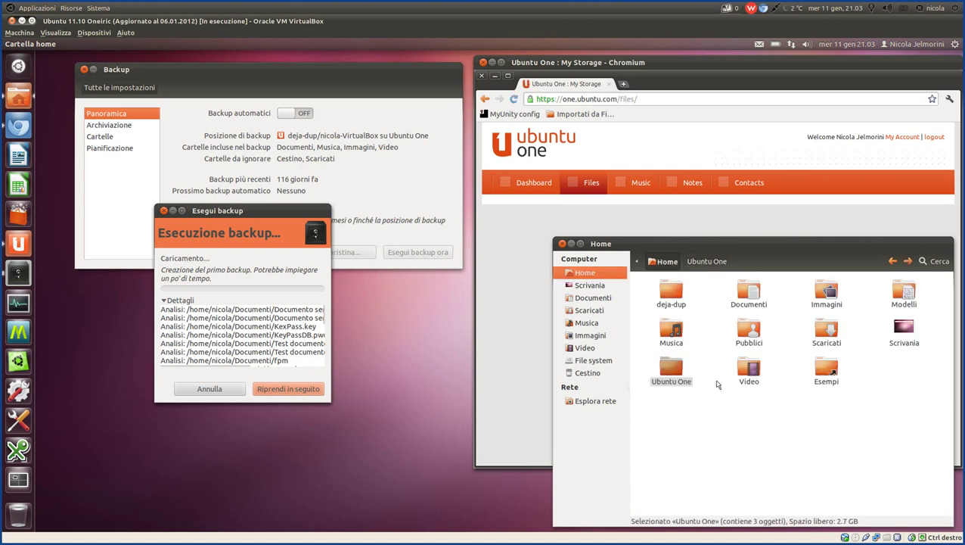
double_click(672, 370)
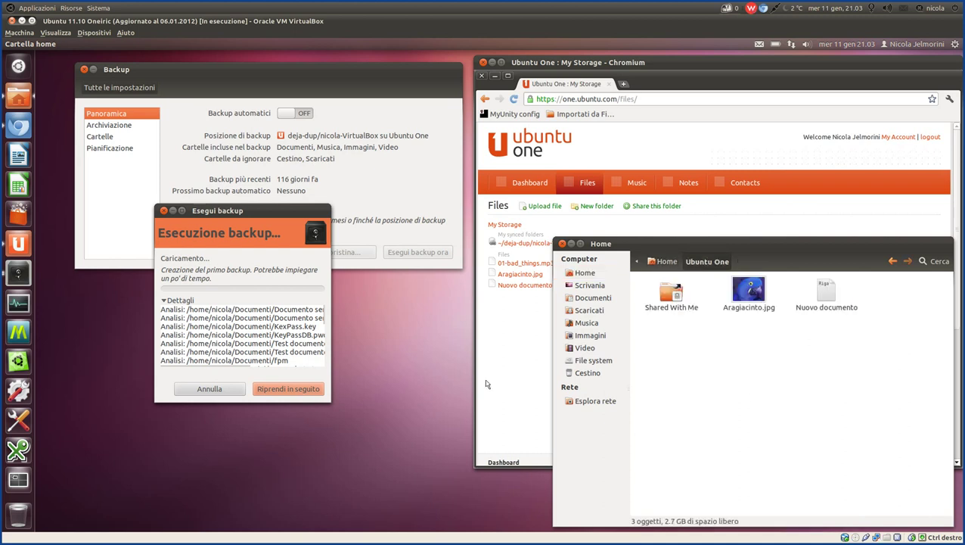
Open deja-dup/nicola-VirtualBox on the Ubuntu One site and minimise both Déjà Dup windows.
left_click(517, 372)
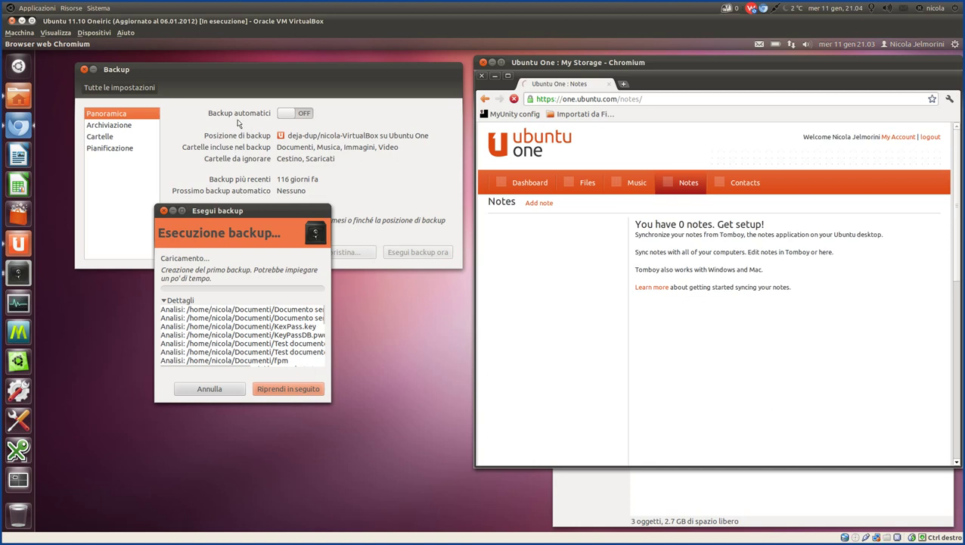
left_click_drag(255, 212, 248, 124)
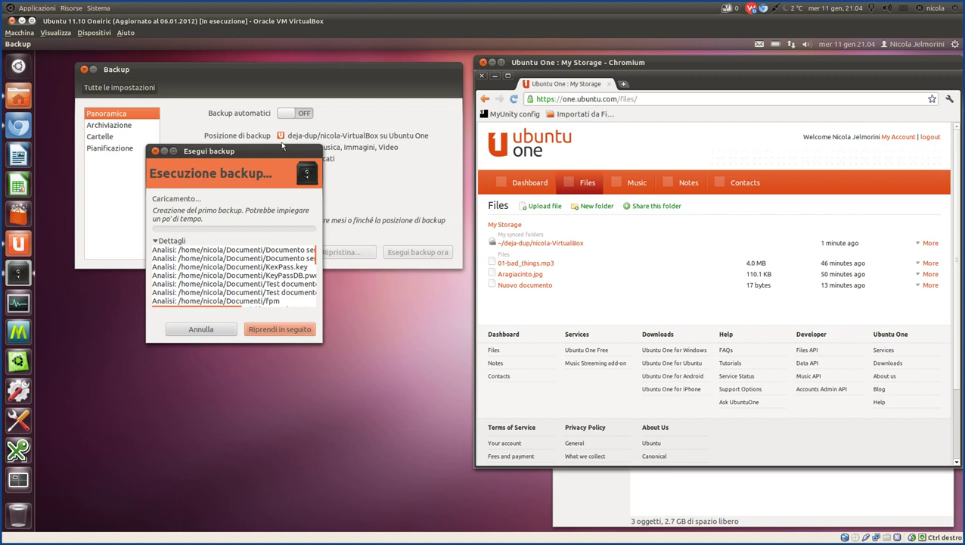
left_click(531, 256)
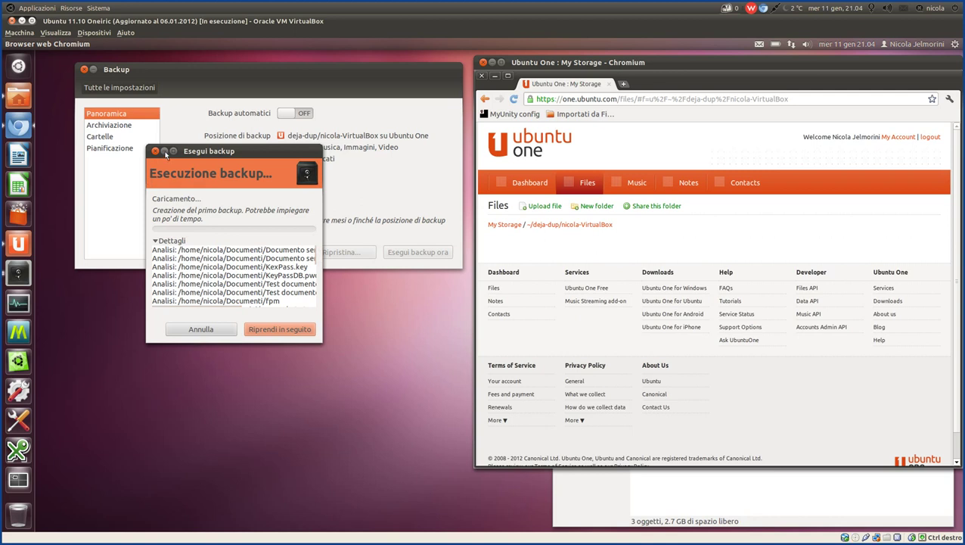
left_click(165, 152)
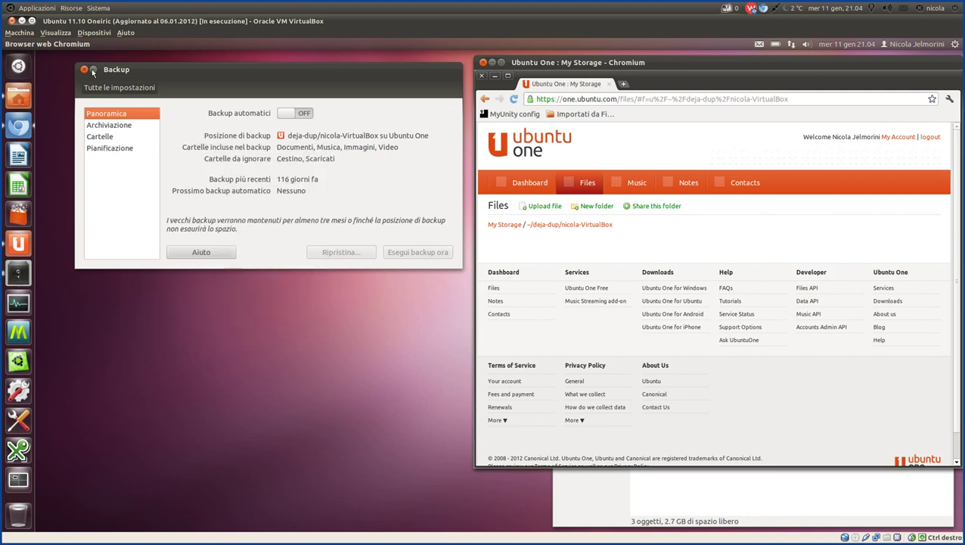
left_click(92, 70)
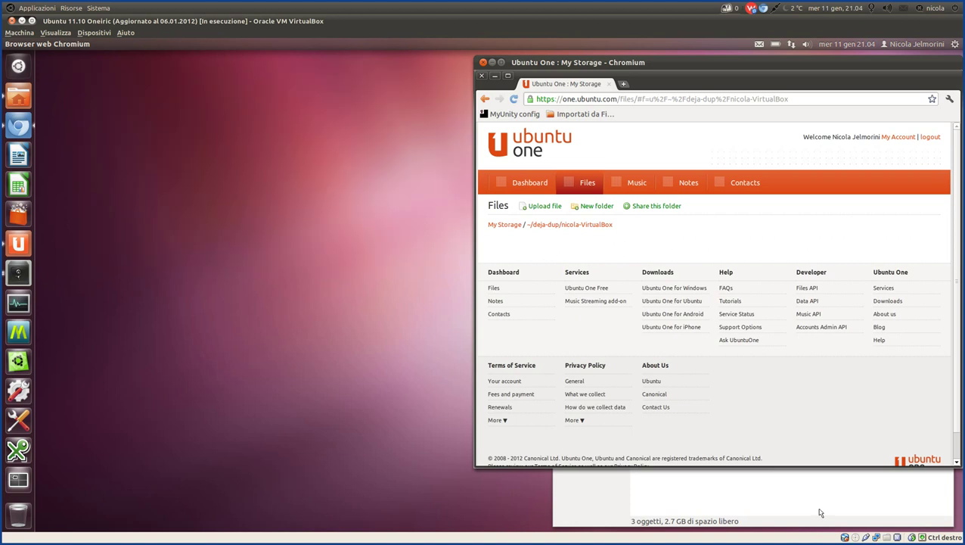
Check Cartelle cloud in the Ubuntu One control panel, then return to My Storage online.
left_click(28, 248)
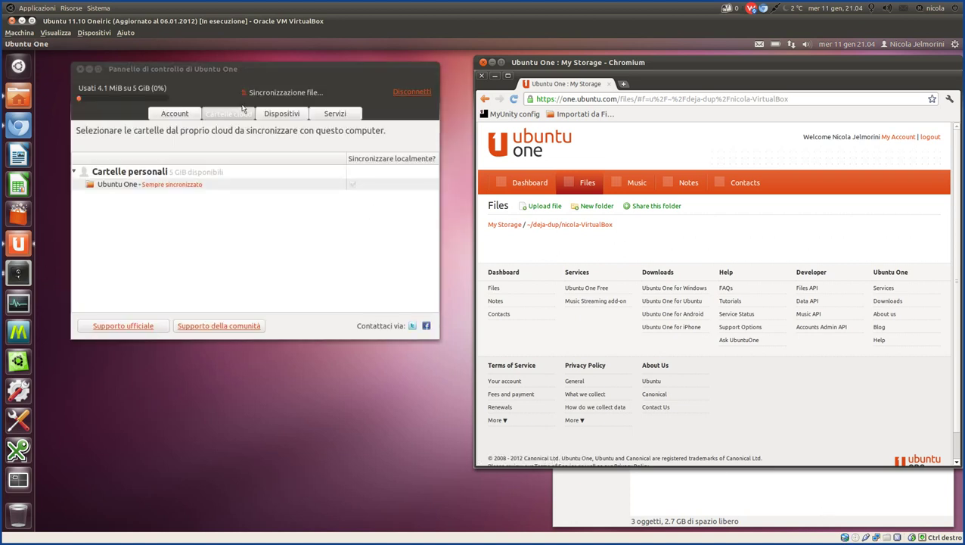
left_click(785, 504)
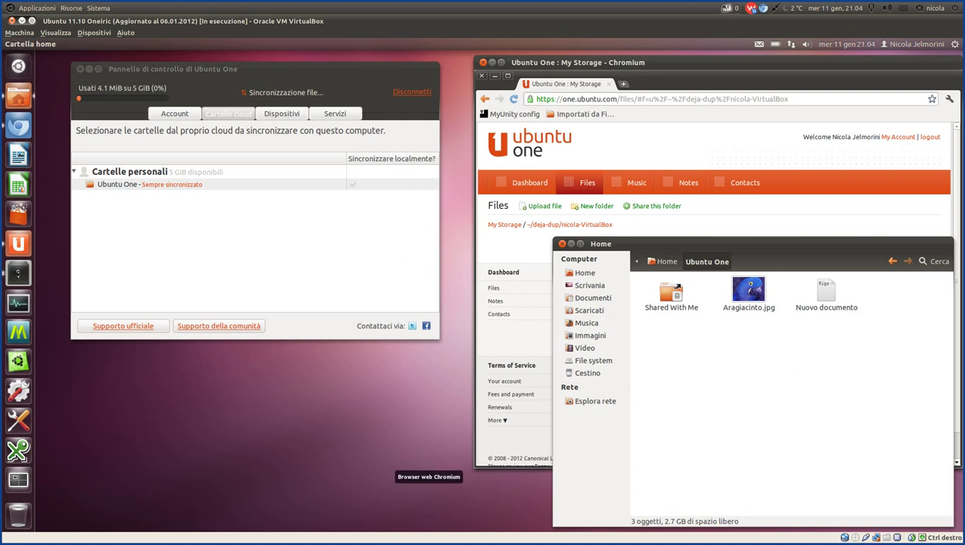
mouse_move(408, 534)
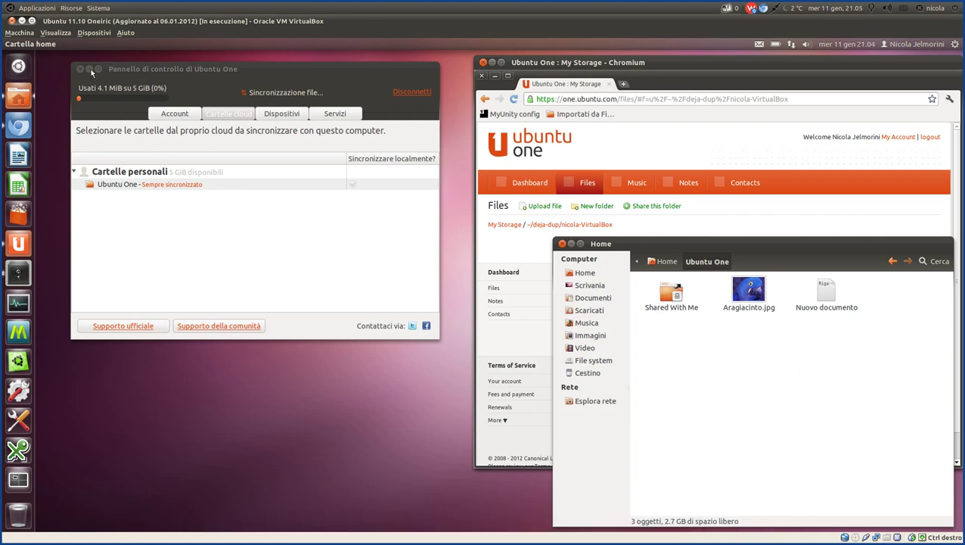
left_click(583, 184)
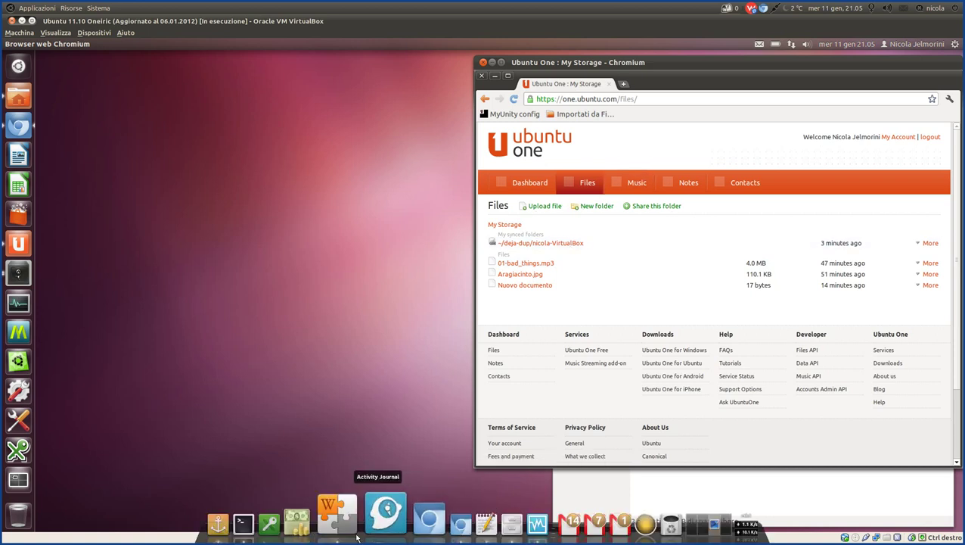
Open Zim's Vantaggi di Ubuntu One note and highlight its 'backup su U1' points.
left_click(353, 533)
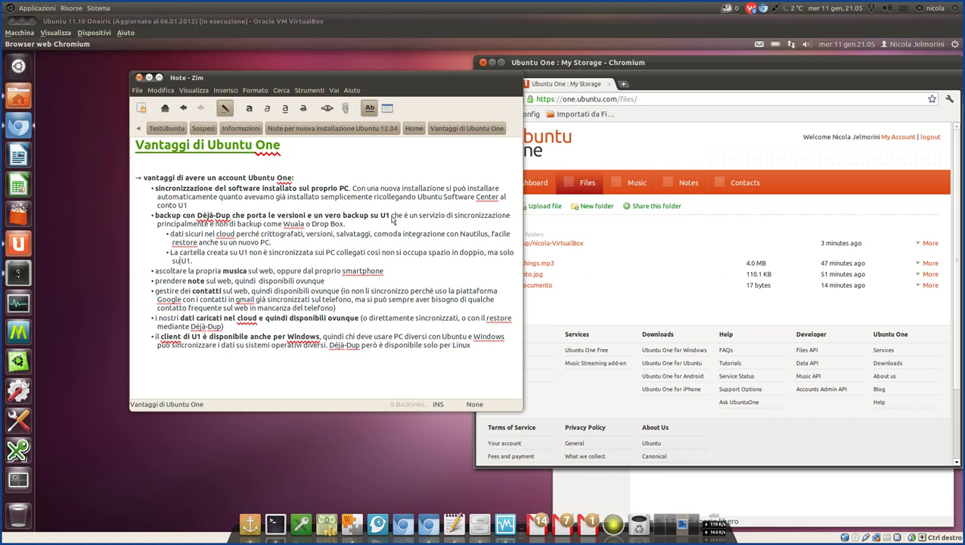
left_click_drag(380, 216, 446, 218)
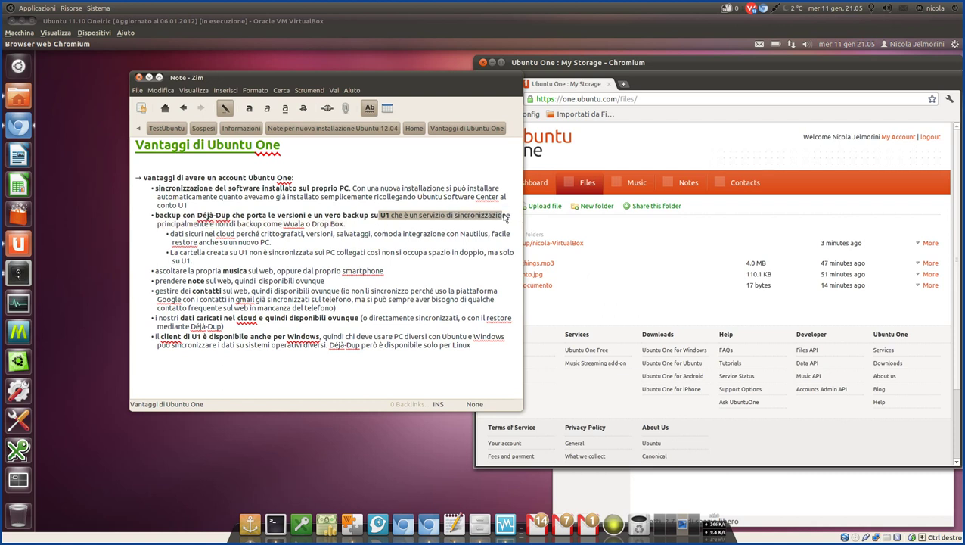
left_click_drag(390, 216, 355, 227)
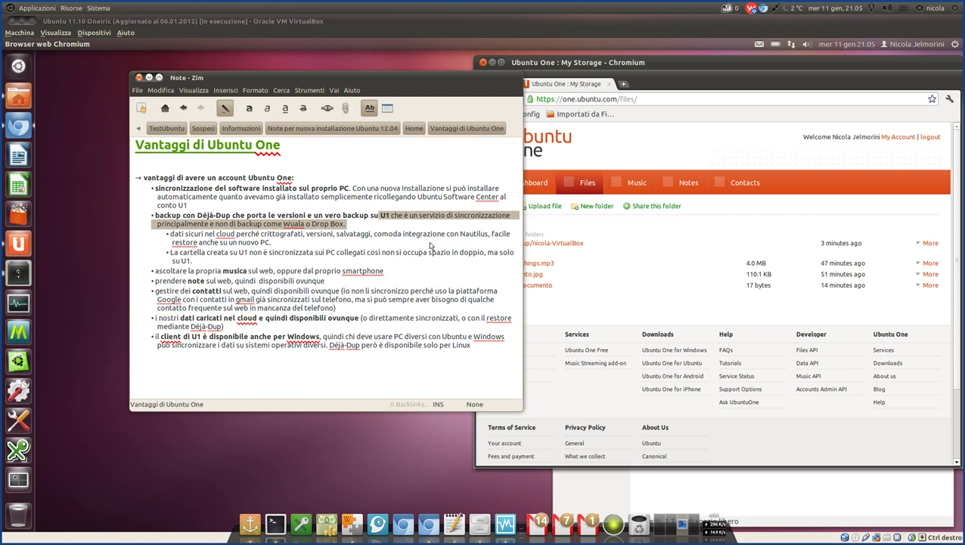
left_click(391, 217)
left_click_drag(393, 217, 340, 217)
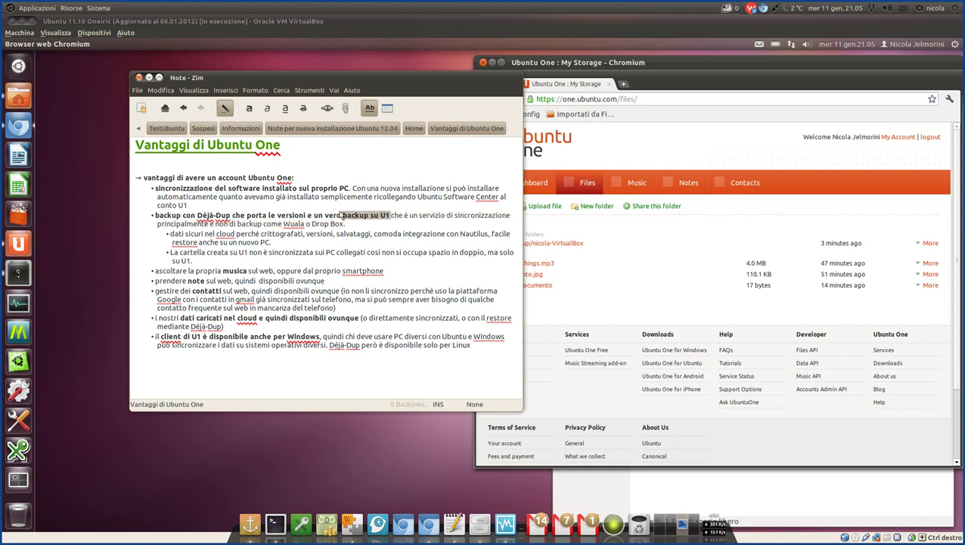
left_click(426, 217)
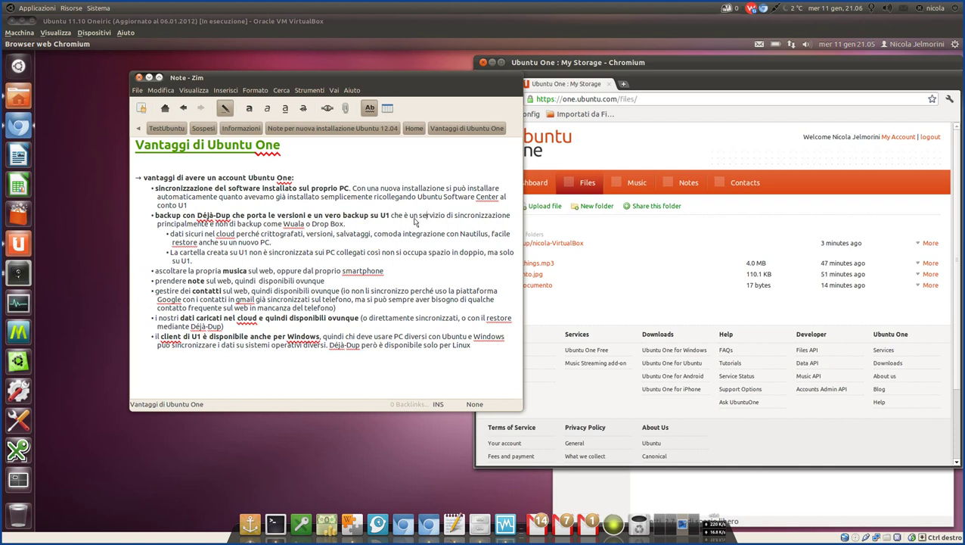
left_click_drag(511, 219, 230, 218)
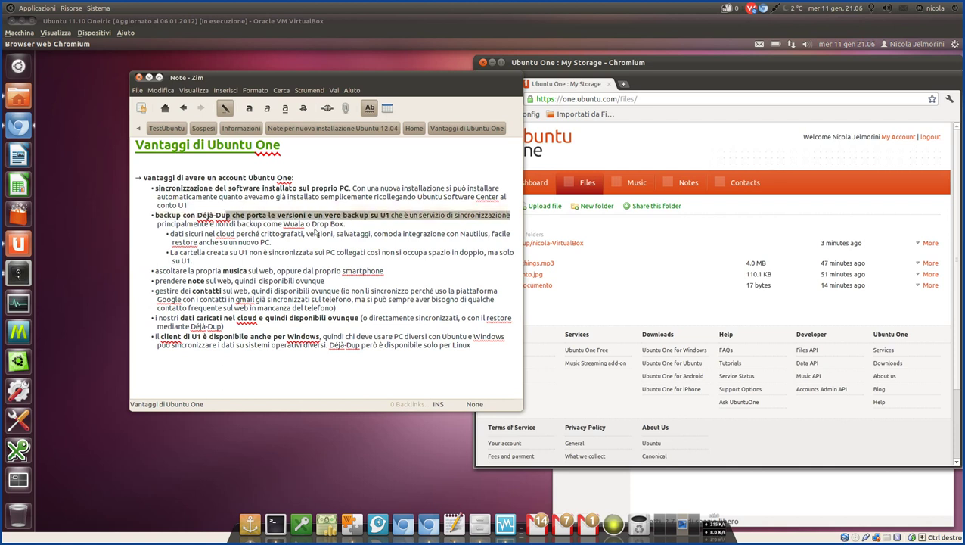
left_click(360, 229)
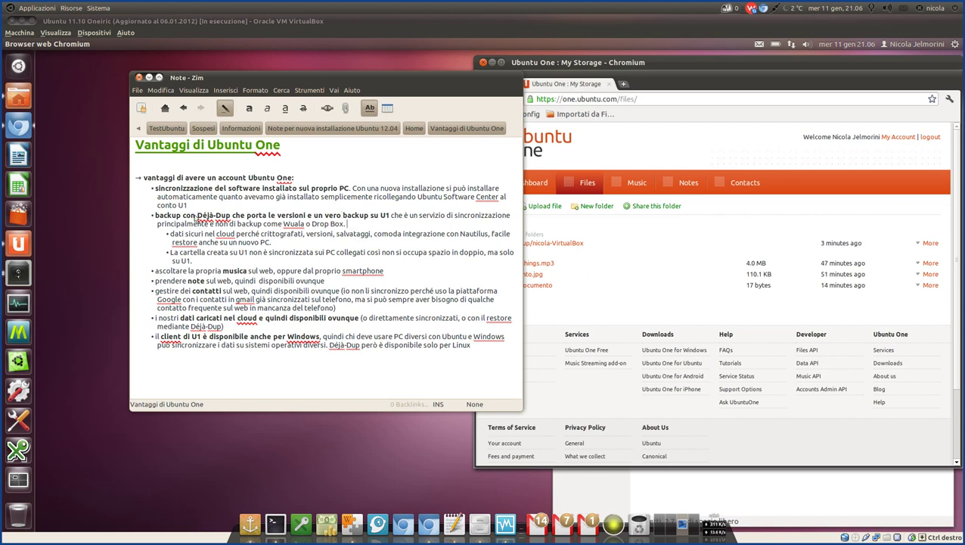
Highlight the Déjà-Dup backup bullet and its sub-bullets in the note.
triple_click(194, 262)
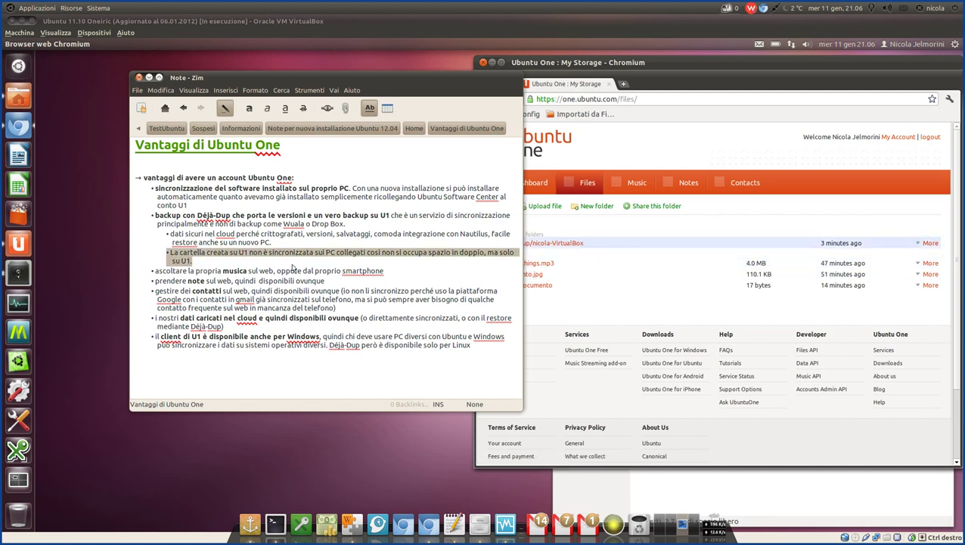
left_click(212, 262)
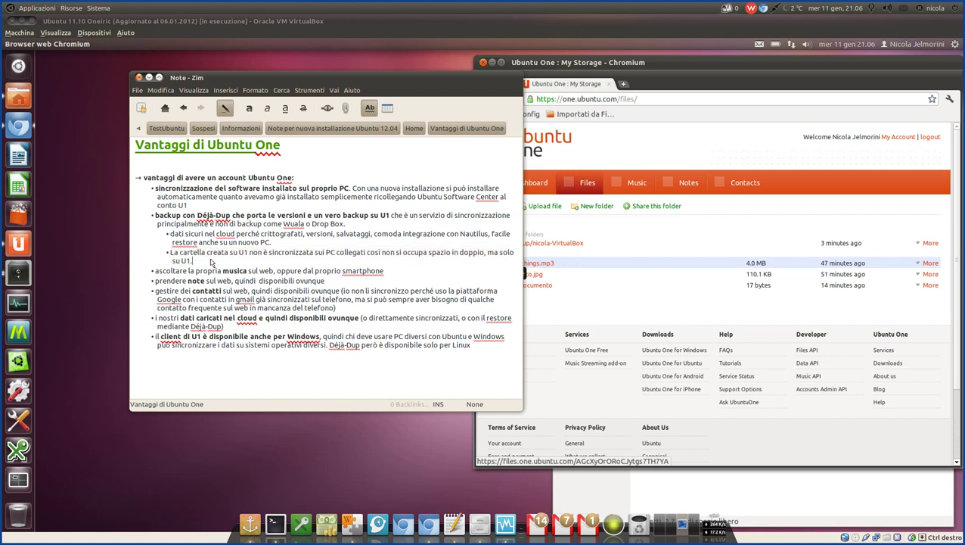
left_click_drag(211, 263, 162, 236)
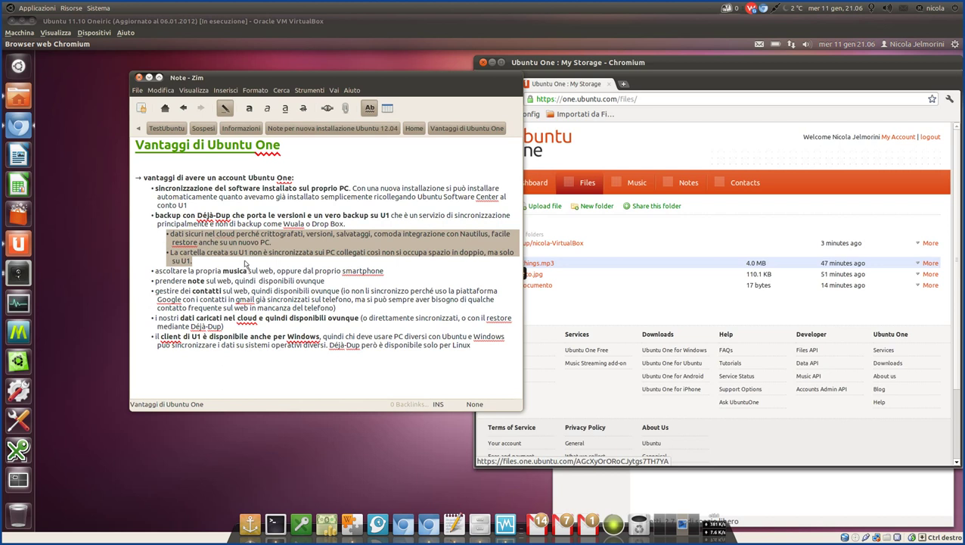
left_click(204, 262)
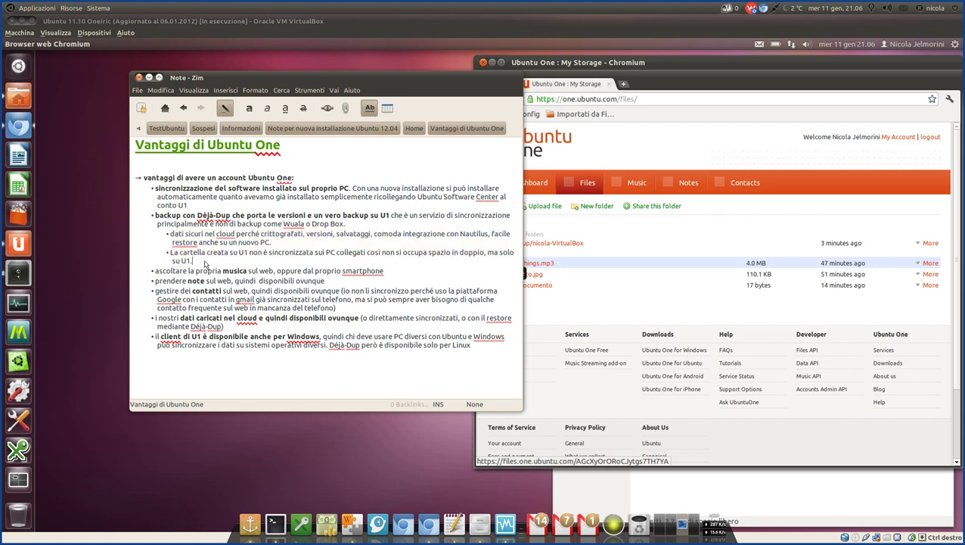
left_click_drag(194, 216, 247, 219)
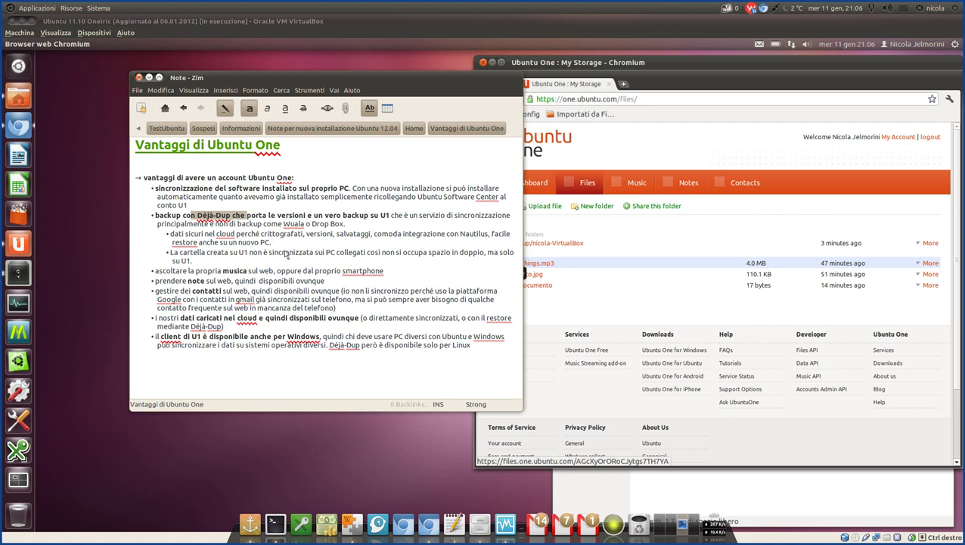
left_click_drag(196, 263, 158, 216)
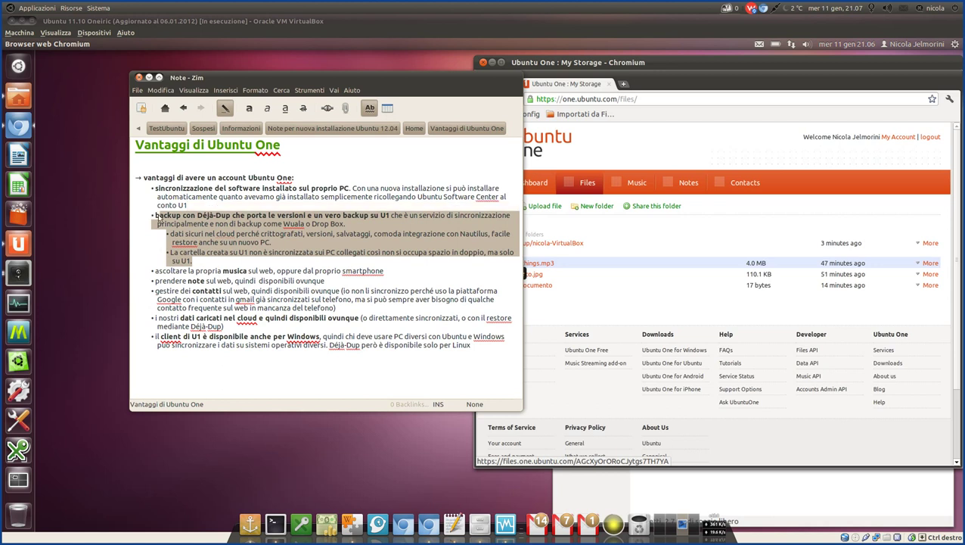
left_click(277, 234)
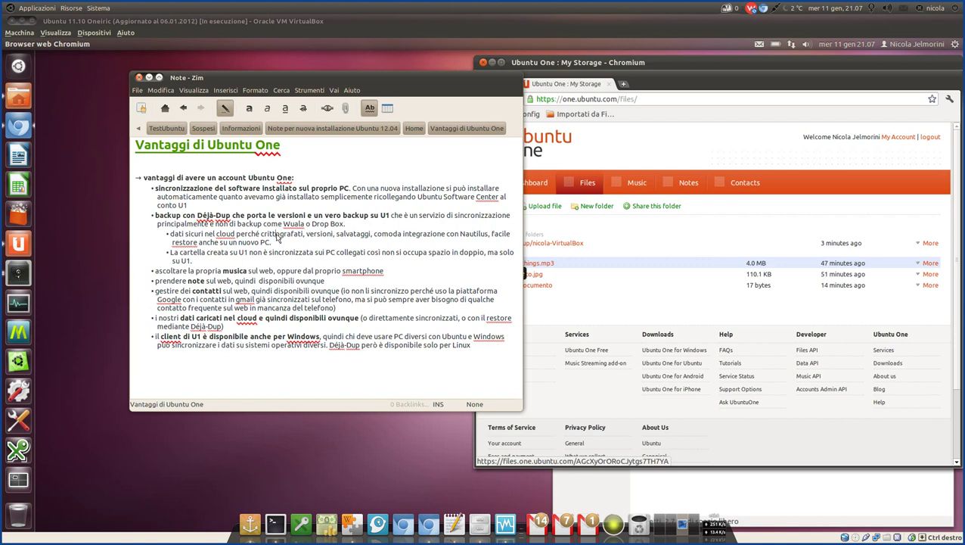
Highlight the 'ascoltare la propria musica' bullet.
double_click(385, 216)
left_click(402, 226)
left_click_drag(399, 275, 265, 264)
left_click_drag(185, 269, 154, 273)
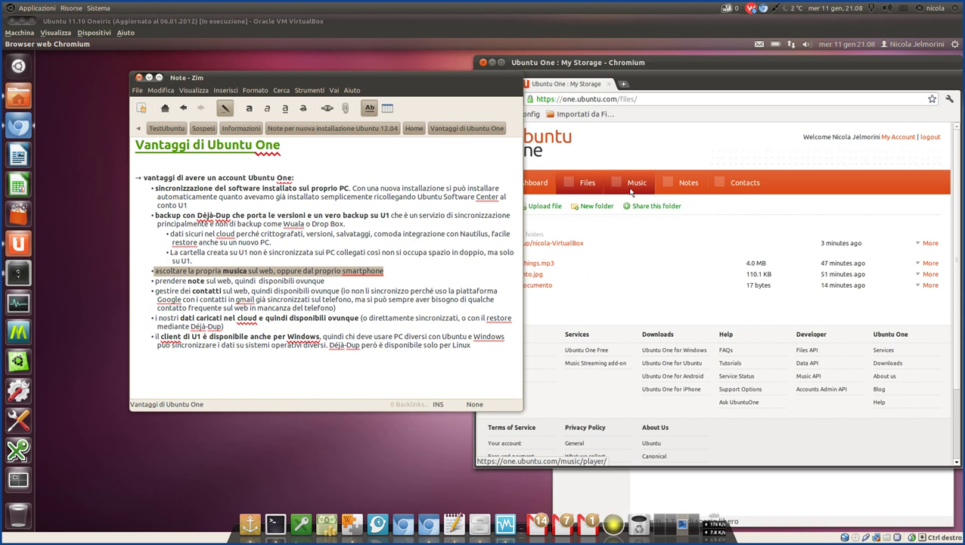
Open Ubuntu One's Music section, then switch to the browser window with songs matching 'bad'.
left_click_drag(438, 79, 392, 85)
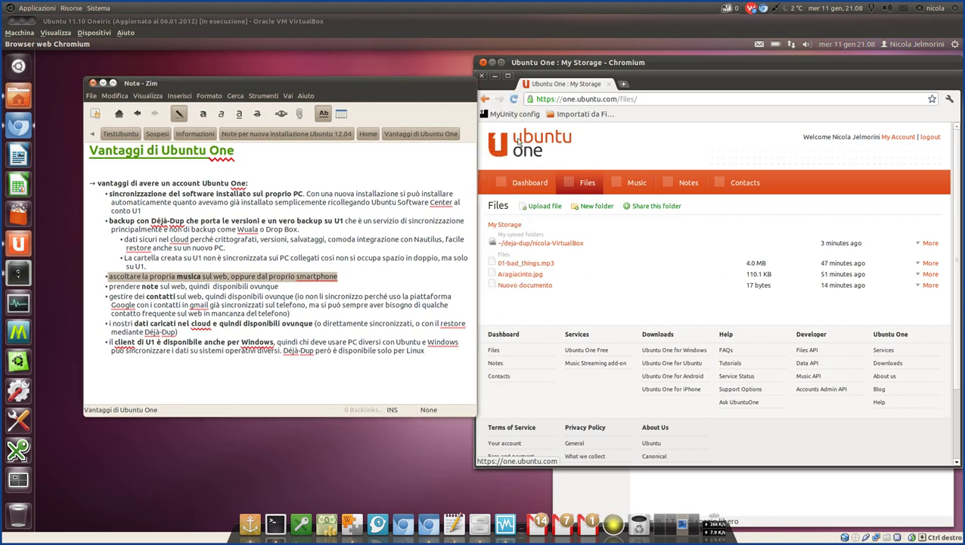
left_click(615, 184)
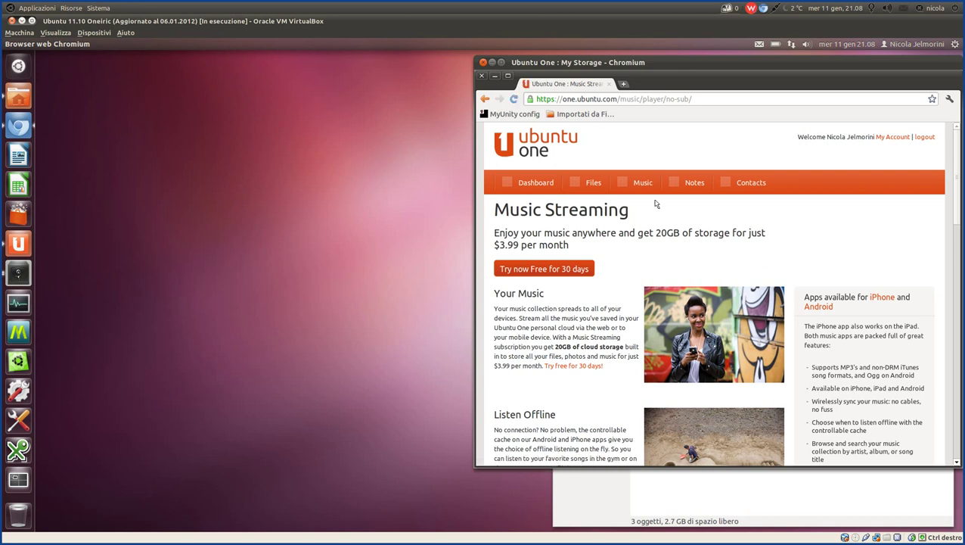
mouse_move(424, 519)
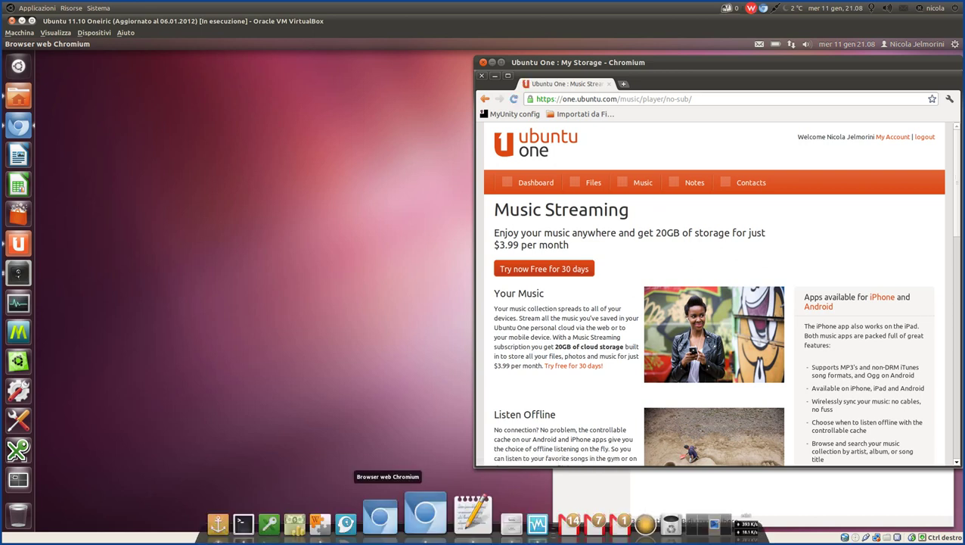
left_click(426, 529)
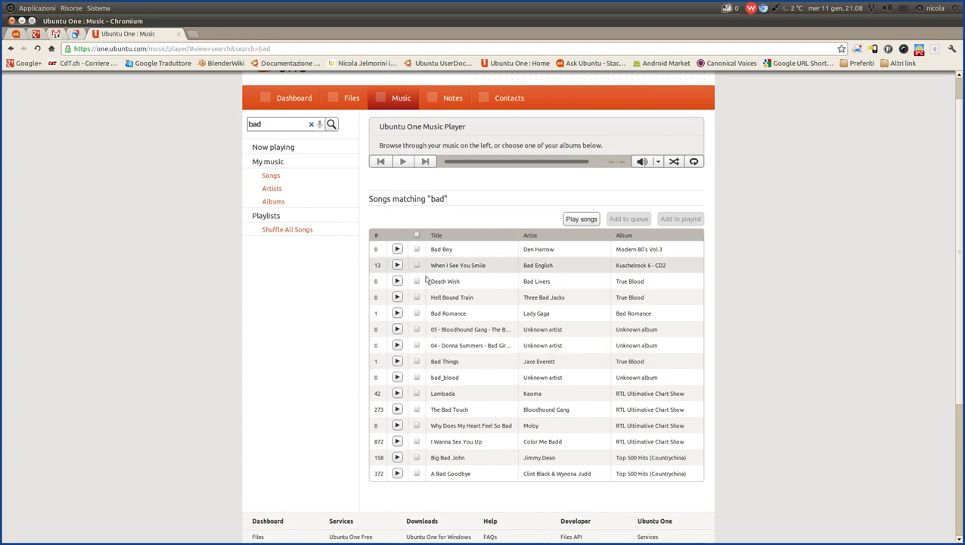
Select only Bad Things from the 'bad' results and start playing it.
left_click(417, 361)
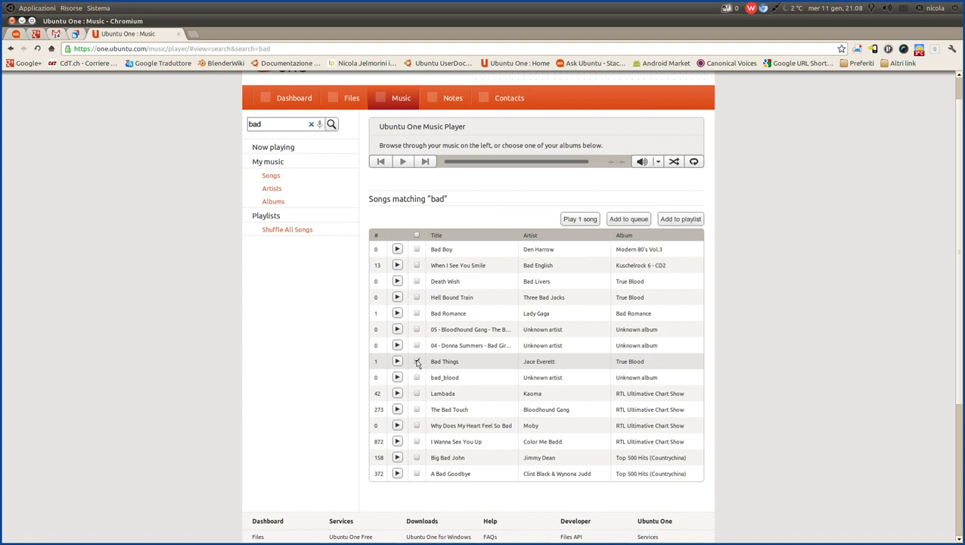
left_click(417, 282)
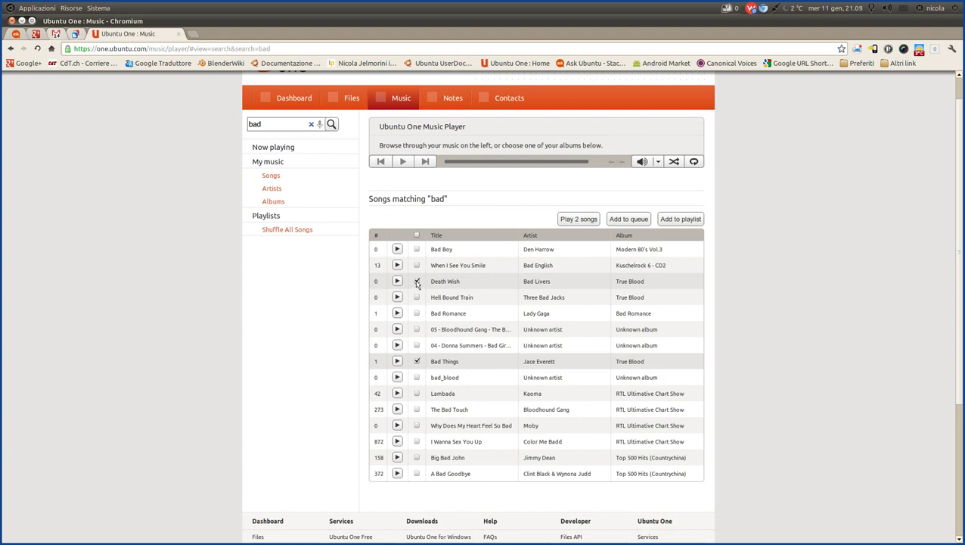
left_click(416, 282)
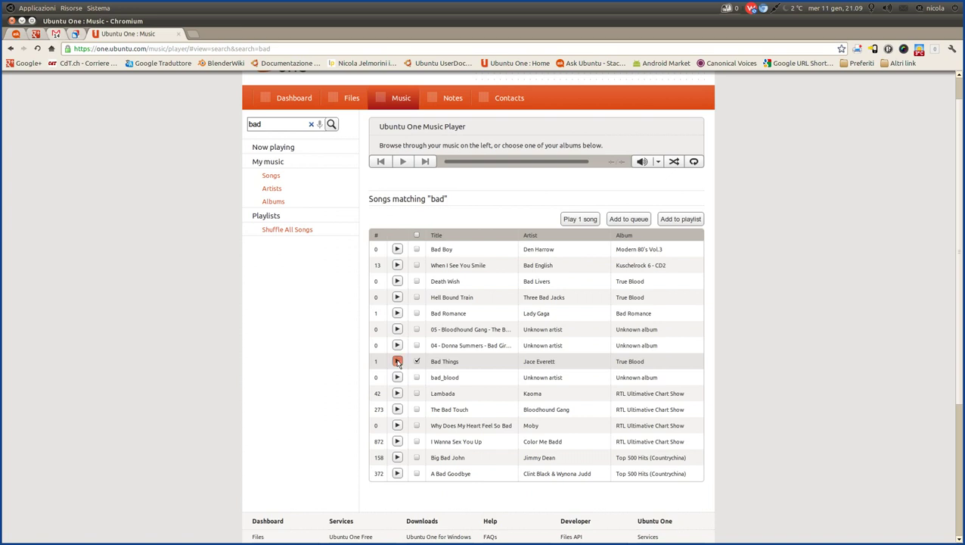
left_click(397, 362)
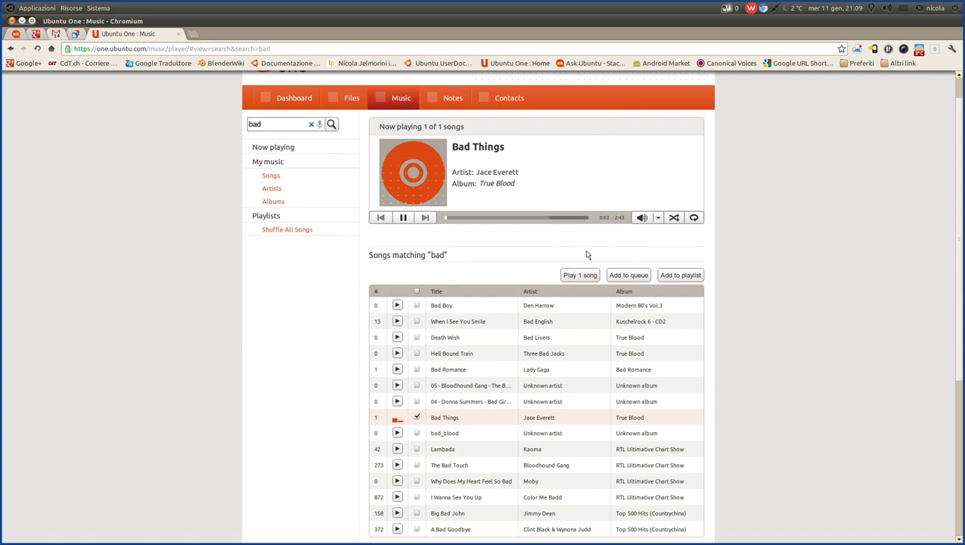
Lower the playback volume, mute it, then pause Bad Things.
left_click(658, 218)
left_click_drag(660, 139, 660, 158)
left_click(643, 218)
left_click(403, 218)
Return to the Ubuntu VM and open Ubuntu One's web Files section.
mouse_move(539, 537)
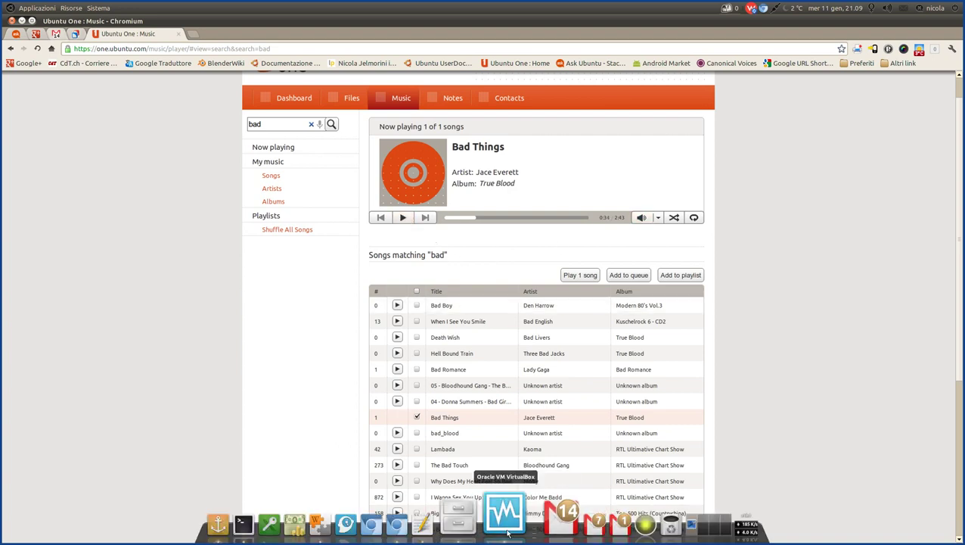
left_click(508, 533)
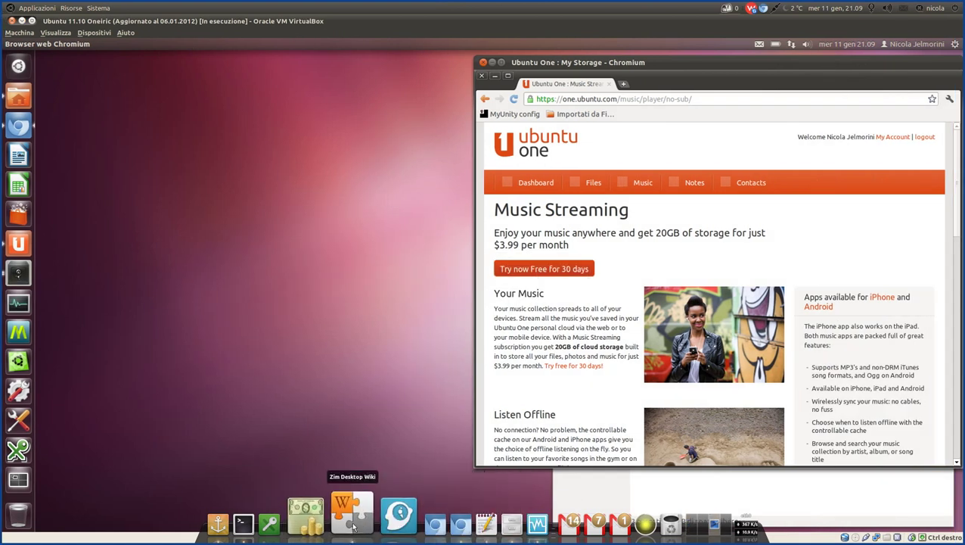
left_click(352, 522)
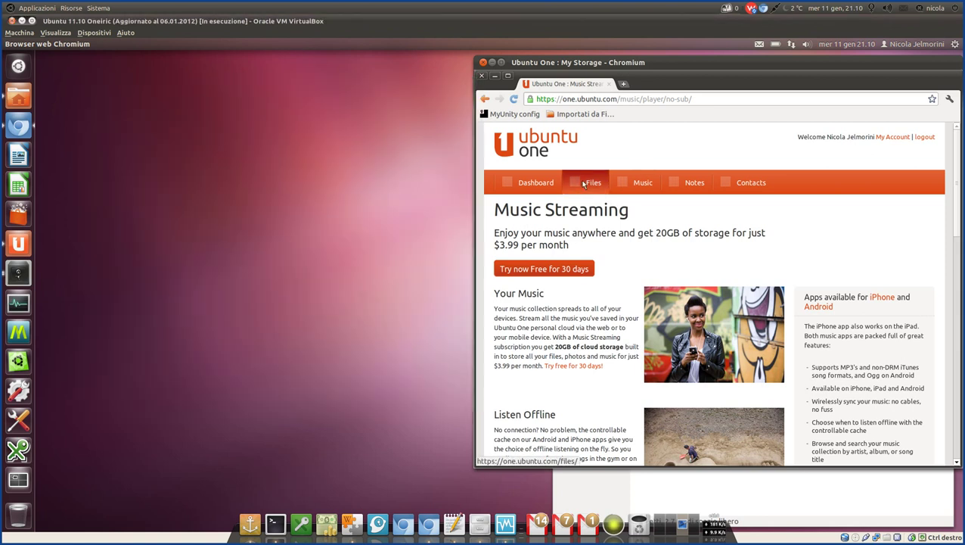
left_click(581, 183)
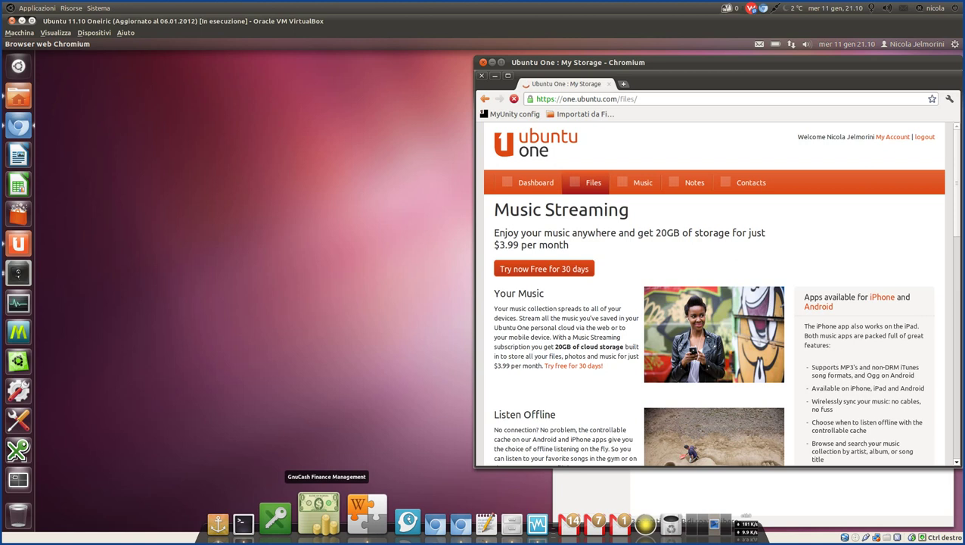
Highlight the web-notes line in Zim, then open the deja-dup/nicola-VirtualBox folder.
left_click(345, 518)
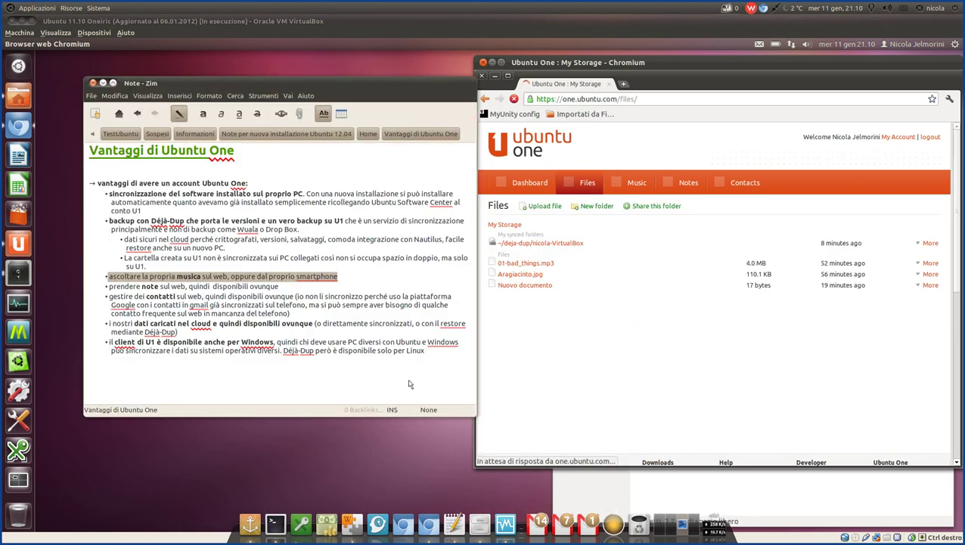
left_click(287, 288)
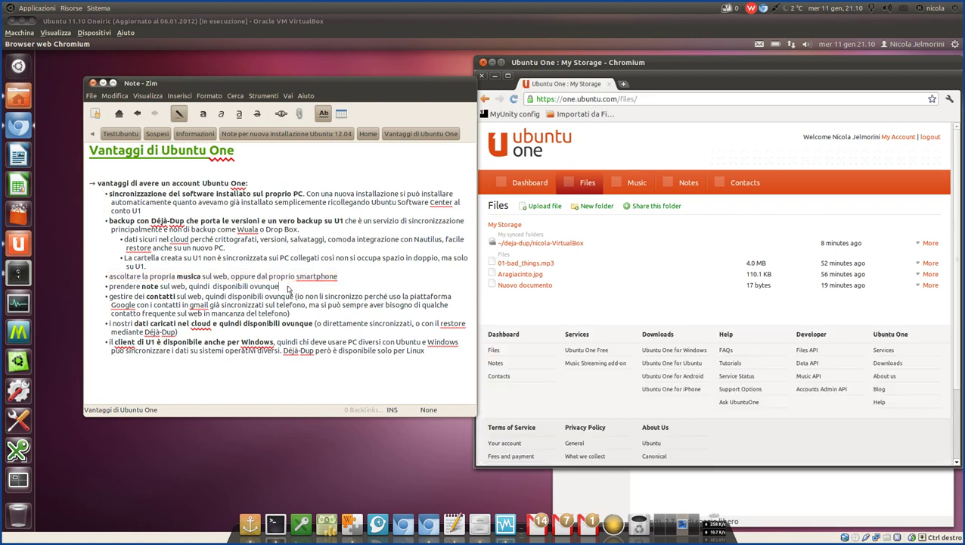
left_click_drag(288, 288, 111, 291)
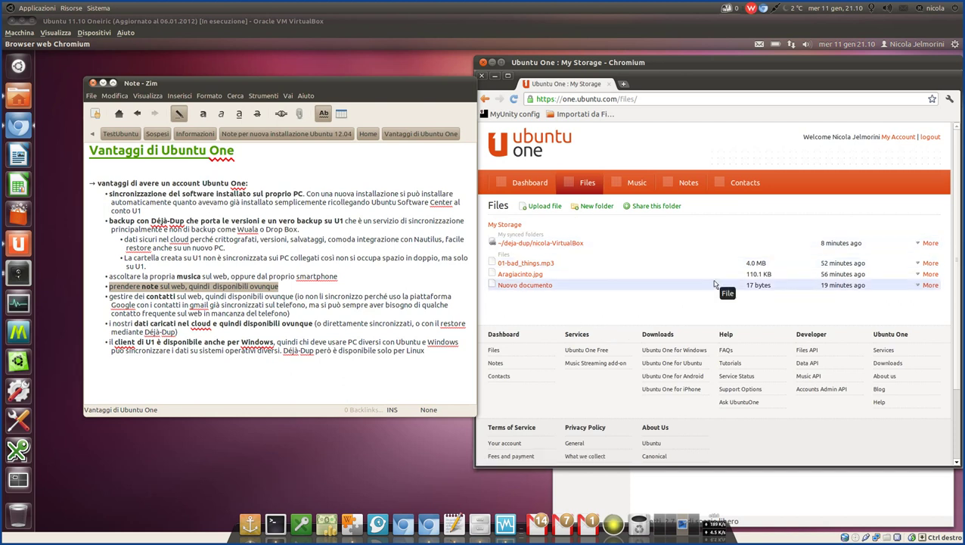
left_click(561, 243)
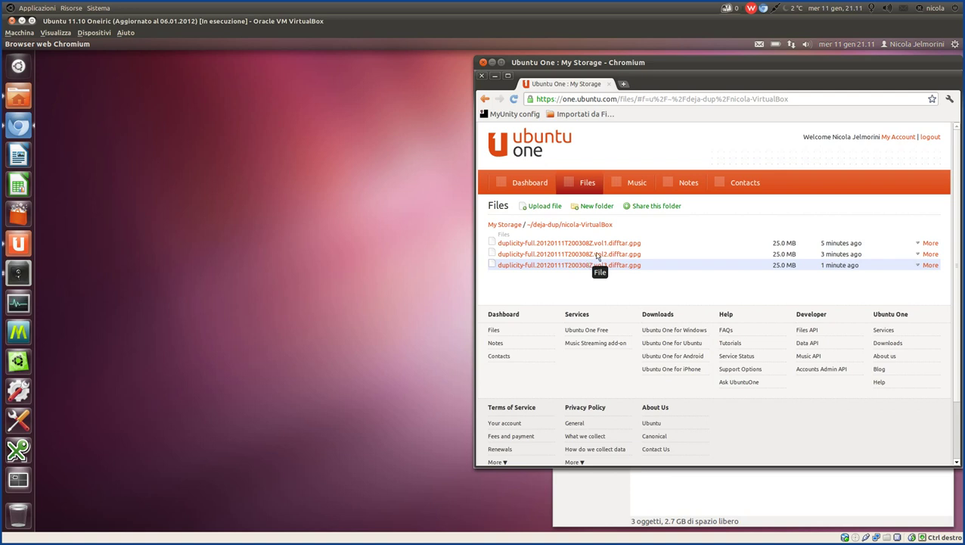
Check the running Déjà Dup backup, minimise its progress dialog and Backup window, then reopen Zim.
left_click(19, 272)
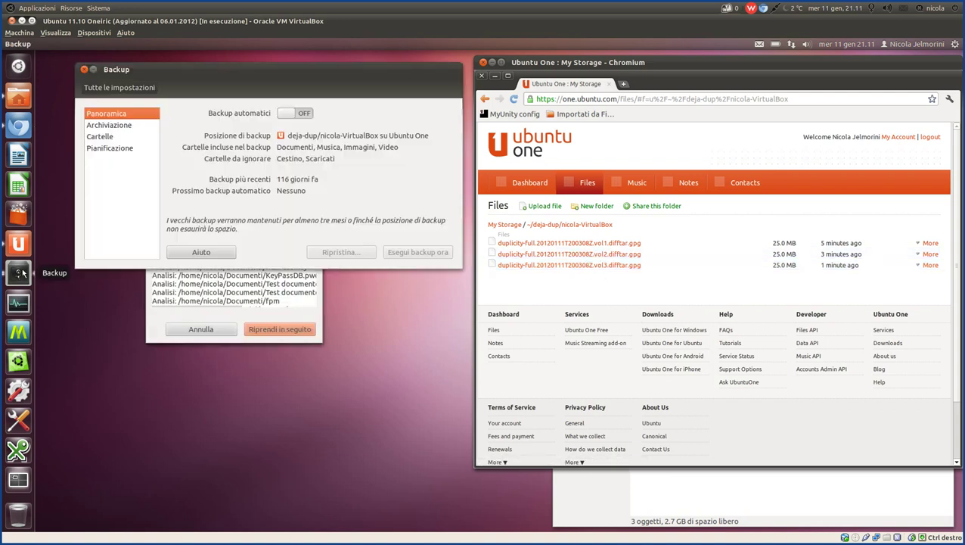
left_click(155, 341)
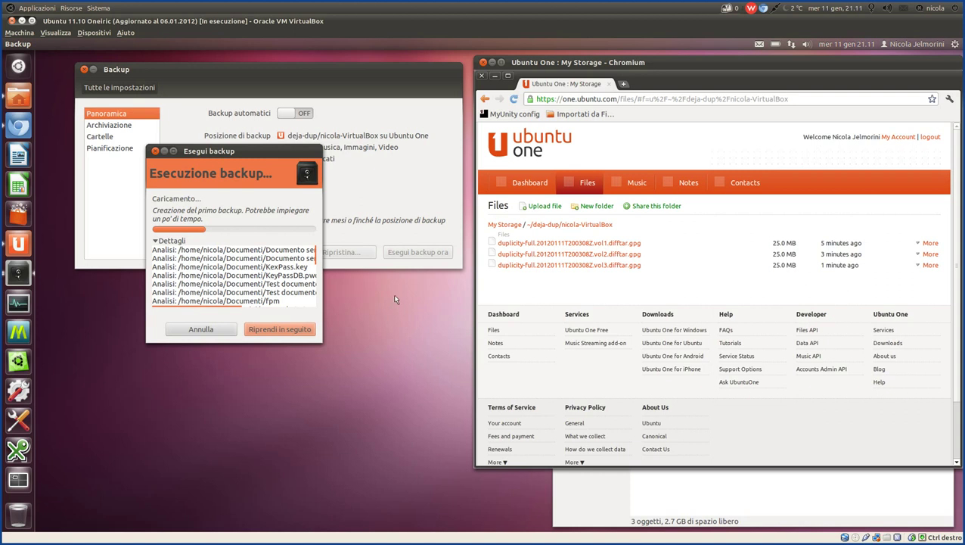
left_click(165, 152)
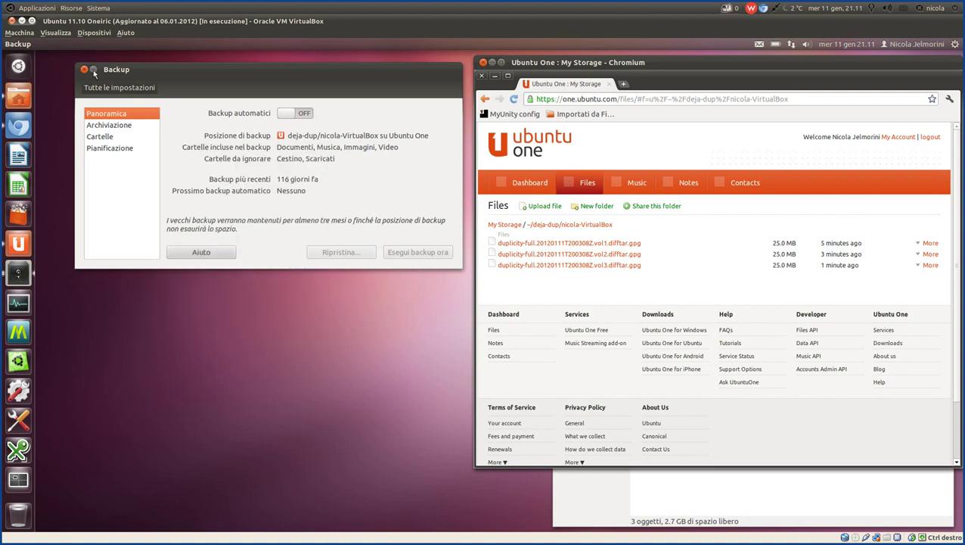
left_click(92, 70)
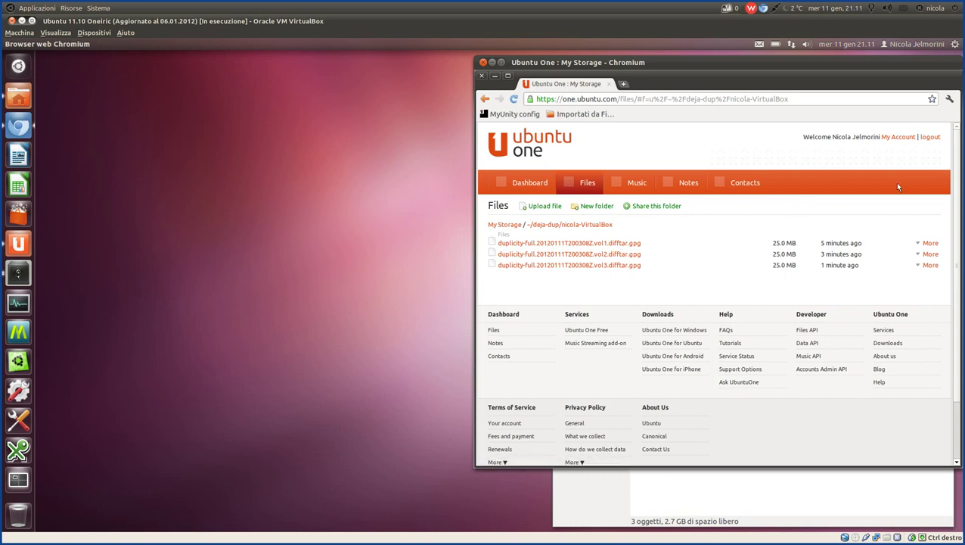
left_click(338, 519)
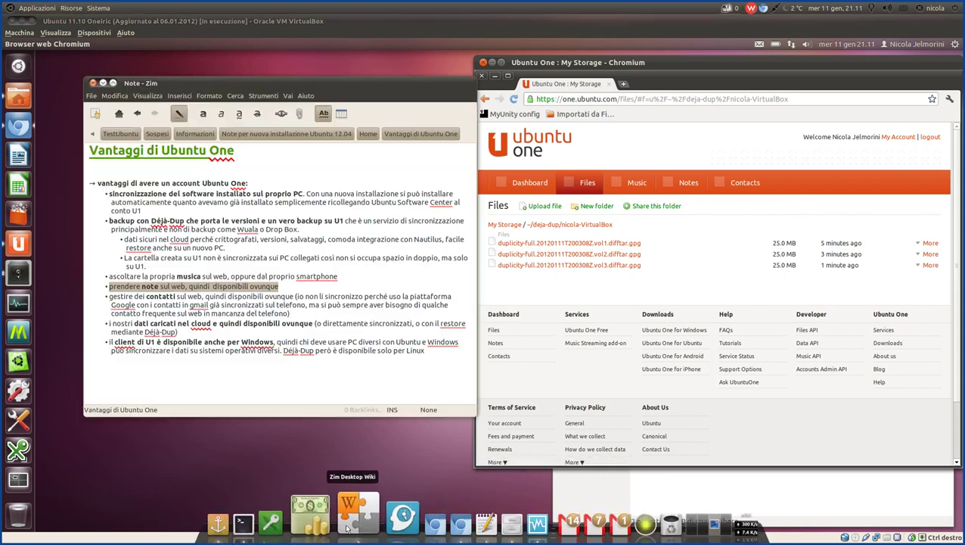
Highlight the note-taking and contacts lines in Zim, then open Ubuntu One's My account page.
left_click(109, 288)
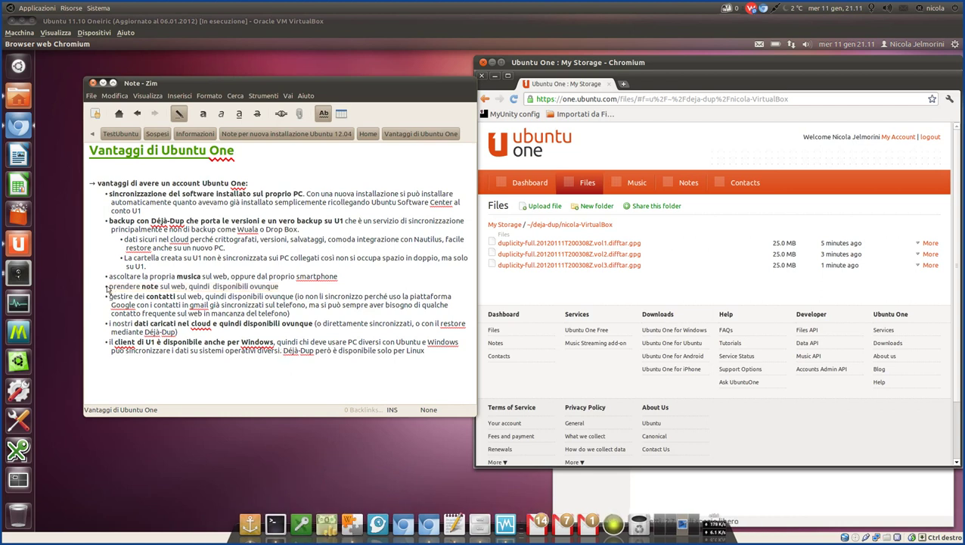
left_click_drag(109, 289, 211, 353)
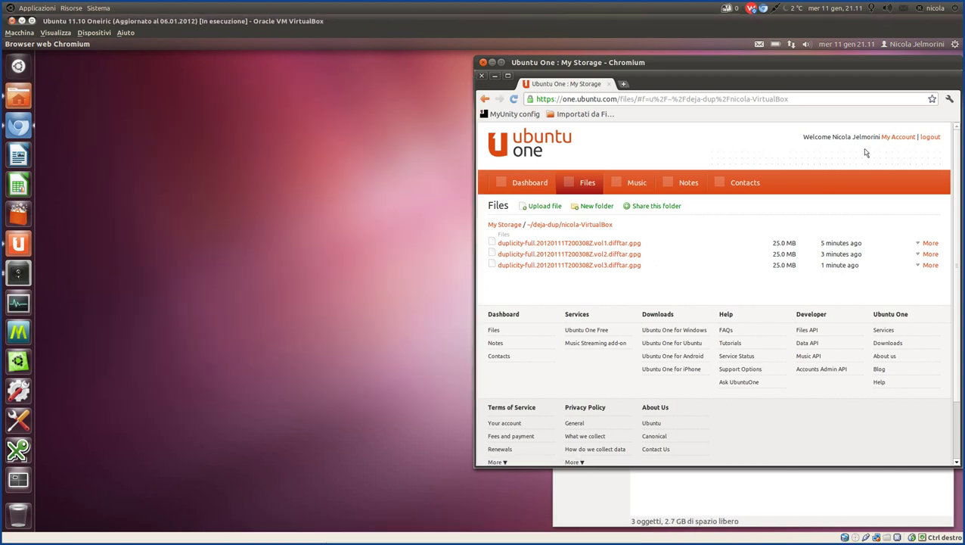
left_click(899, 137)
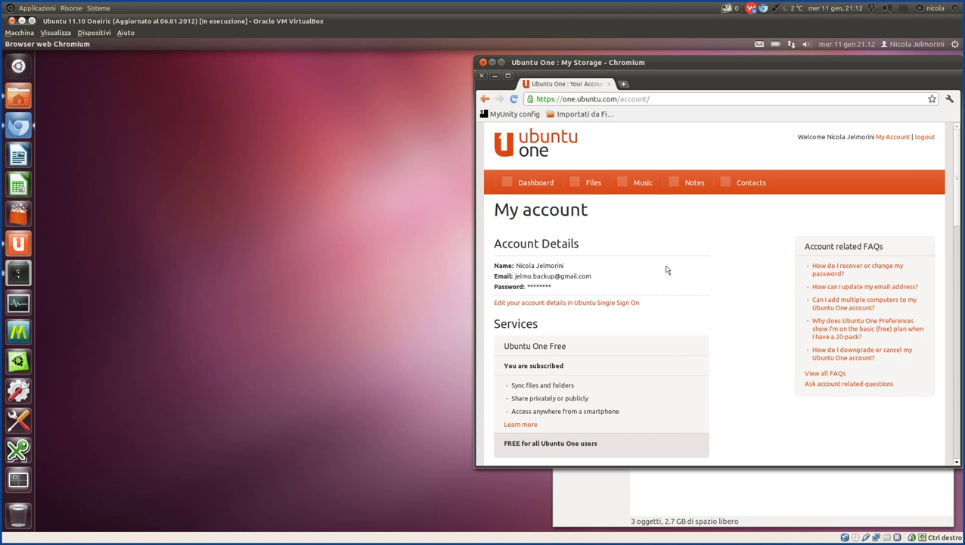
Scroll to Services and read the Ubuntu One Free features: sync, sharing, smartphone access.
scroll(667, 270, "down", 2)
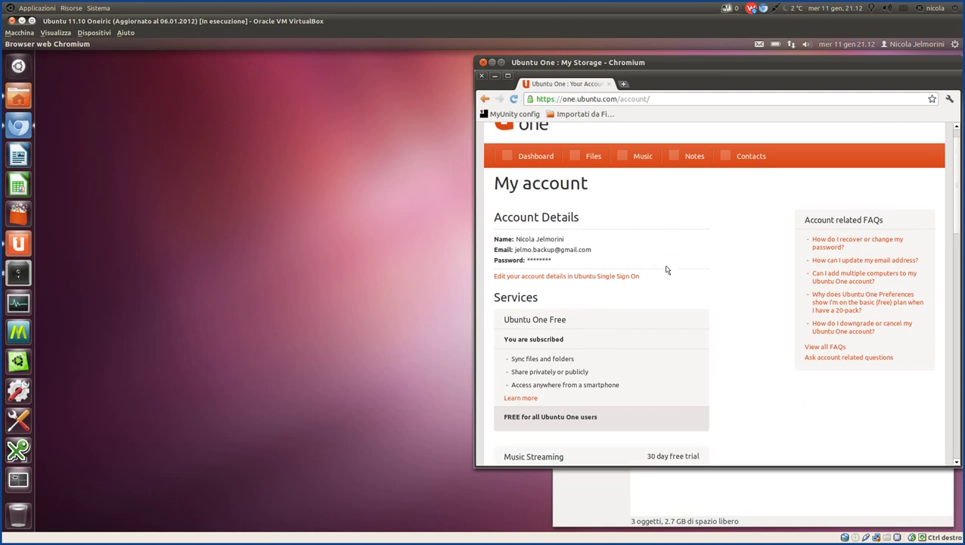
scroll(664, 268, "down", 1)
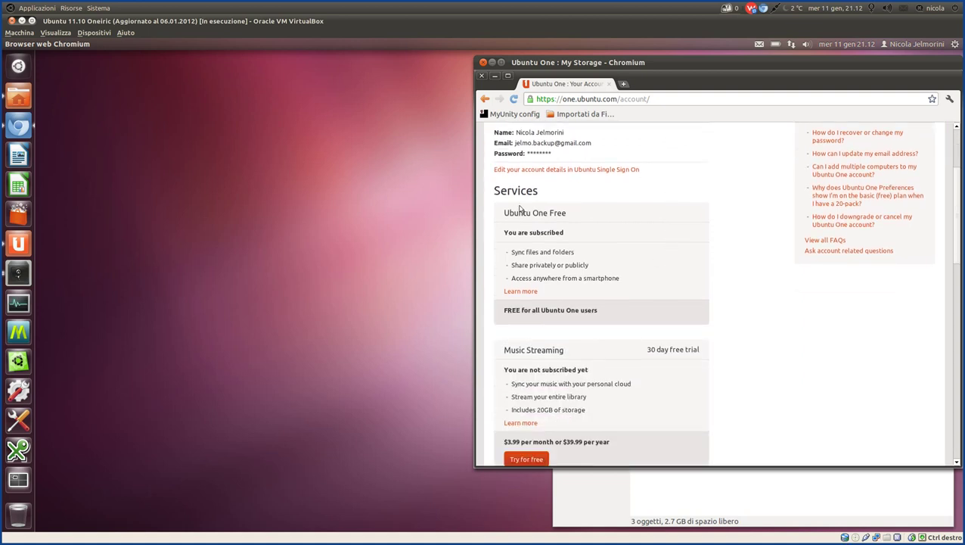
left_click_drag(556, 215, 568, 216)
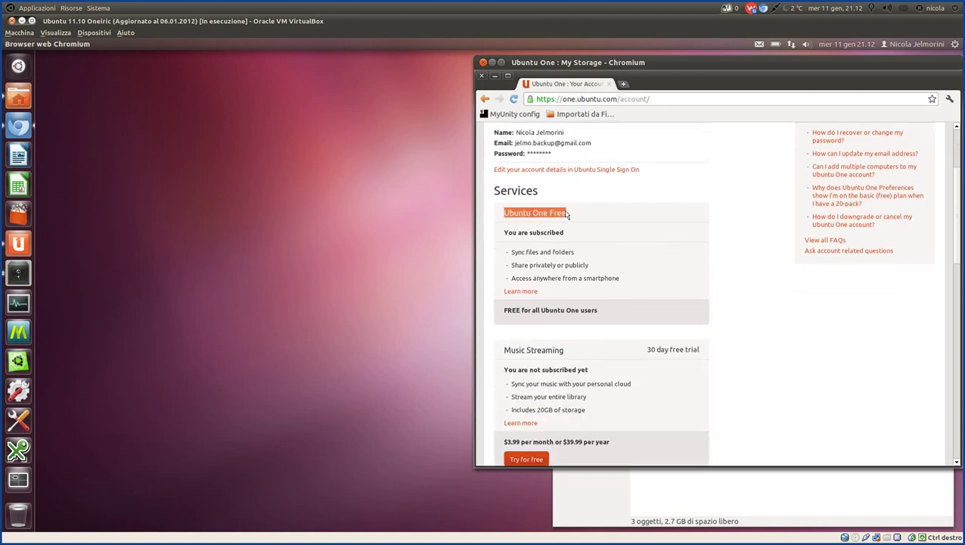
left_click(574, 216)
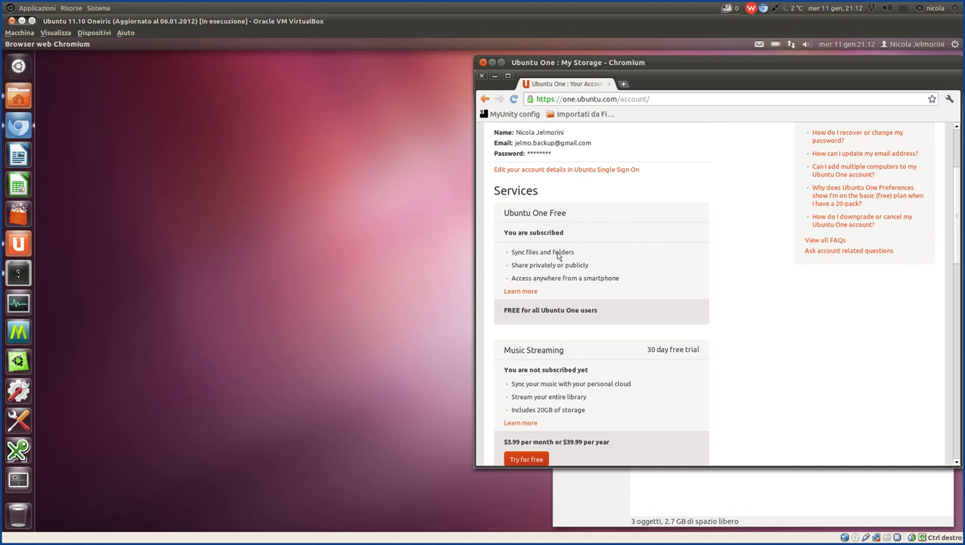
left_click_drag(522, 255, 566, 252)
left_click(524, 267)
left_click_drag(513, 268, 522, 279)
left_click(592, 269)
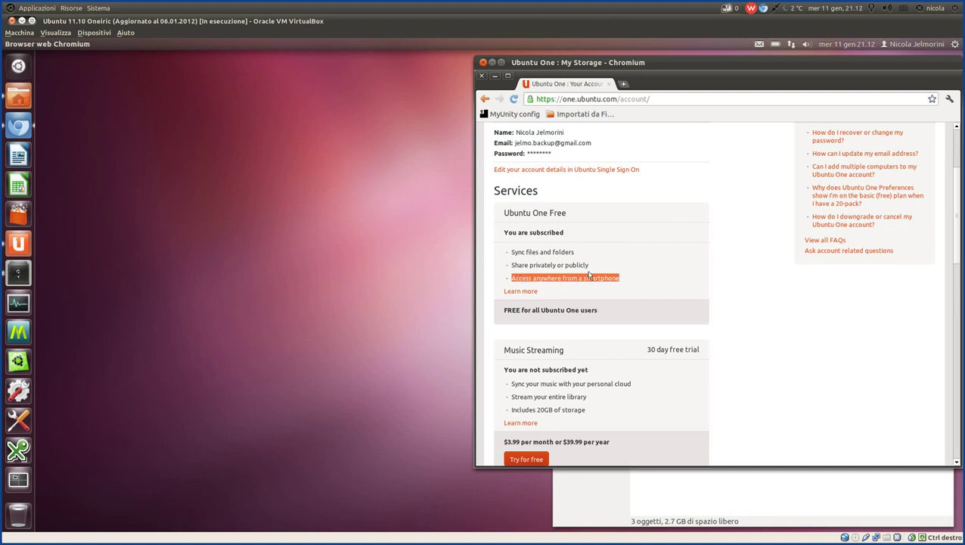
left_click(612, 265)
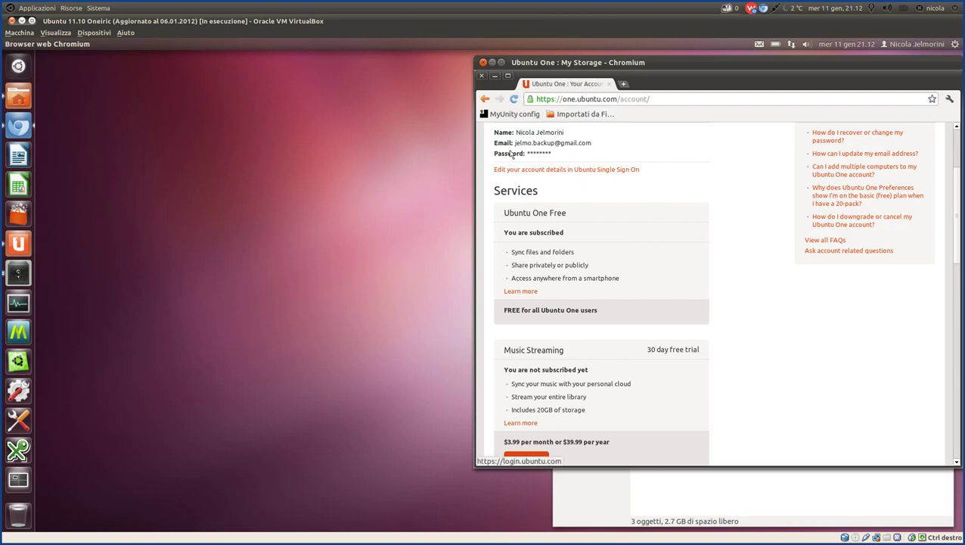
scroll(635, 195, "up", 4)
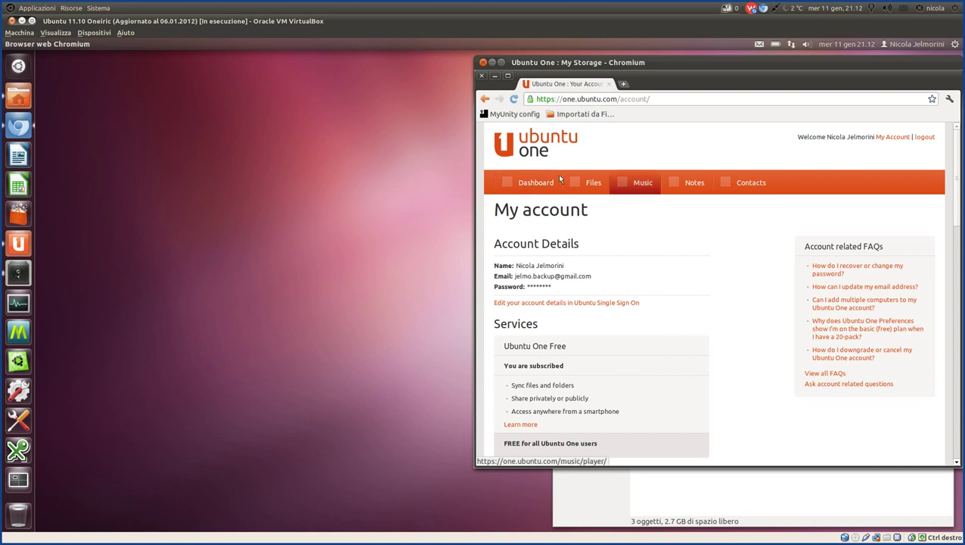
scroll(692, 273, "down", 5)
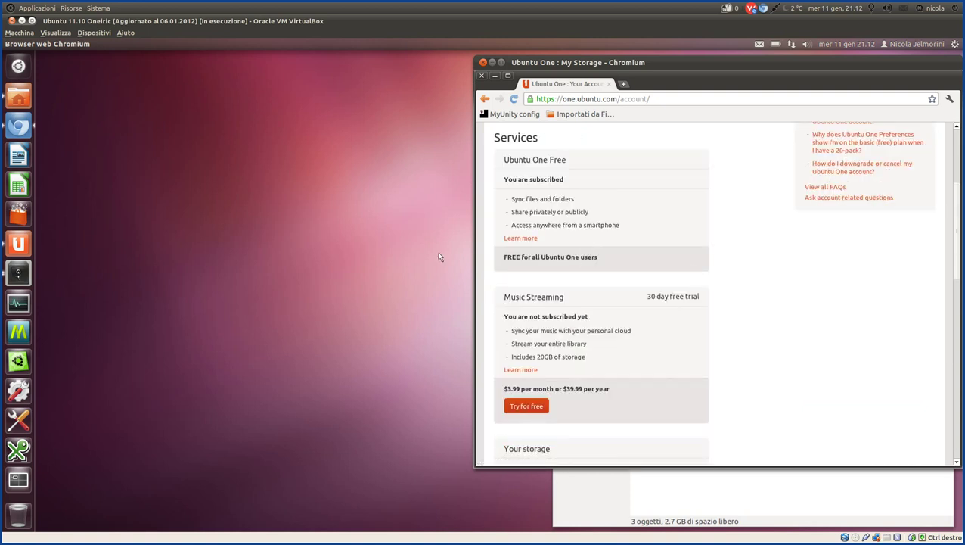
scroll(719, 286, "down", 1)
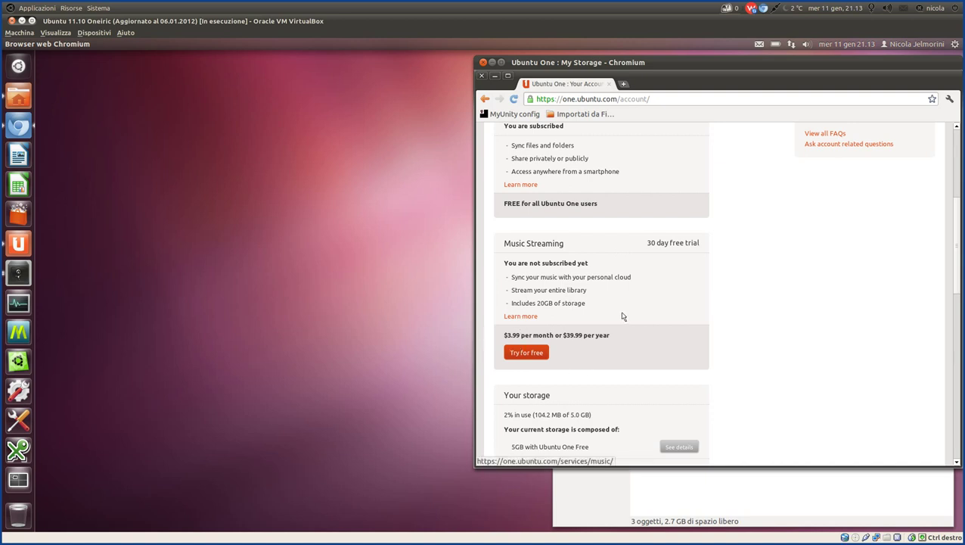
left_click_drag(591, 307, 512, 304)
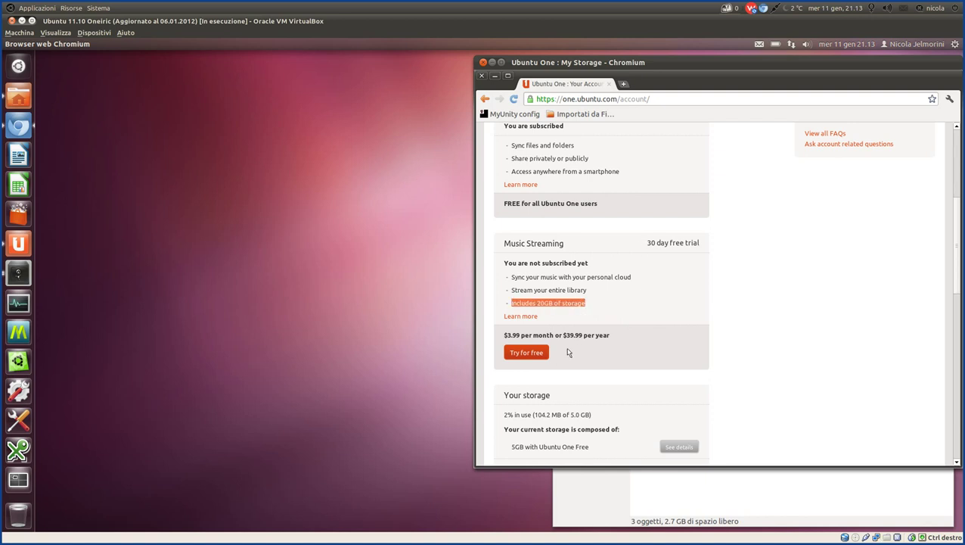
left_click(652, 300)
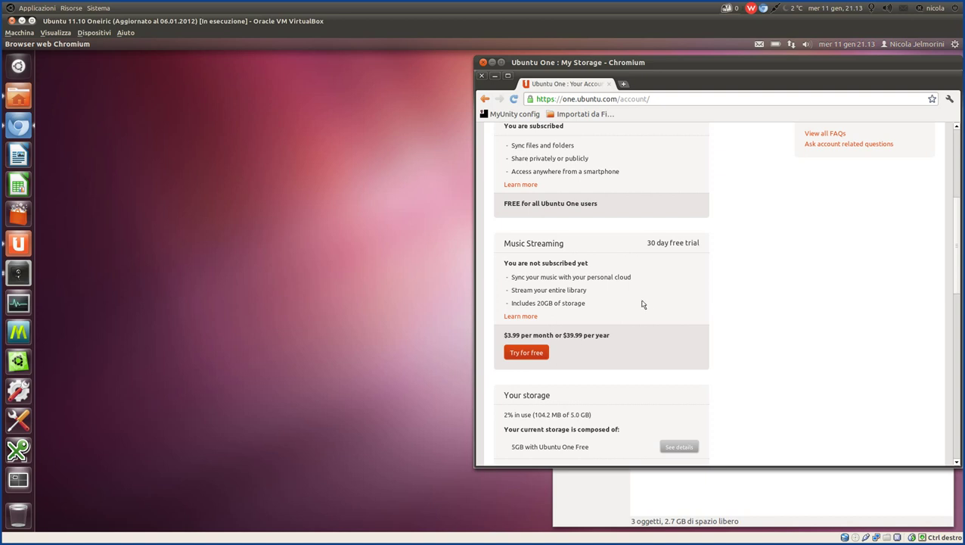
scroll(621, 299, "down", 2)
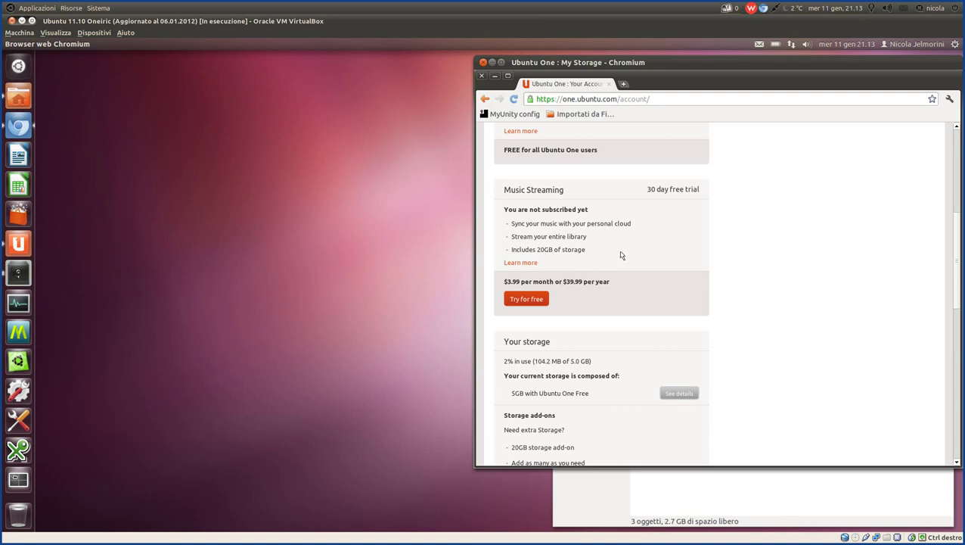
scroll(621, 255, "down", 4)
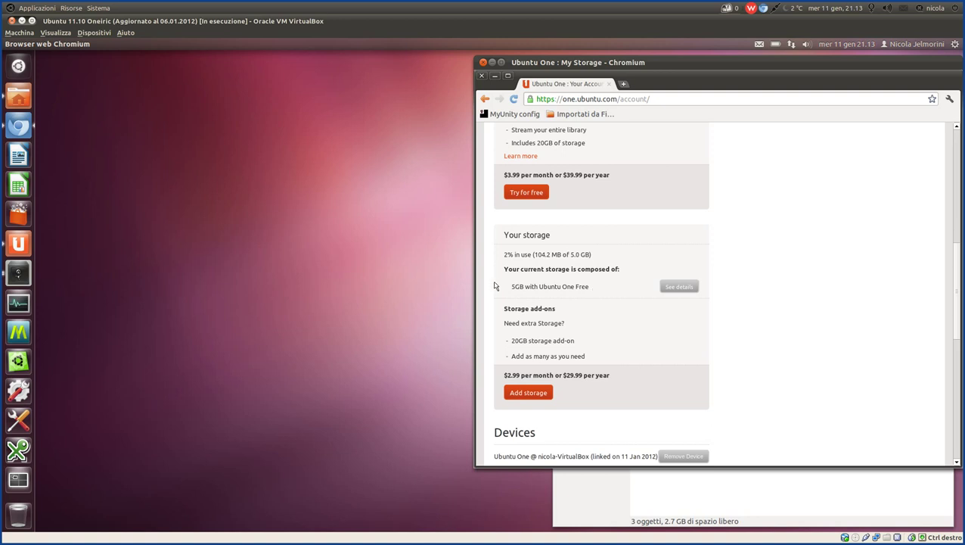
scroll(639, 285, "down", 2)
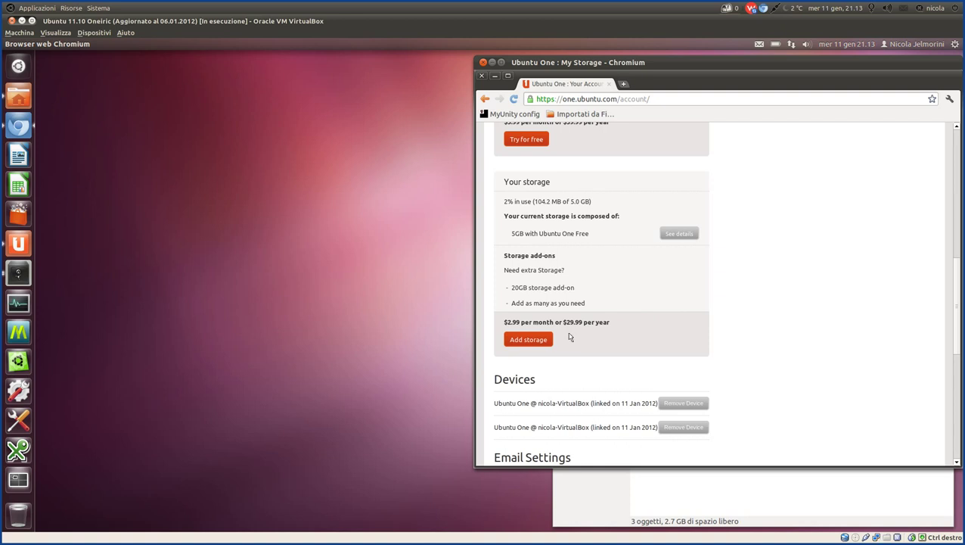
left_click_drag(605, 324, 564, 322)
left_click(602, 326)
scroll(634, 343, "down", 1)
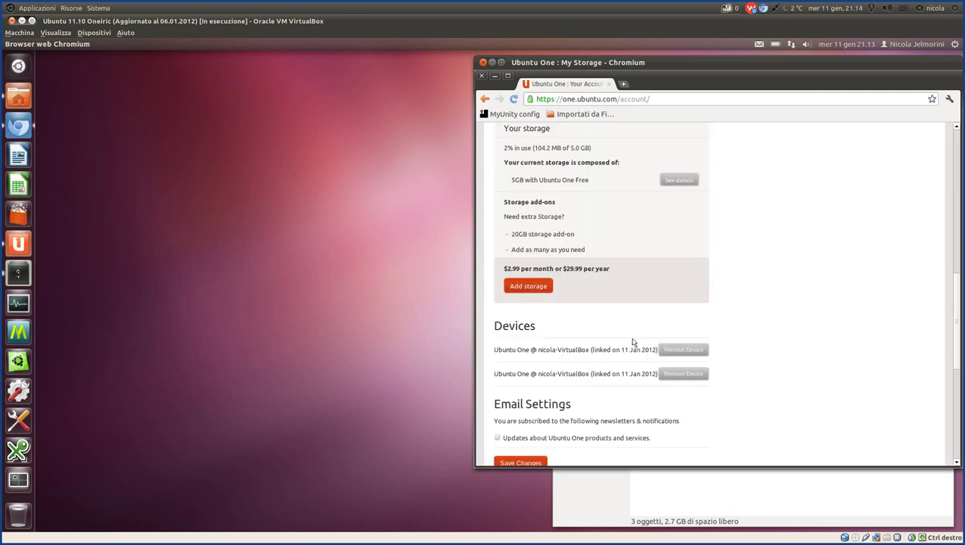
scroll(782, 299, "down", 1)
scroll(782, 299, "up", 5)
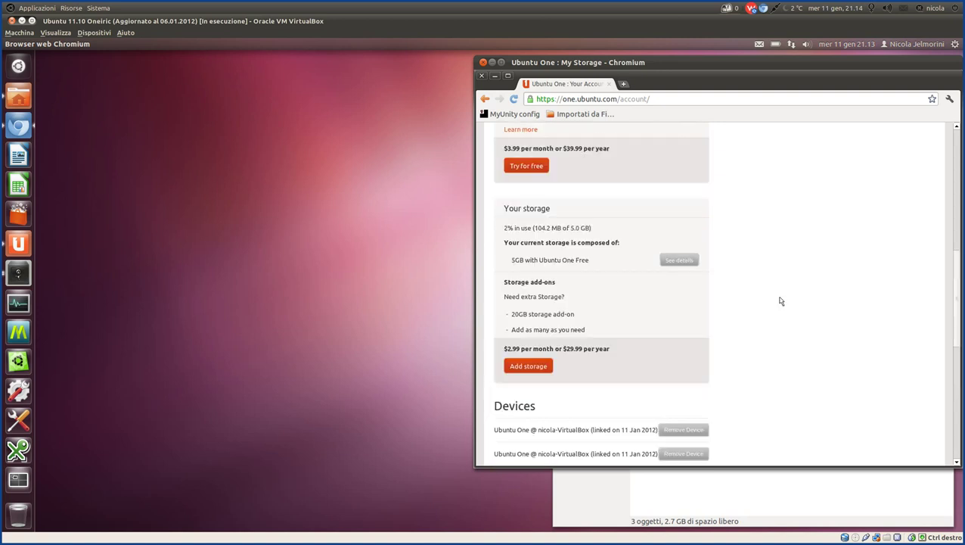
scroll(784, 297, "up", 5)
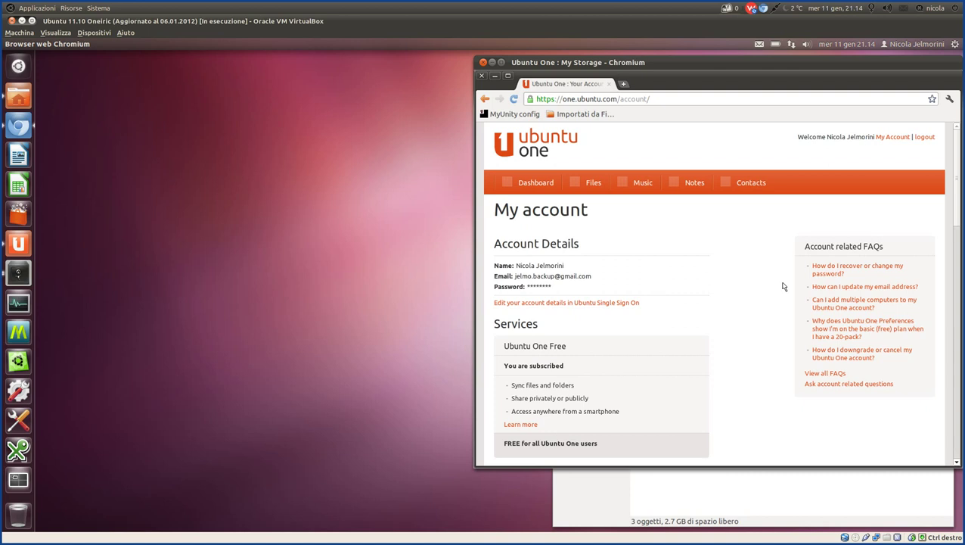
Show Ubuntu One's web Files page, briefly opening and closing the Ubuntu One control panel.
left_click(582, 179)
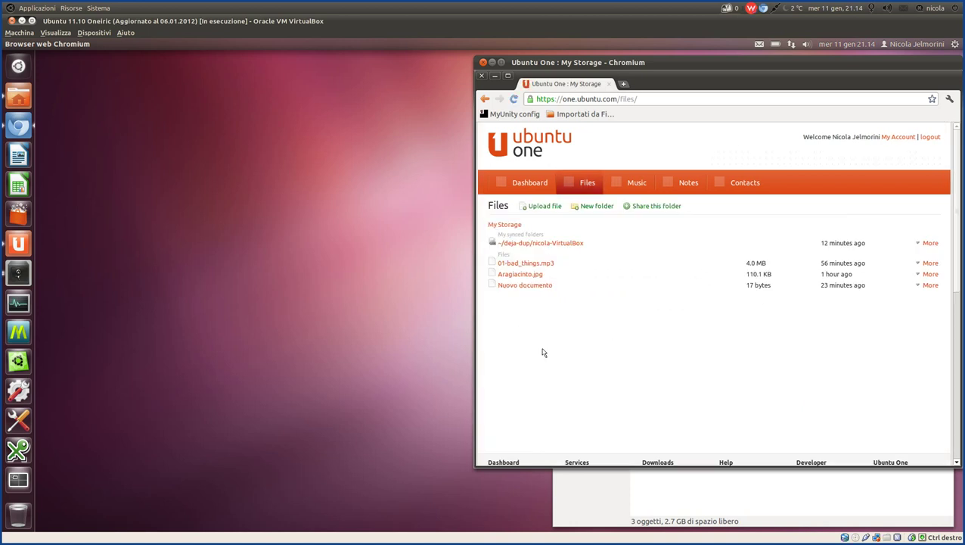
left_click(19, 243)
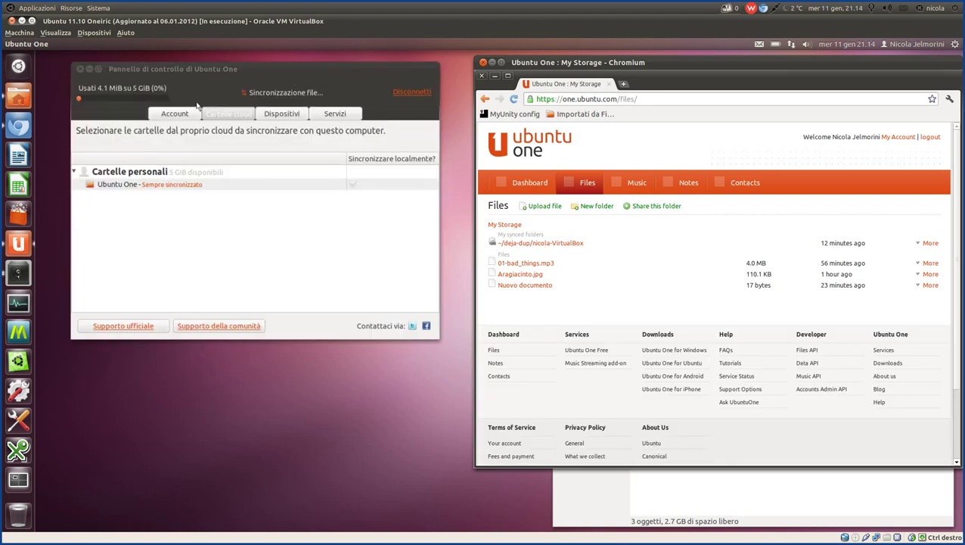
left_click(89, 69)
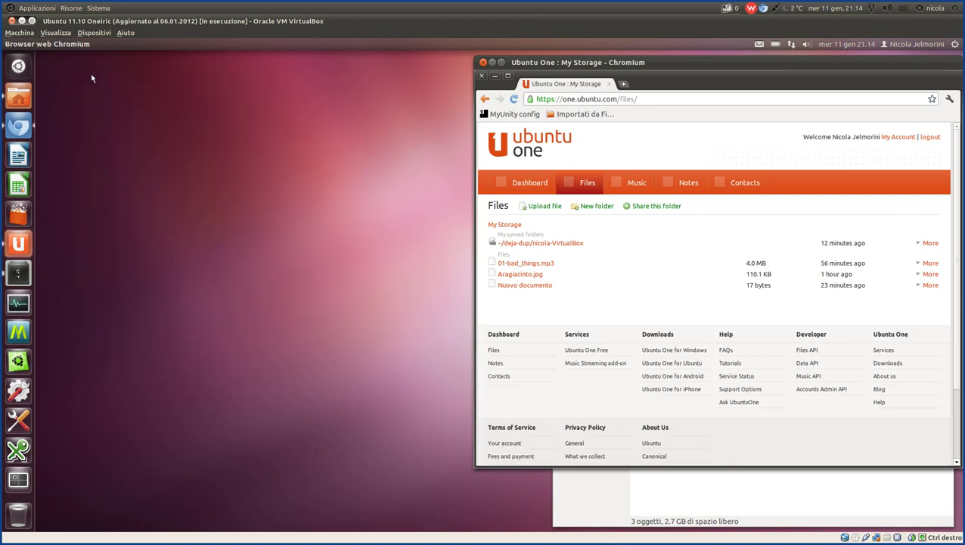
Compare the local Nuovo documento file in the Ubuntu One folder with the web Files listing.
left_click(741, 503)
left_click(830, 293)
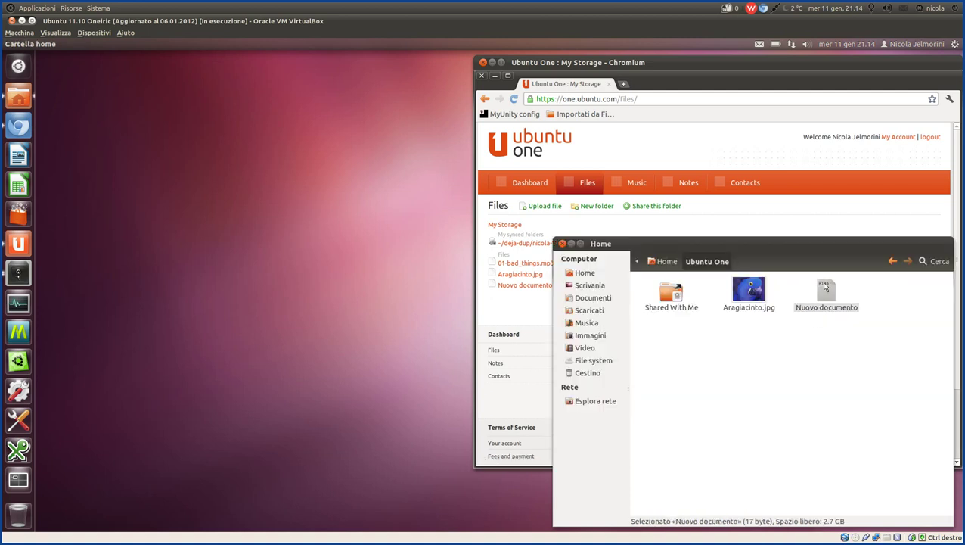
left_click(506, 309)
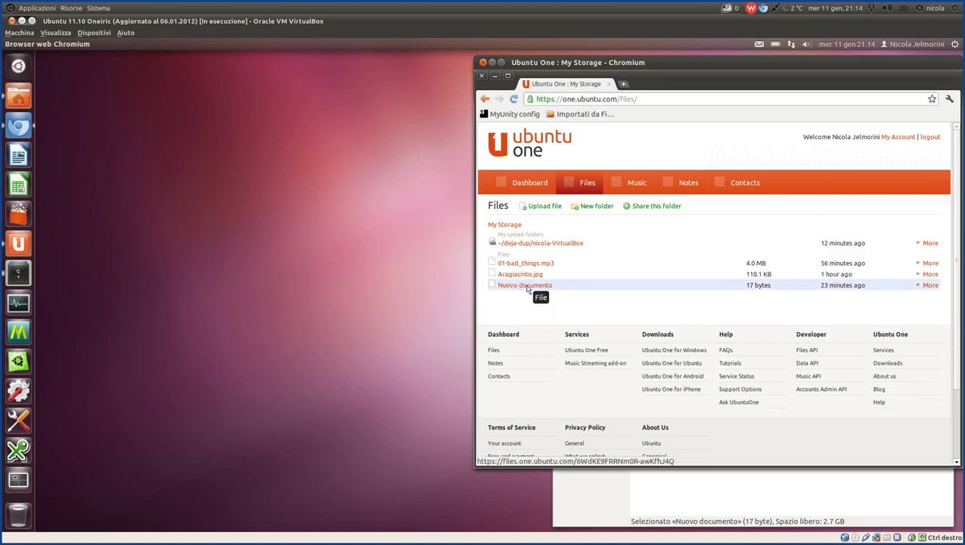
left_click(783, 503)
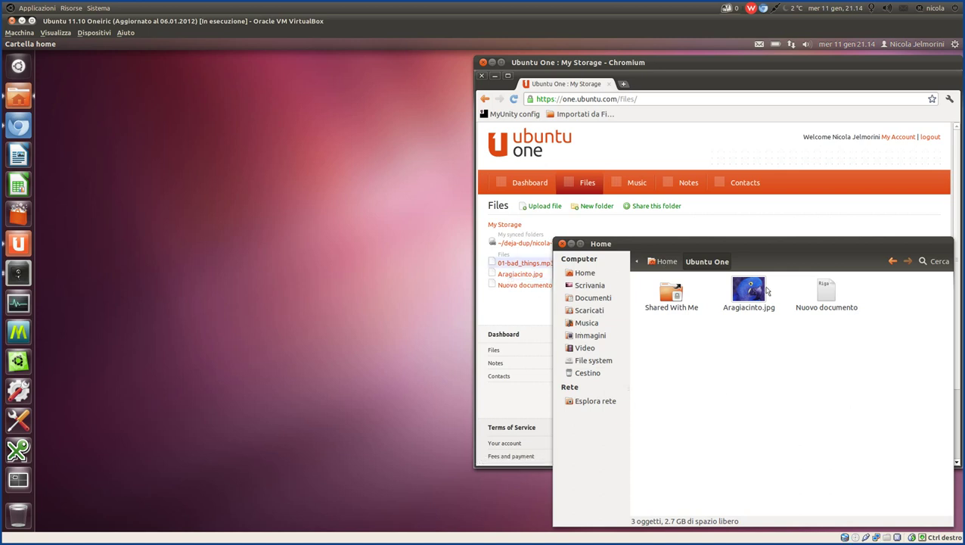
left_click(830, 293)
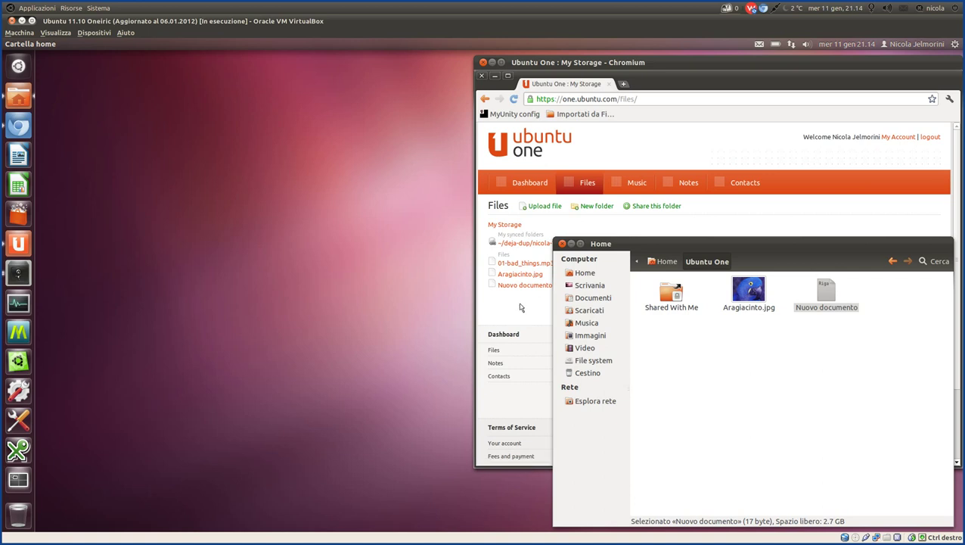
left_click(522, 308)
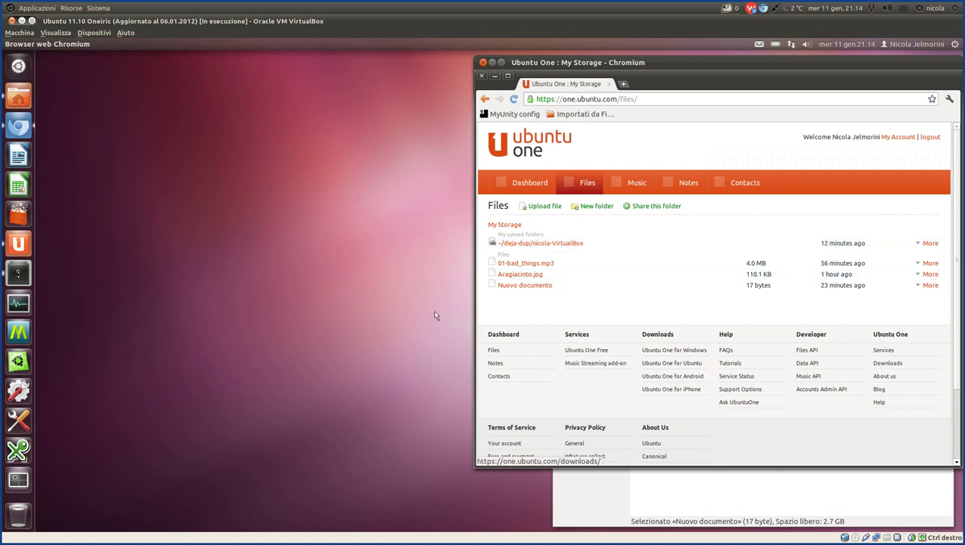
Bring the Zim notes up beside the web Files list.
mouse_move(355, 538)
mouse_move(314, 539)
left_click(352, 520)
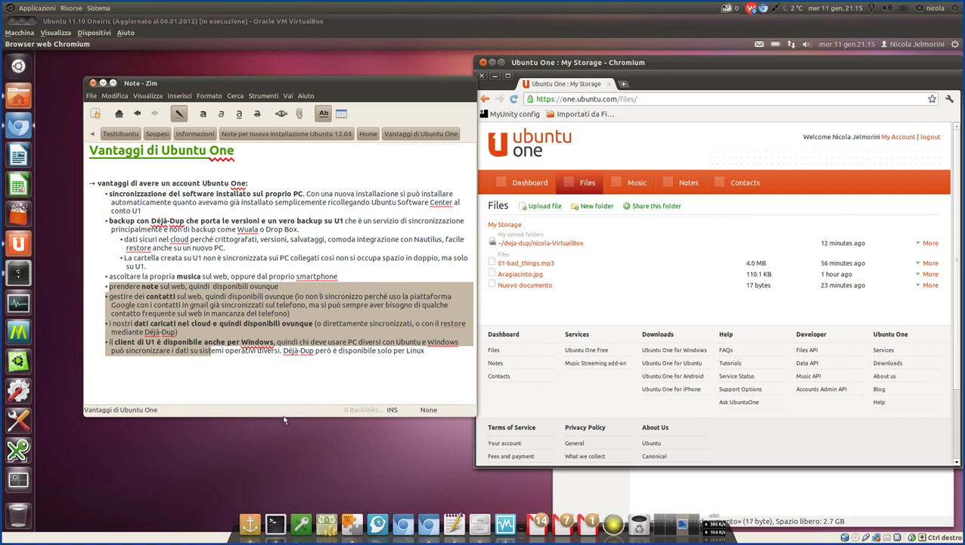
Mark the 'prendere note sul web' line in Zim, then open Ubuntu One's web Notes page.
left_click(138, 287)
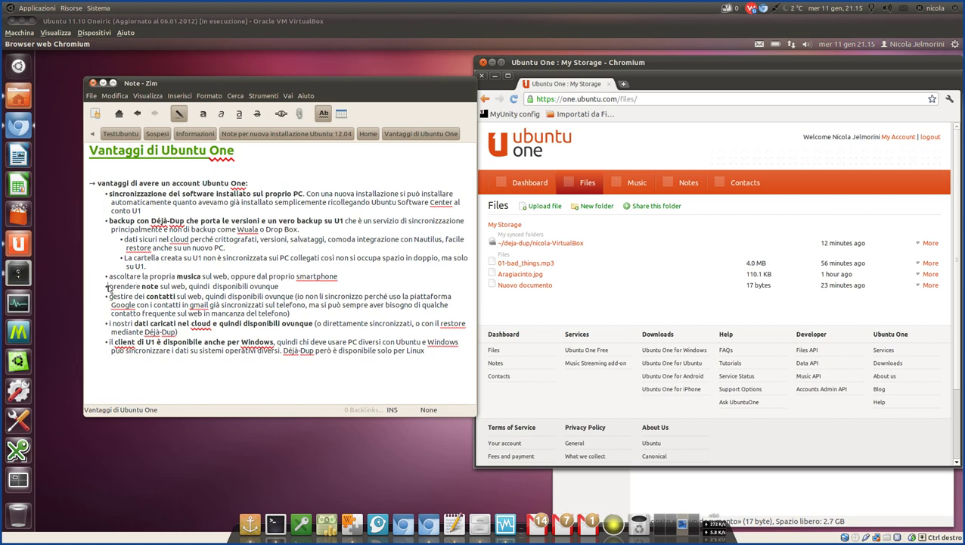
left_click_drag(108, 287, 282, 288)
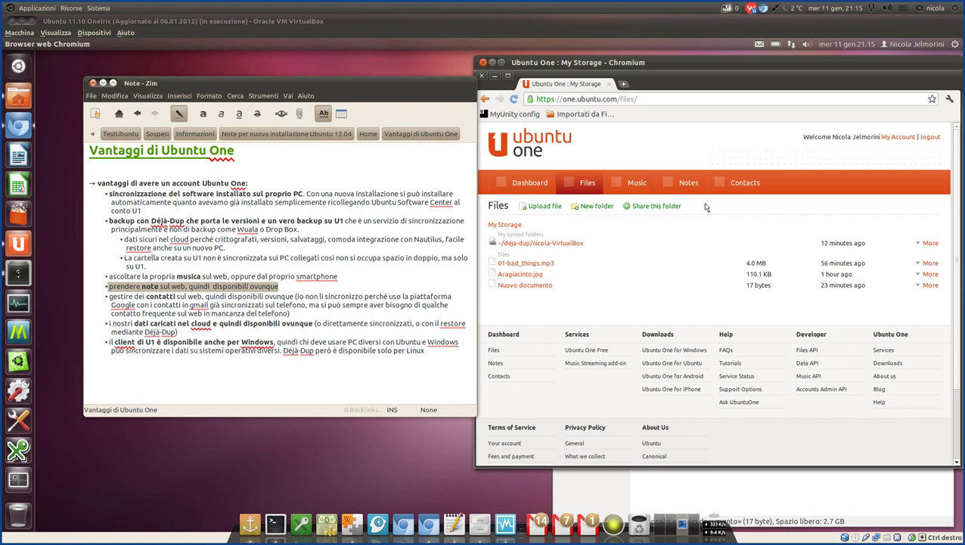
left_click(686, 181)
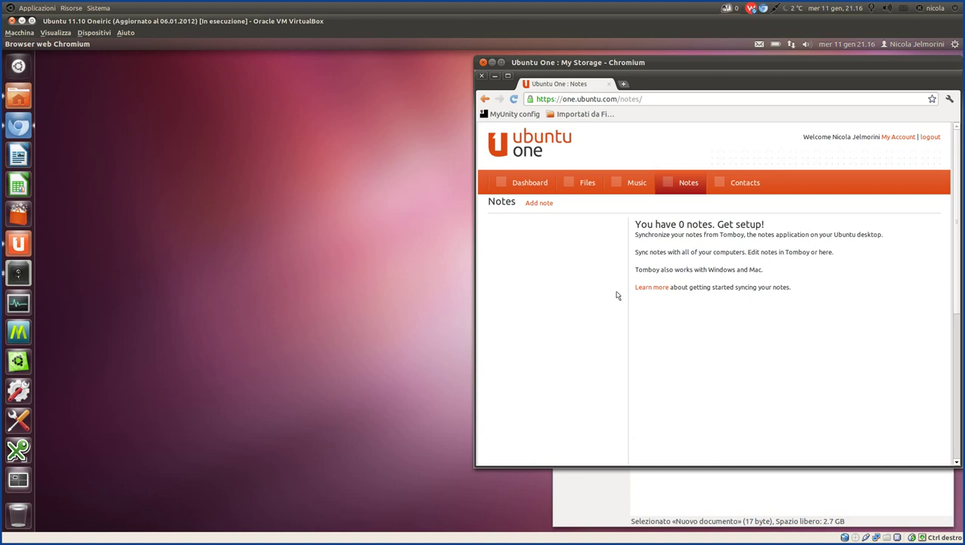
Read the empty Notes page text about syncing notes from Tomboy.
left_click_drag(776, 271, 636, 275)
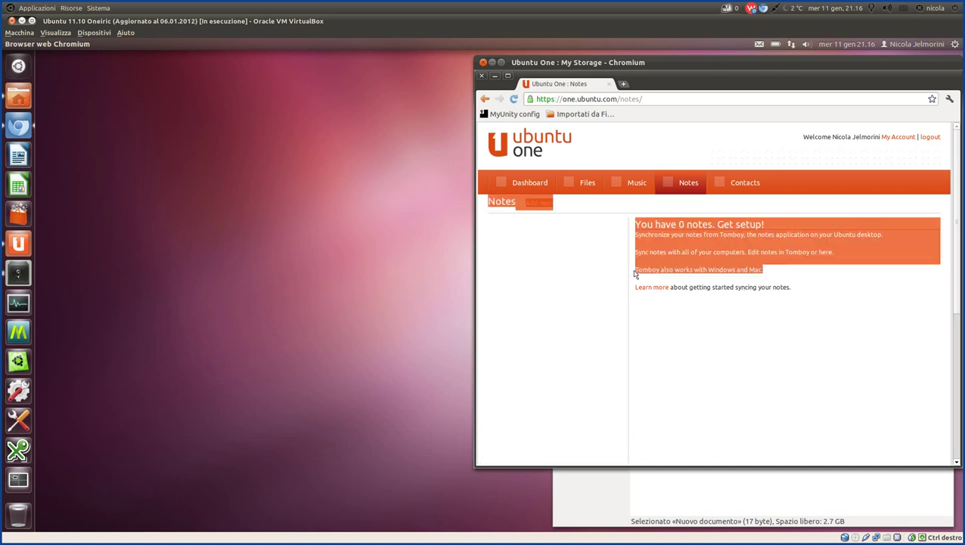
left_click(637, 272)
double_click(647, 271)
left_click(646, 274)
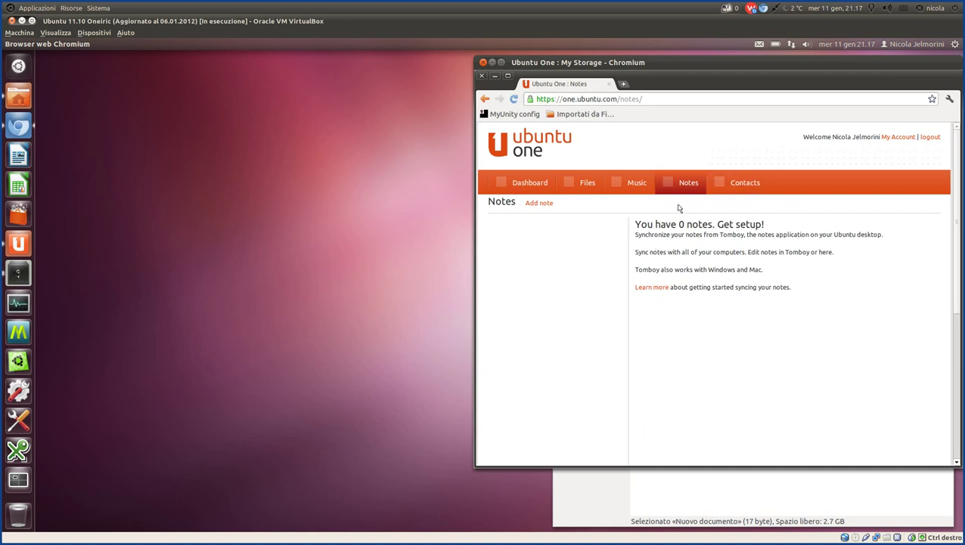
Create a web note titled 'Prima nota' with lines 'Riga grassetto', 'Riga due', 'ecc'.
left_click(541, 205)
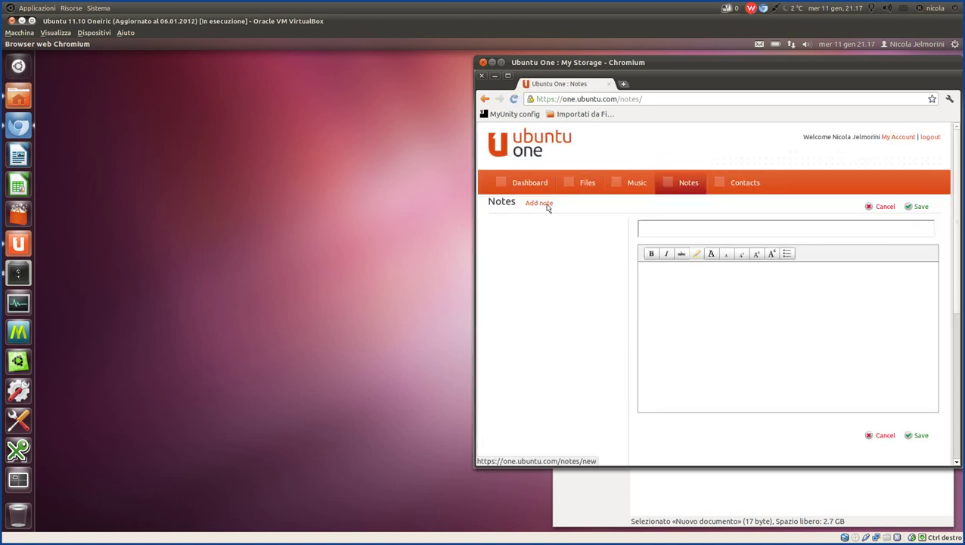
left_click(668, 233)
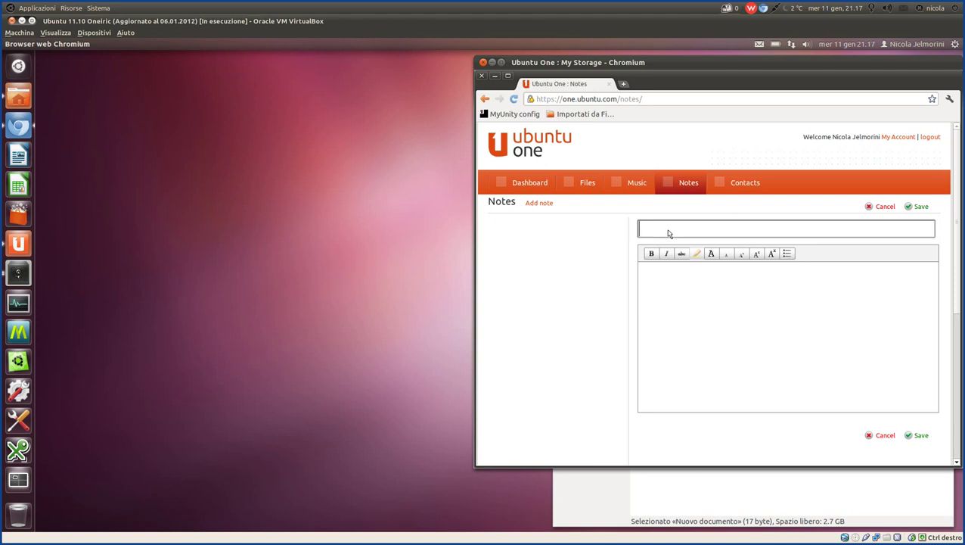
type("Prima nota")
left_click(679, 292)
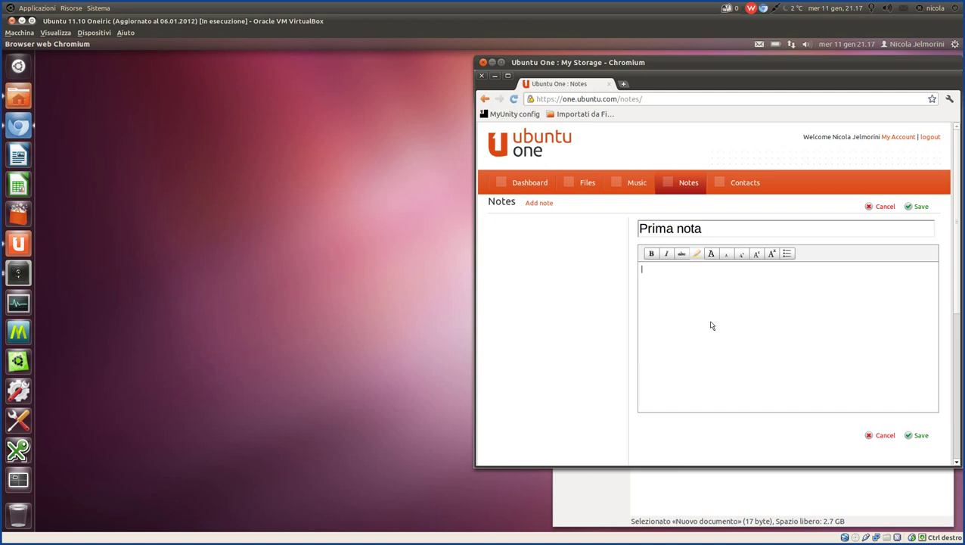
type("Riga")
type(" grassetto ")
type("Riga due ")
type("ecc")
Make 'grassetto' bold and save the note Prima nota.
double_click(678, 270)
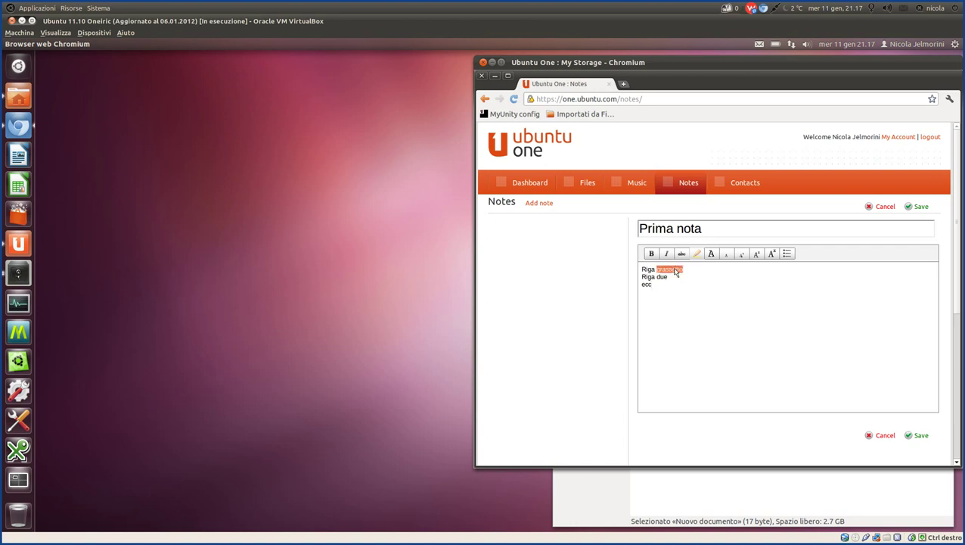
left_click(651, 255)
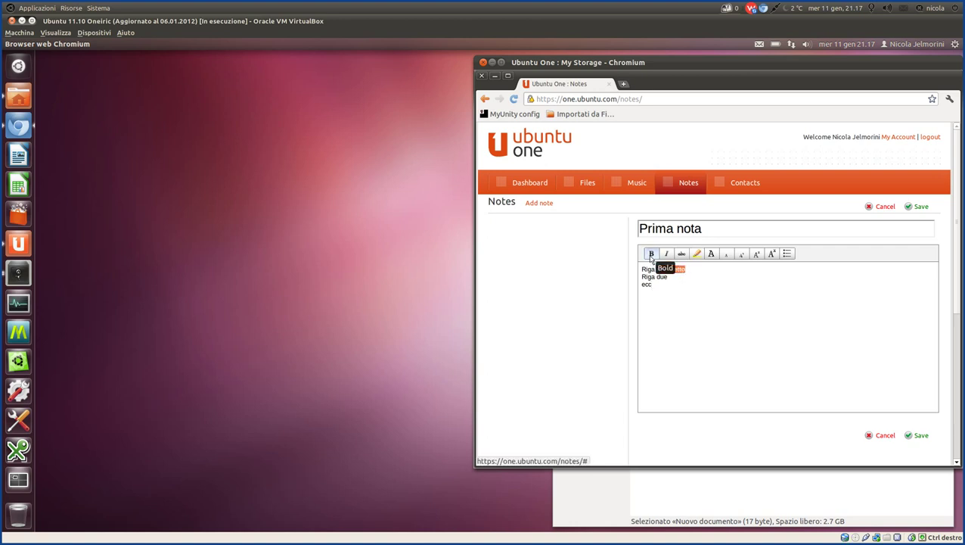
double_click(647, 277)
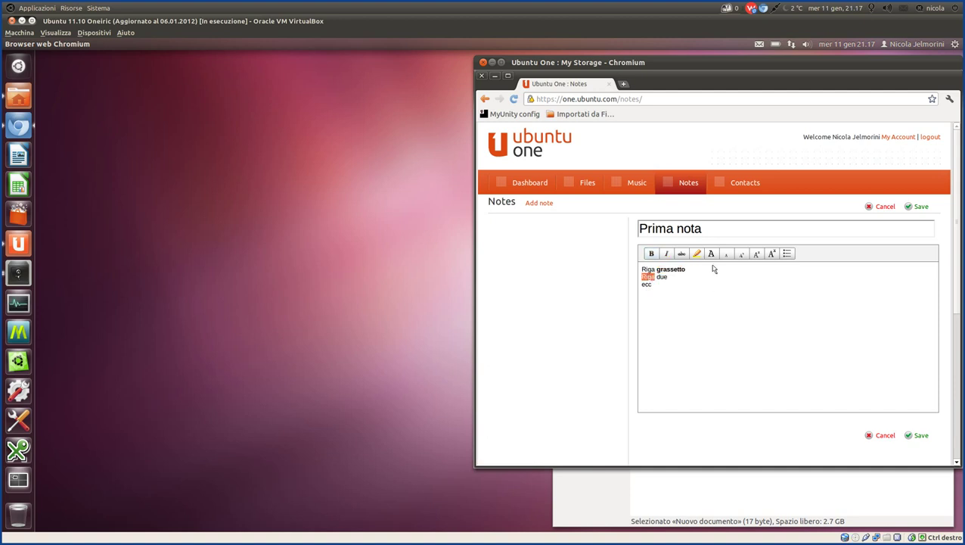
left_click(690, 308)
left_click_drag(638, 279, 670, 288)
left_click(671, 290)
left_click(922, 206)
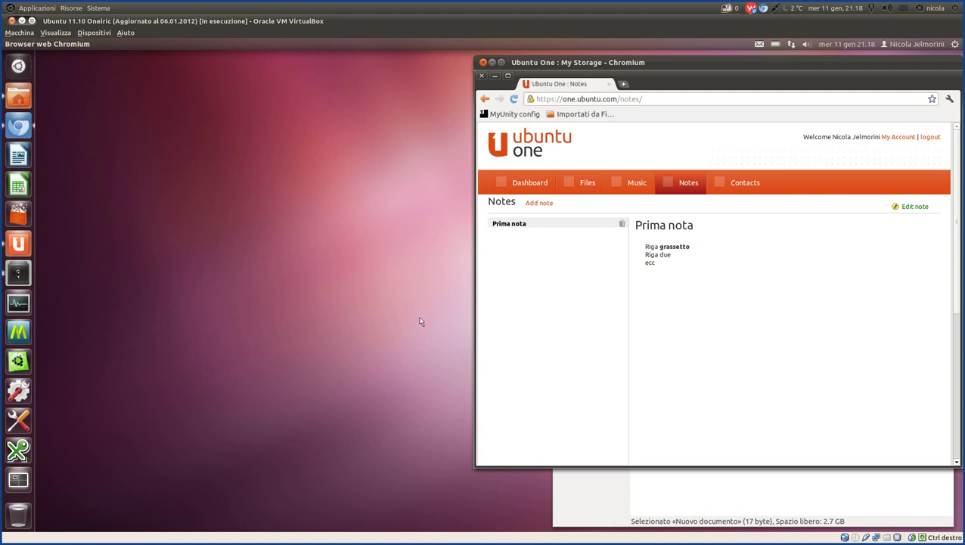
Bring up Zim's 'Vantaggi di Ubuntu One' note beside the Notes page.
mouse_move(295, 522)
left_click(350, 519)
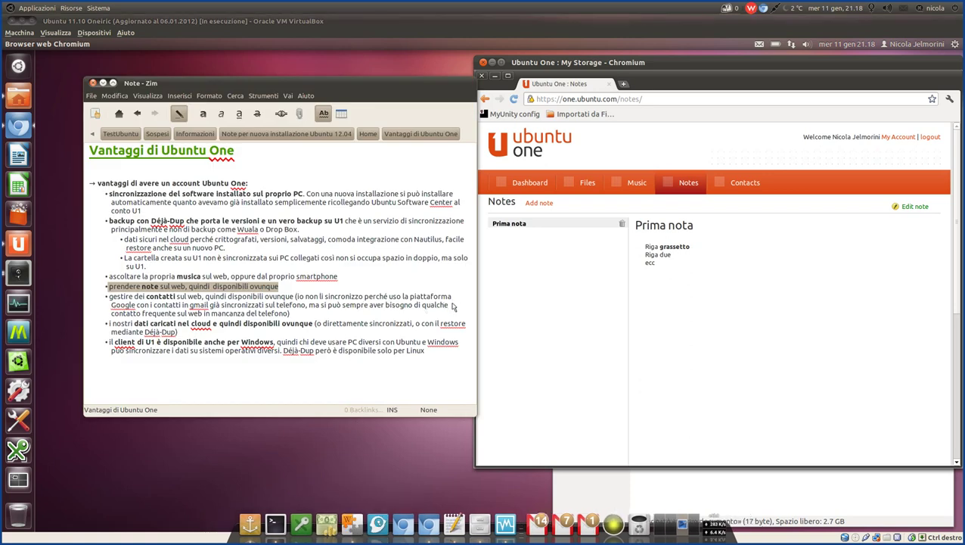
Highlight the 'gestire dei contatti' bullet in Zim and open Ubuntu One's Contacts page.
left_click(295, 314)
left_click_drag(291, 314, 100, 299)
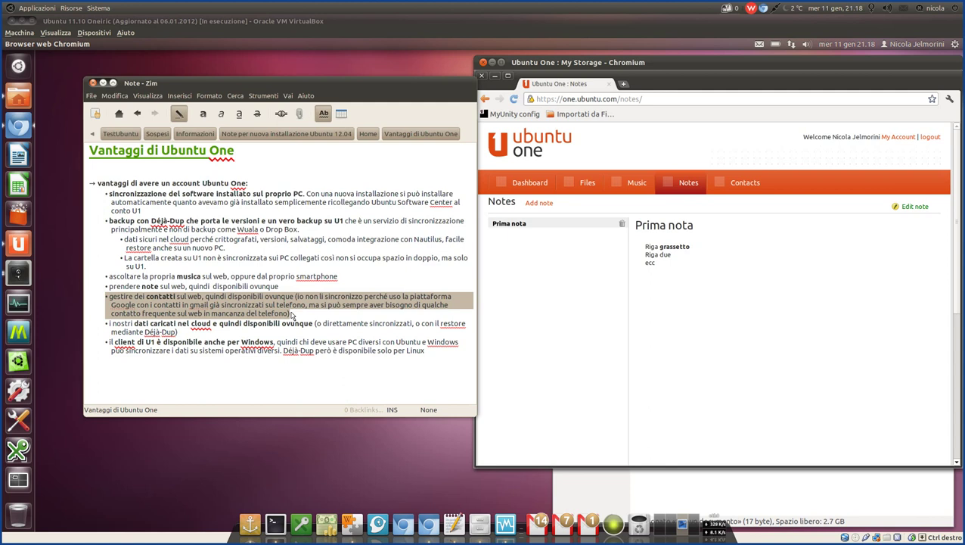
left_click(734, 182)
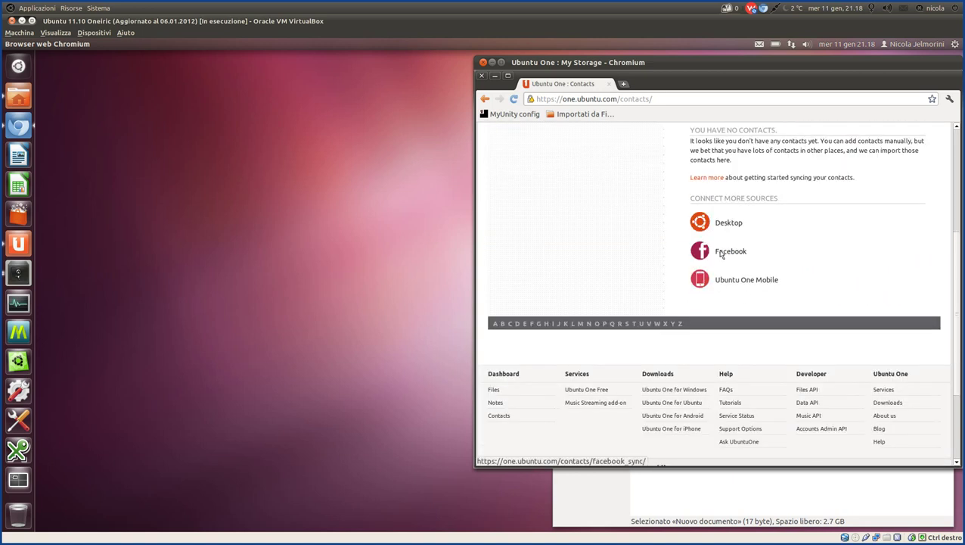
Review the Contacts overview: no contacts yet, with Desktop, Facebook and Ubuntu One Mobile sources.
scroll(670, 291, "up", 3)
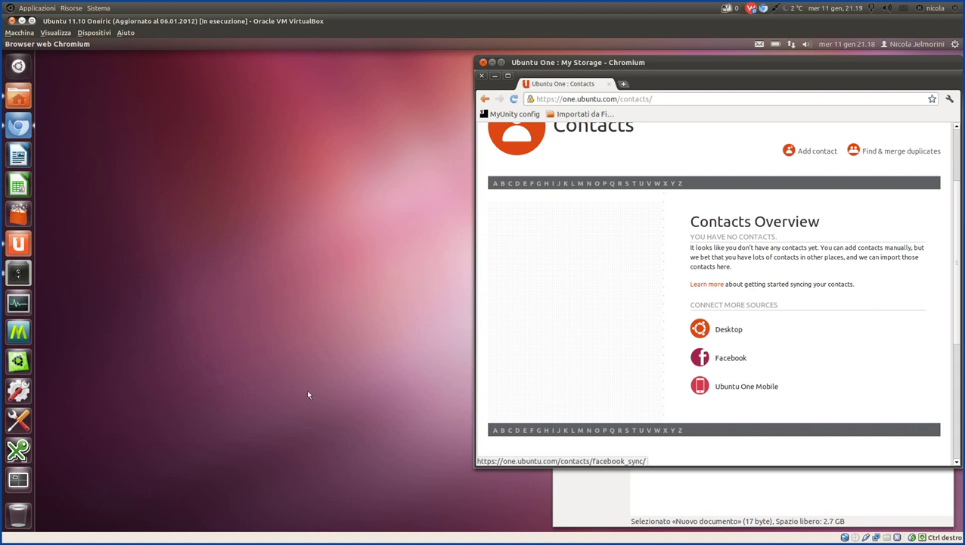
left_click(352, 526)
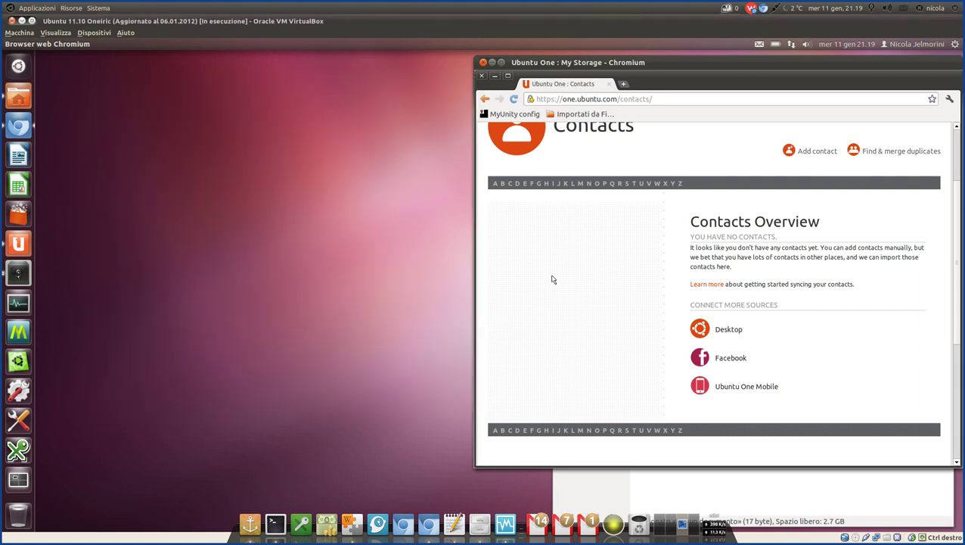
scroll(808, 273, "up", 2)
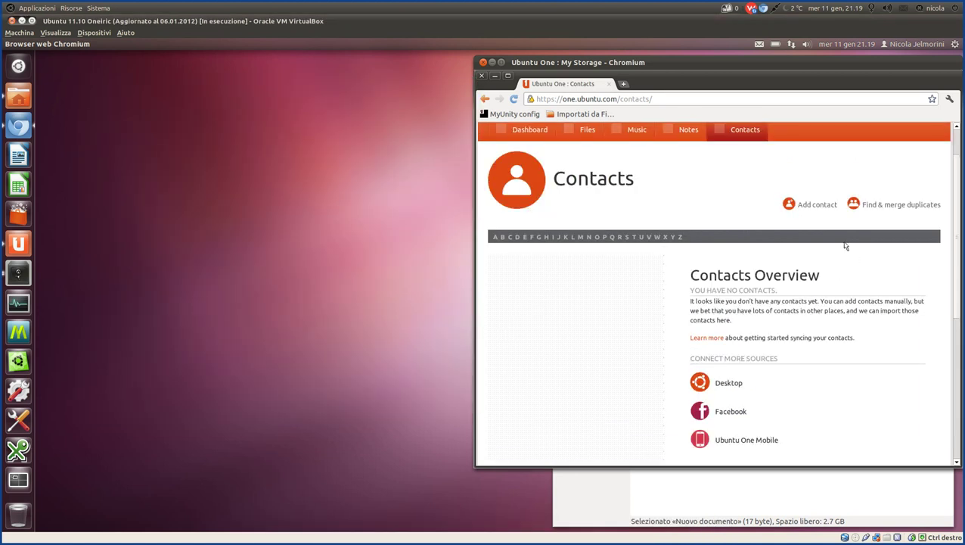
left_click(818, 206)
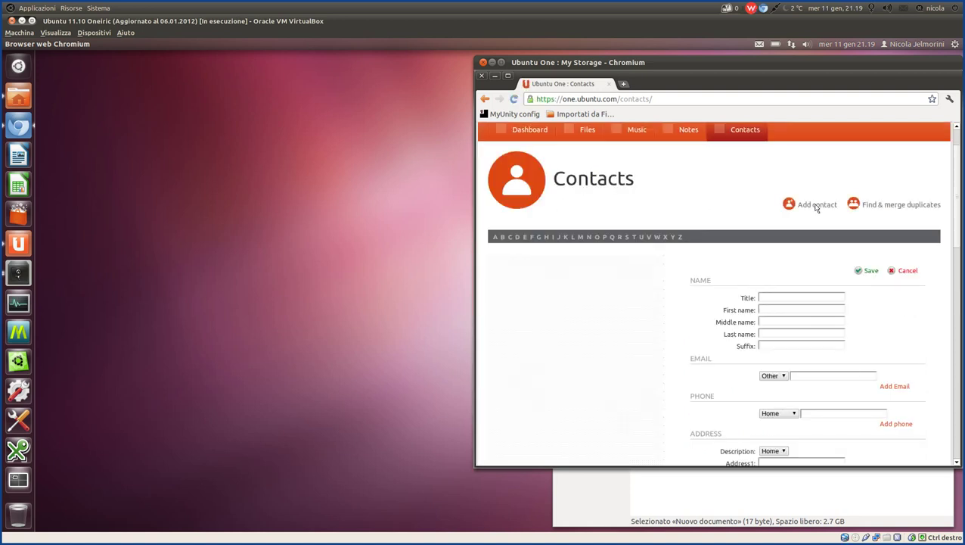
left_click(773, 299)
scroll(773, 295, "down", 3)
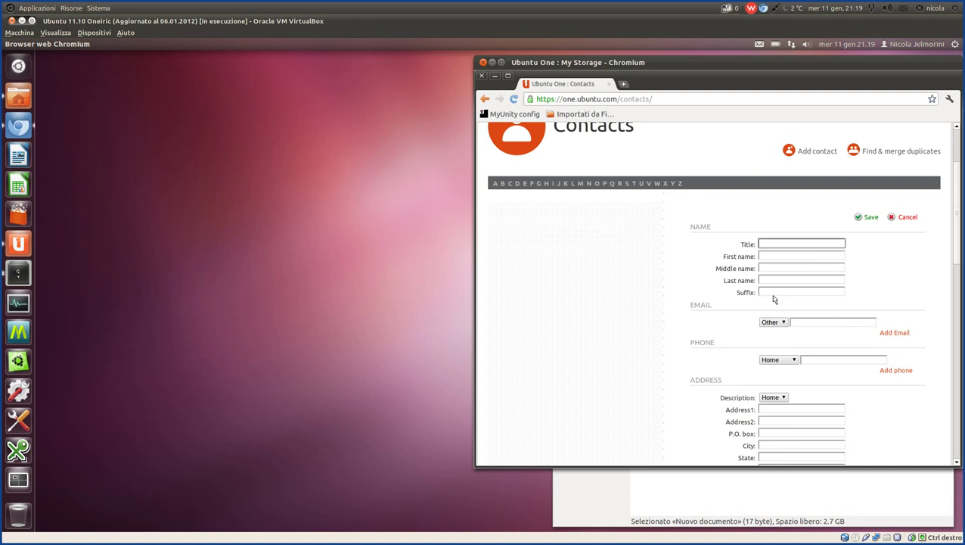
scroll(747, 294, "down", 2)
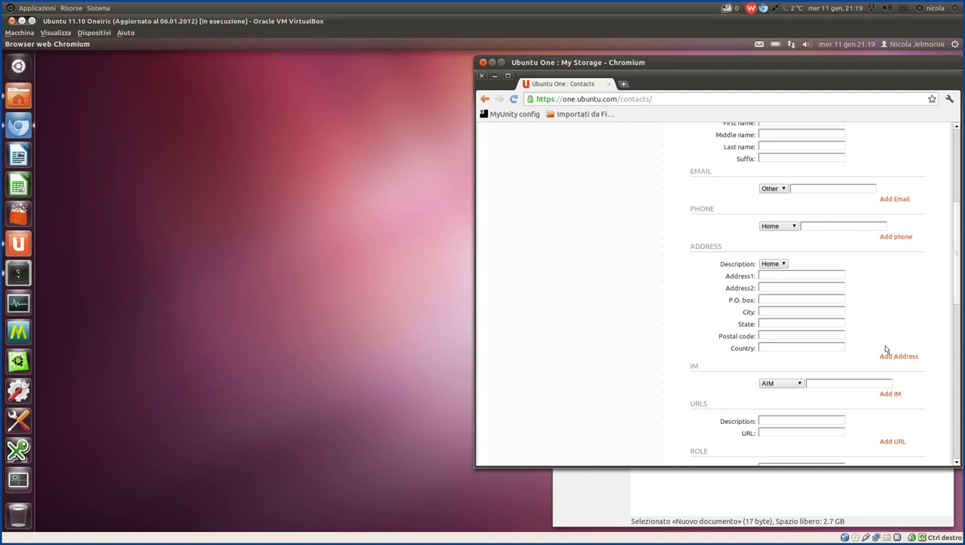
scroll(885, 348, "down", 2)
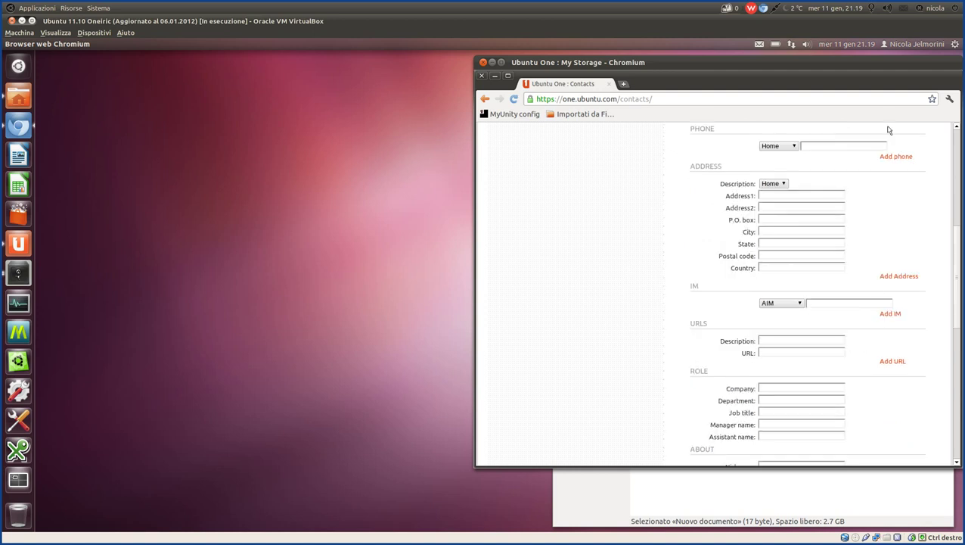
scroll(845, 248, "up", 2)
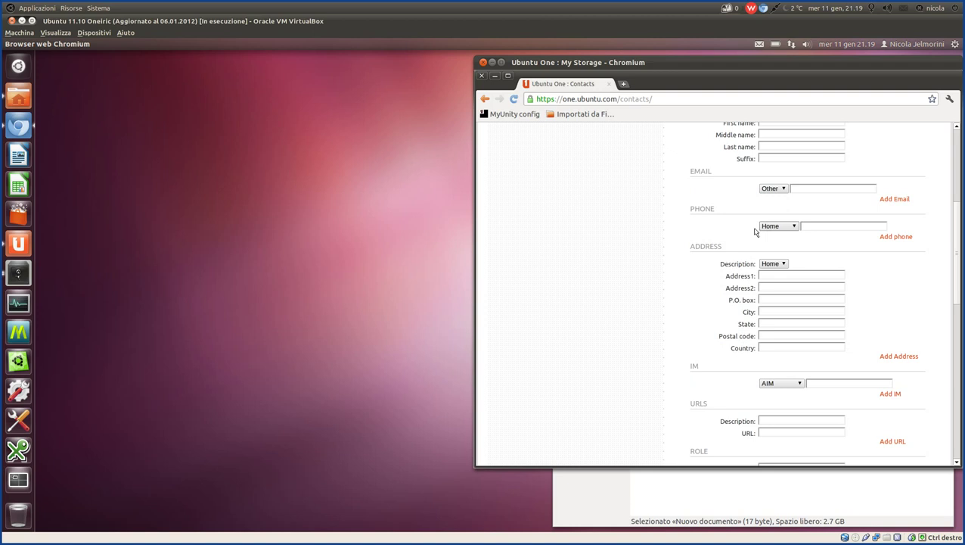
left_click(794, 227)
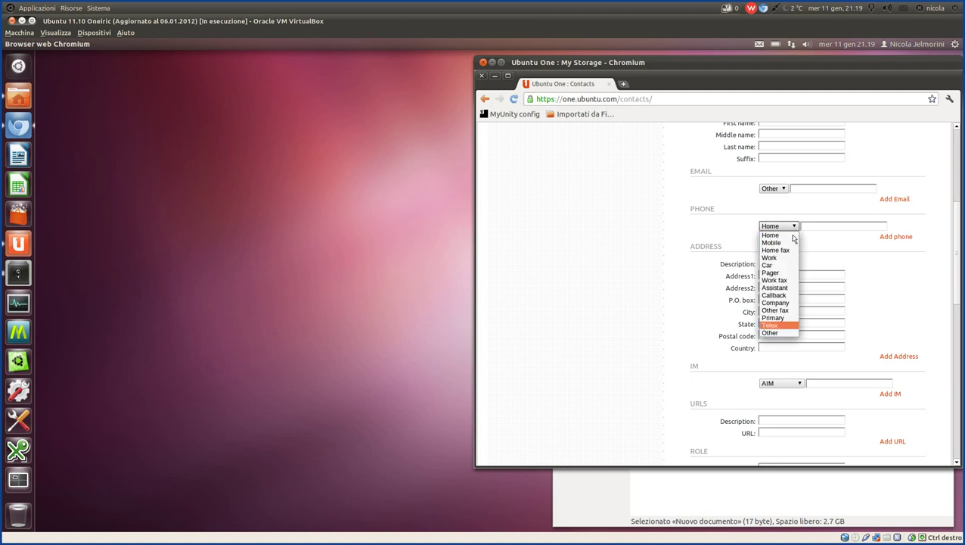
left_click(572, 266)
scroll(588, 274, "down", 7)
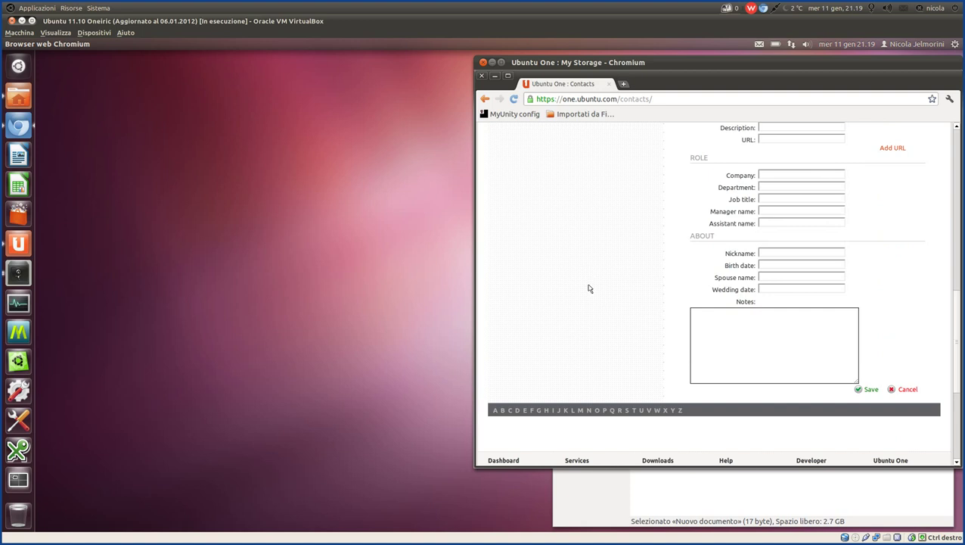
scroll(589, 289, "up", 10)
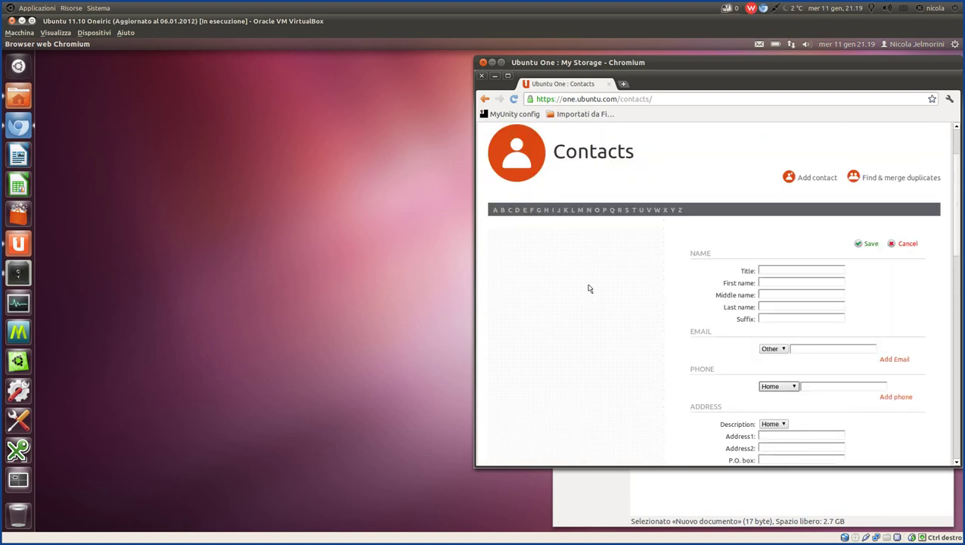
scroll(590, 288, "down", 10)
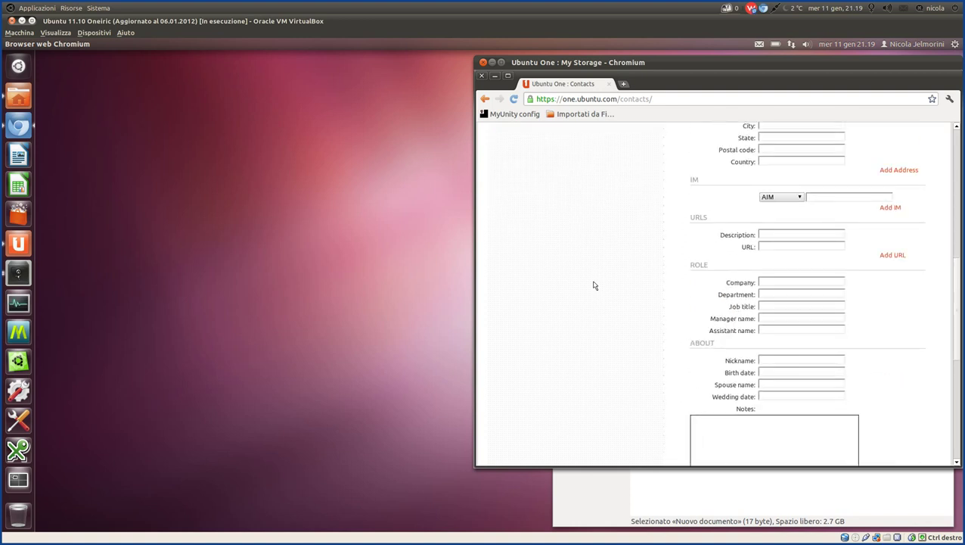
scroll(593, 285, "down", 3)
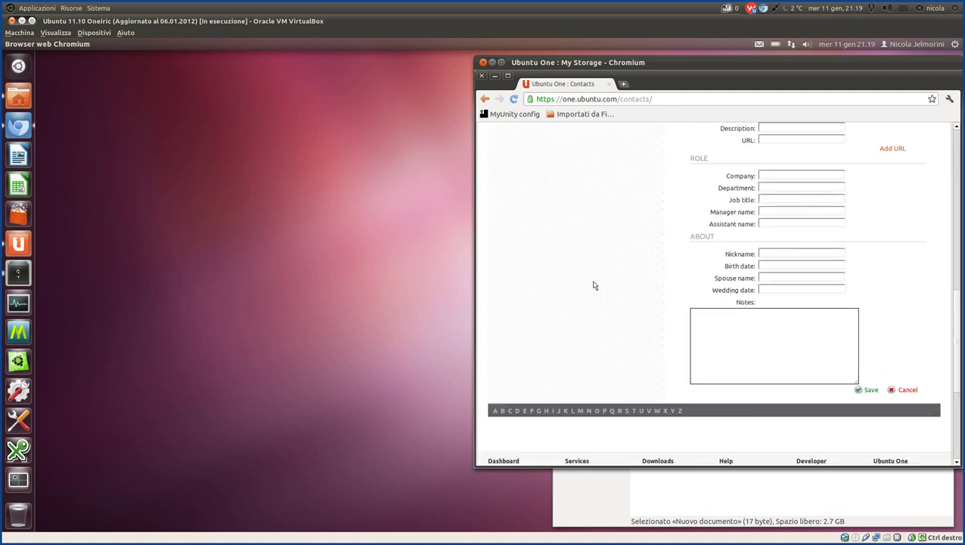
scroll(594, 285, "up", 10)
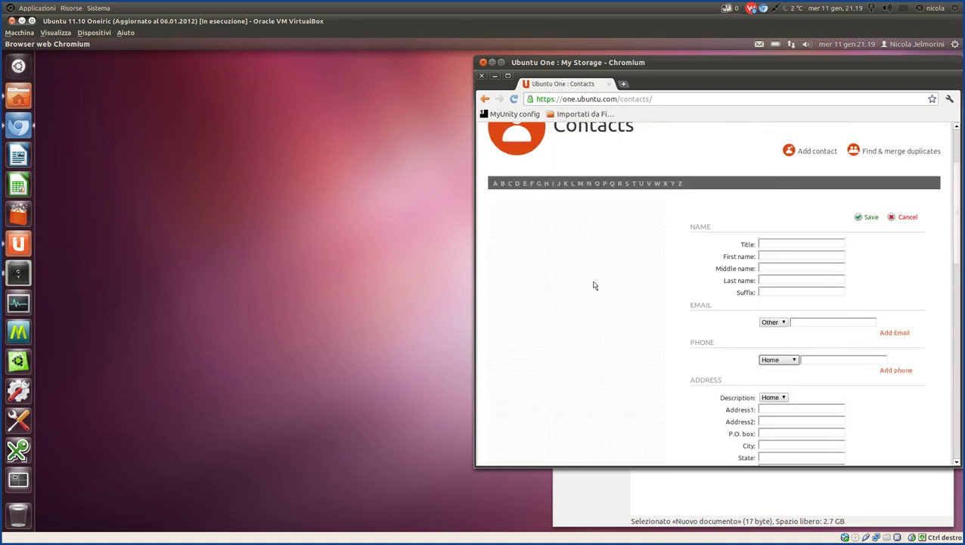
scroll(606, 277, "up", 3)
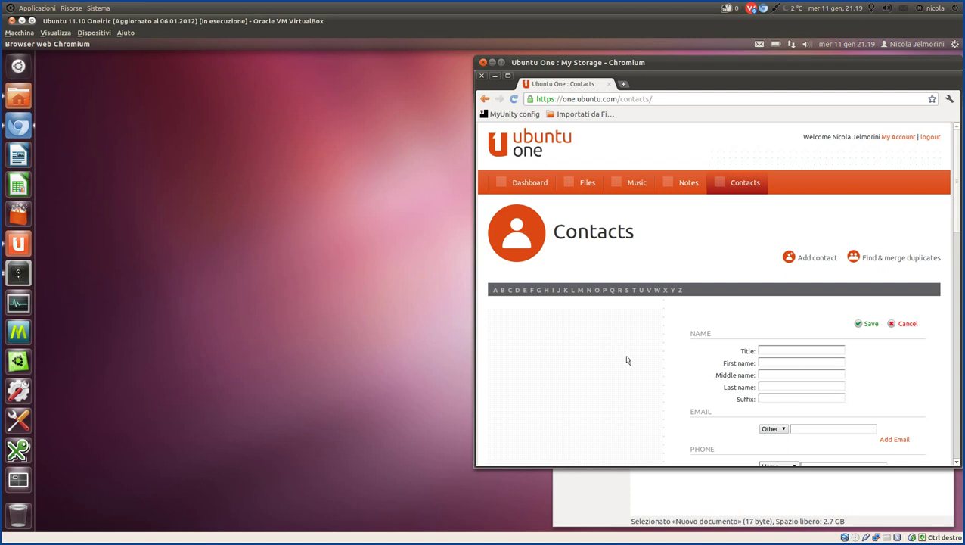
left_click(908, 326)
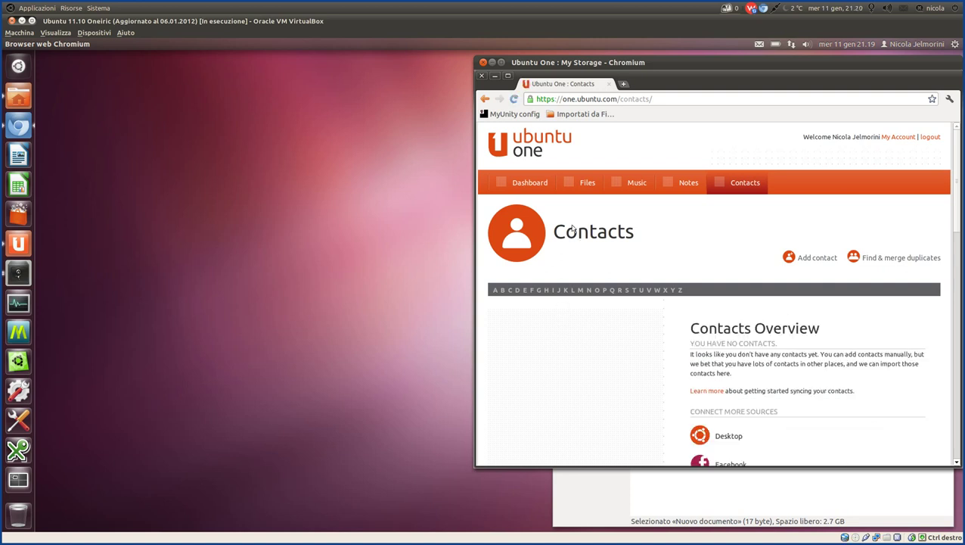
Show Ubuntu One's Files list with the deja-dup folder, then bring Zim's notes back.
left_click(572, 181)
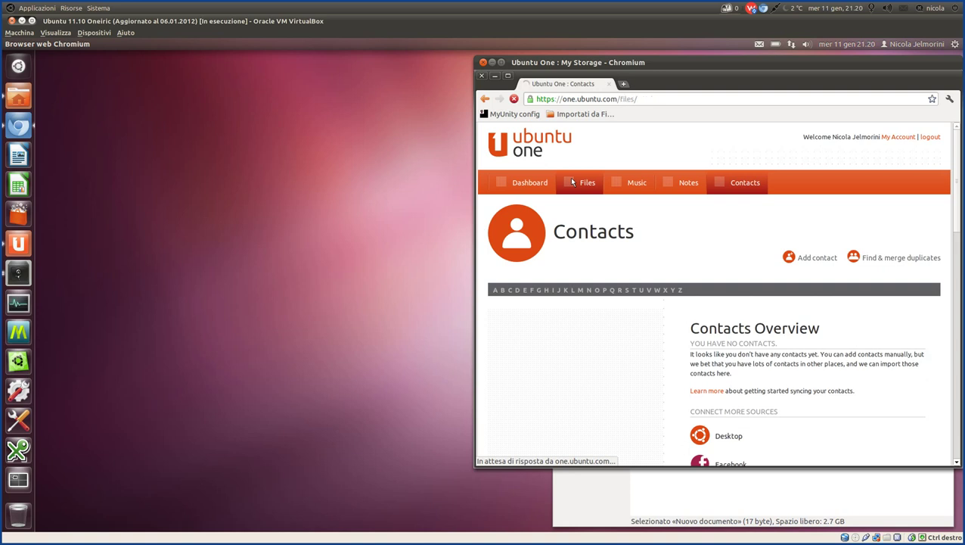
mouse_move(261, 521)
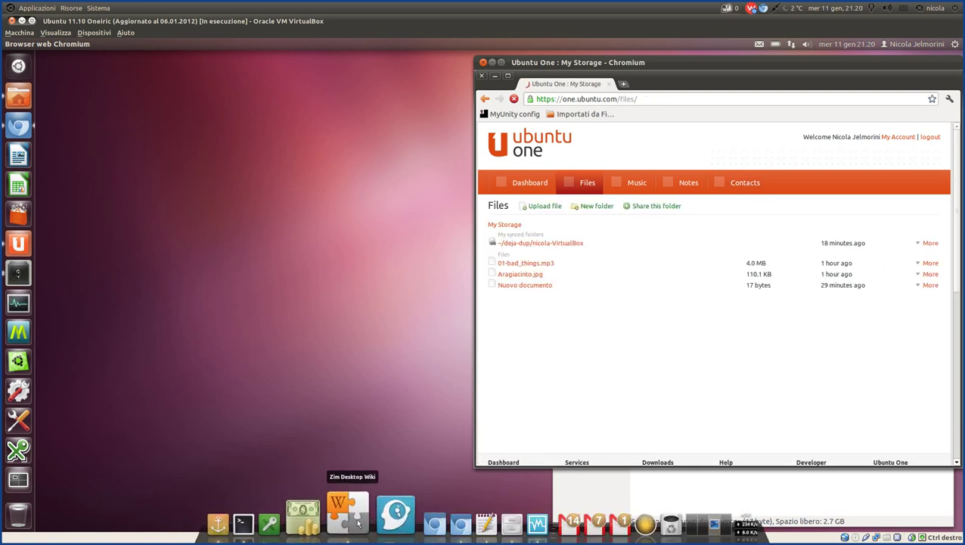
left_click(359, 523)
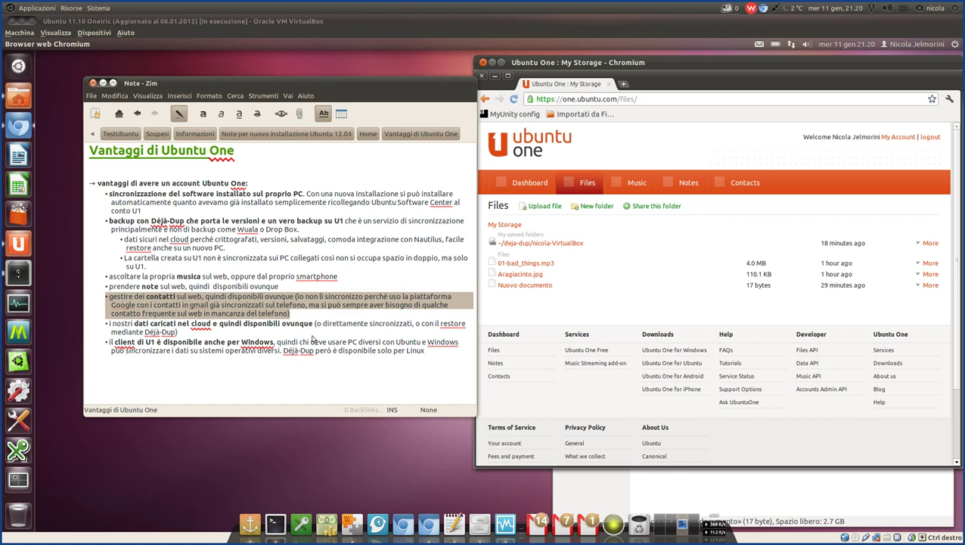
Highlight the 'i nostri dati caricati nel cloud' bullet and its direct sync/restore remark.
left_click(306, 316)
left_click_drag(306, 317, 86, 298)
left_click(204, 336)
left_click_drag(198, 335, 105, 323)
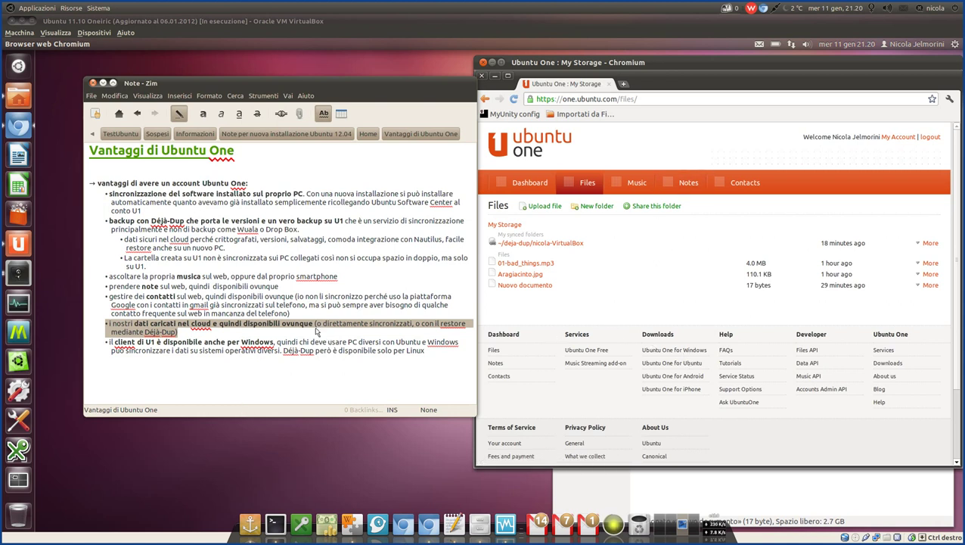
left_click_drag(317, 325, 463, 325)
left_click_drag(179, 333, 102, 328)
Open the deja-dup folder, review the Cartelle cloud list, and close the control panel.
left_click(529, 242)
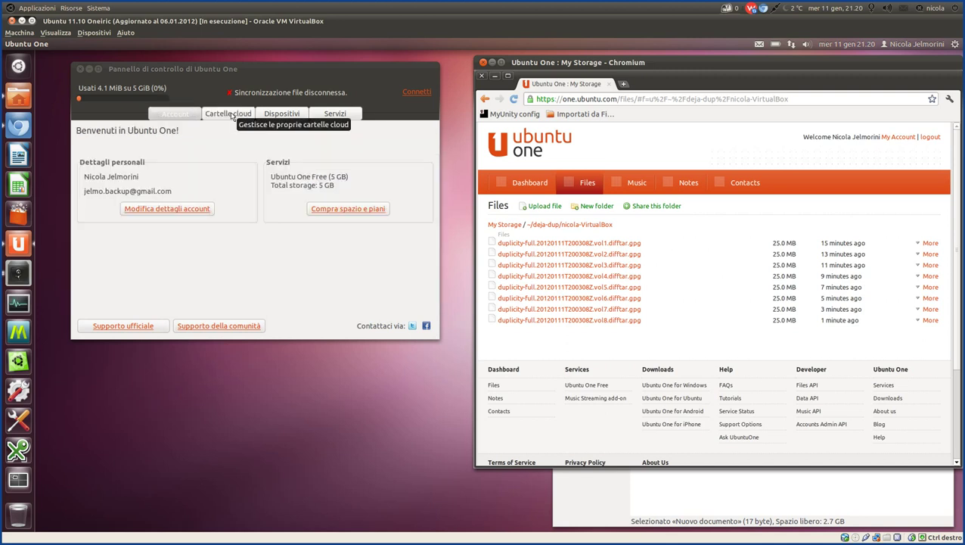
left_click(232, 115)
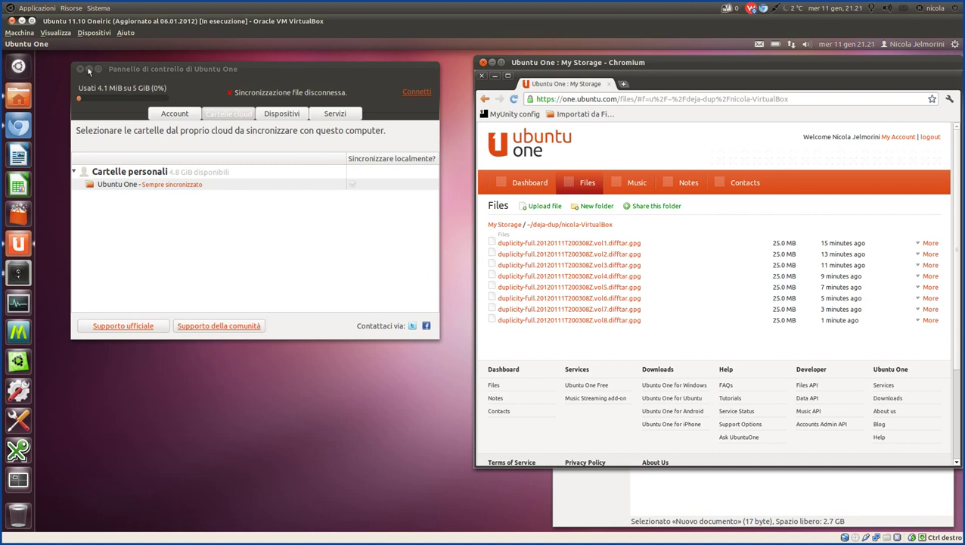
left_click(87, 69)
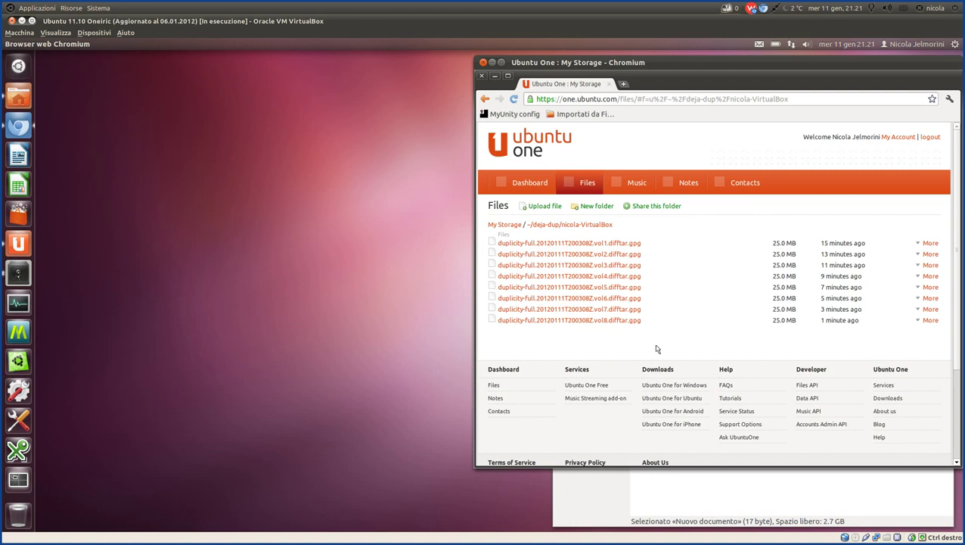
Bring the local Ubuntu One folder window forward, then reopen the Zim notes.
mouse_move(711, 522)
left_click(724, 506)
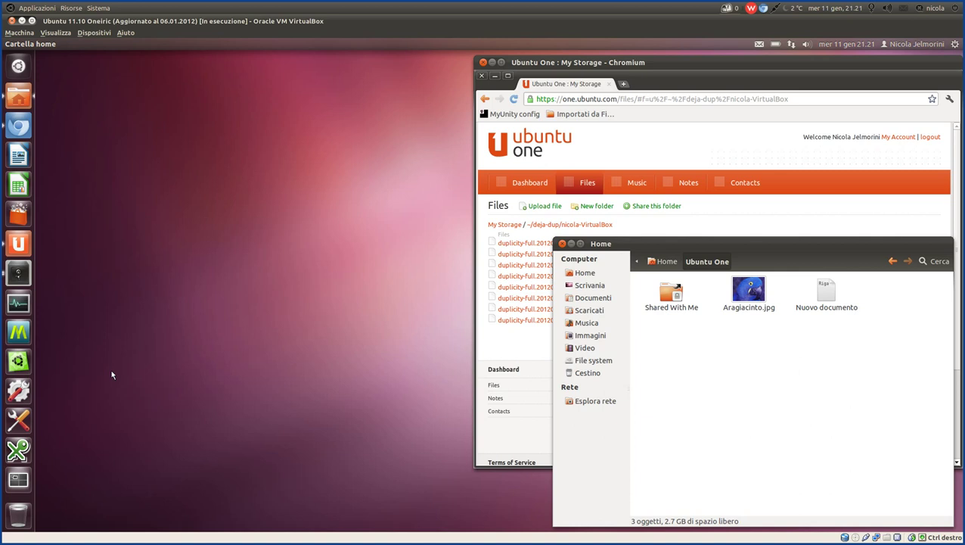
mouse_move(354, 522)
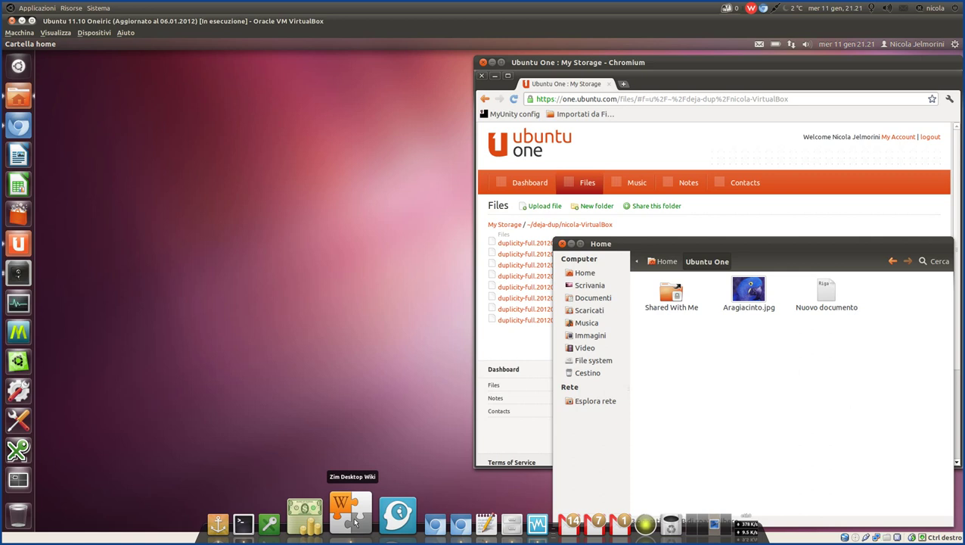
left_click(354, 522)
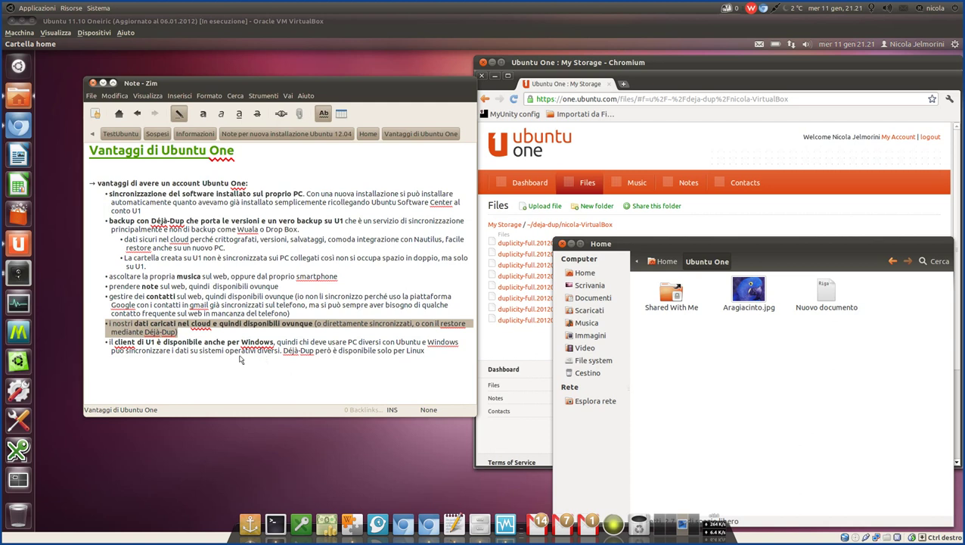
Highlight the last bullet on the Windows client and open the Ubuntu One control panel behind Zim.
left_click(138, 345)
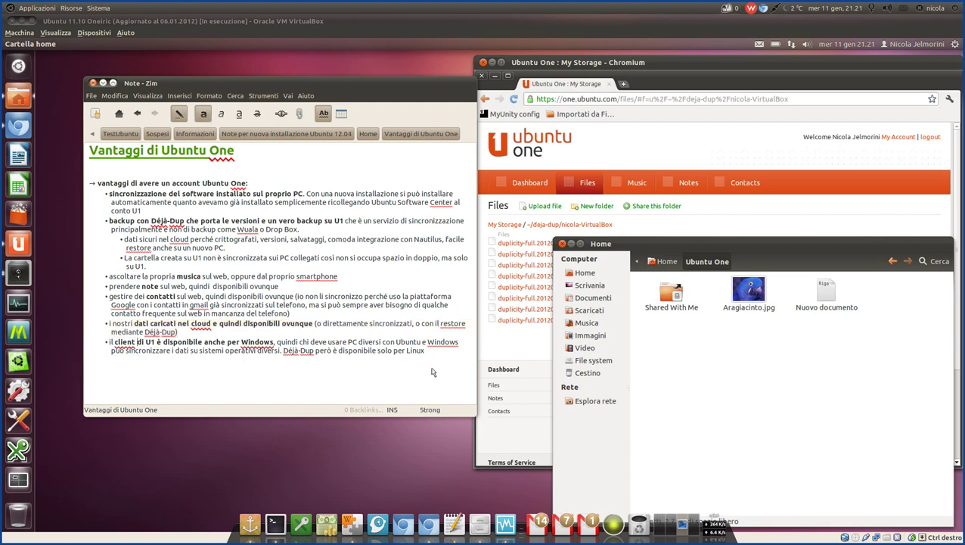
left_click_drag(428, 357, 108, 345)
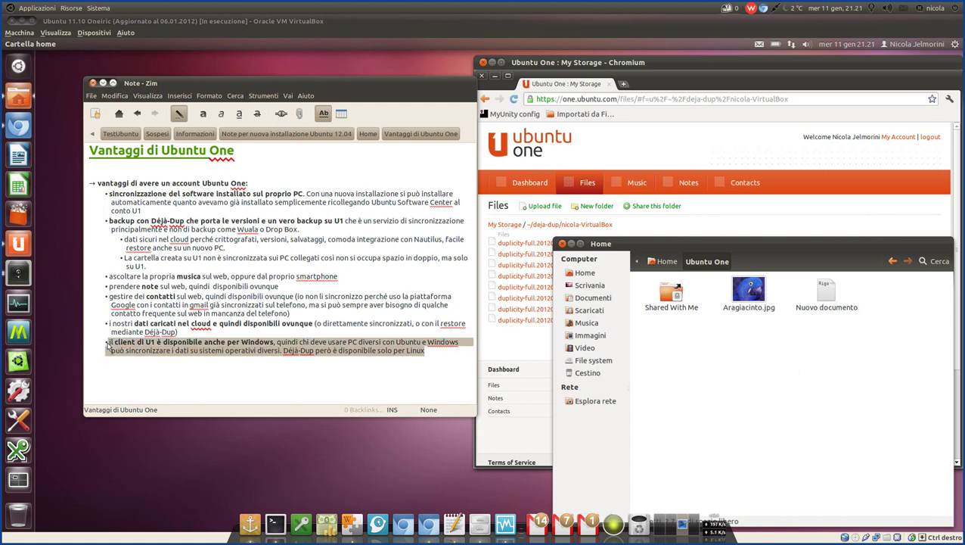
left_click(20, 243)
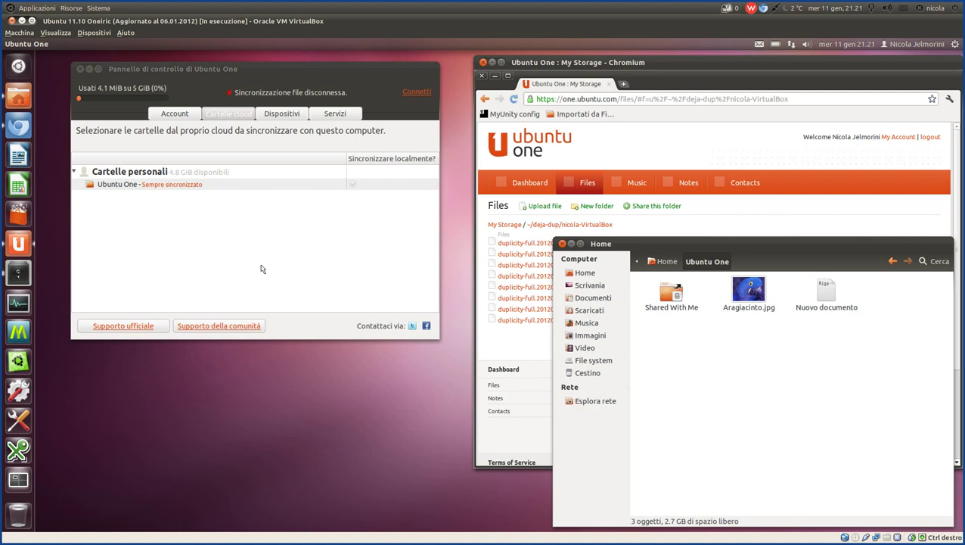
mouse_move(378, 500)
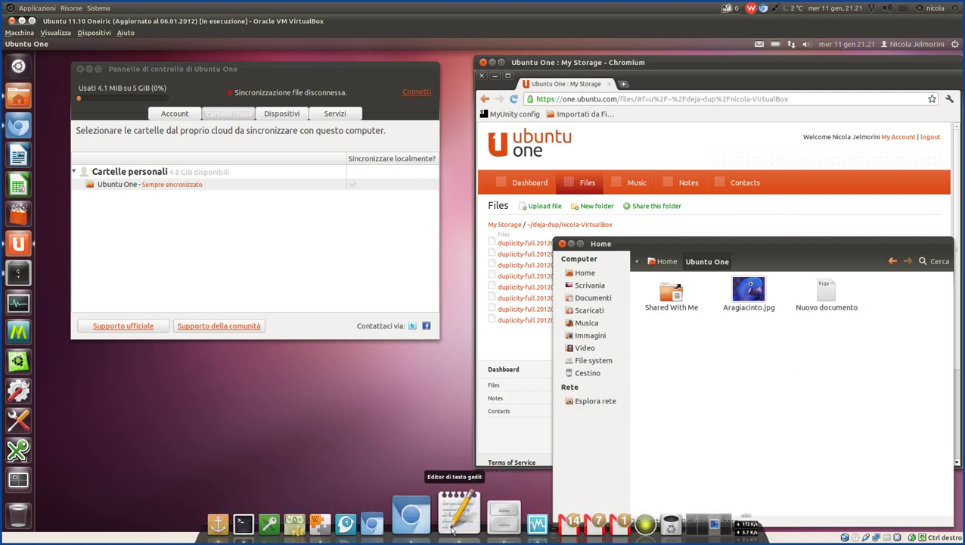
left_click(328, 516)
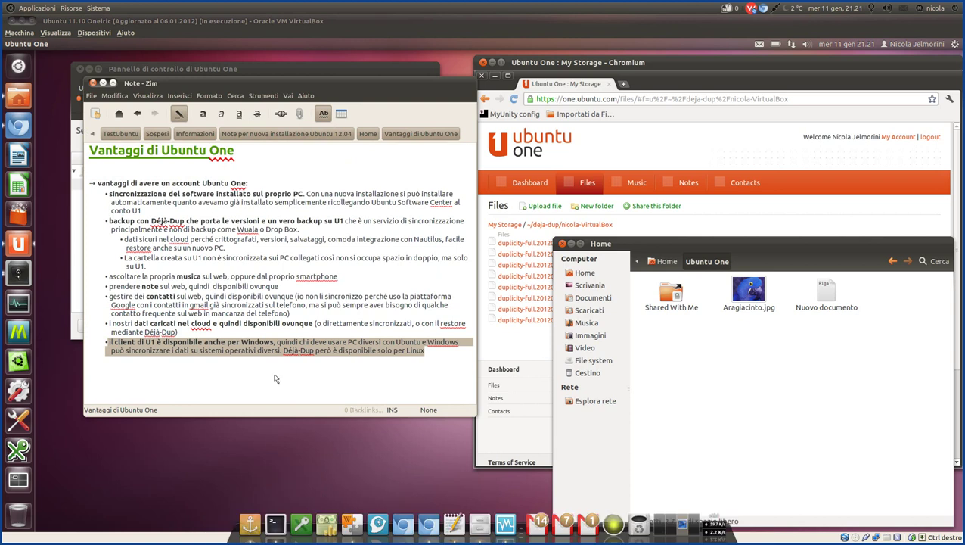
Highlight the phrase on Windows availability, then the sentence saying Déjà-Dup is Linux-only.
left_click(228, 344)
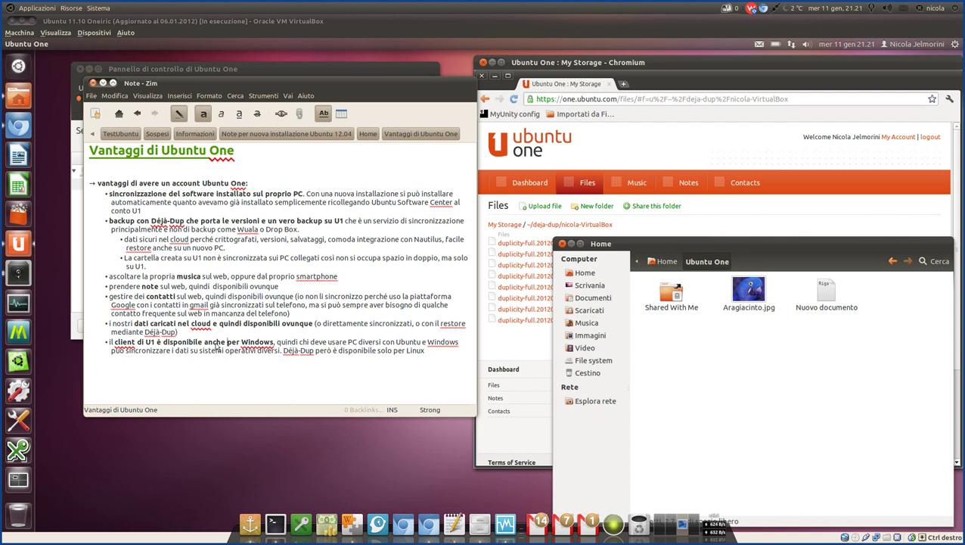
left_click_drag(172, 344, 282, 353)
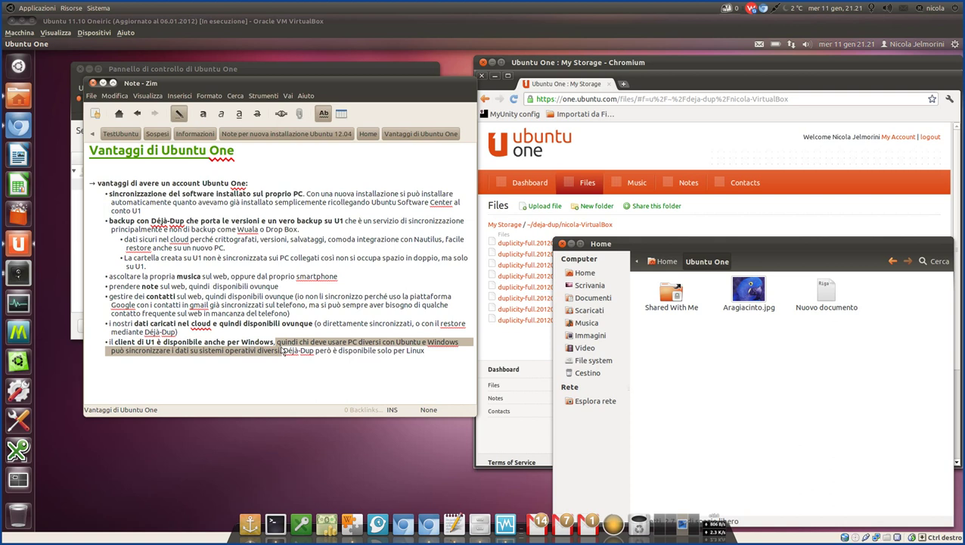
left_click(431, 352)
left_click_drag(431, 353, 284, 355)
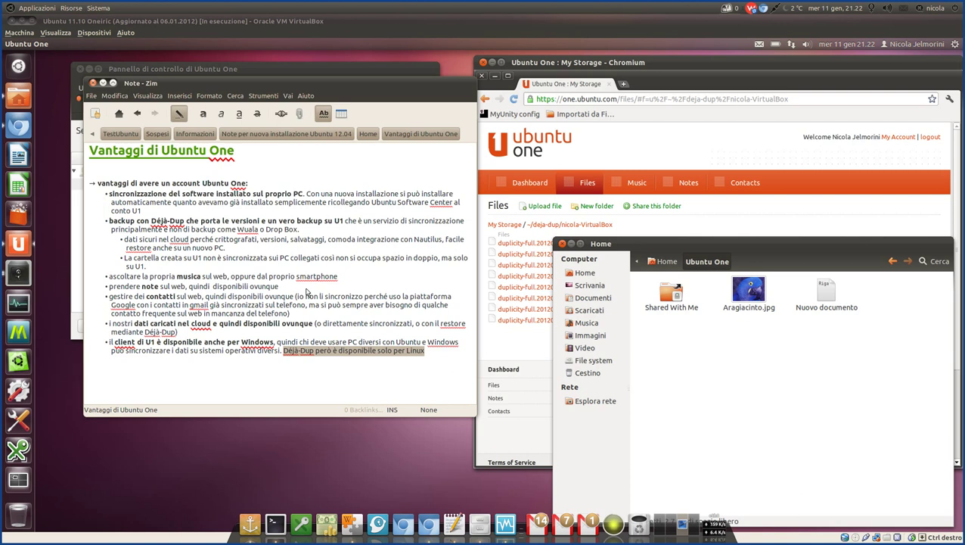
Close Zim, view the eight 25.0 MB backup volumes and control panel, then reopen Zim.
left_click(281, 354)
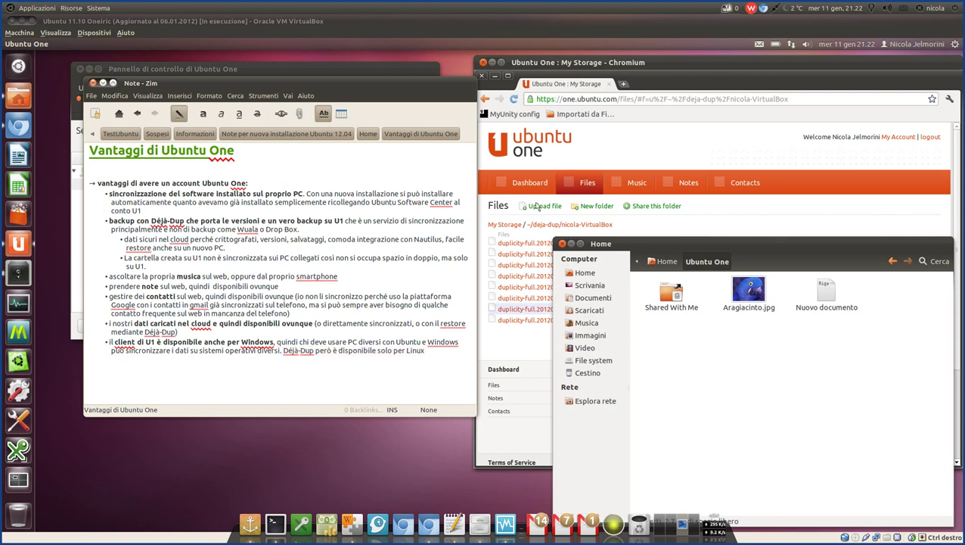
key("ctrl+w")
left_click(551, 229)
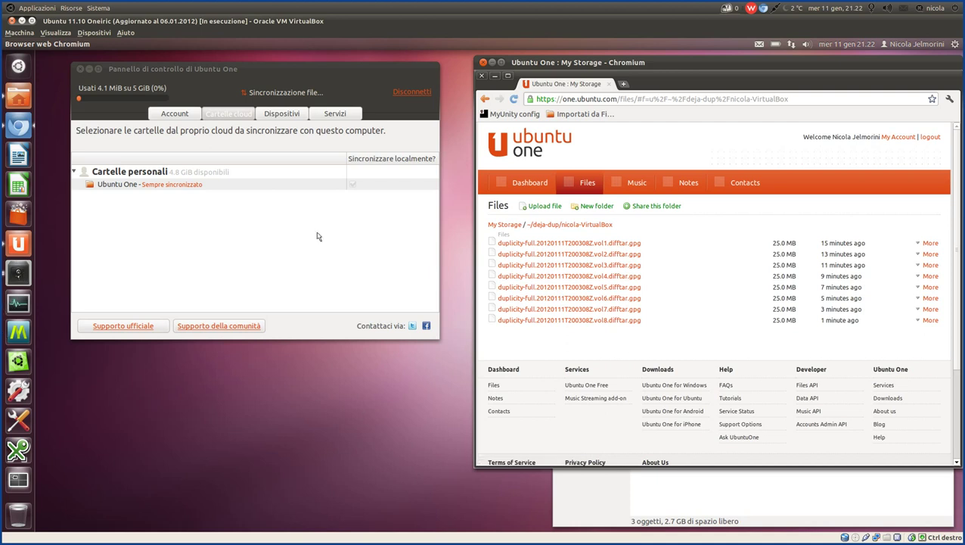
left_click(235, 113)
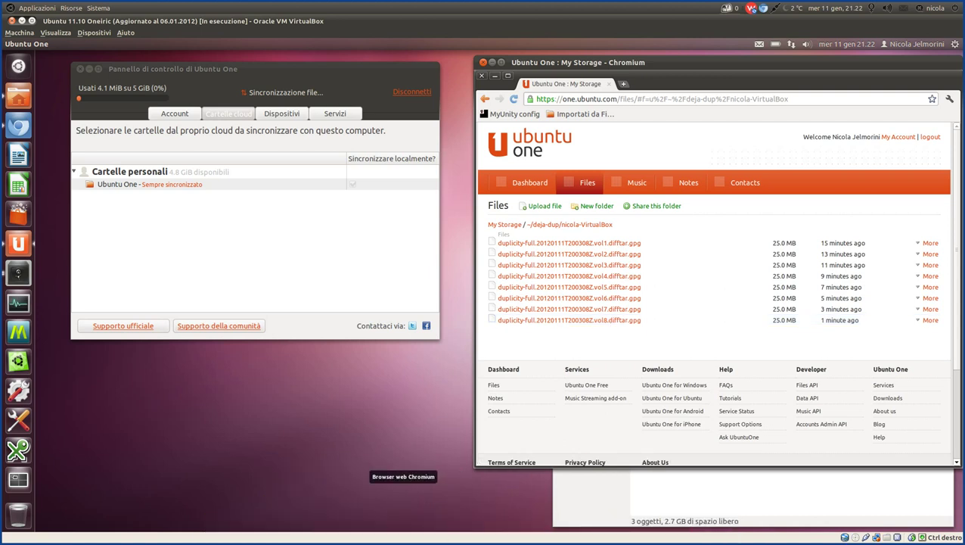
left_click(345, 518)
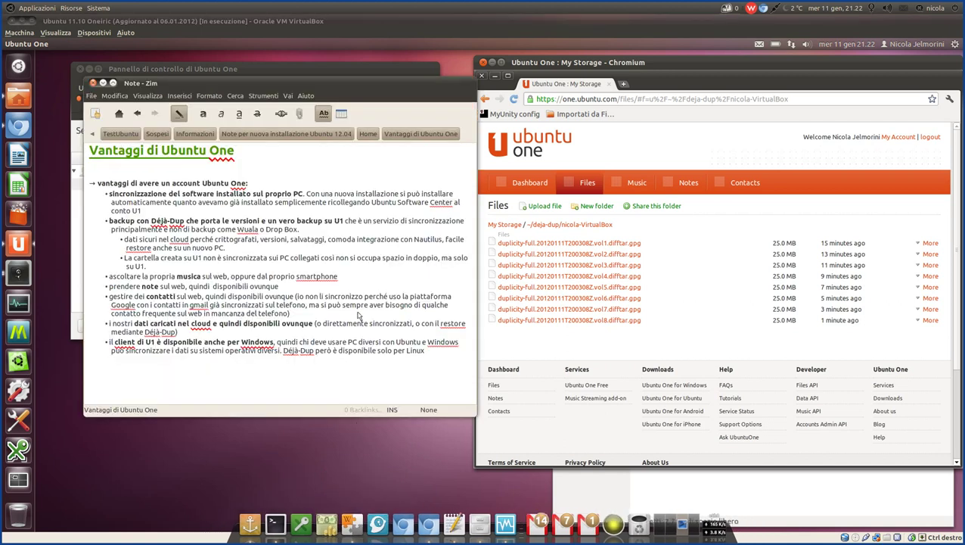
Reread the Déjà-Dup Linux-only sentence and last bullet, then drag Zim aside.
left_click_drag(425, 352, 284, 354)
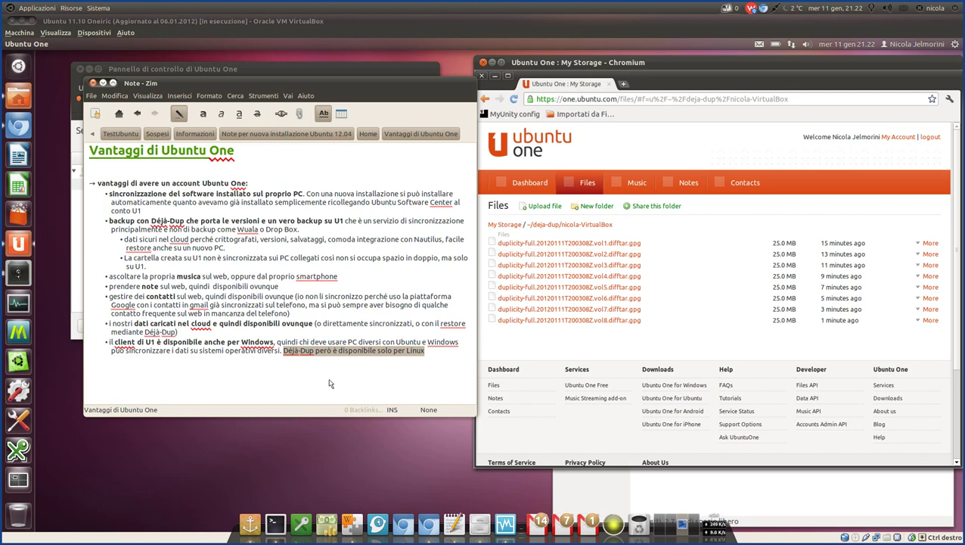
left_click(394, 368)
left_click_drag(437, 353, 98, 345)
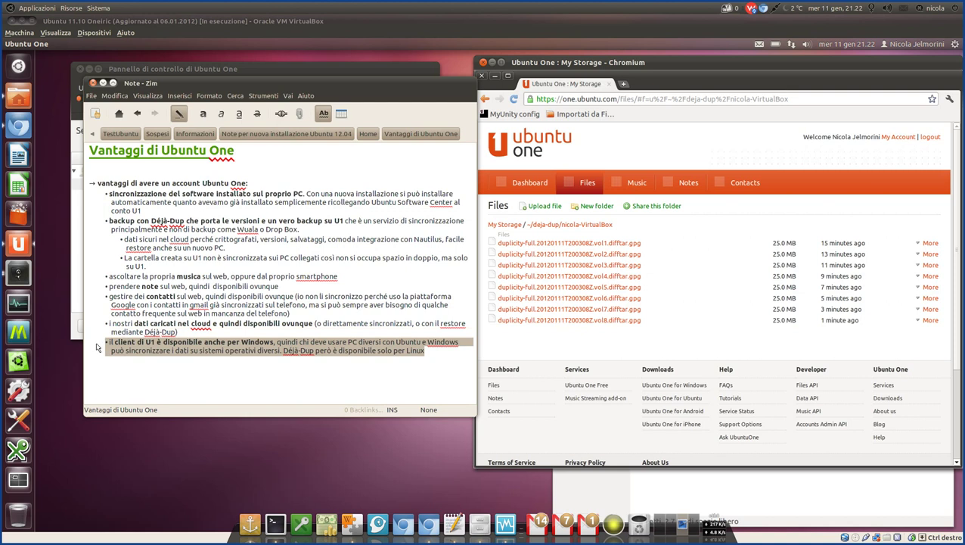
left_click(243, 344)
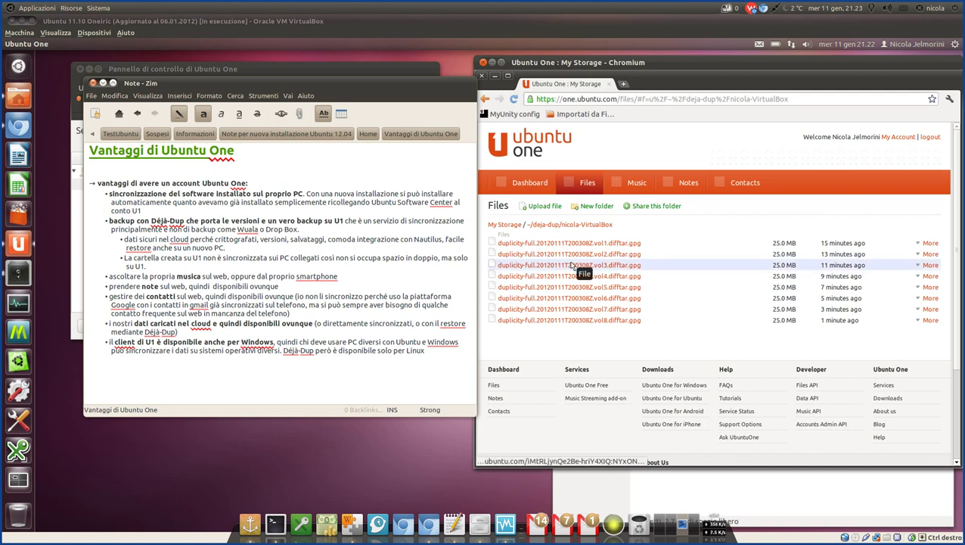
left_click_drag(293, 86, 369, 112)
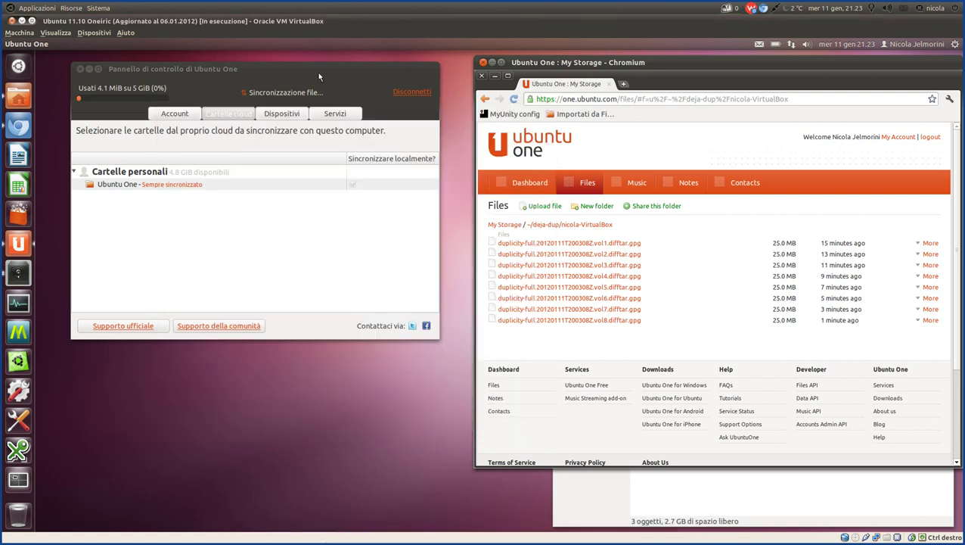
Refresh the Cartelle cloud list and select the new deja-dup backup folder.
left_click(224, 116)
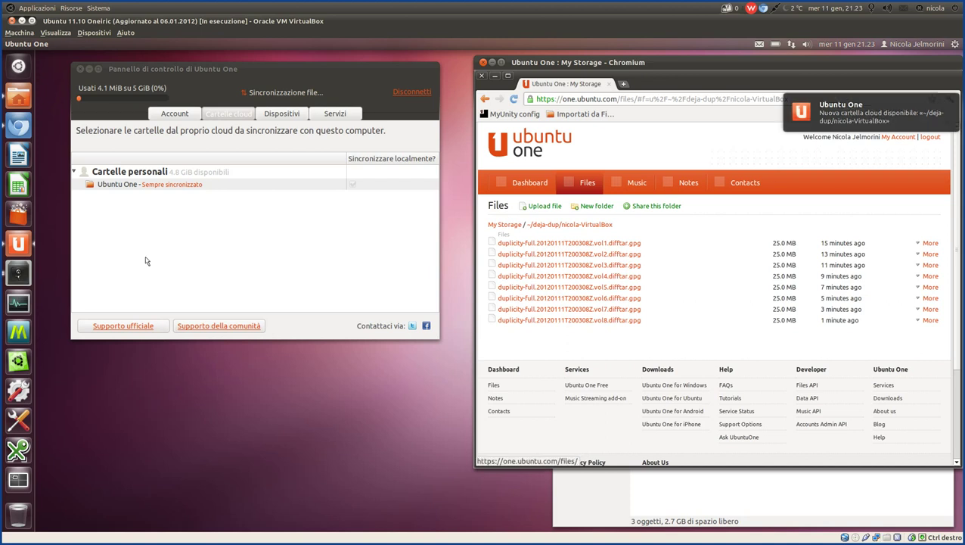
left_click(235, 117)
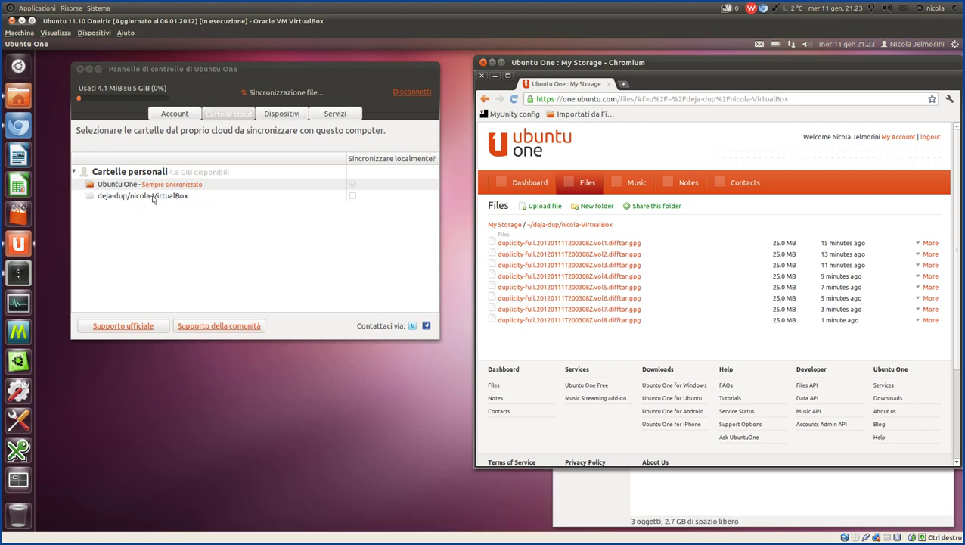
left_click(152, 196)
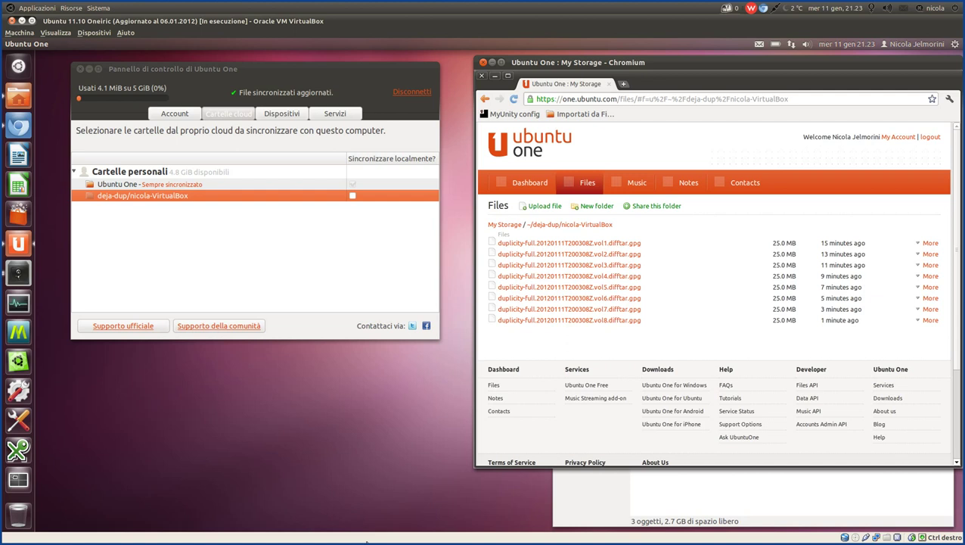
Highlight the Zim note that the U1 folder isn't synced, then close Zim.
left_click(349, 511)
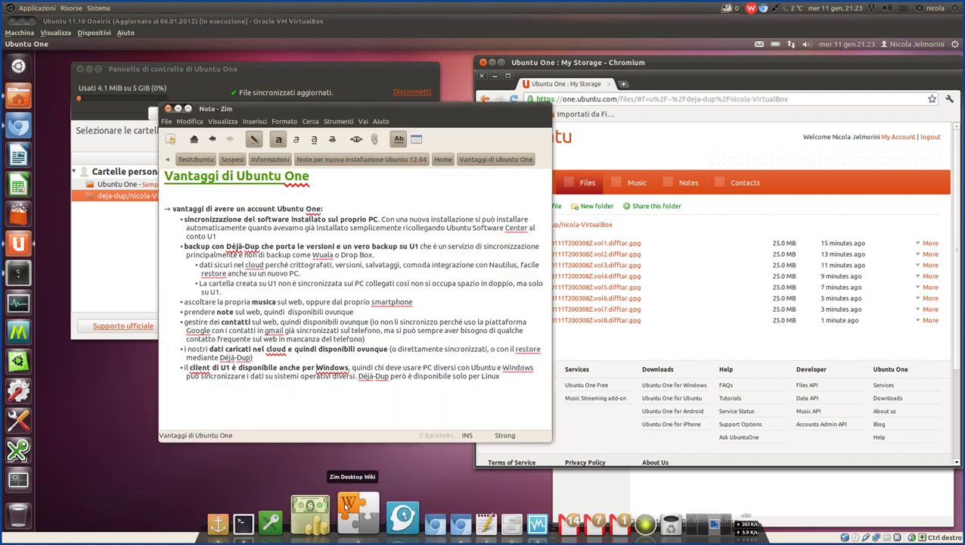
left_click_drag(394, 287, 140, 268)
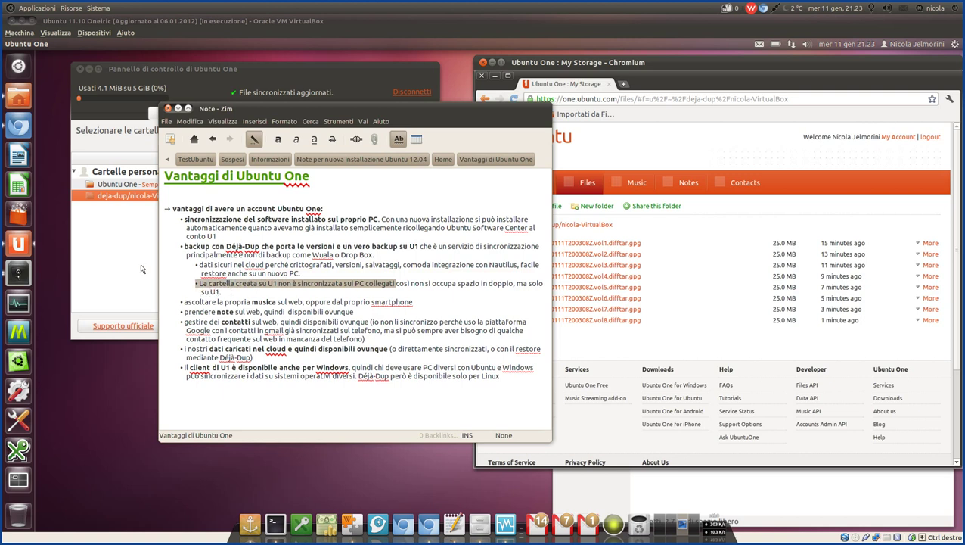
key("ctrl+w")
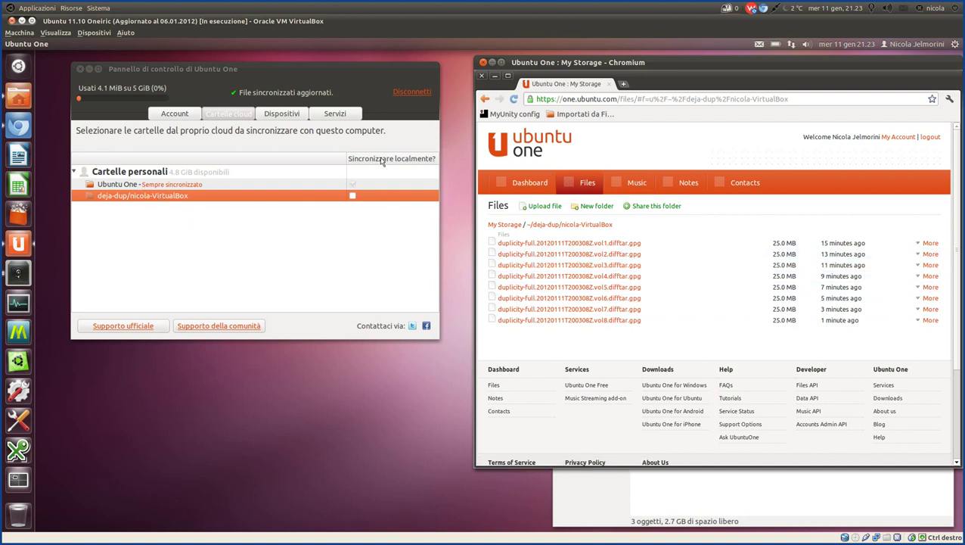
Select the Ubuntu One and deja-dup folders, then bring the home folder window forward.
left_click(129, 185)
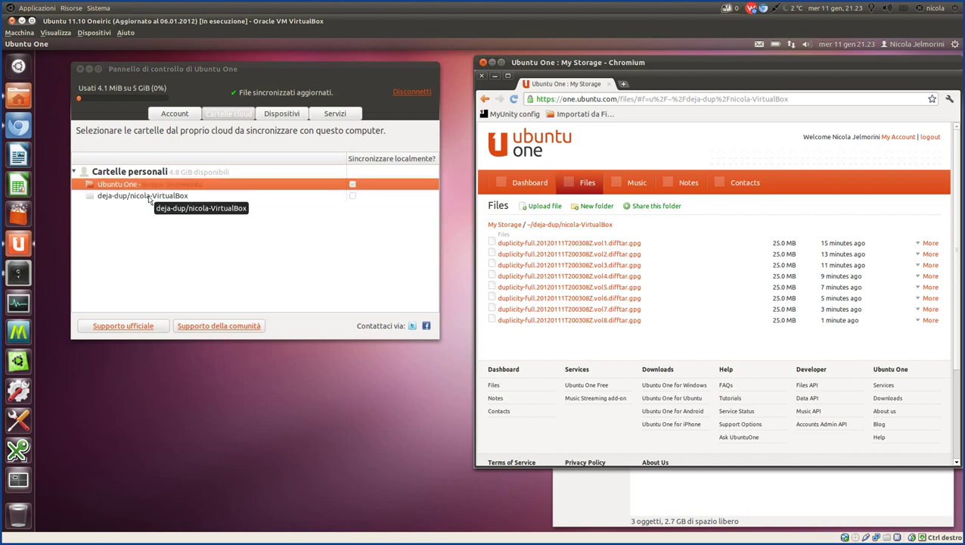
left_click(150, 197)
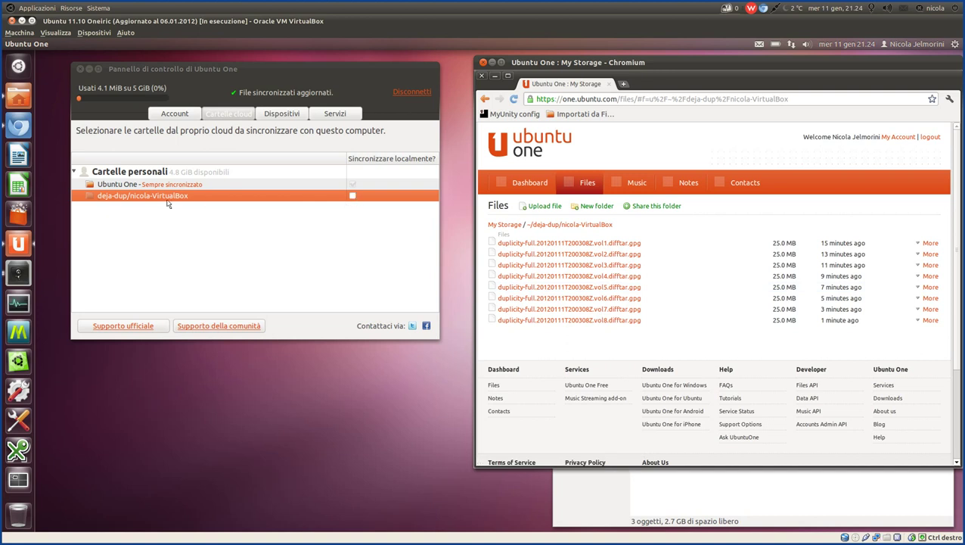
left_click(681, 499)
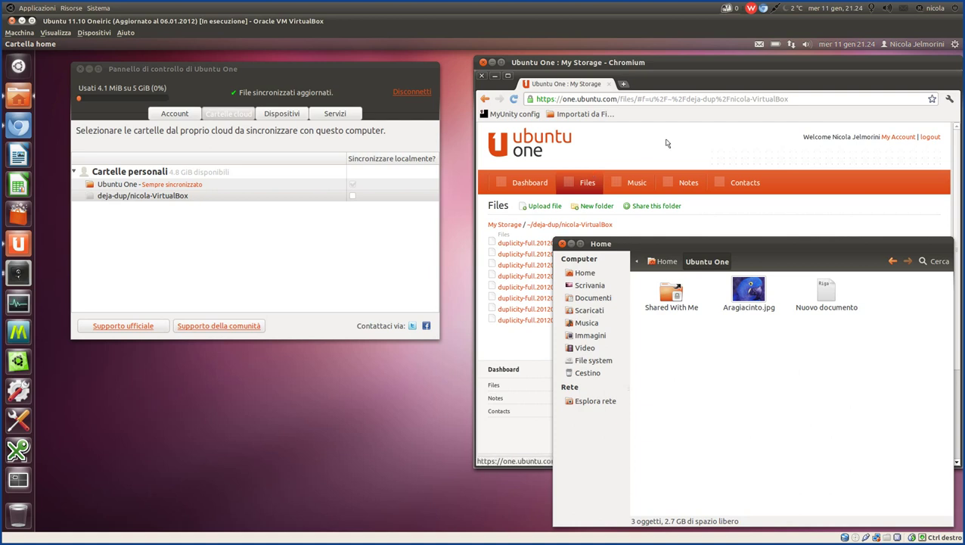
Bring the Ubuntu One web file list forward, then briefly reopen and close the Zim notes.
left_click(578, 234)
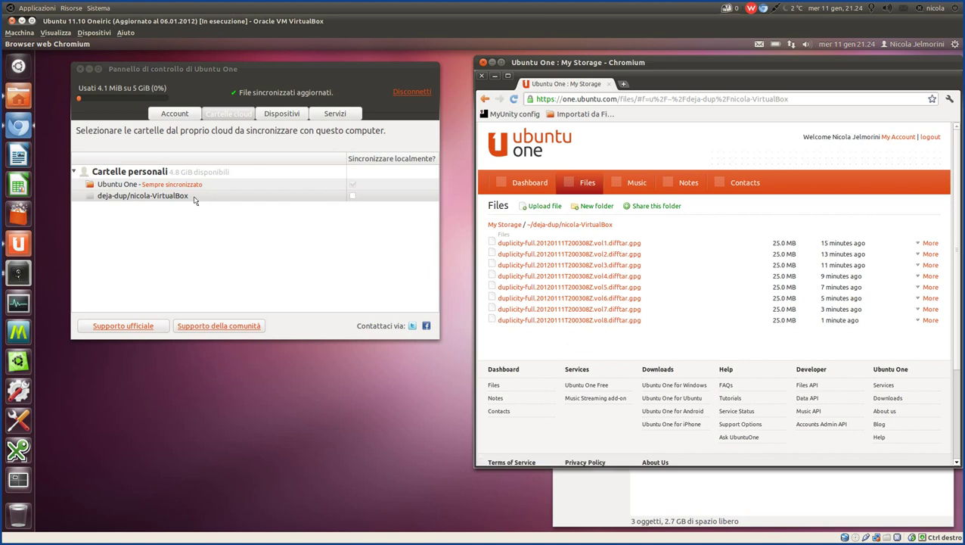
mouse_move(396, 540)
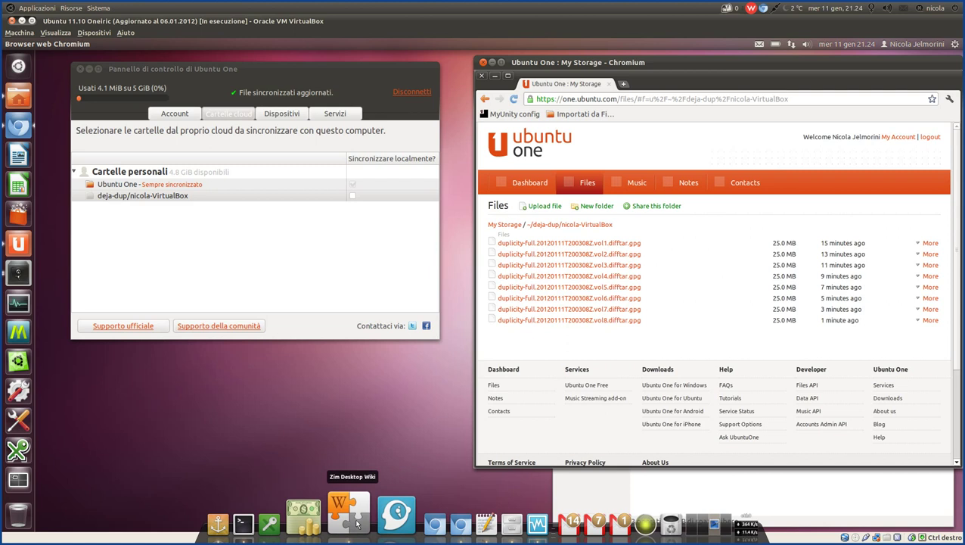
left_click(356, 523)
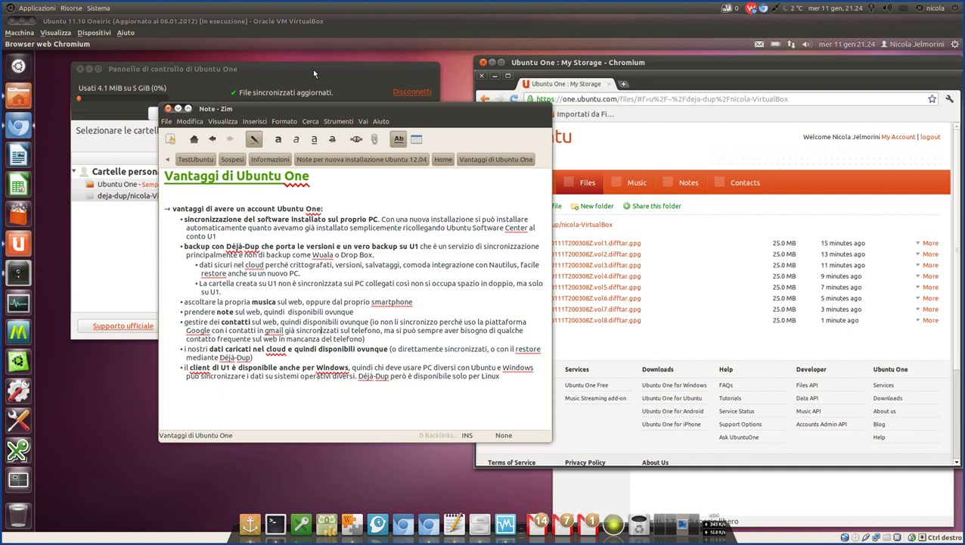
key("ctrl+w")
In Nautilus, visit the Home folder and return to the local Ubuntu One folder's three items.
left_click(247, 198)
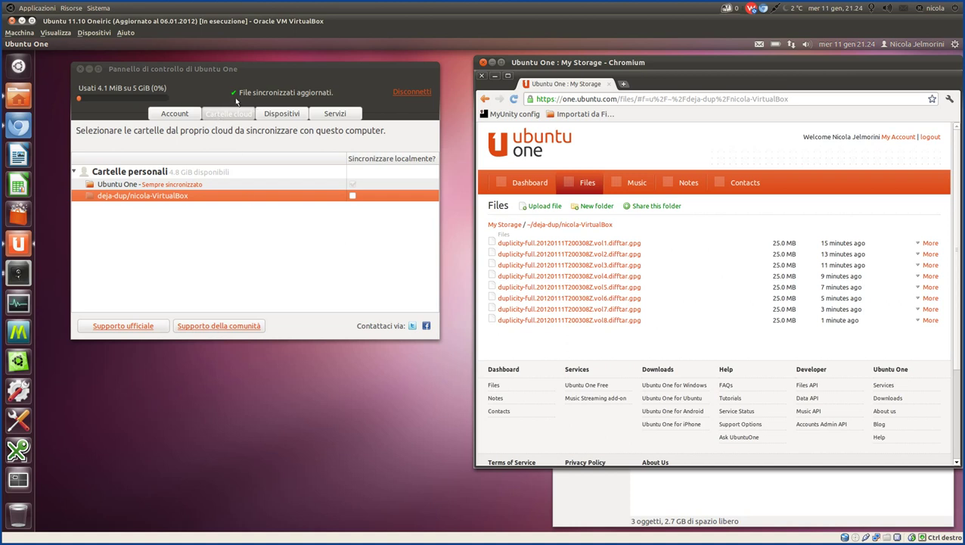
left_click(738, 499)
left_click(660, 261)
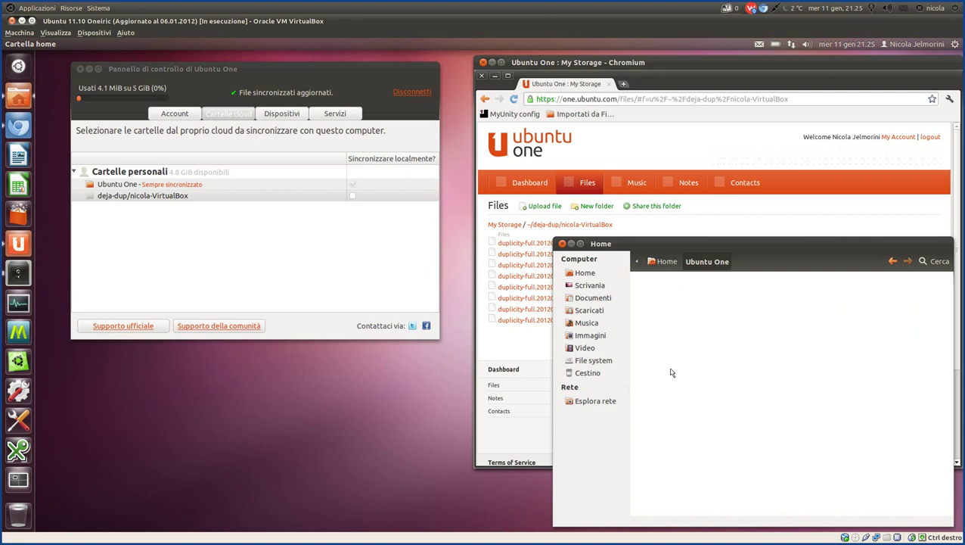
left_click(660, 262)
left_click(707, 261)
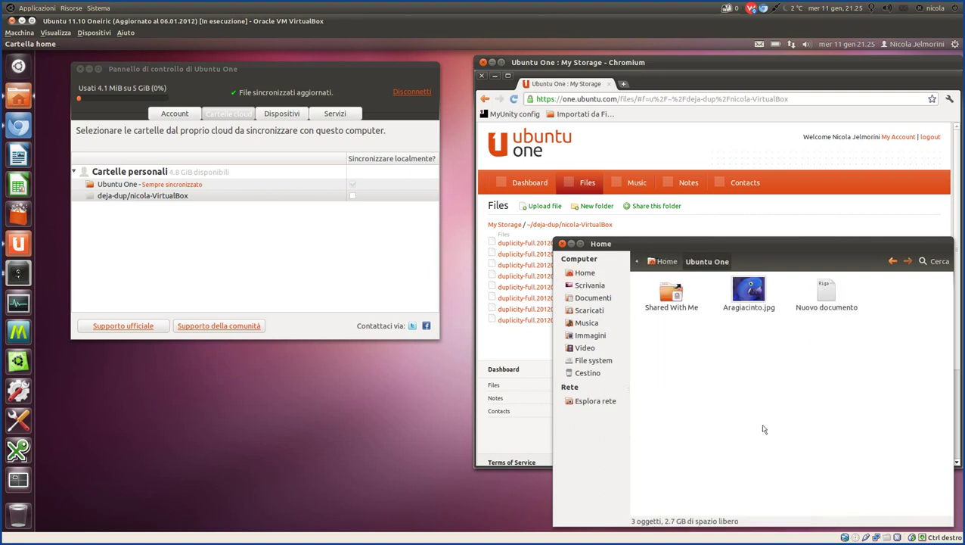
Check the Ubuntu One control panel's sync status message, then bring up the Déjà Dup backup overview.
left_click(273, 70)
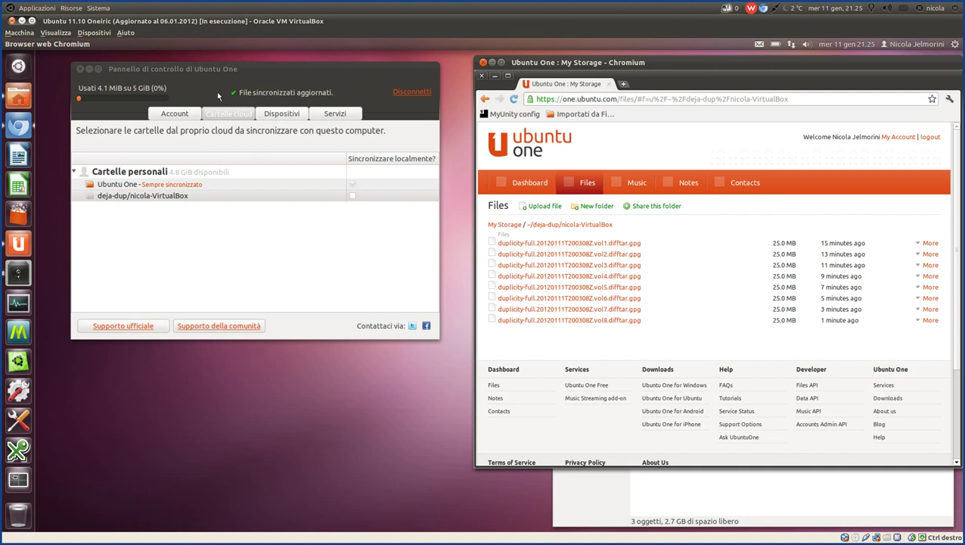
left_click(289, 98)
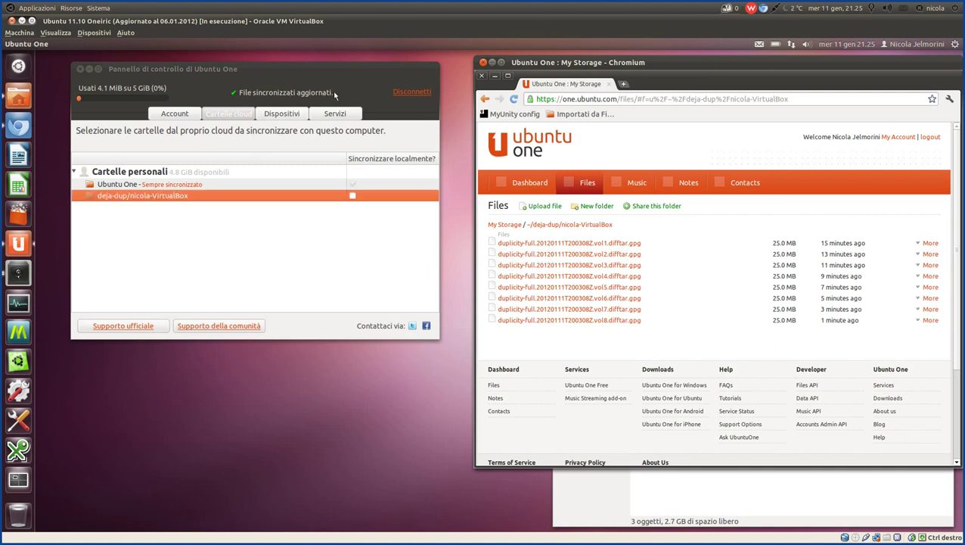
left_click_drag(326, 94, 232, 93)
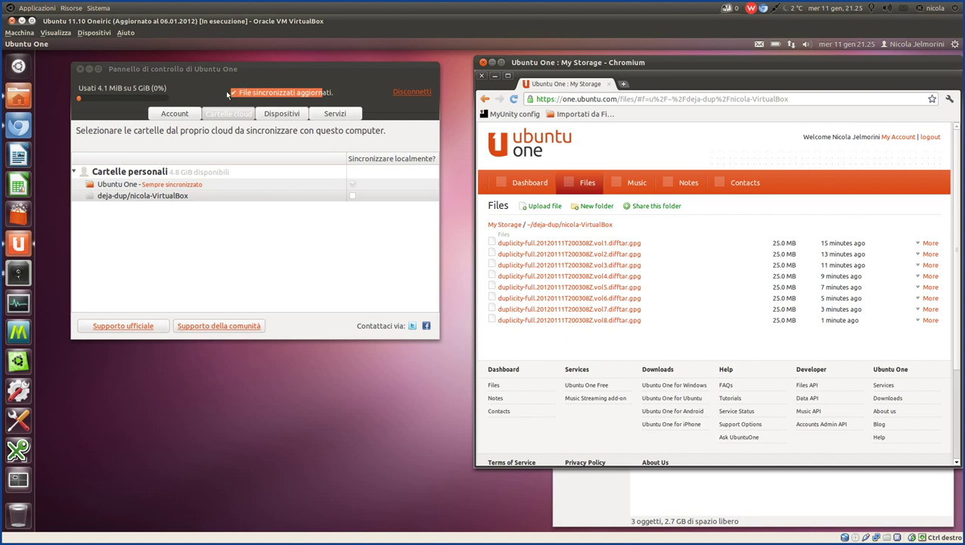
left_click(304, 94)
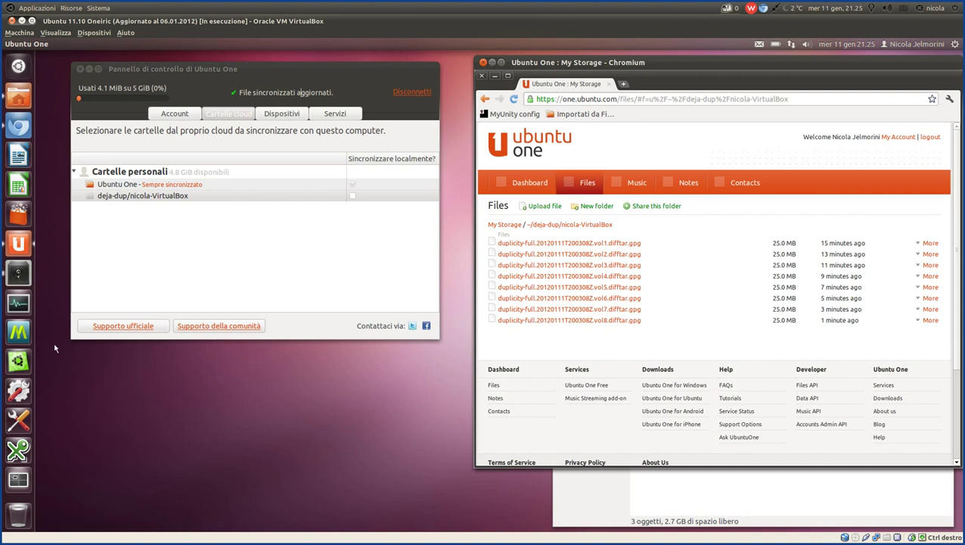
left_click(18, 273)
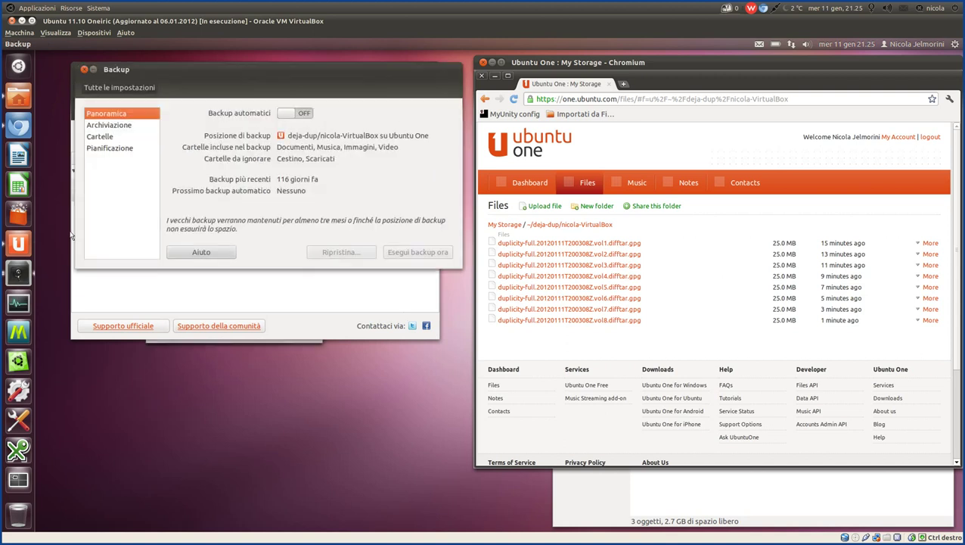
Check the running Esegui backup's progress, then reopen Zim on the Vantaggi di Ubuntu One page.
left_click(18, 272)
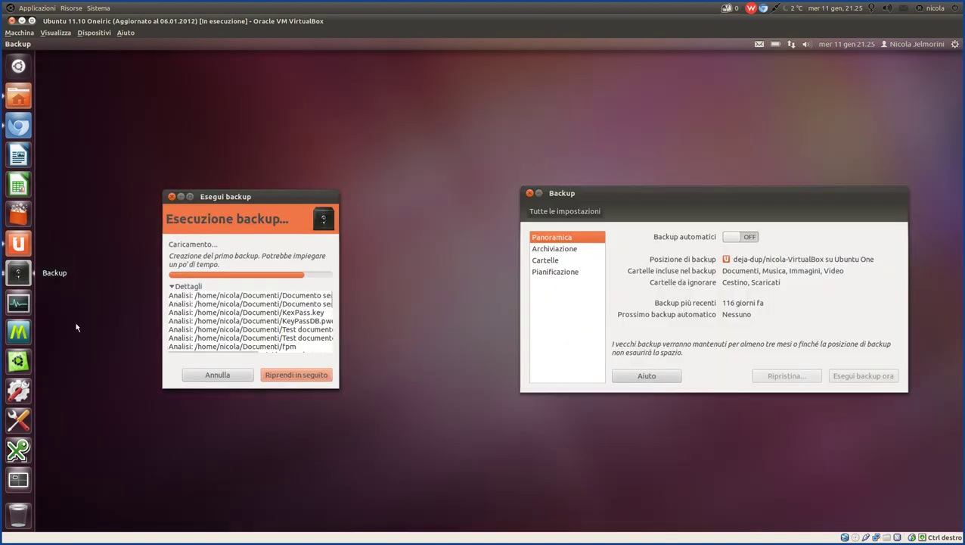
left_click(256, 199)
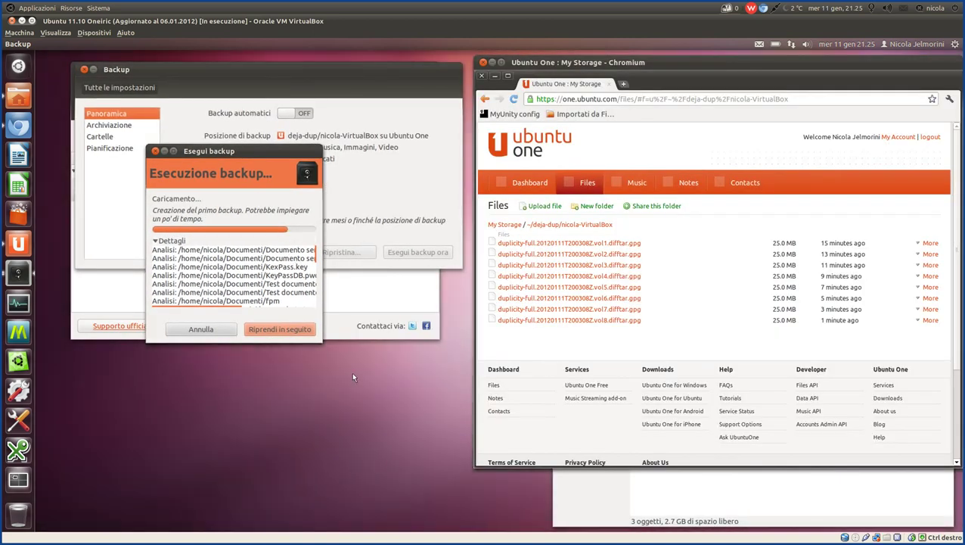
mouse_move(429, 523)
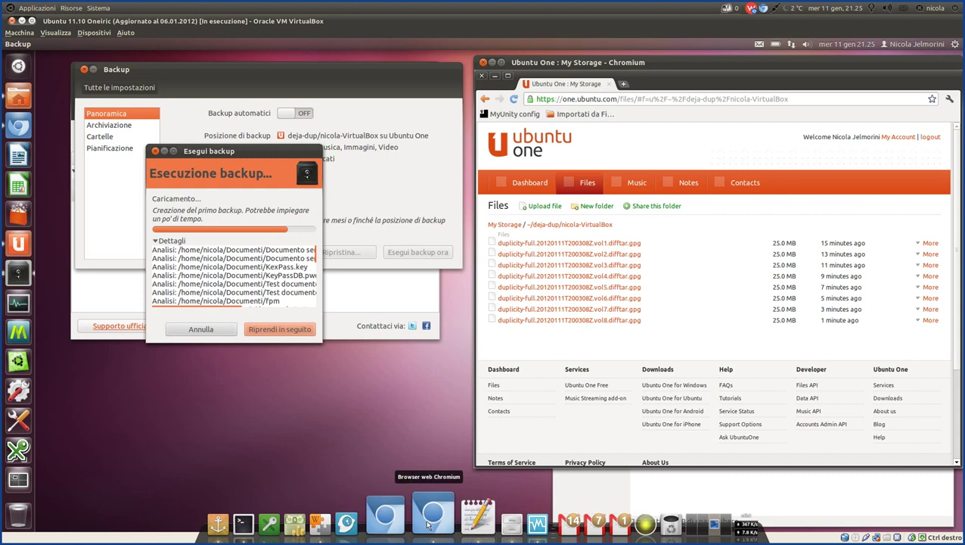
left_click(354, 496)
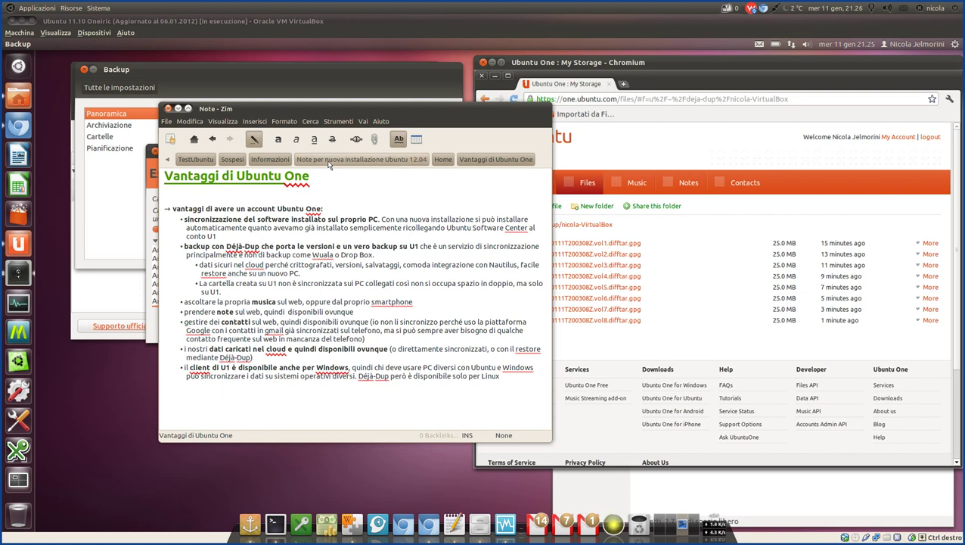
Open Zim's Home page and read its plans: Zim wiki notes, dropping Thunderbird, Chromium, Marlin.
left_click(195, 140)
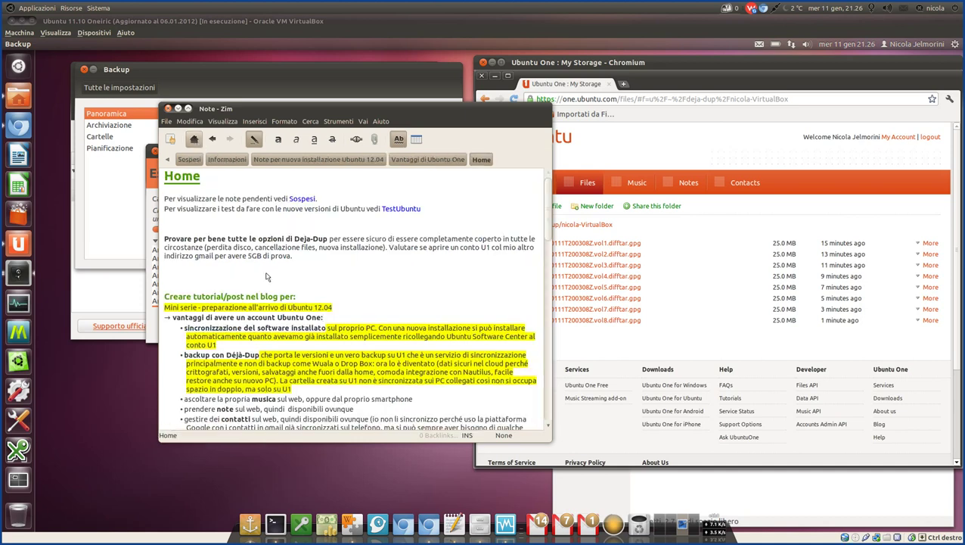
scroll(266, 277, "down", 5)
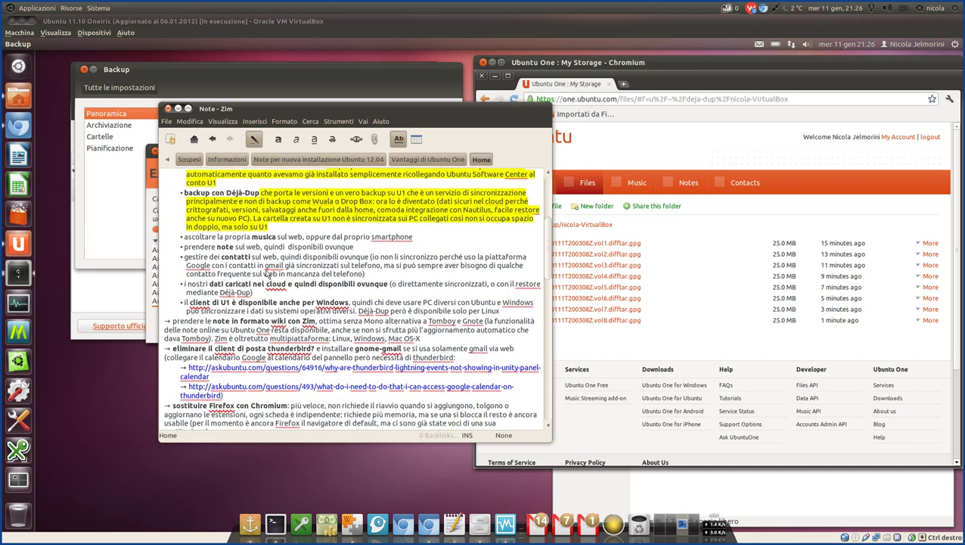
scroll(267, 275, "down", 1)
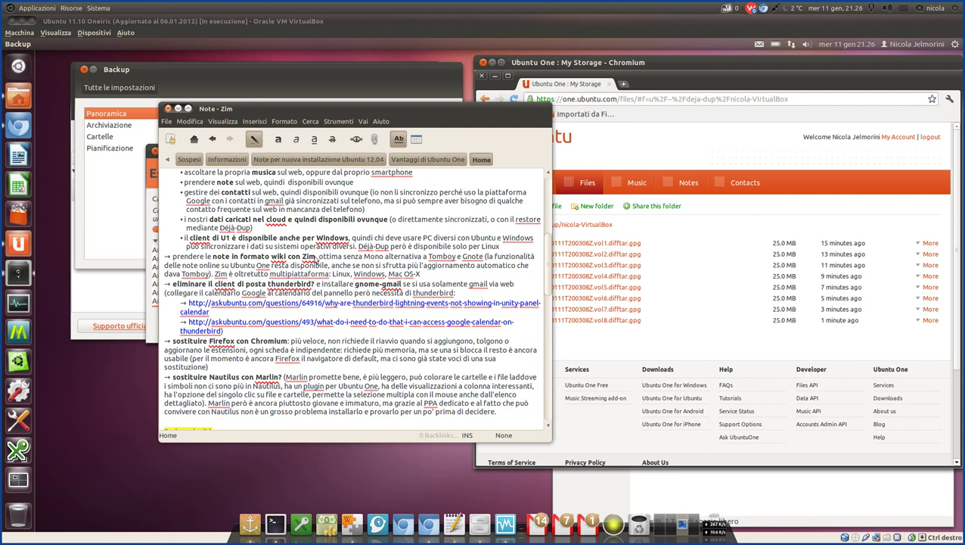
left_click_drag(319, 258, 176, 258)
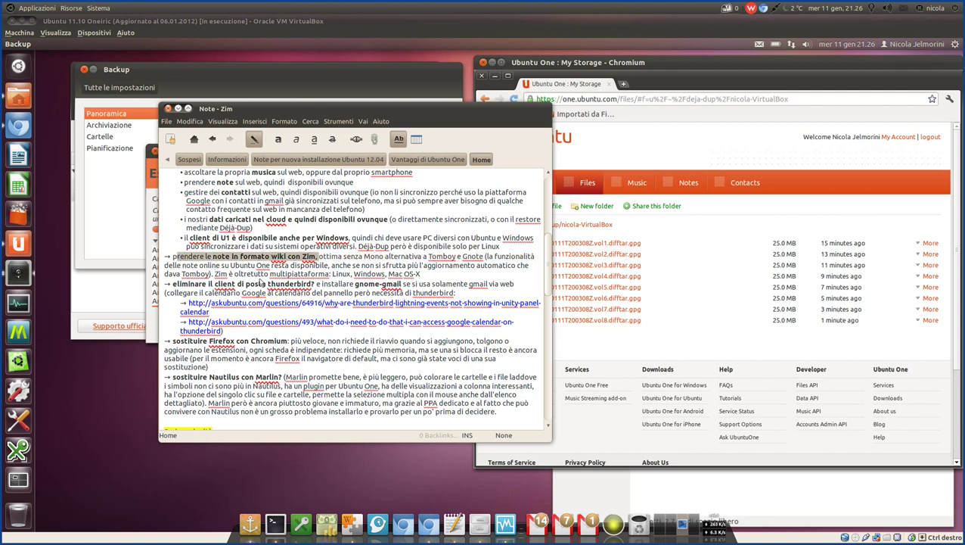
left_click_drag(330, 285, 171, 285)
left_click_drag(340, 257, 214, 263)
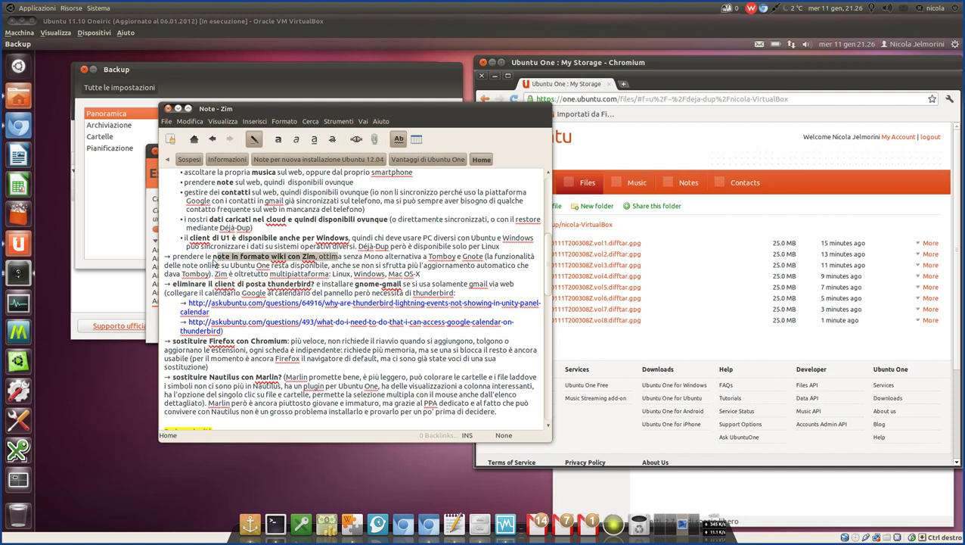
left_click(312, 345)
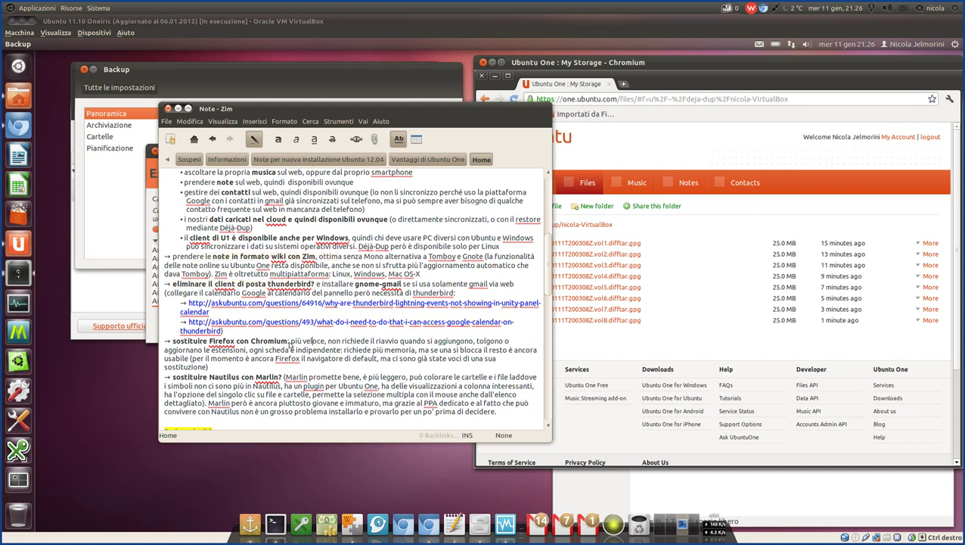
left_click_drag(312, 342, 211, 342)
left_click_drag(308, 383, 185, 374)
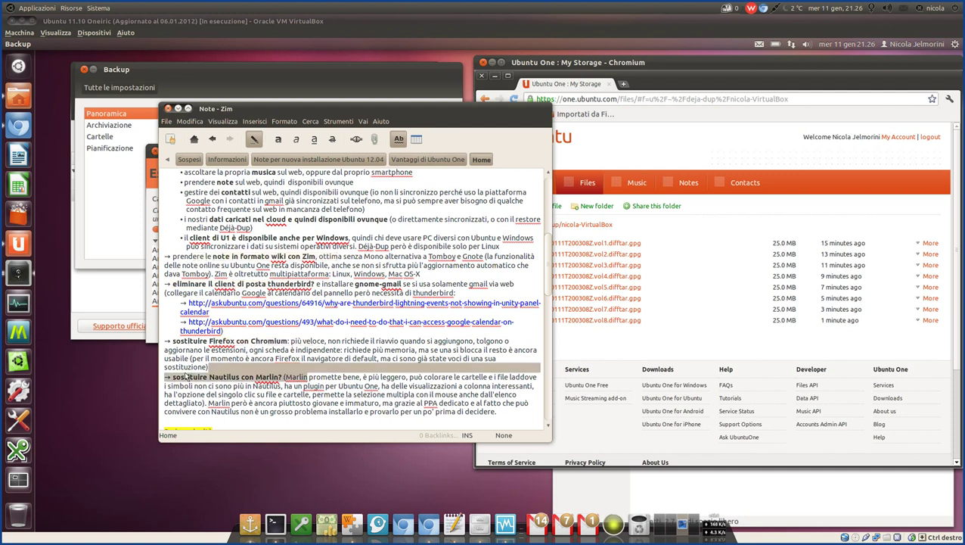
left_click(291, 342)
scroll(321, 338, "up", 1)
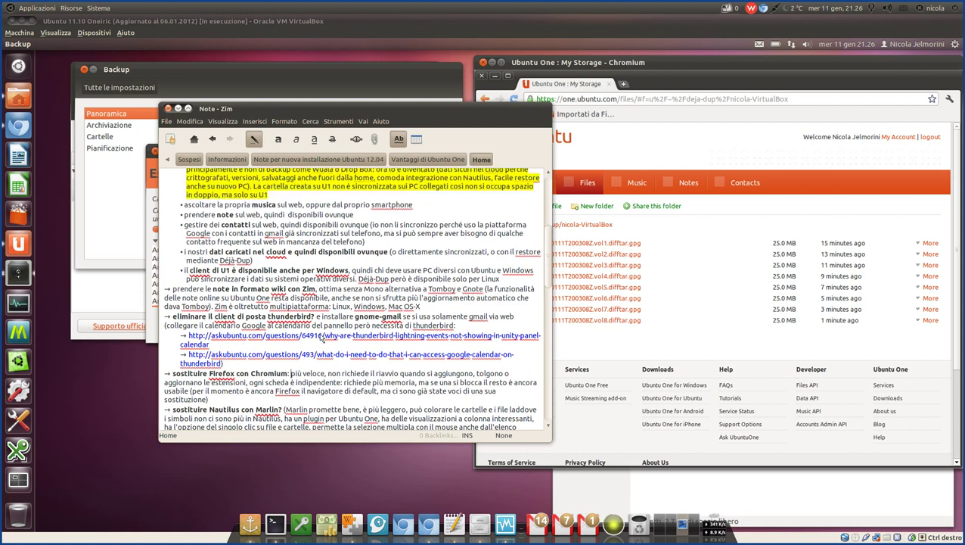
scroll(320, 338, "up", 4)
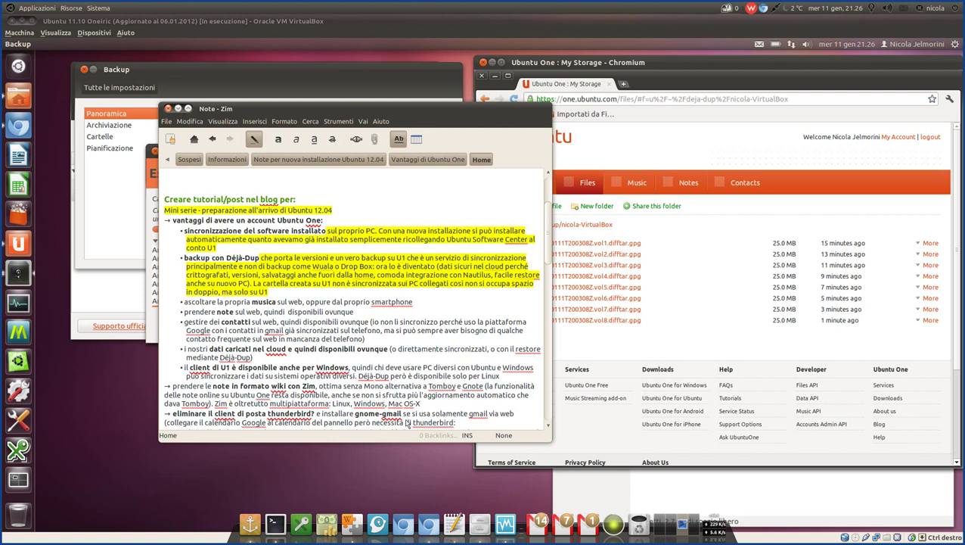
Minimize Zim and raise the Nautilus Ubuntu One folder showing Shared With Me, Aragiacinto.jpg, Nuovo documento.
left_click(353, 522)
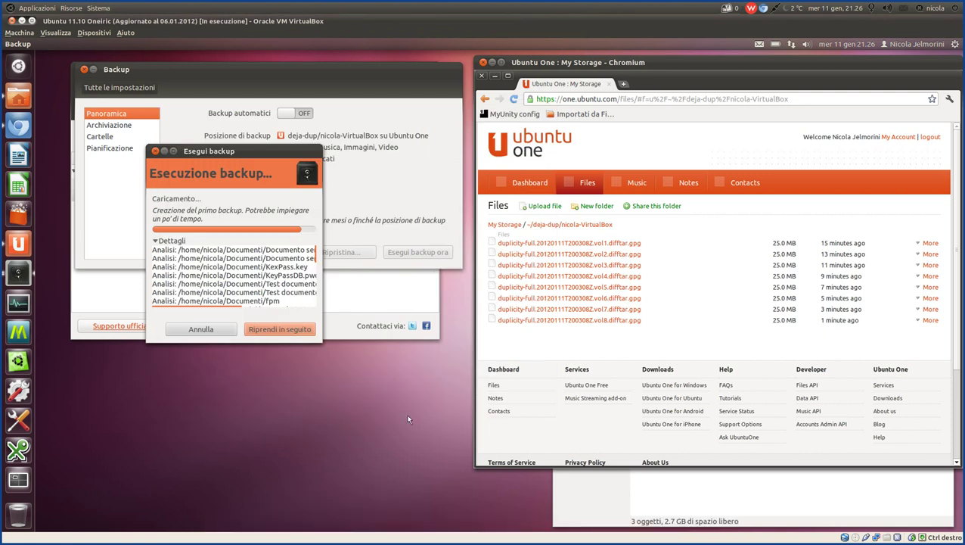
left_click(719, 502)
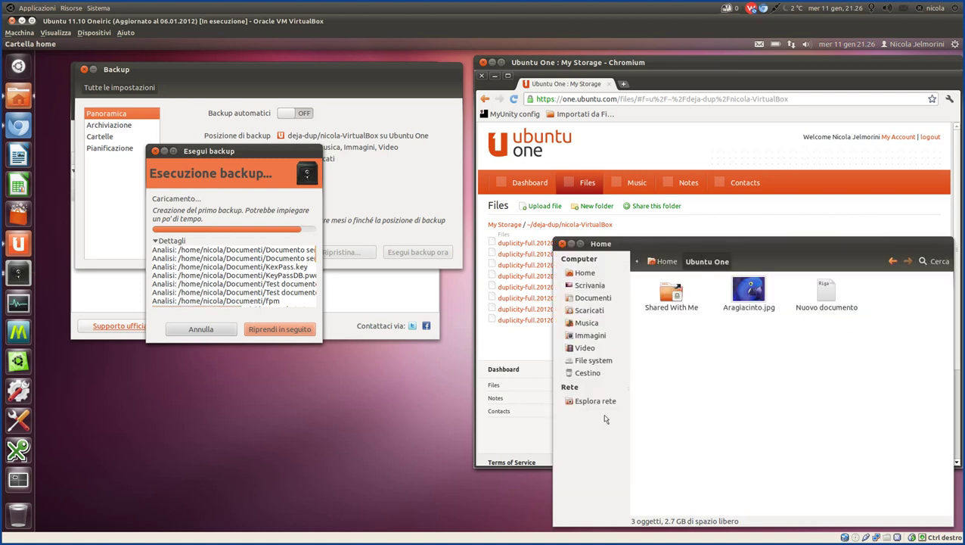
mouse_move(421, 522)
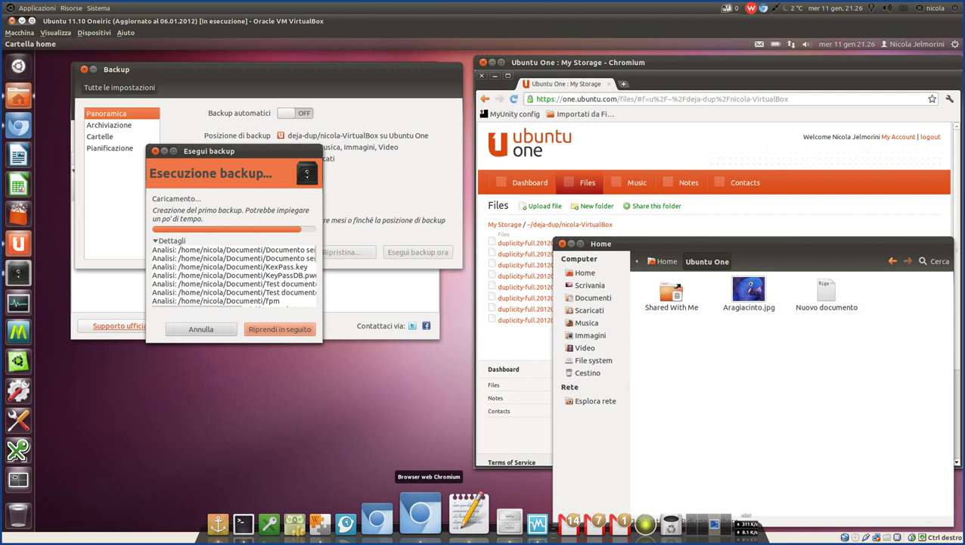